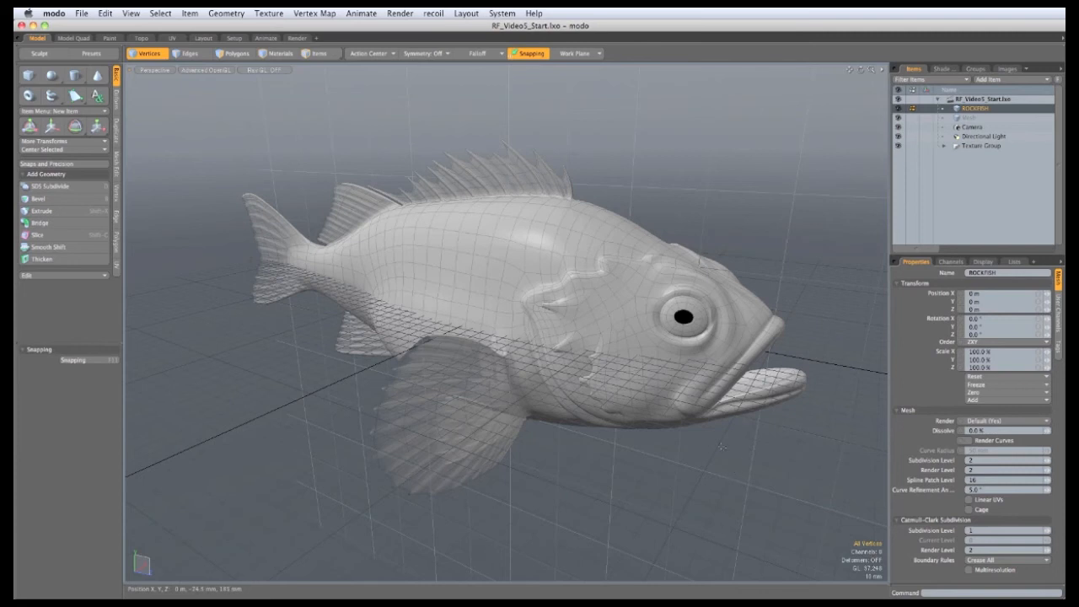
Step: Add a new scene with an empty mesh, camera and directional light from Add Item > Other
click(1003, 81)
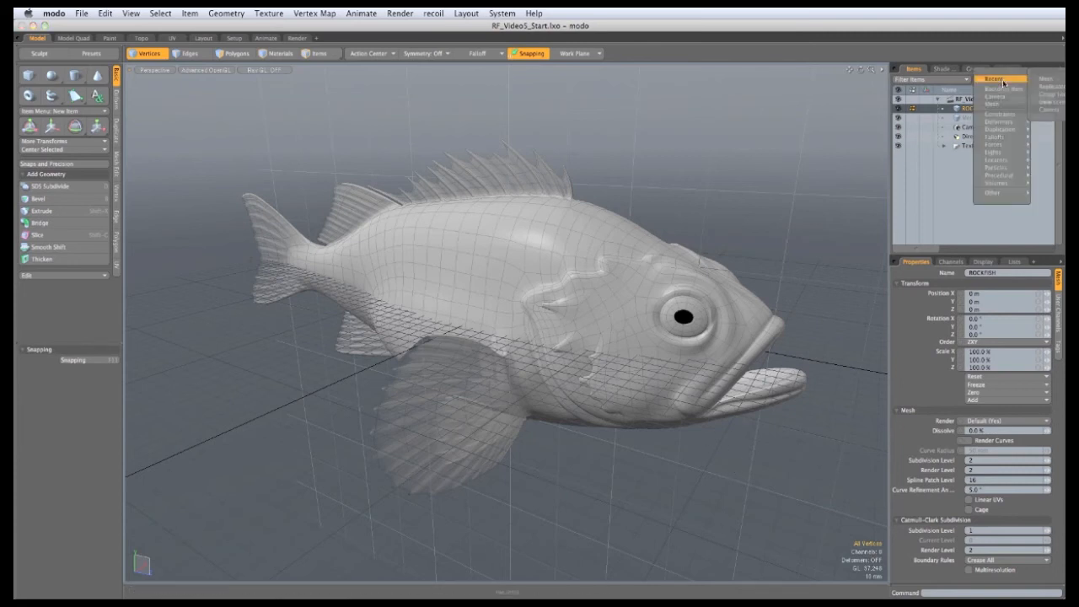
mouse_move(1000, 196)
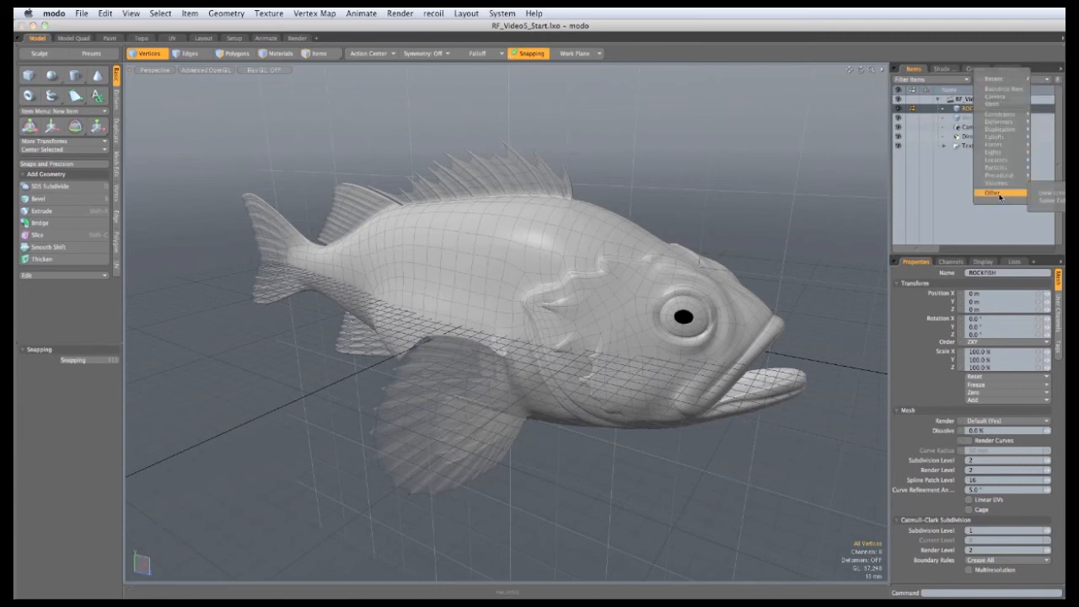
click(1045, 193)
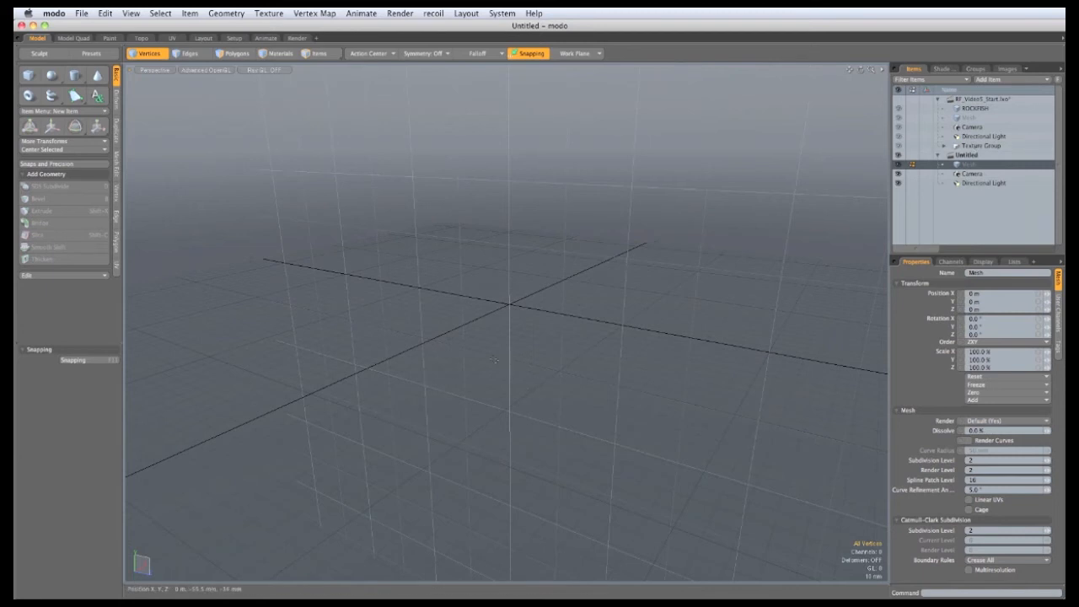
Step: Draw a flat rectangular base on the grid with the Cube tool
alt+drag(385, 270, 501, 365)
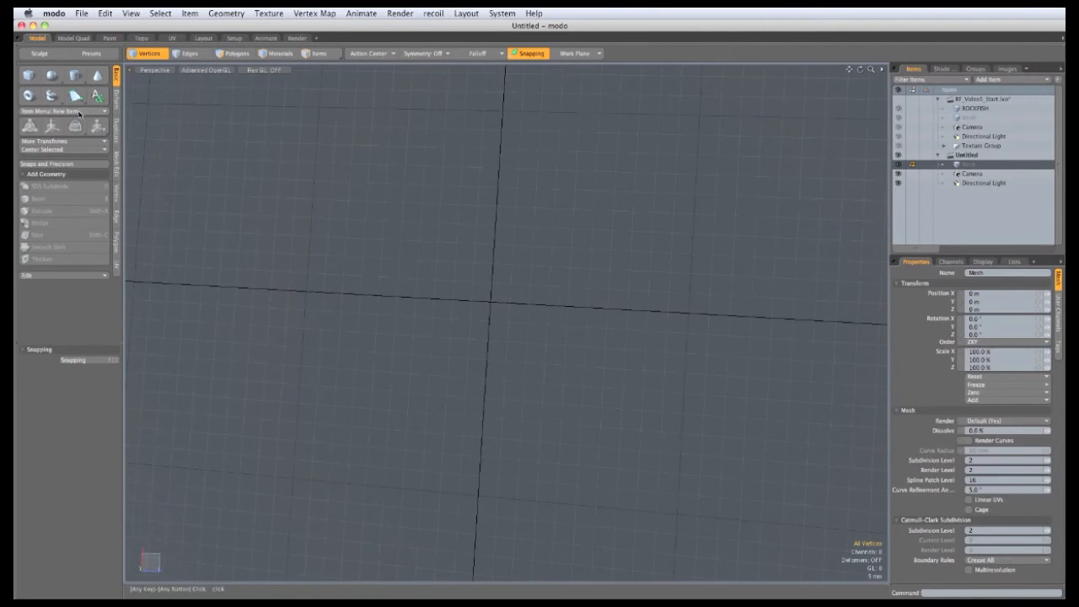
click(29, 76)
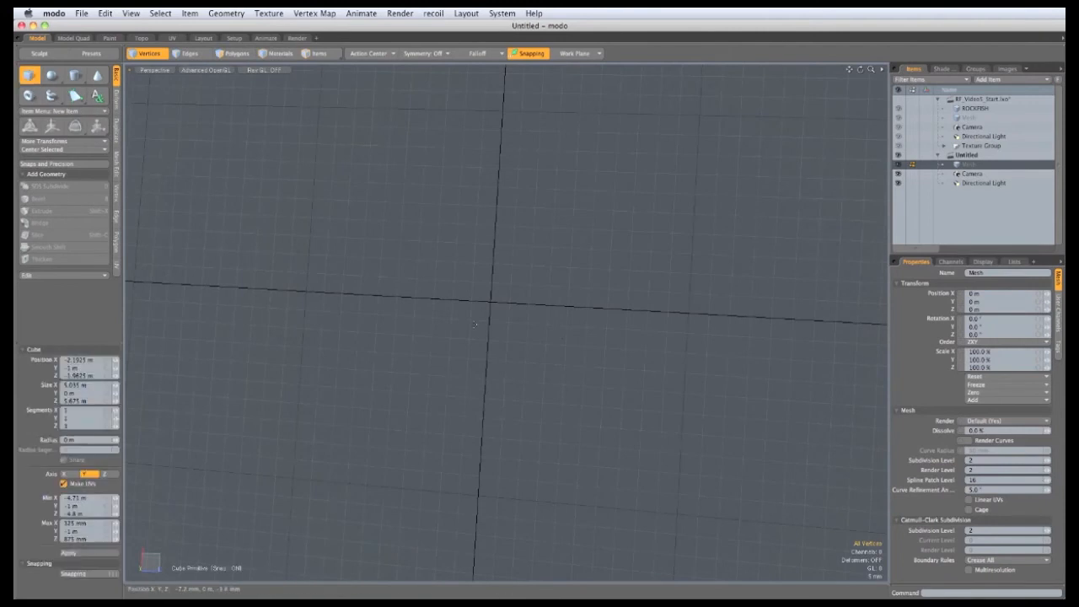
drag(427, 239, 594, 408)
alt+drag(377, 426, 438, 379)
ctrl+alt+drag(464, 389, 462, 358)
alt+drag(462, 358, 444, 325)
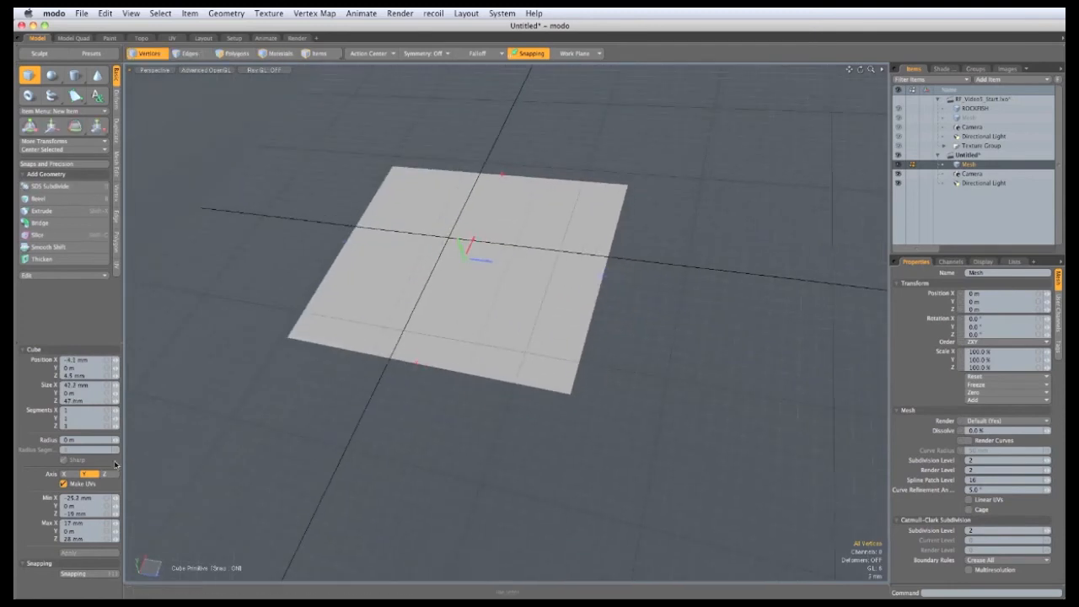
Step: Split the plane into 2 segments along X and lengthen it along its depth
click(117, 412)
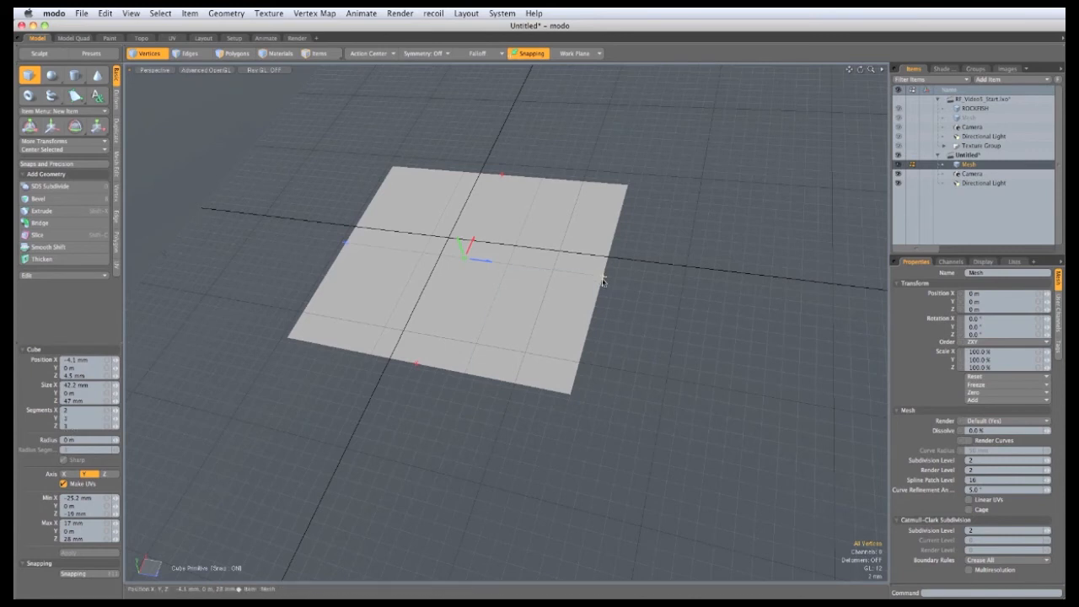
drag(602, 280, 668, 287)
alt+drag(380, 301, 615, 362)
key(q)
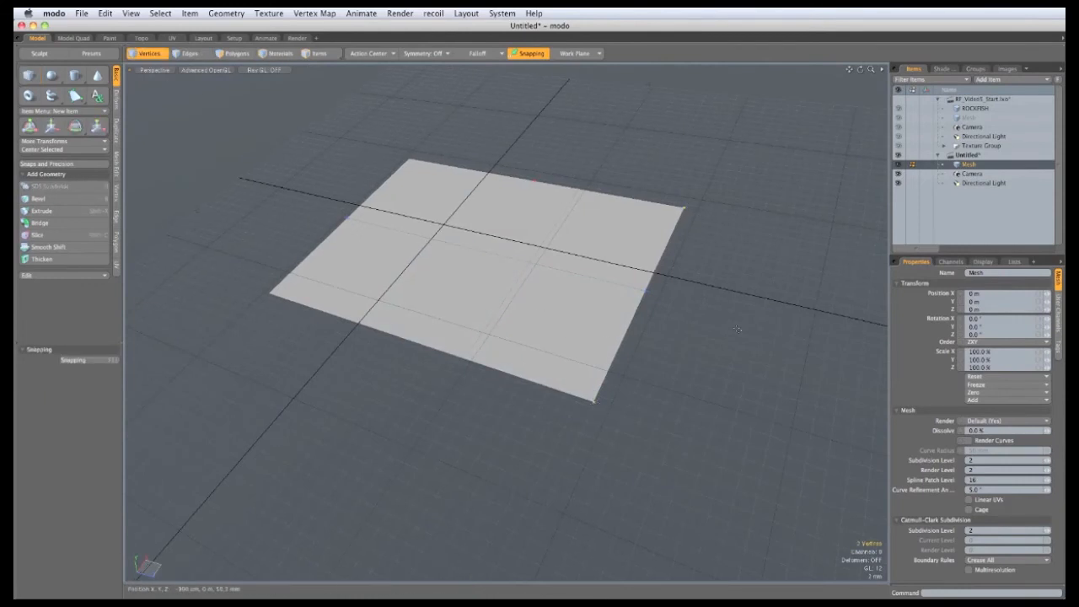
Step: Vertex-bevel the plane's two right corners to about 15 mm
key(b)
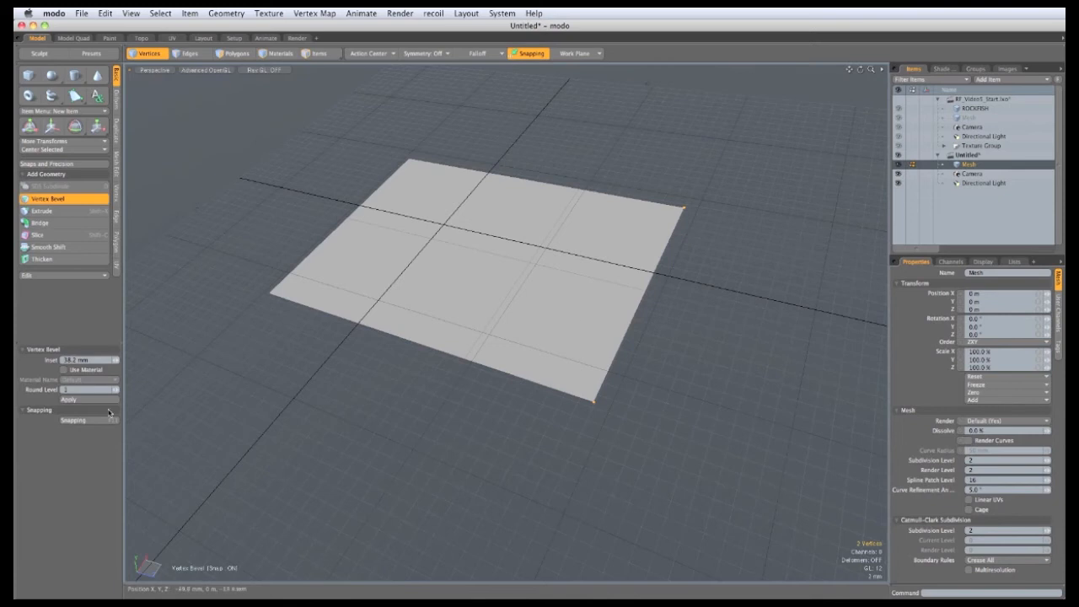
drag(649, 249, 684, 250)
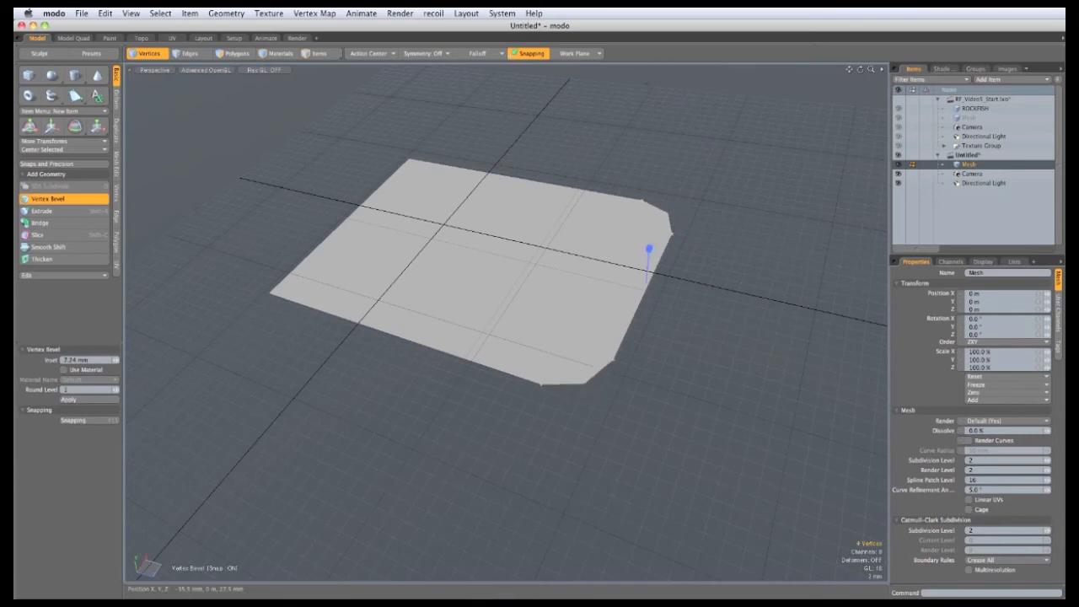
drag(458, 473, 517, 473)
alt+drag(418, 296, 371, 537)
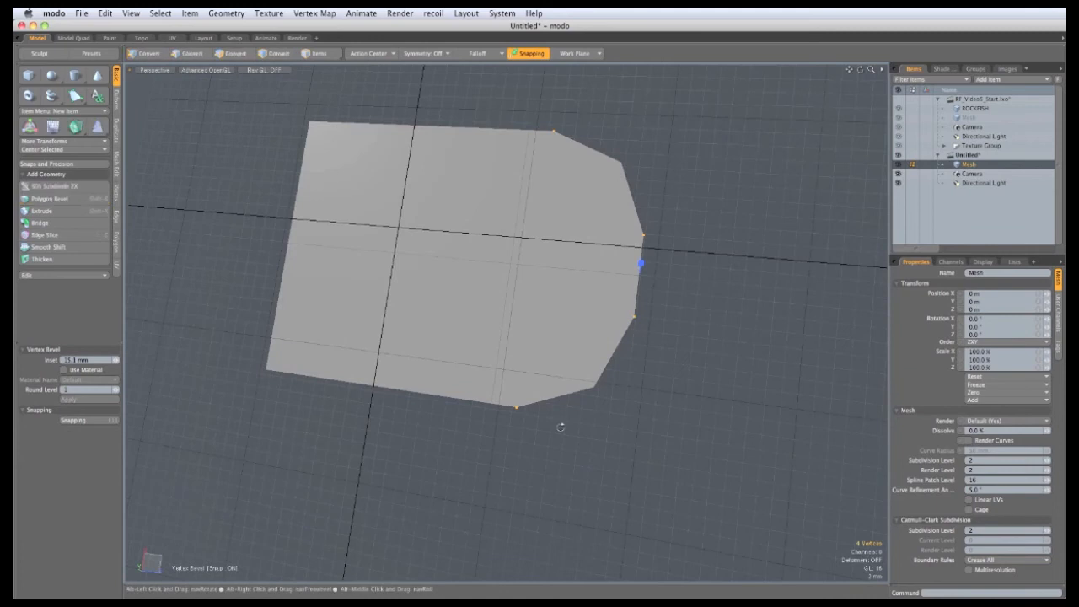
alt+drag(562, 426, 558, 438)
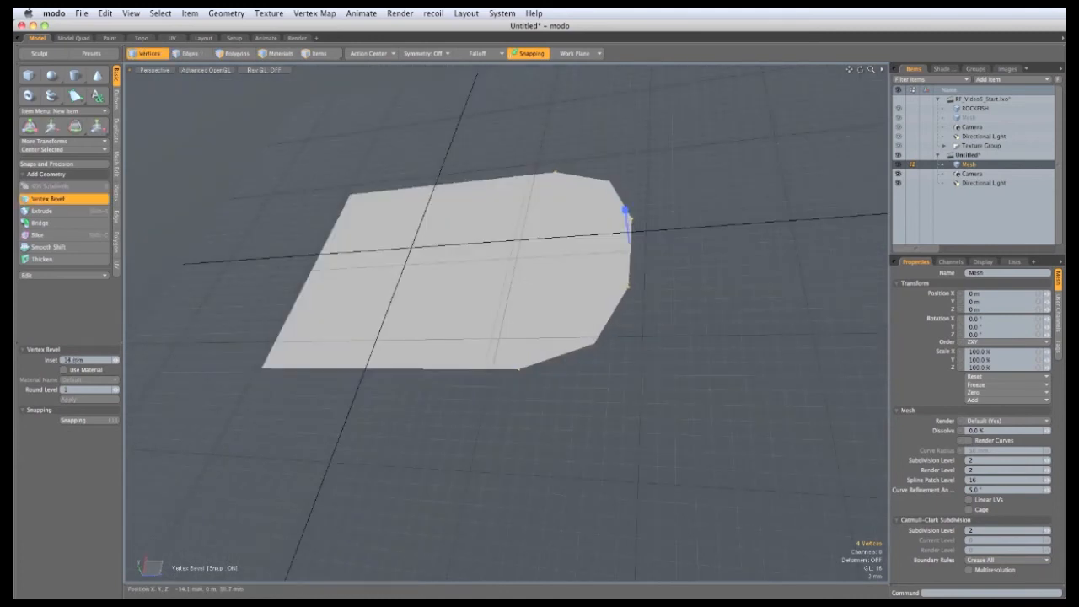
key(space)
Step: Nudge one bevelled corner vertex slightly with the Move tool
key(w)
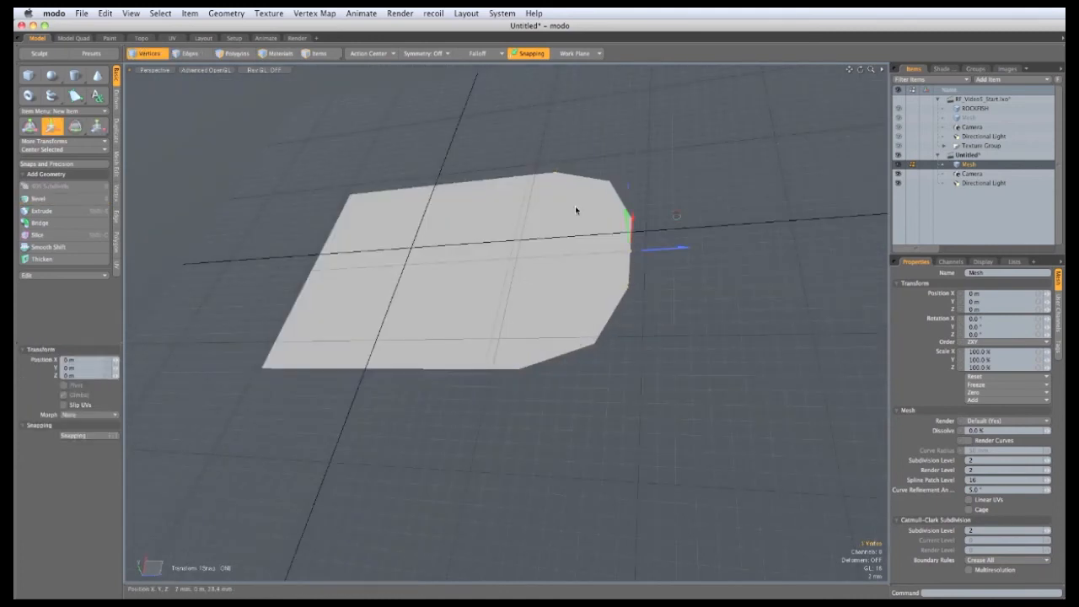
drag(660, 254, 586, 271)
key(space)
key(space)
key(space)
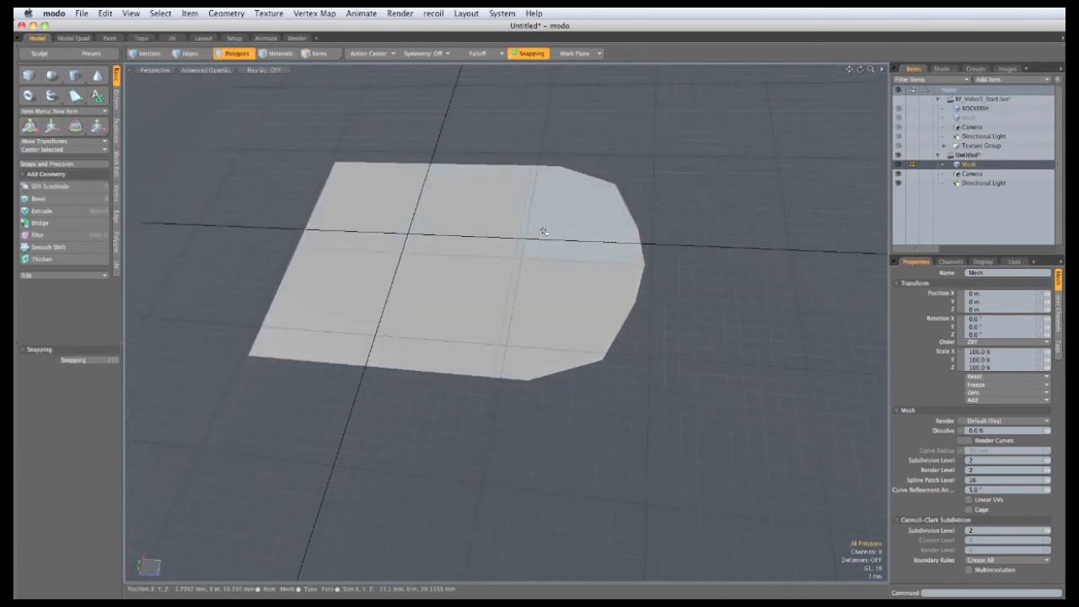
Step: Inset a border around all of the plane's polygons with Polygon Bevel
mouse_move(539, 231)
mouse_down()
mouse_move(559, 258)
mouse_move(318, 321)
mouse_up()
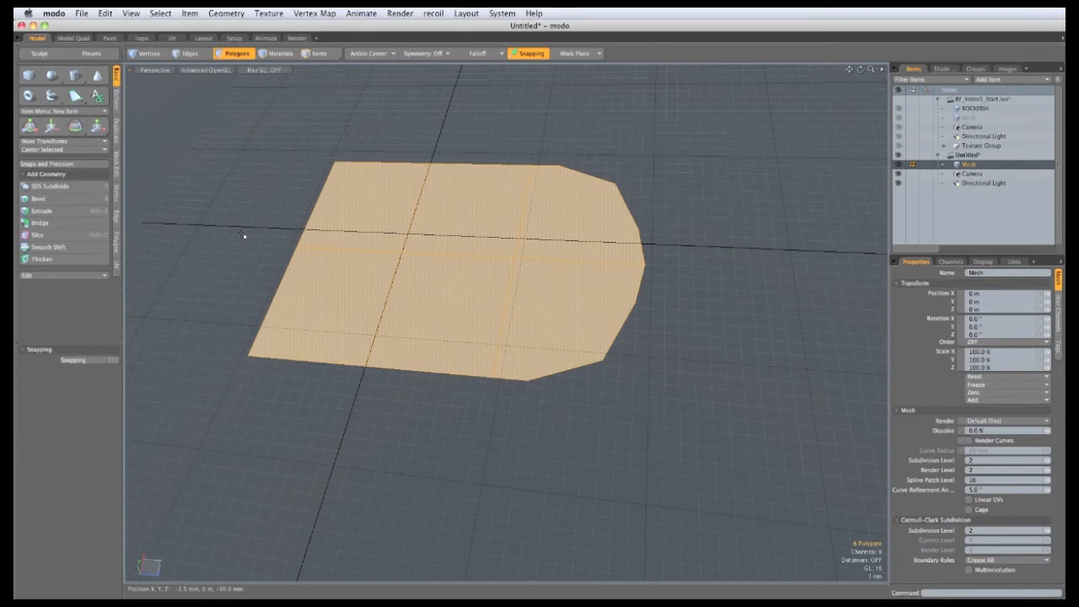
key(b)
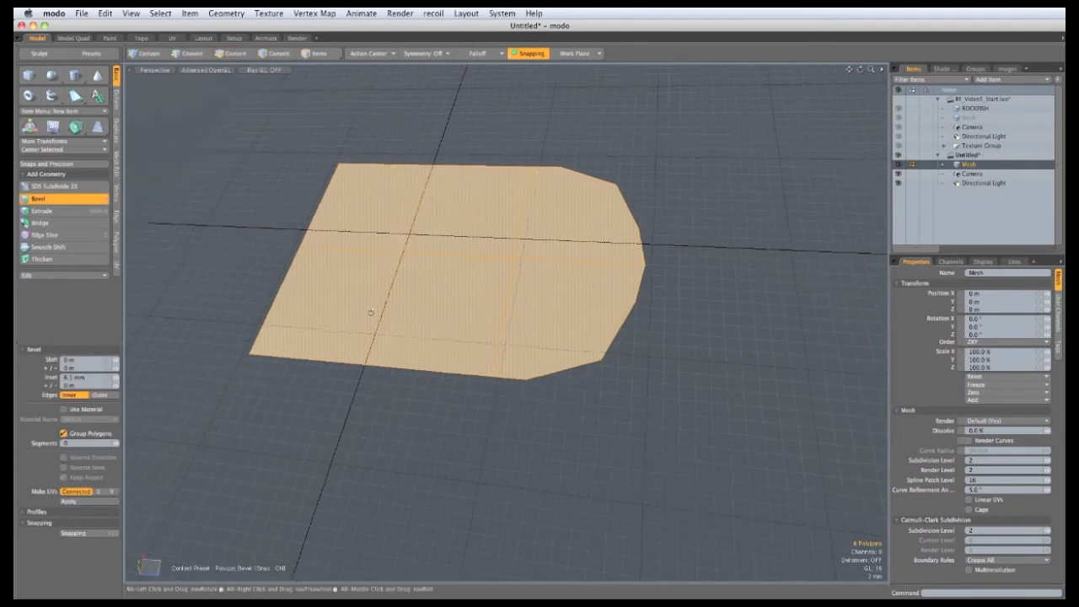
alt+drag(370, 311, 421, 294)
click(421, 293)
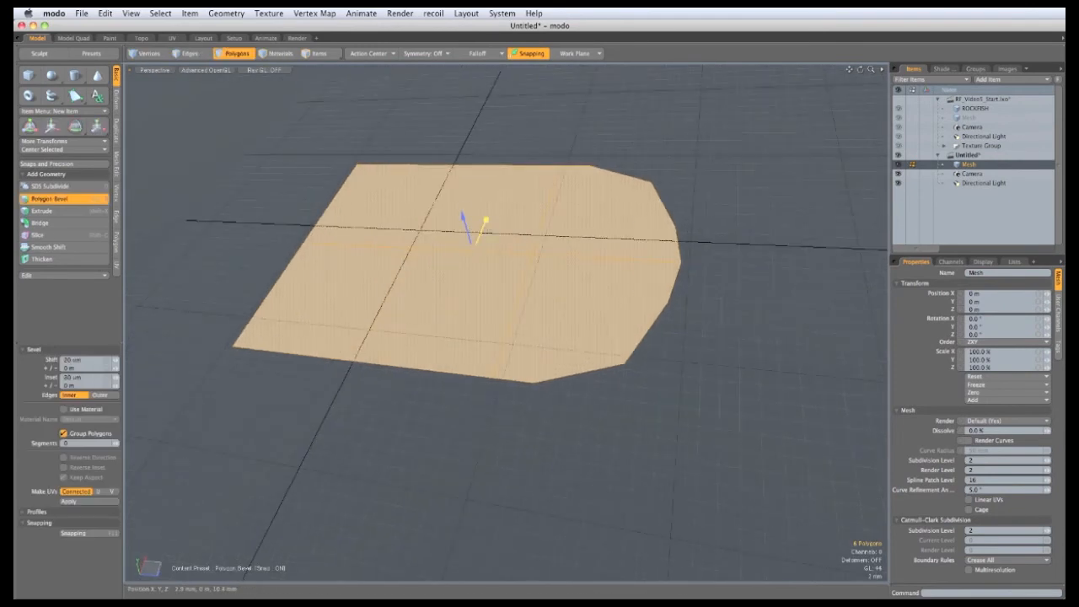
drag(485, 220, 492, 220)
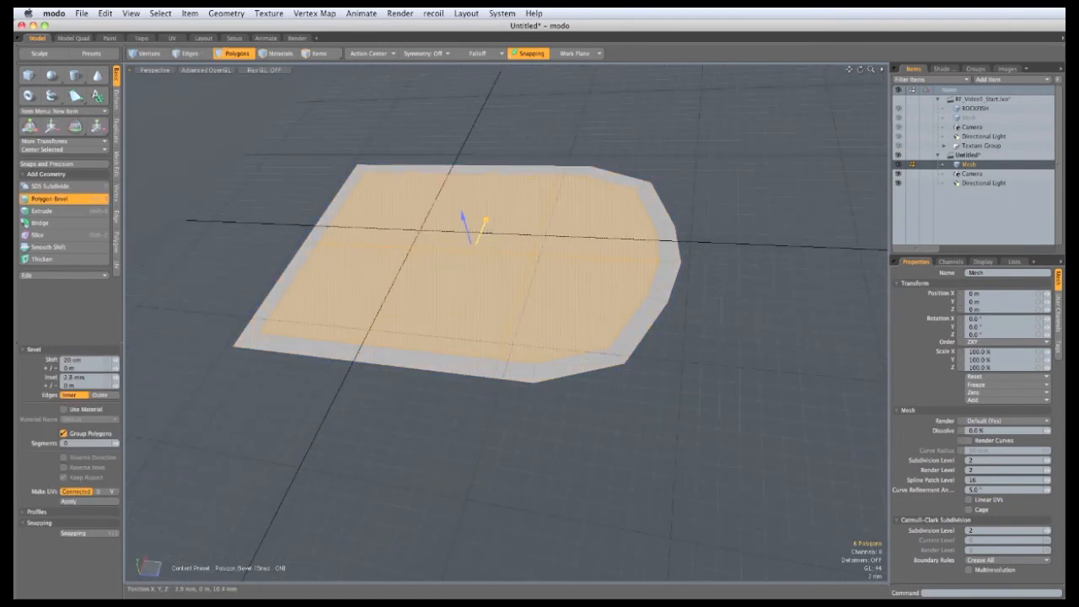
key(space)
Step: Delete the left border strip polygons
click(229, 243)
alt+drag(228, 243, 361, 257)
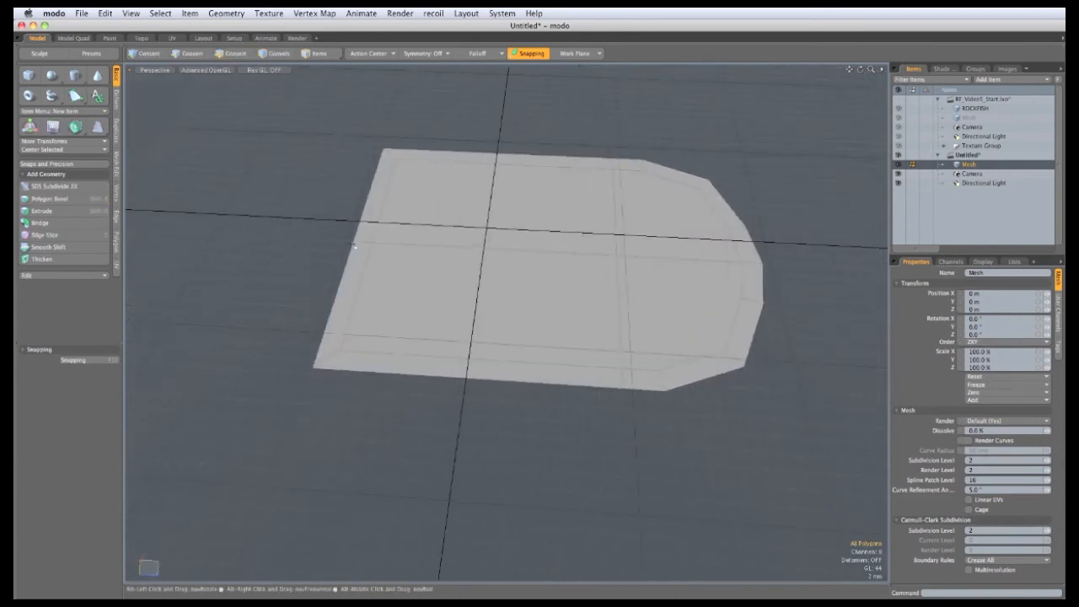
drag(376, 213, 357, 263)
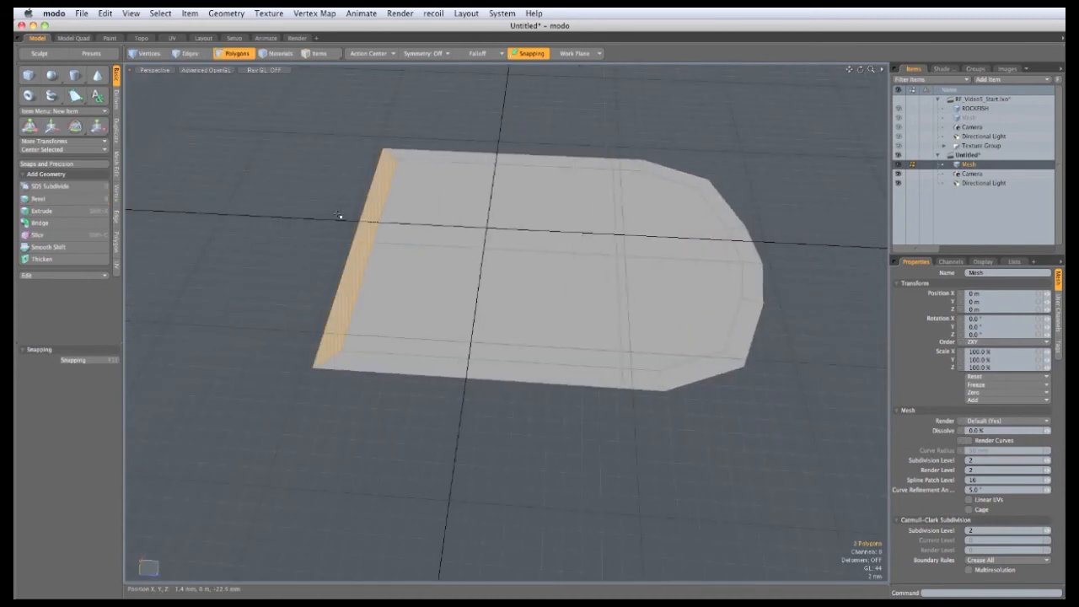
key(Delete)
Step: Move the plane's left edges outward to widen that side
key(2)
click(373, 199)
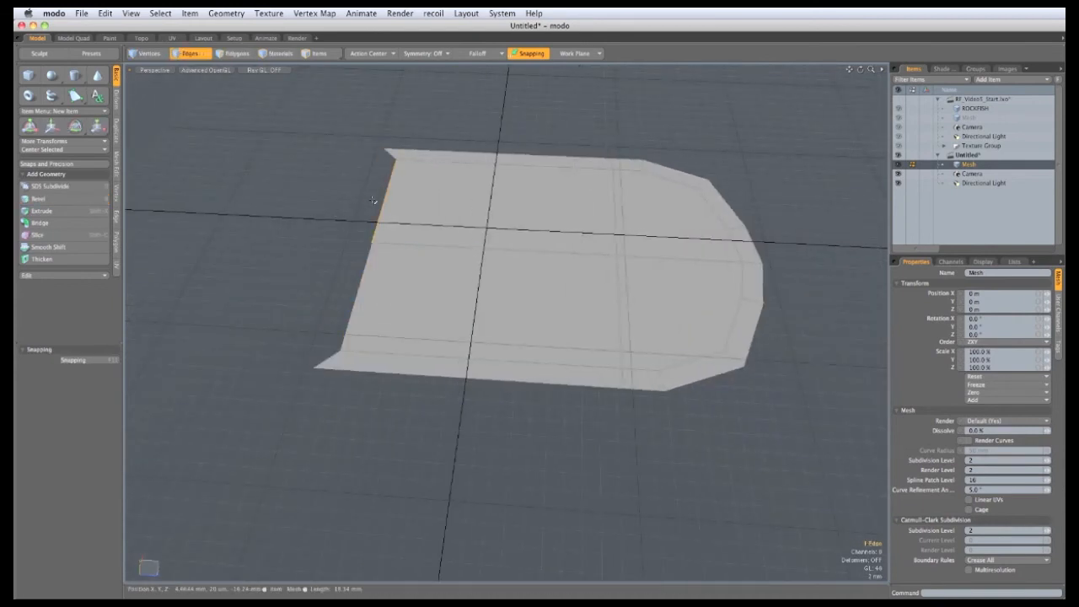
shift+click(344, 319)
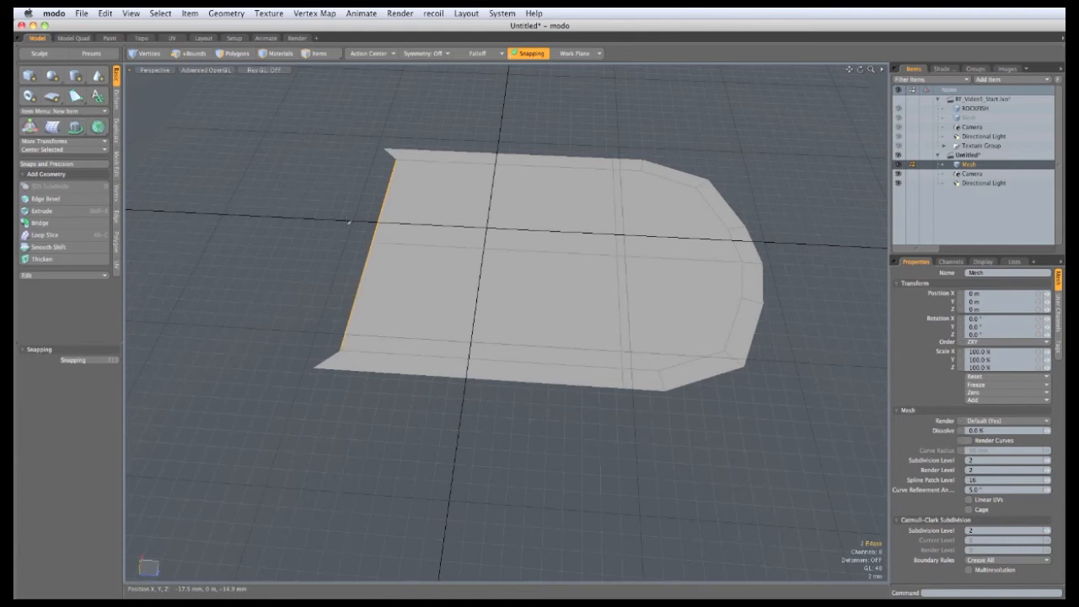
key(w)
drag(403, 223, 366, 236)
key(space)
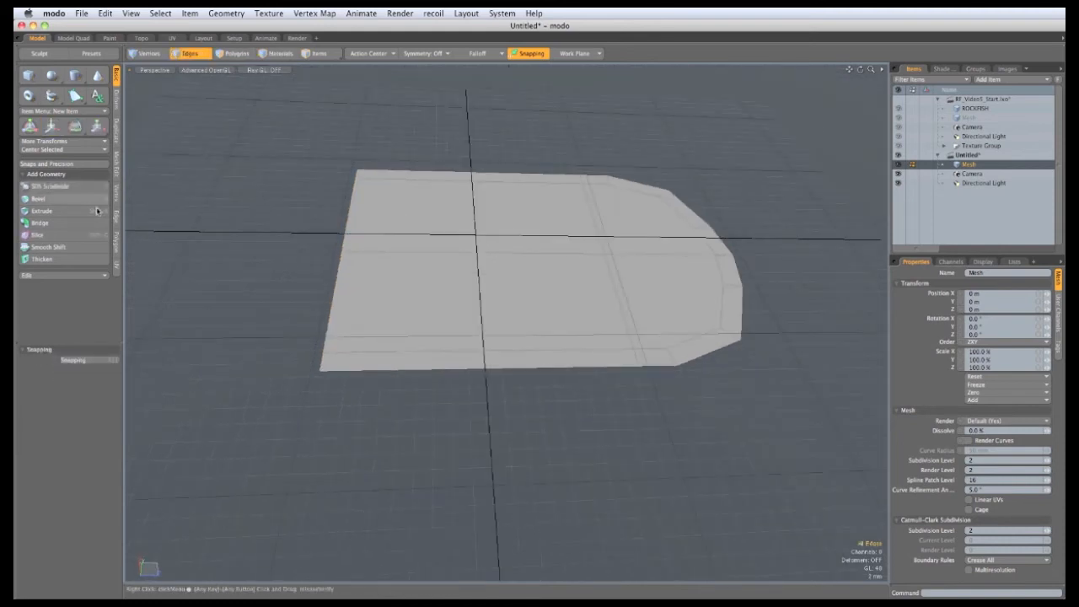
Step: Add an edge loop near the border and preview it as a subdivision surface
click(116, 218)
click(68, 168)
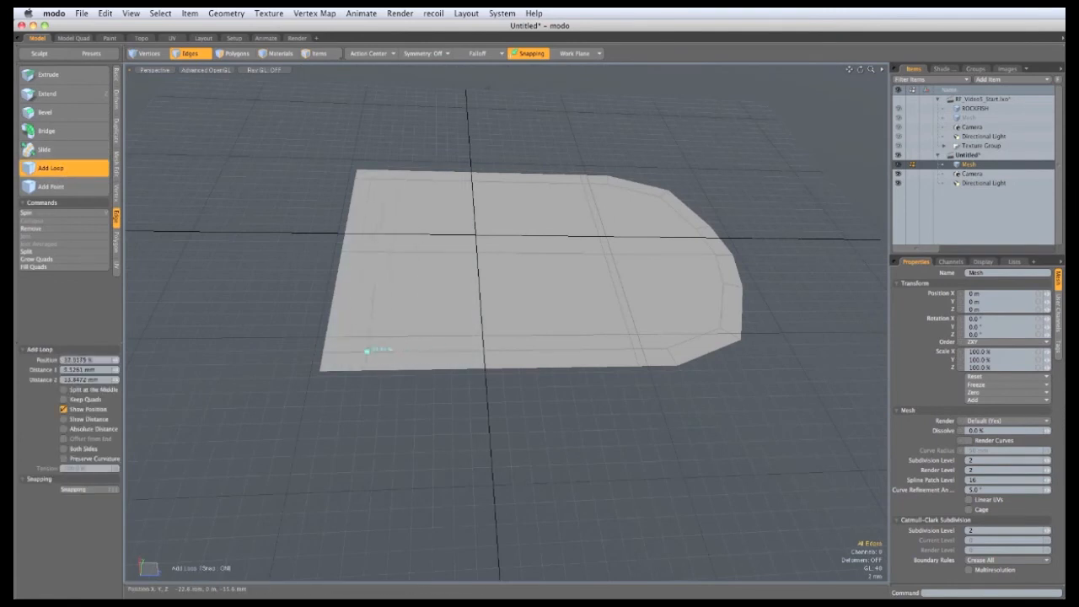
key(space)
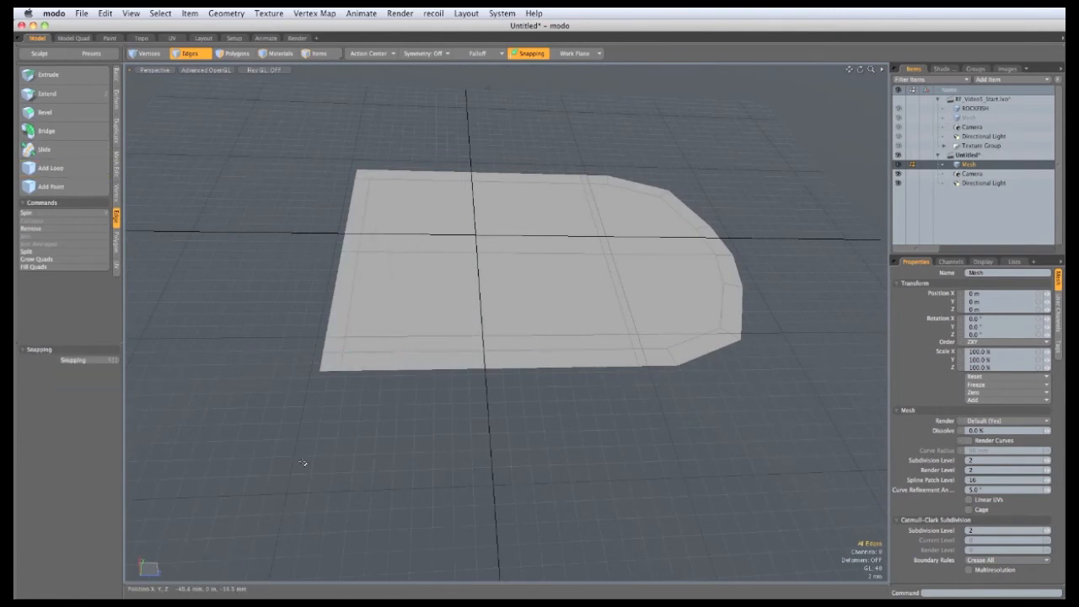
alt+drag(593, 494, 447, 316)
key(Tab)
key(Tab)
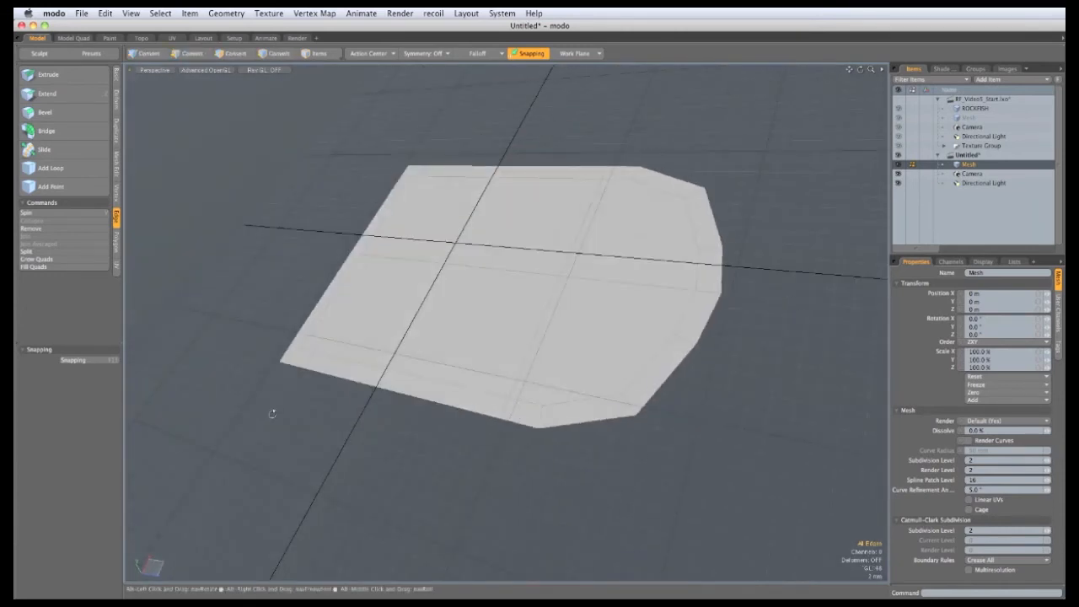
Step: Extrude the plane's polygons into a thin slab about 1 mm thick
alt+drag(512, 216, 424, 266)
key(3)
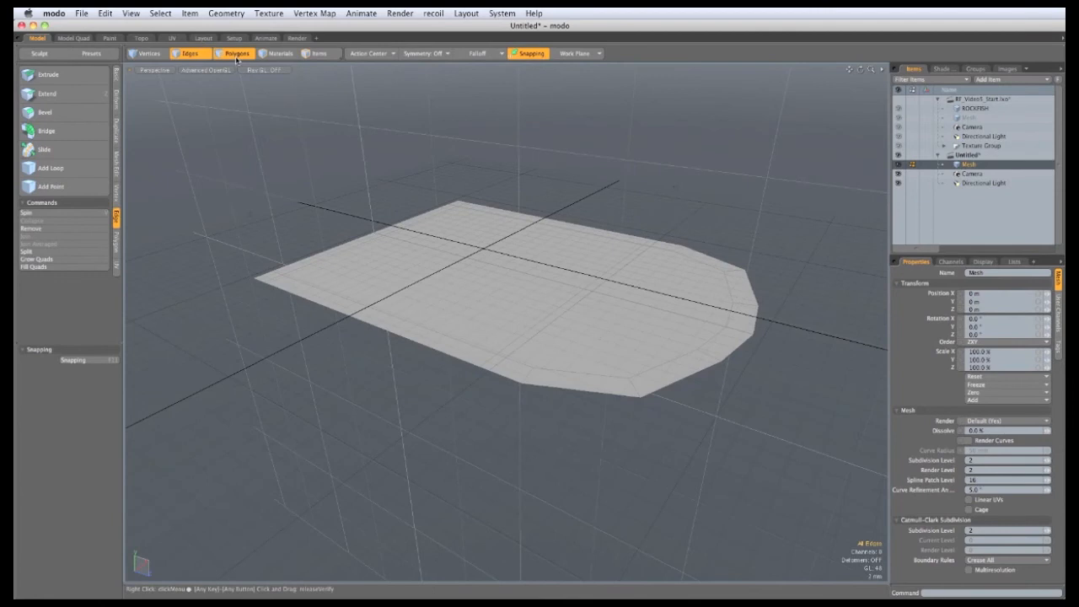
key(shift+x)
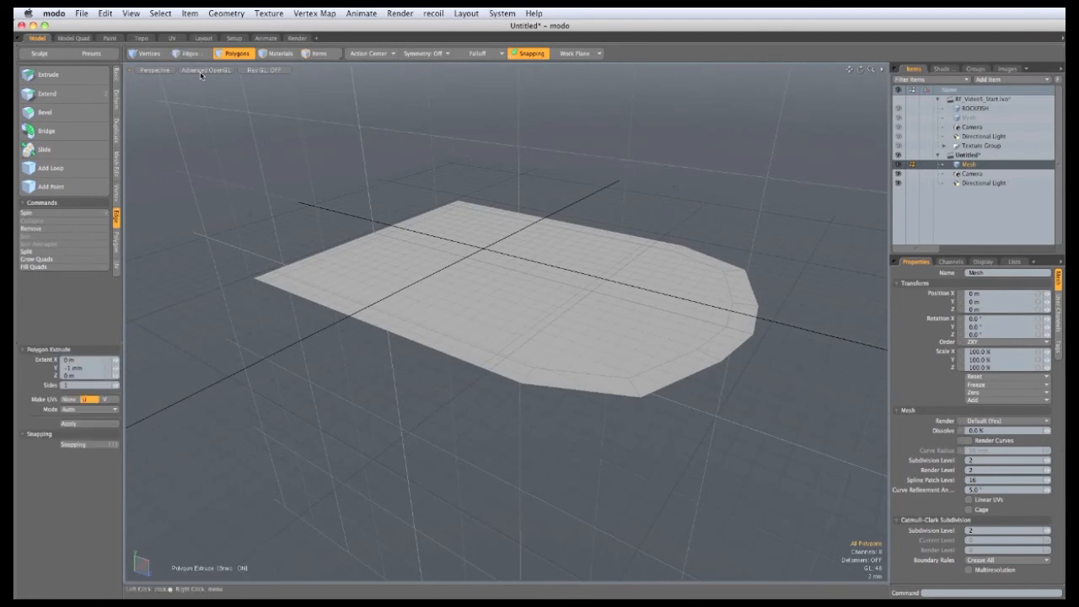
click(513, 283)
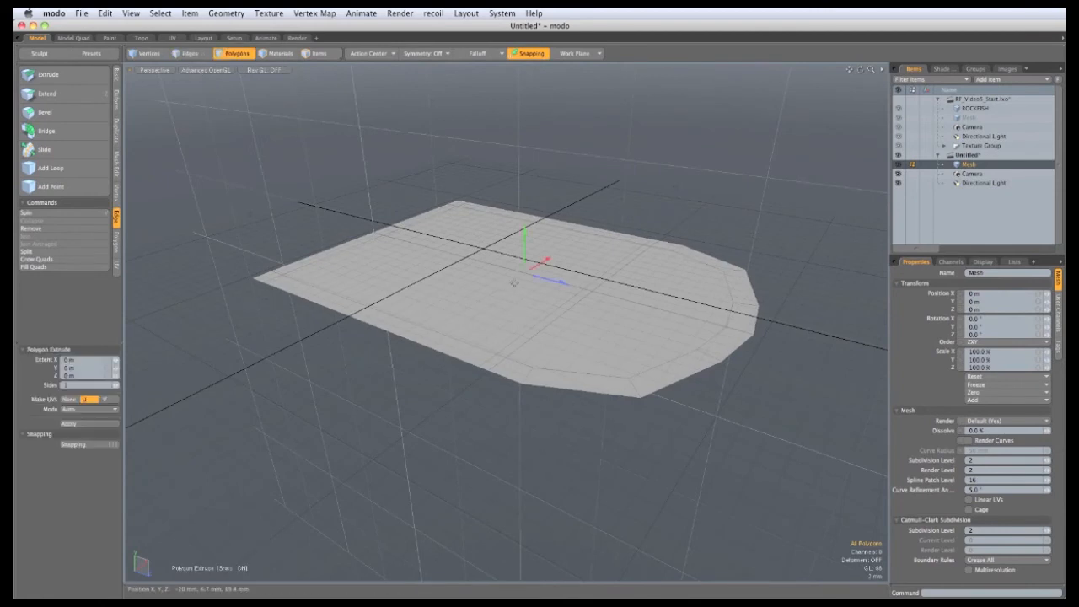
mouse_move(523, 259)
mouse_down()
mouse_move(524, 269)
mouse_move(518, 213)
mouse_move(524, 249)
mouse_up()
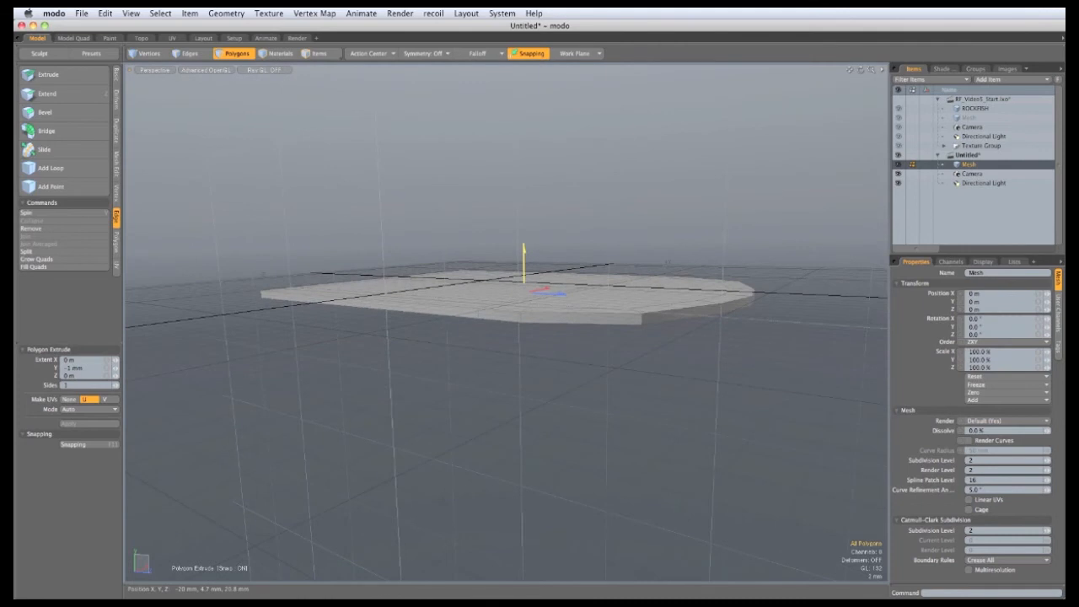
key(space)
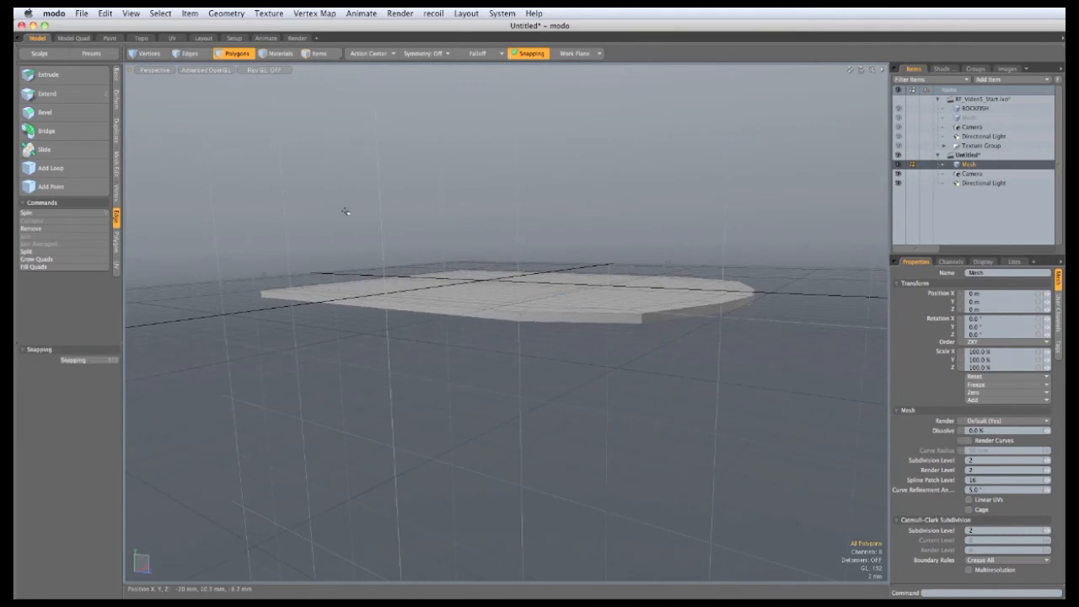
Step: Display the slab as a smooth subdivision surface with a rounded end
key(Tab)
alt+drag(298, 207, 307, 308)
click(116, 76)
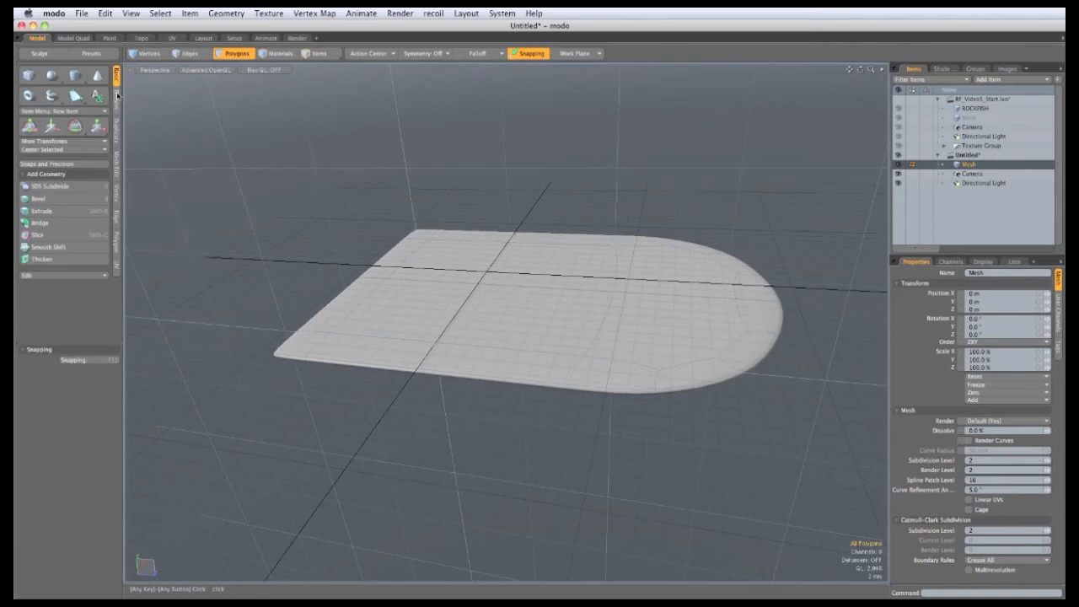
Step: Centre the plate mesh along X
click(85, 150)
click(83, 157)
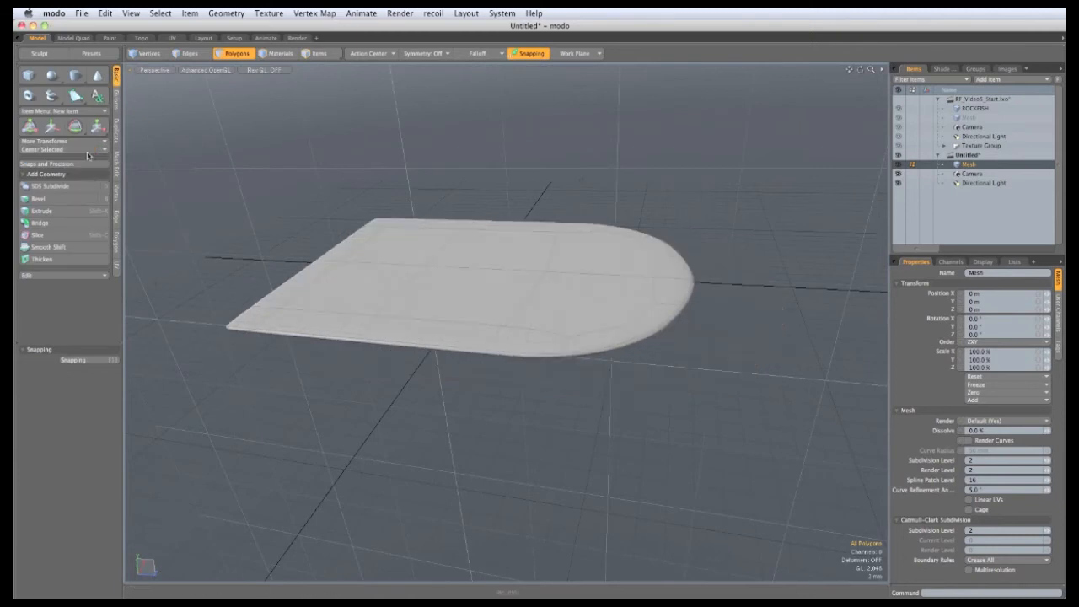
alt+drag(476, 325, 679, 340)
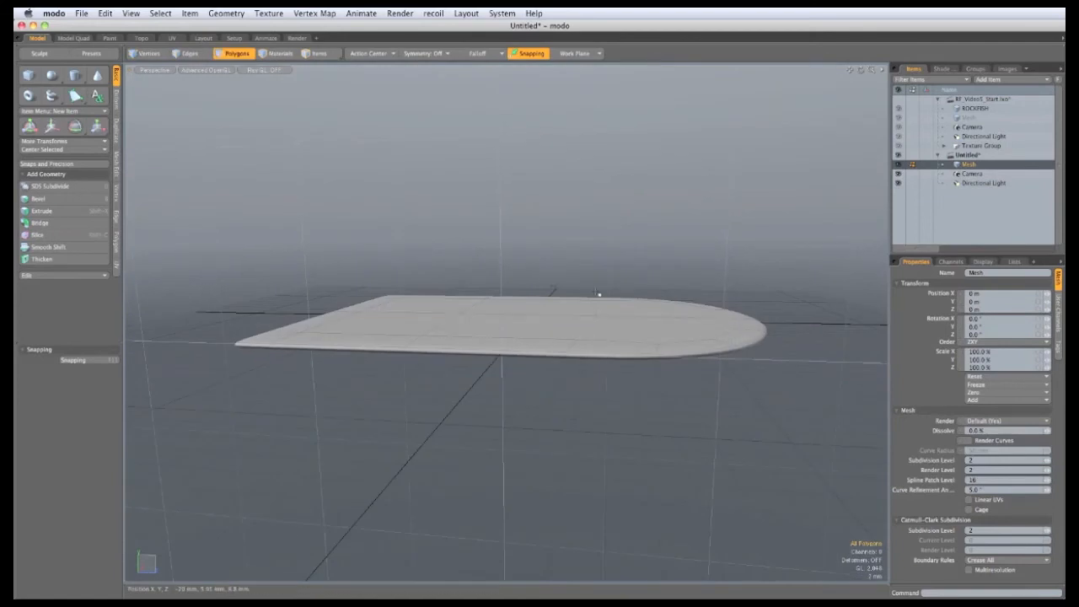
Step: Tilt the plate slightly about X with the Rotate tool
key(e)
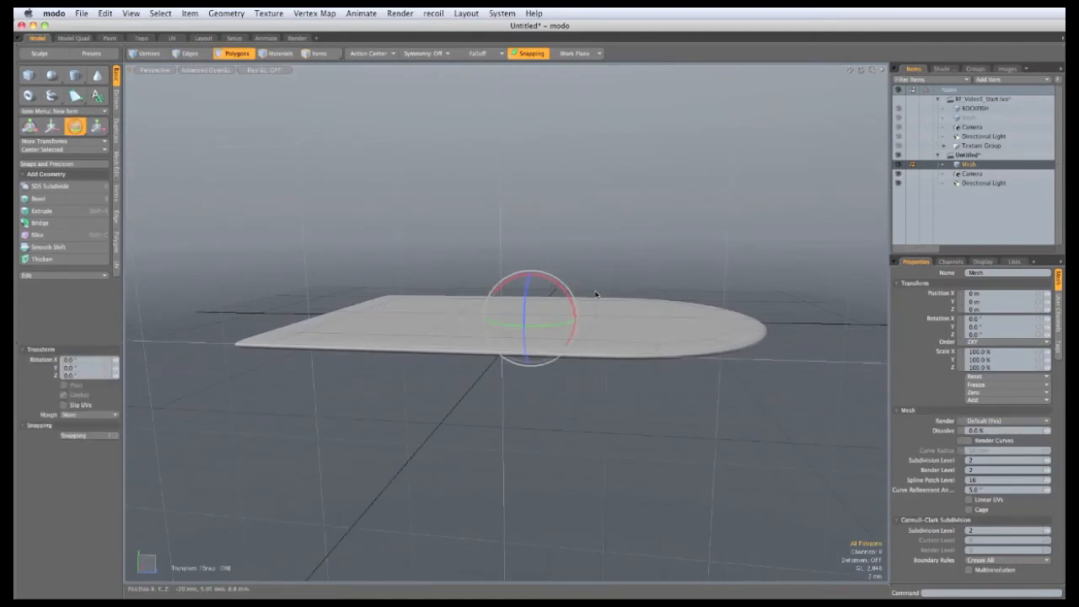
alt+drag(598, 294, 573, 308)
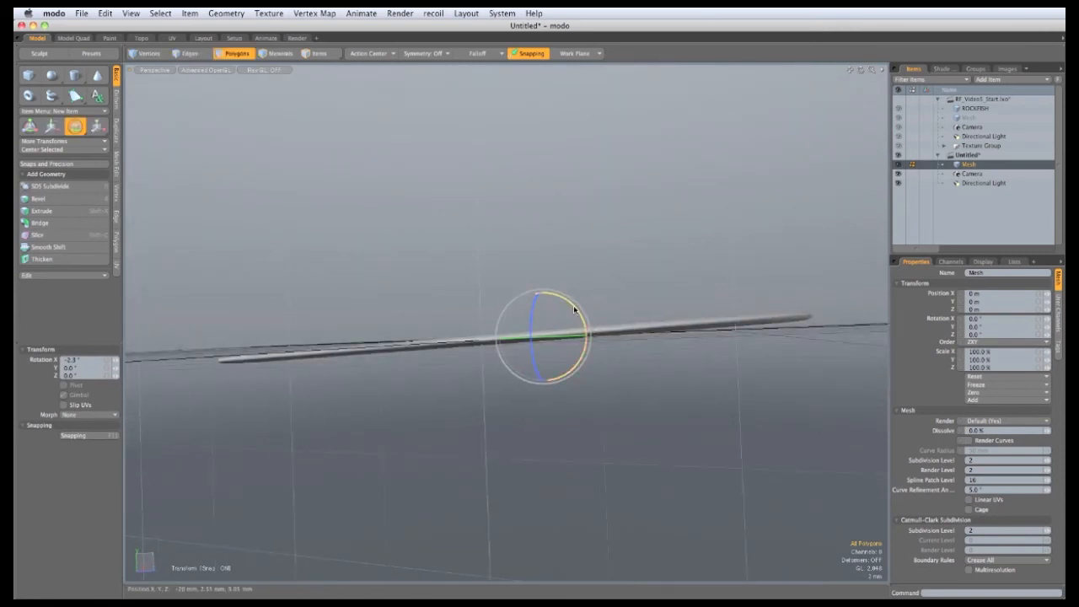
drag(575, 307, 540, 291)
key(w)
alt+drag(519, 342, 536, 306)
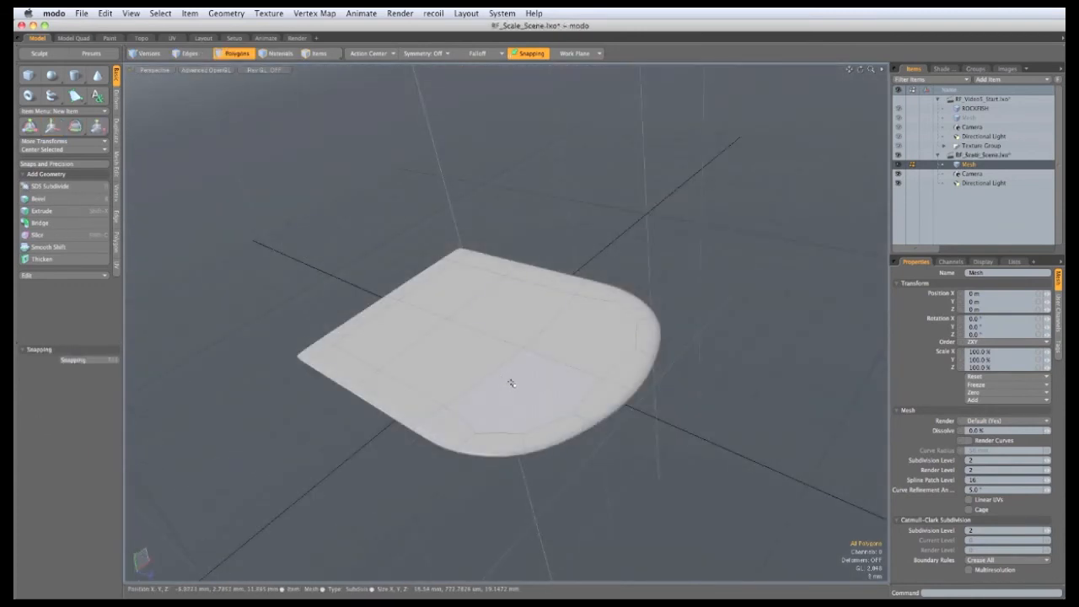
Step: Add a new mesh layer, Mesh (2), and place a single vertex in it
alt+drag(418, 301, 396, 283)
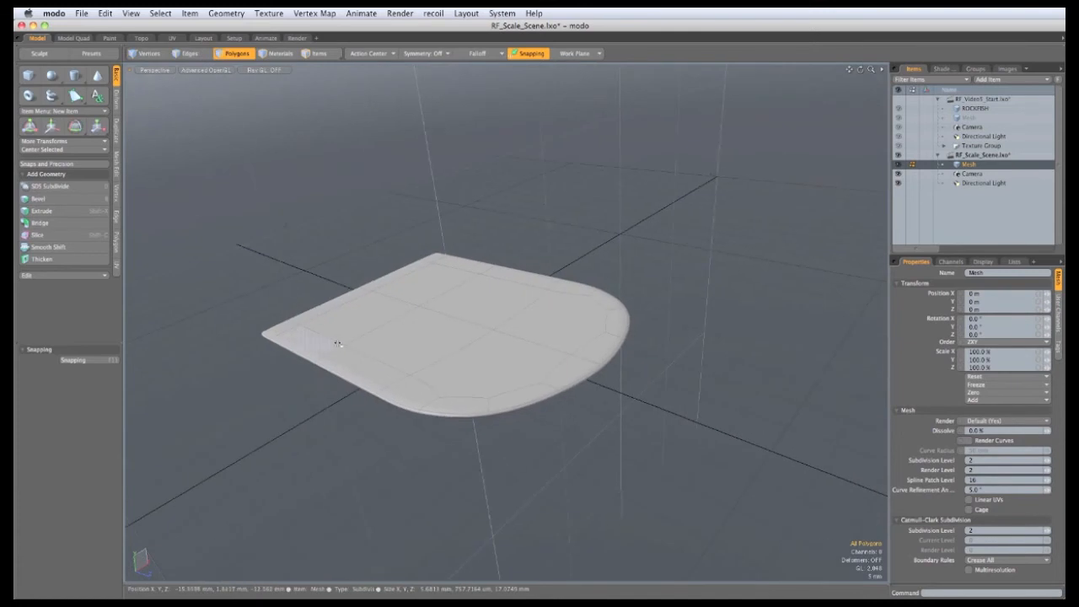
click(996, 80)
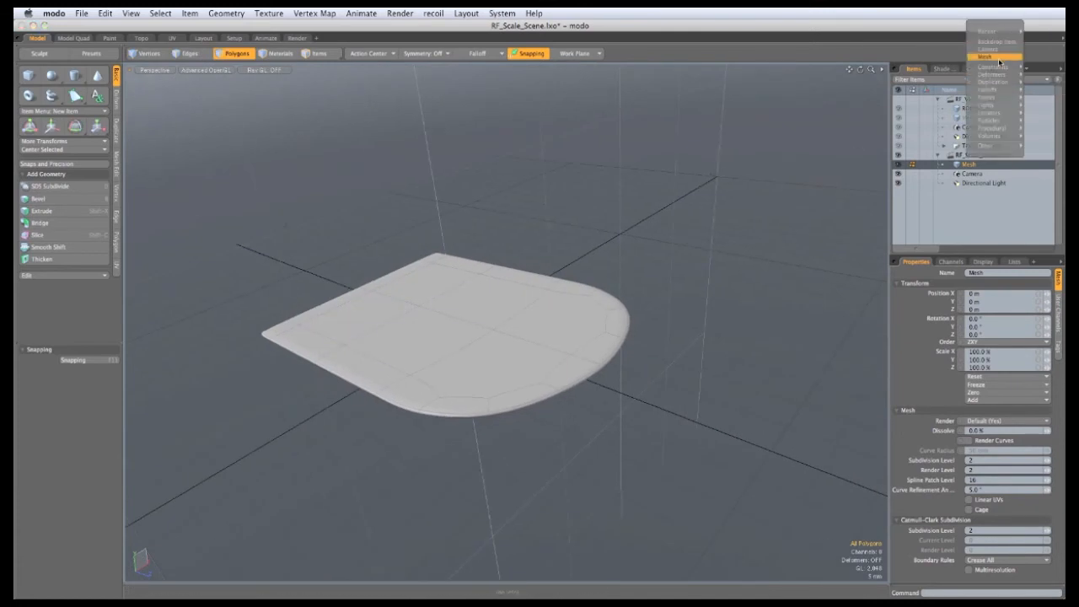
click(999, 57)
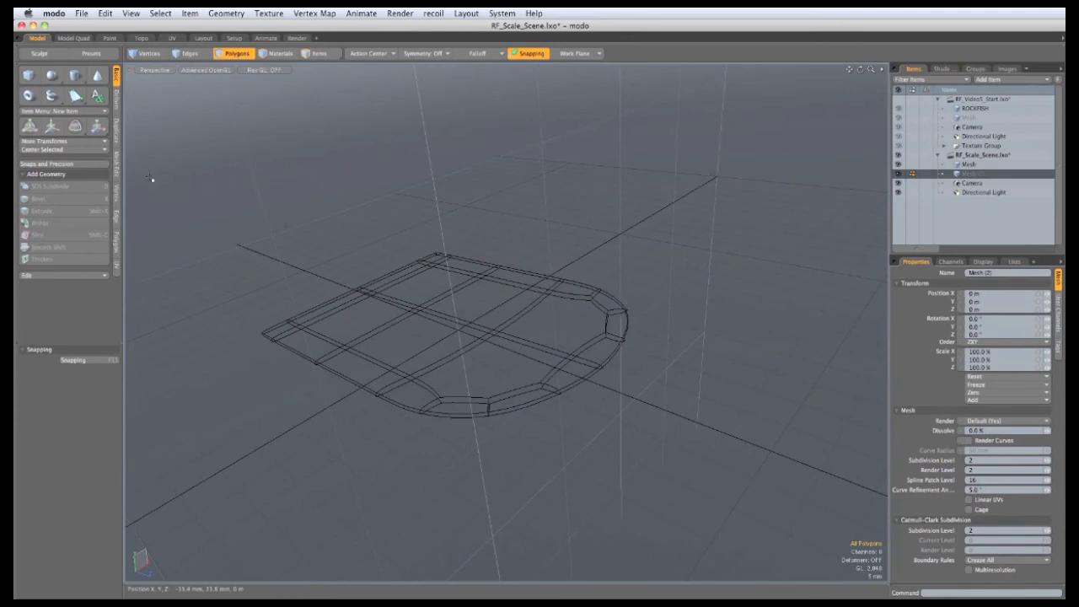
click(116, 194)
click(55, 74)
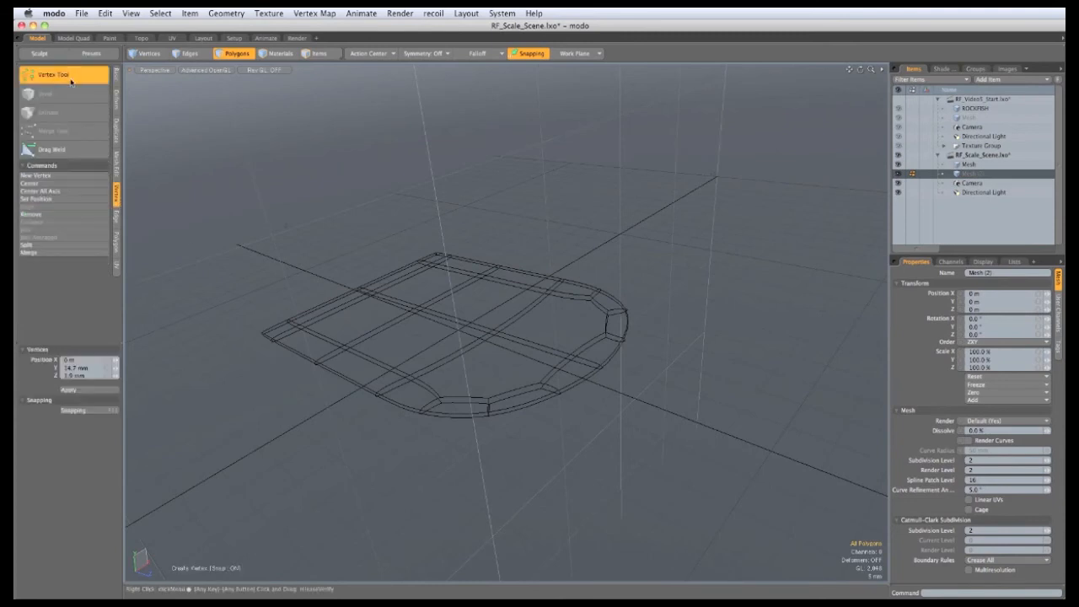
click(413, 268)
key(space)
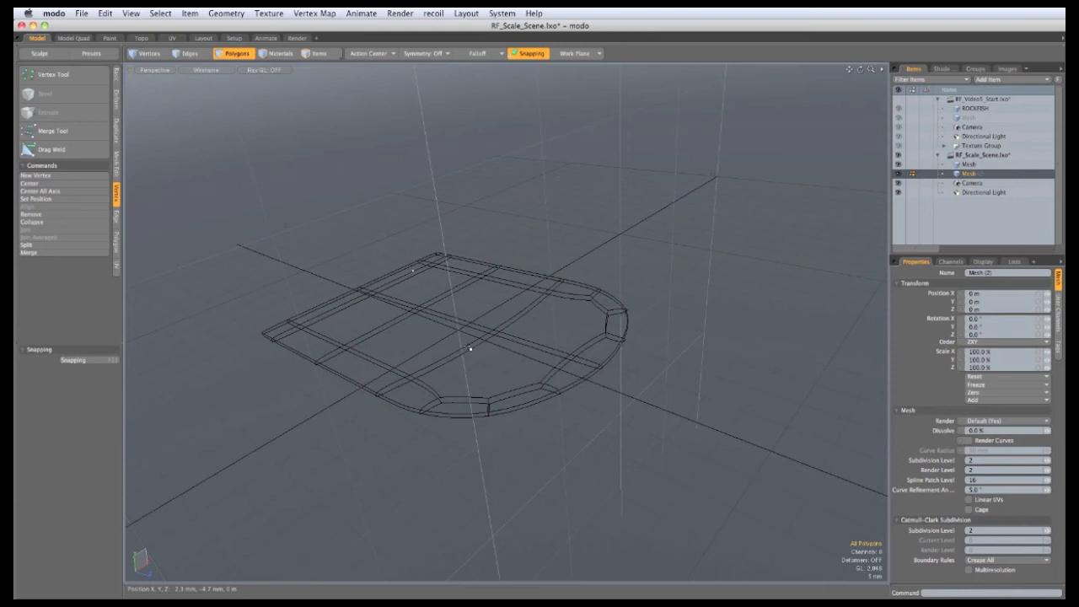
Step: Centre the new vertex on all axes at the origin
click(116, 77)
click(96, 151)
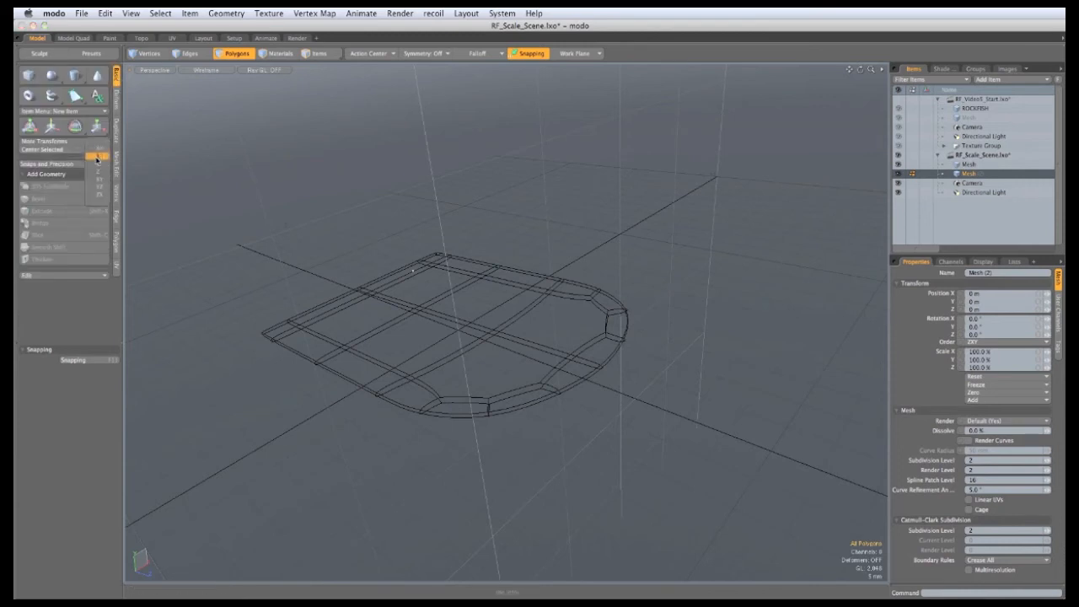
click(97, 152)
alt+drag(660, 456, 548, 431)
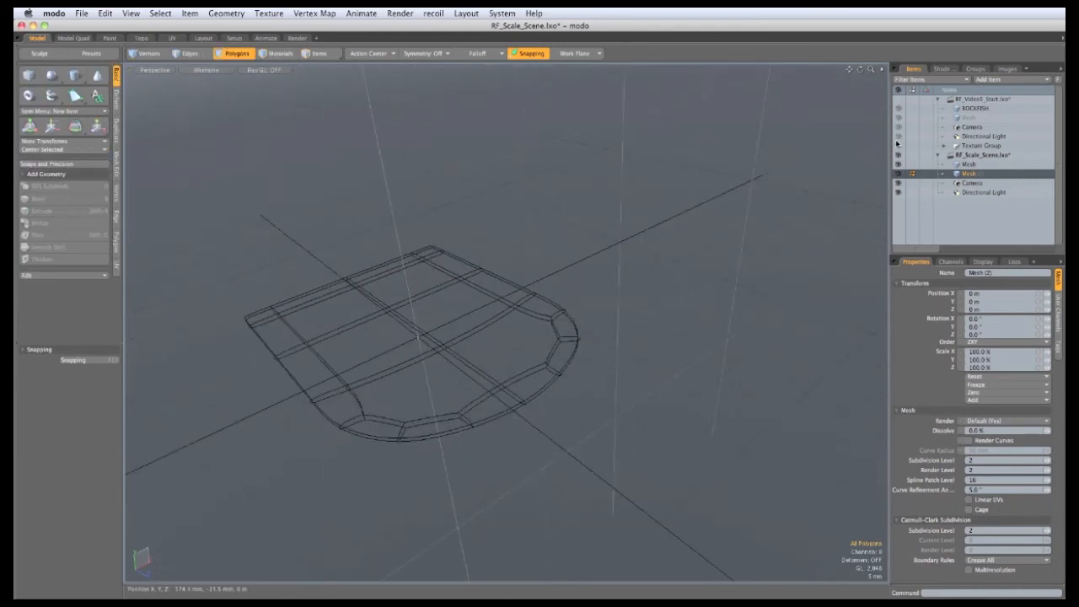
click(988, 79)
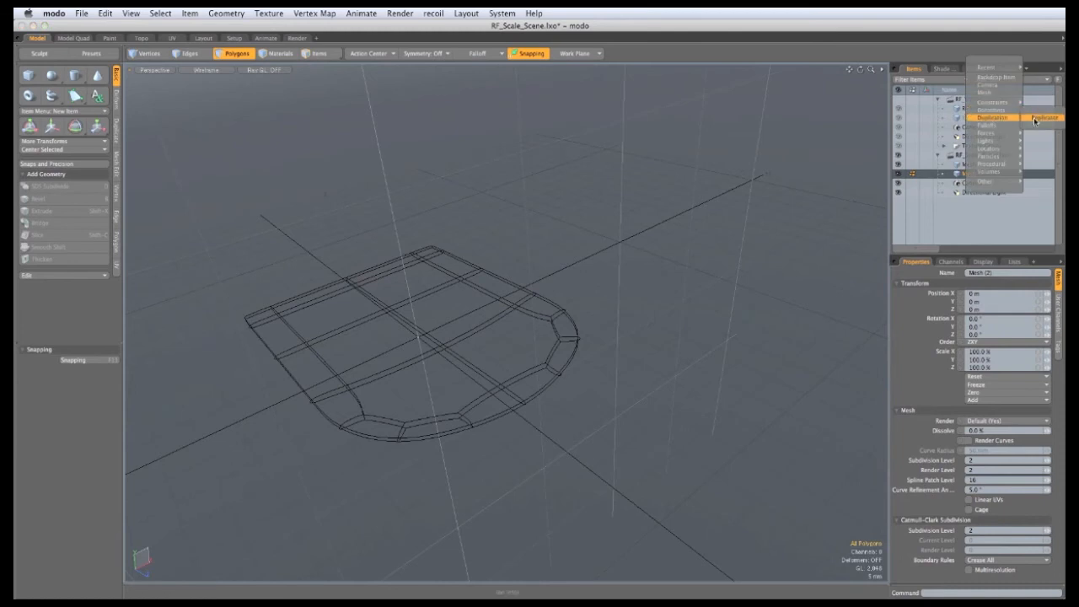
Step: Add a Replicator with the plate Mesh as prototype and Mesh (2) as point source
click(1034, 120)
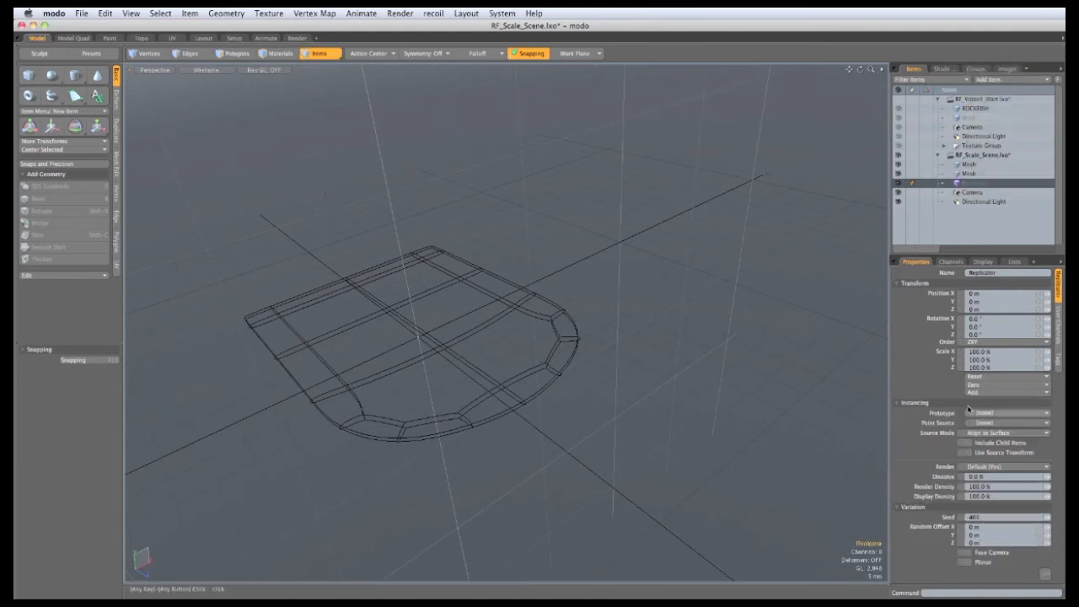
click(979, 413)
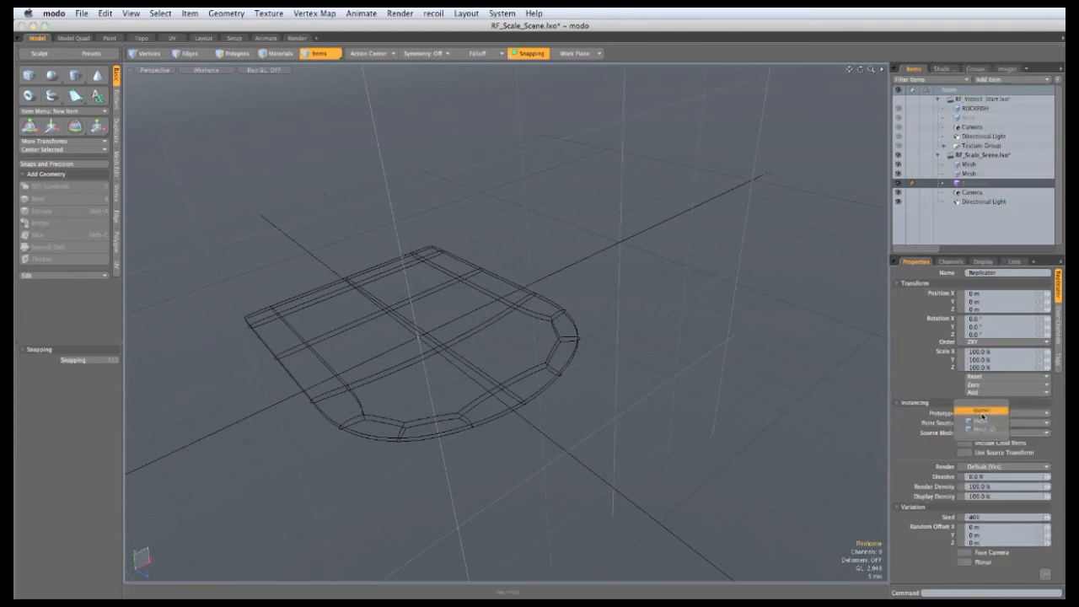
click(980, 421)
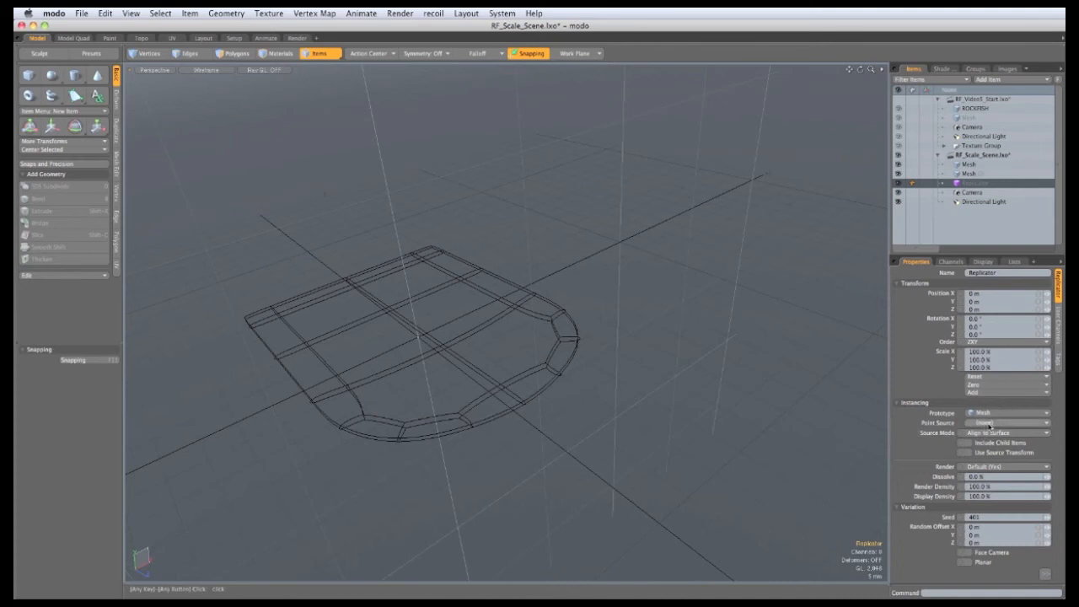
click(987, 423)
click(985, 444)
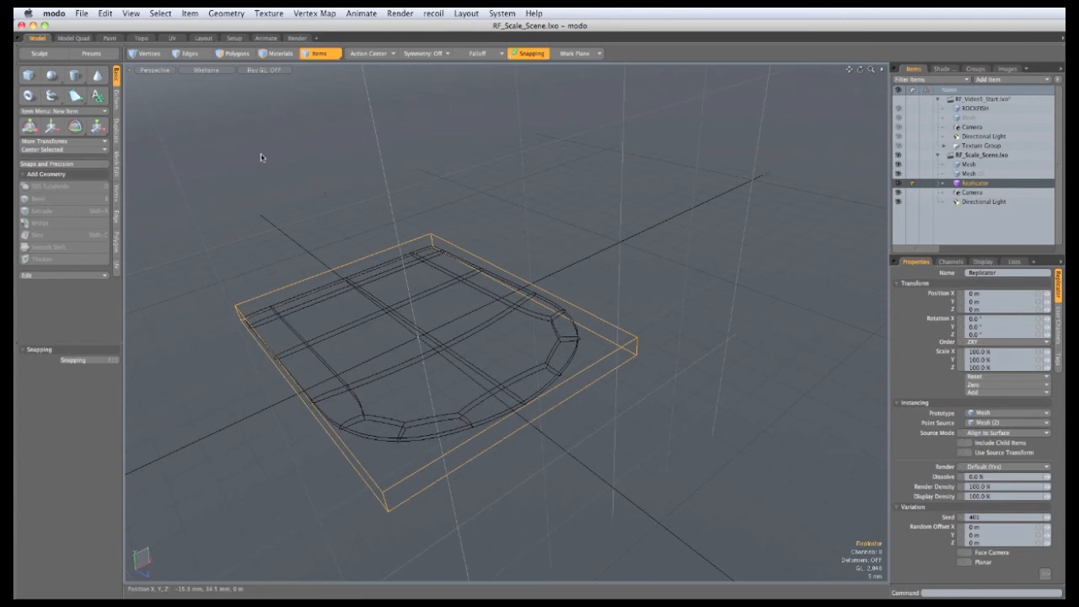
Step: Set the viewport to draw replicators as full geometry instead of bounding boxes
click(205, 73)
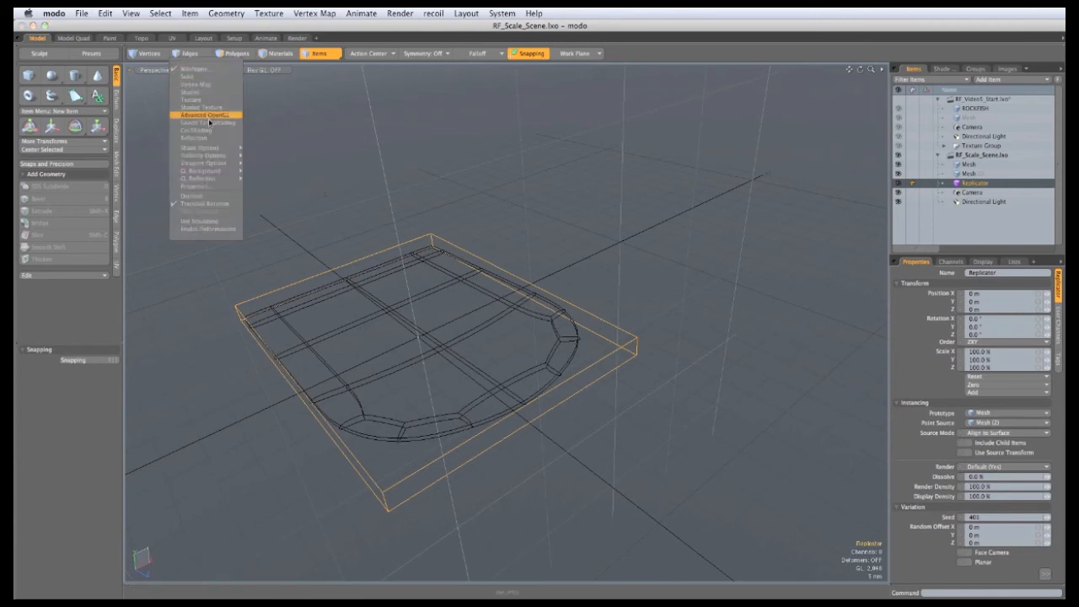
mouse_move(209, 149)
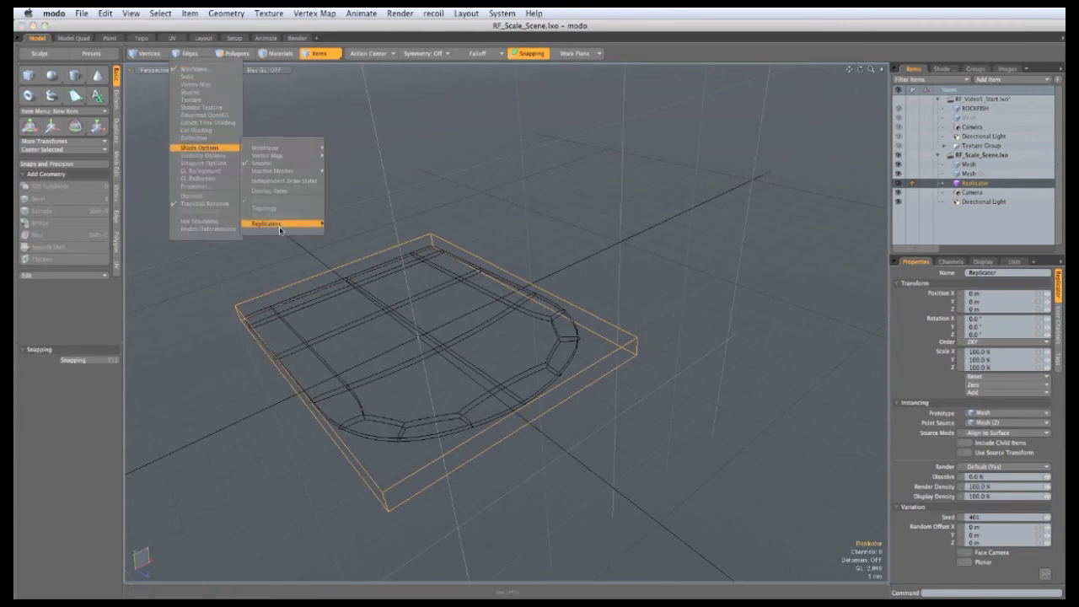
mouse_move(282, 224)
click(336, 239)
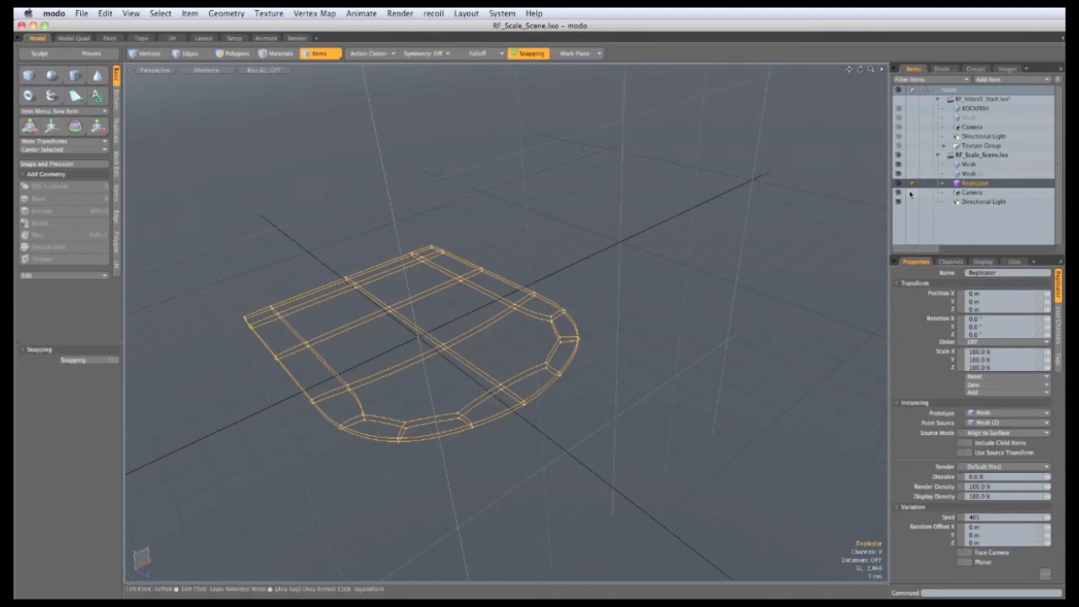
click(962, 173)
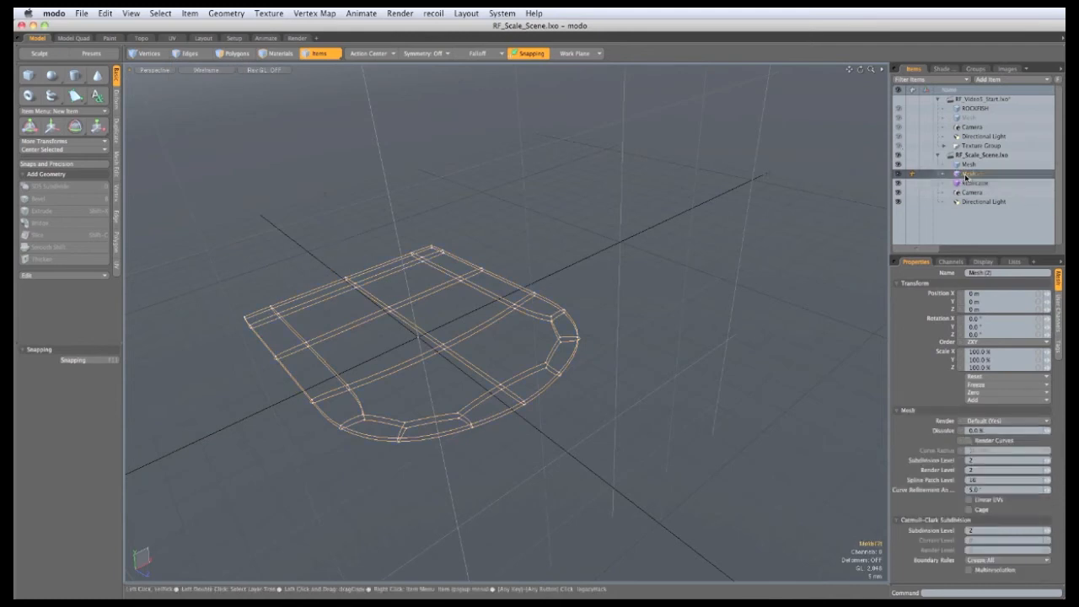
Step: Shift Mesh (2)'s vertex along X so the replicated plate moves right
click(149, 54)
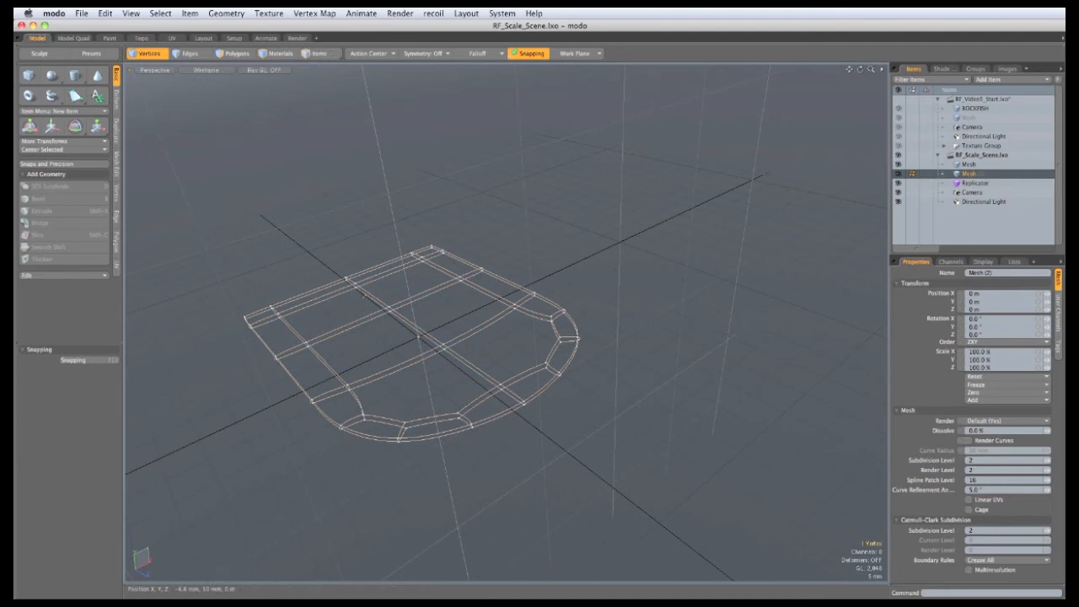
key(w)
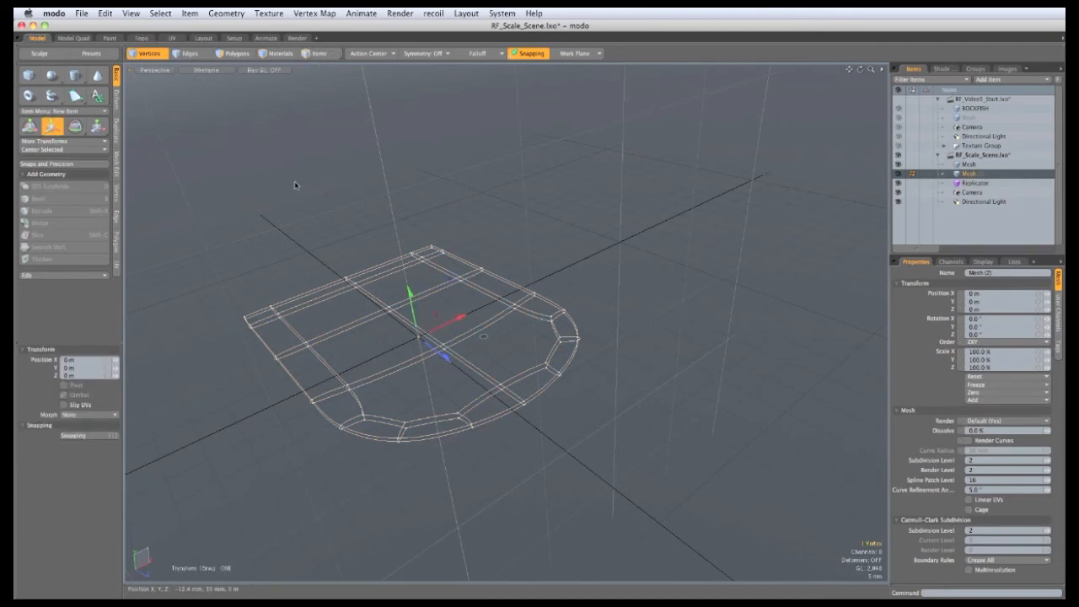
alt+drag(503, 364, 455, 404)
drag(453, 326, 647, 233)
alt+drag(605, 327, 649, 299)
drag(674, 265, 687, 261)
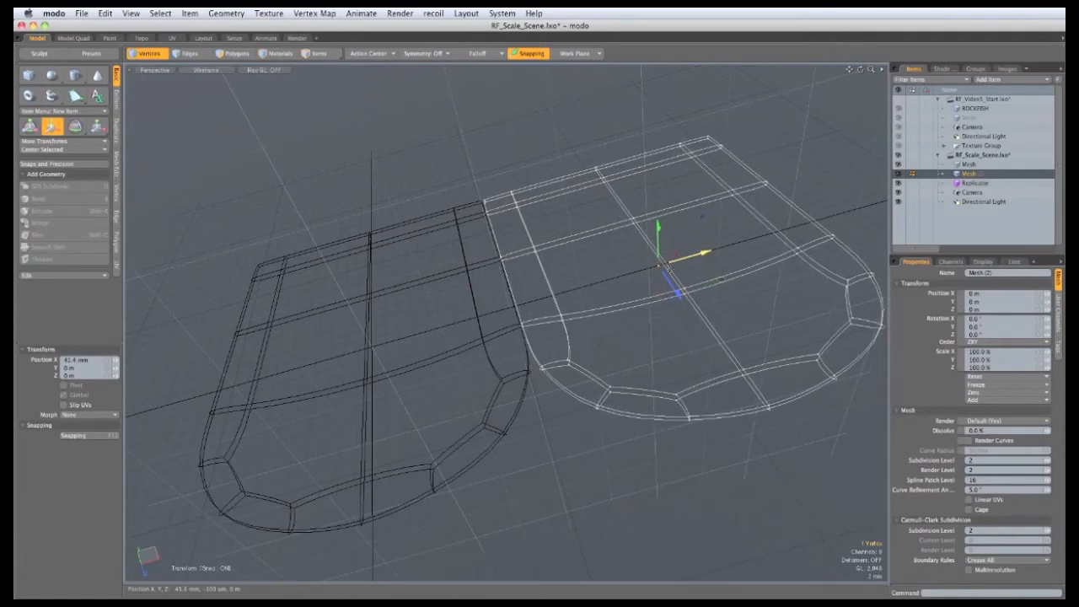
key(space)
alt+drag(481, 388, 419, 347)
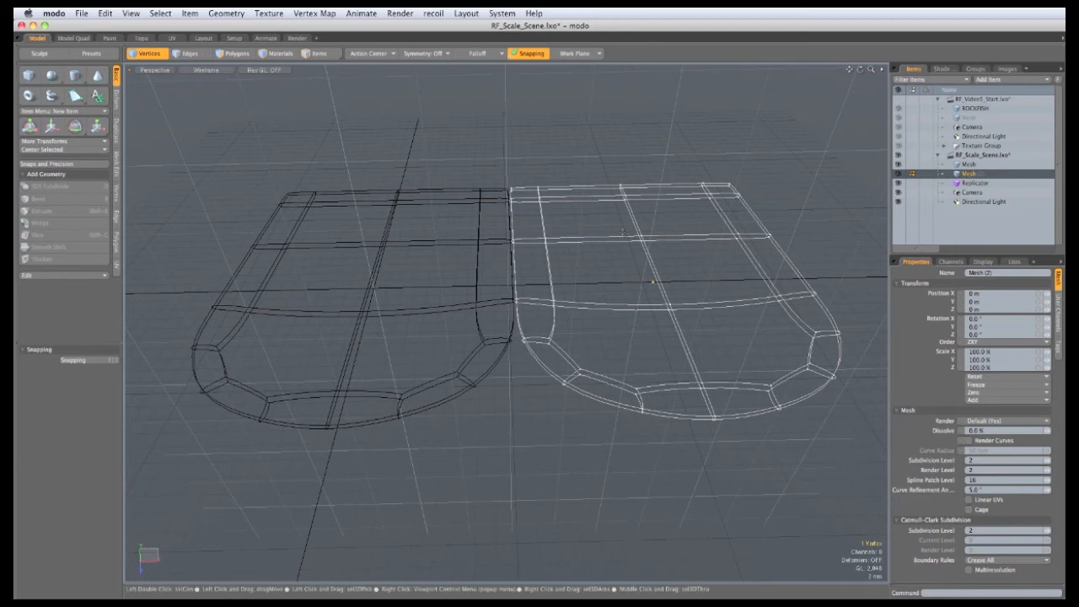
Step: Slide the replicated plate back to overlap, then raise it along Z
key(w)
drag(703, 283, 564, 284)
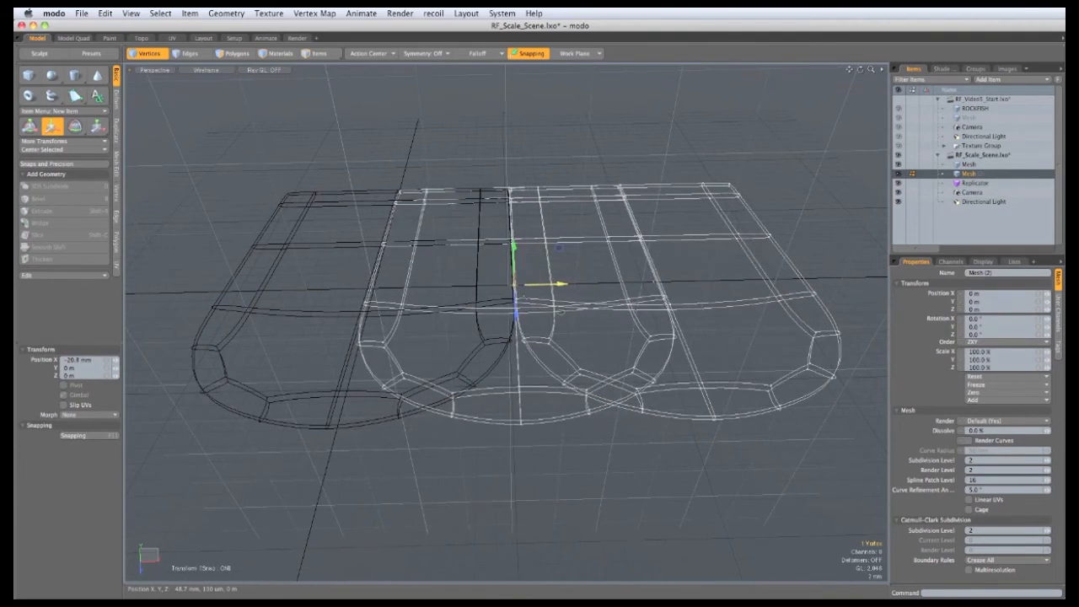
alt+drag(406, 505, 479, 424)
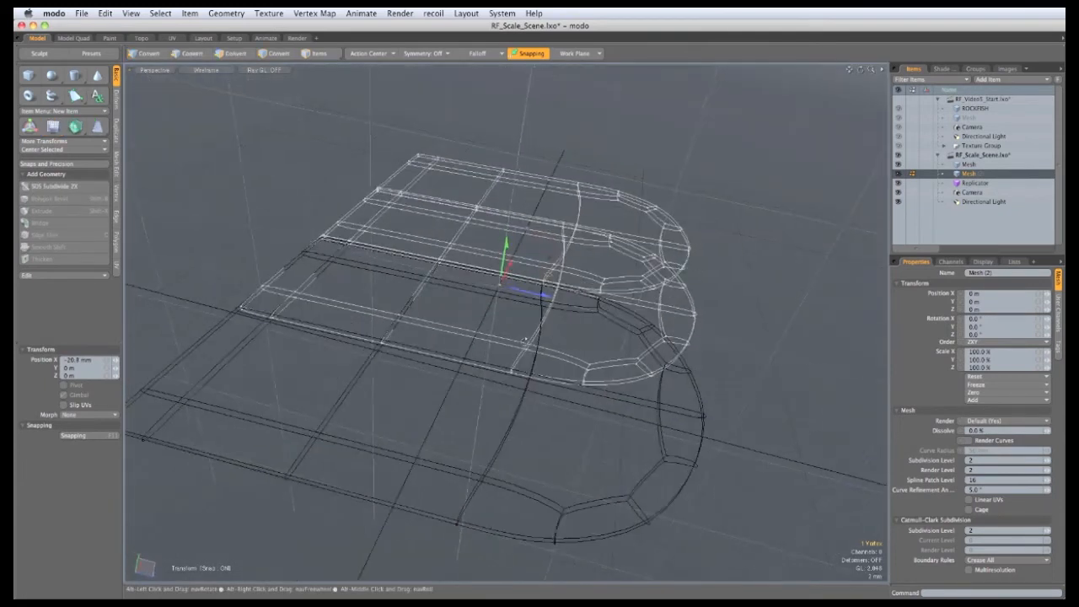
drag(544, 296, 688, 332)
mouse_move(468, 349)
alt+mouse_down()
mouse_move(463, 260)
mouse_move(474, 357)
alt+mouse_up()
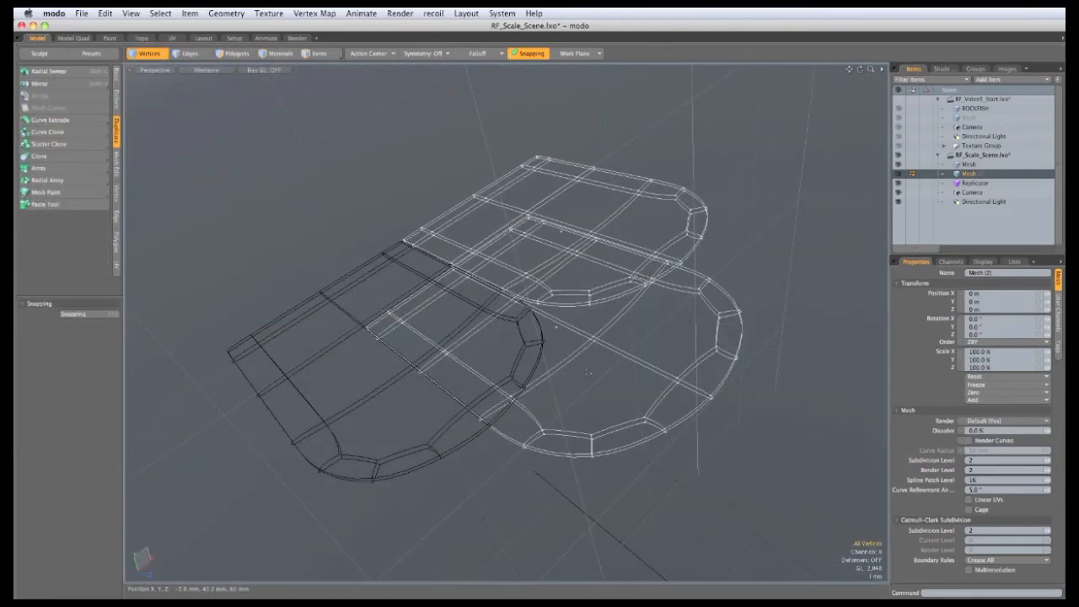
Step: Switch to solid shading and zoom out to frame the whole scene
key(KP_4)
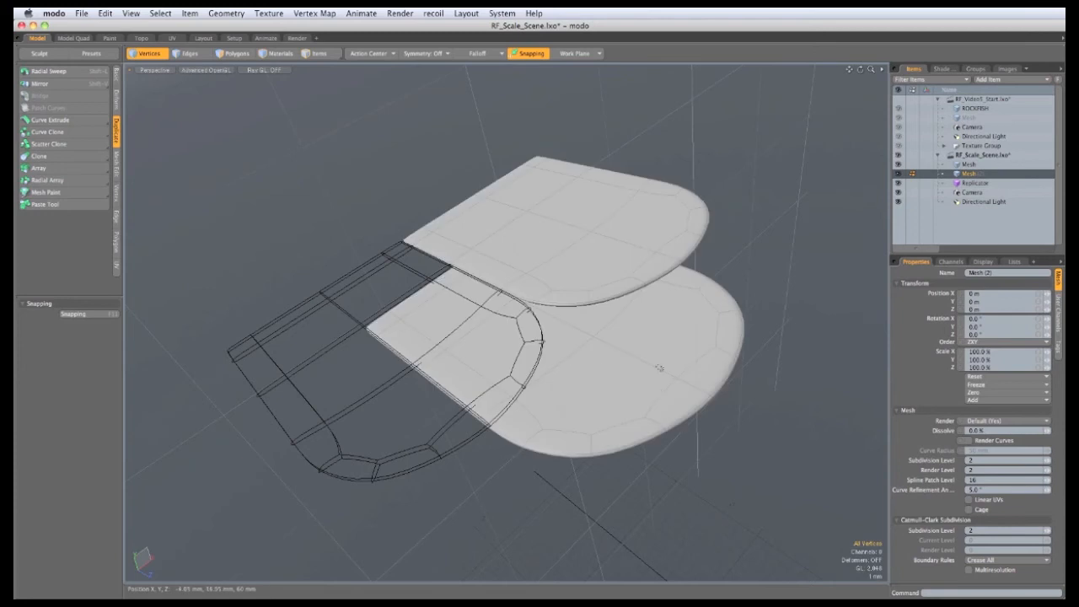
ctrl+alt+drag(552, 355, 303, 379)
alt+drag(304, 379, 332, 494)
alt+shift+drag(433, 382, 376, 437)
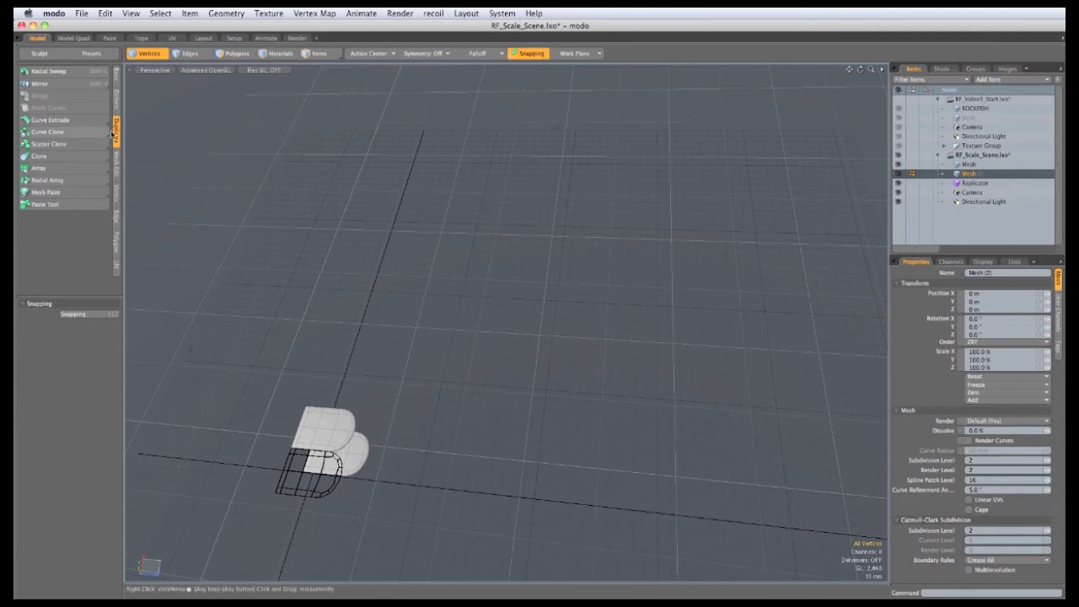
Step: Array the scale vertex 10 by 10 with offsets of about 41.98 mm by 34.25 mm
click(76, 169)
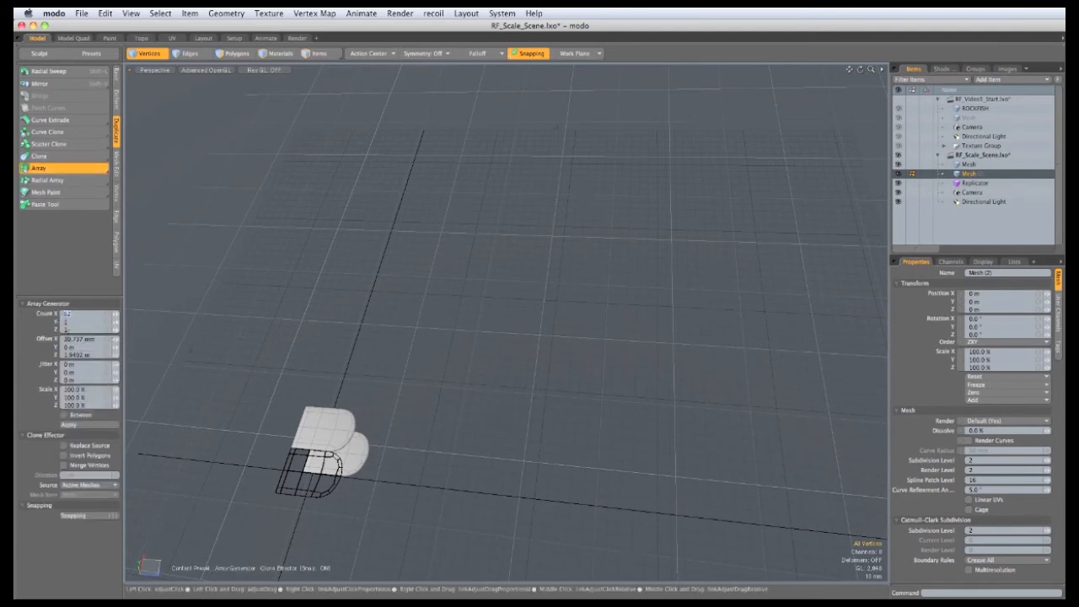
key(Tab)
key(Tab)
text(10)
drag(329, 455, 638, 340)
scroll(341, 429, up, 10)
alt+drag(676, 385, 741, 371)
mouse_move(742, 371)
alt+mouse_down()
mouse_move(590, 345)
mouse_move(657, 287)
mouse_move(545, 480)
mouse_move(530, 410)
mouse_move(498, 396)
mouse_move(596, 397)
mouse_move(622, 444)
mouse_move(506, 410)
mouse_move(554, 432)
mouse_move(428, 433)
mouse_move(265, 503)
alt+mouse_up()
ctrl+alt+drag(665, 413, 192, 443)
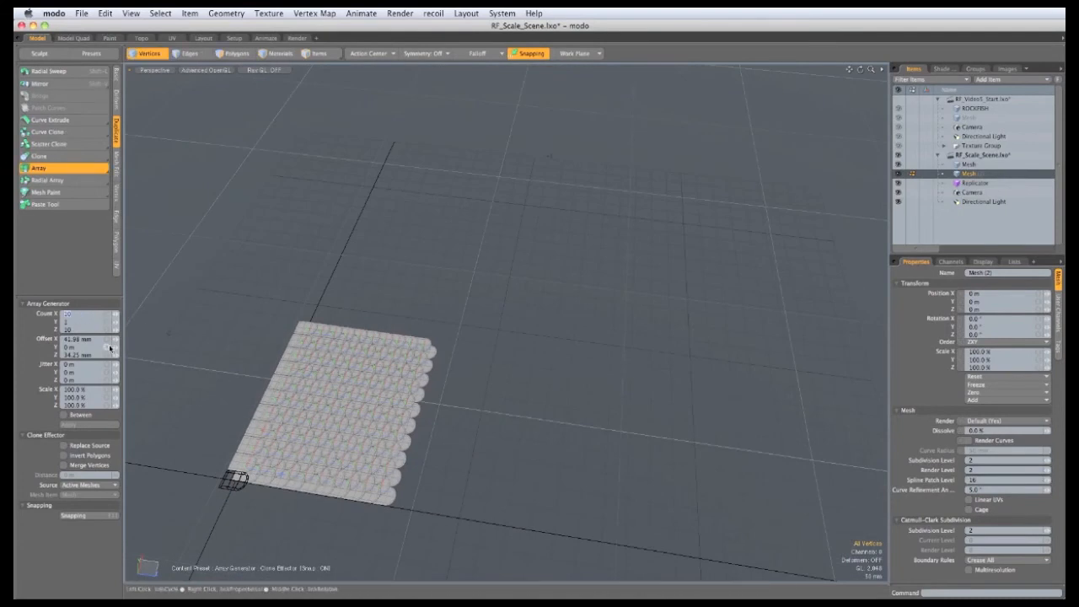
Step: Raise the array counts to 40 on X and Z, then widen to 50 on X and 60 on Z
text(40)
click(71, 329)
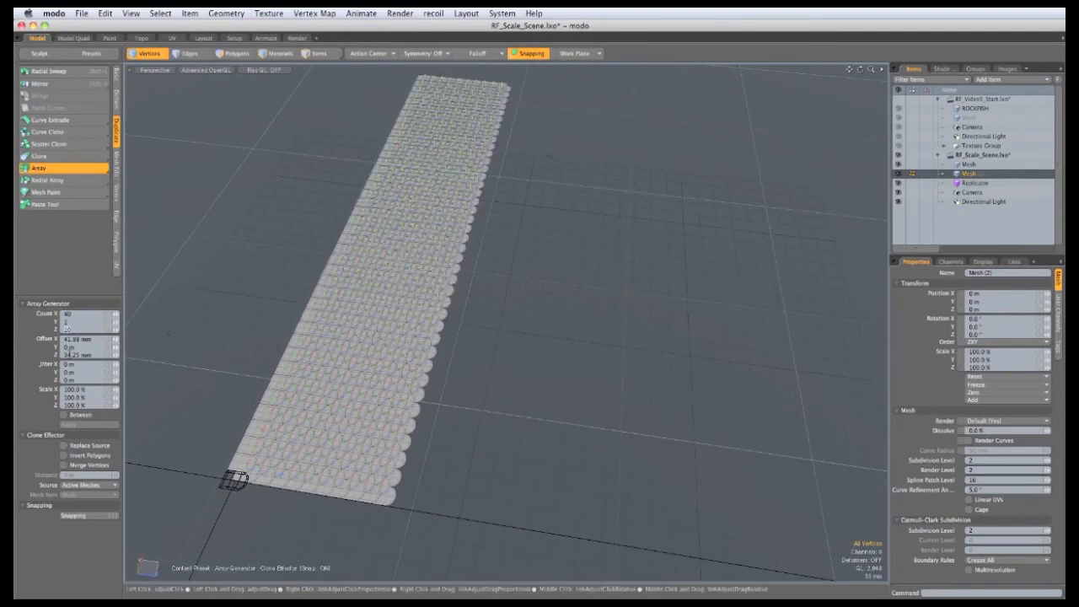
text(40)
key(Return)
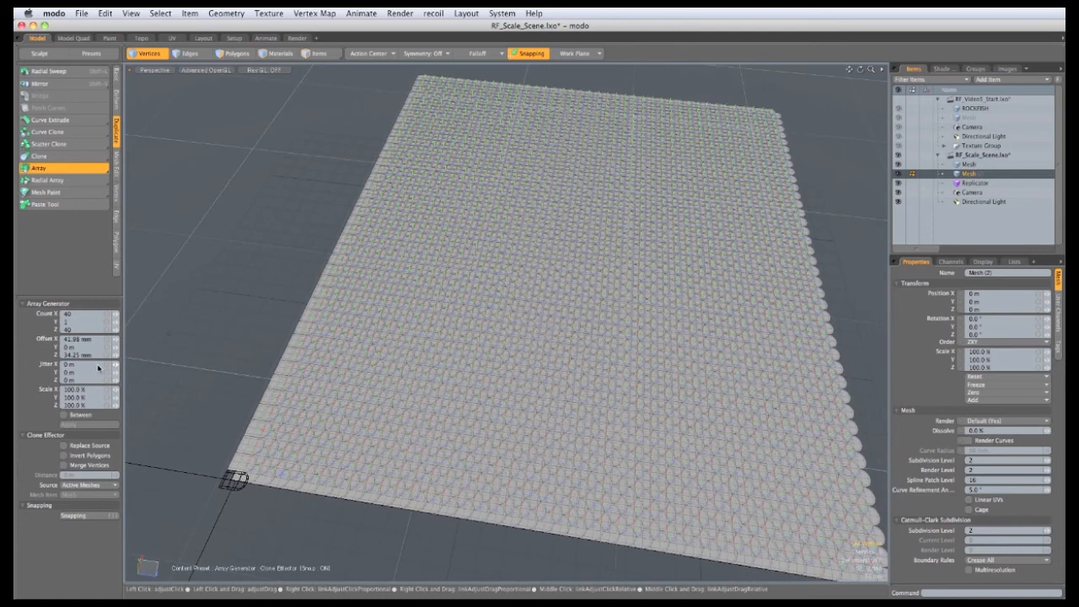
ctrl+alt+drag(505, 497, 435, 419)
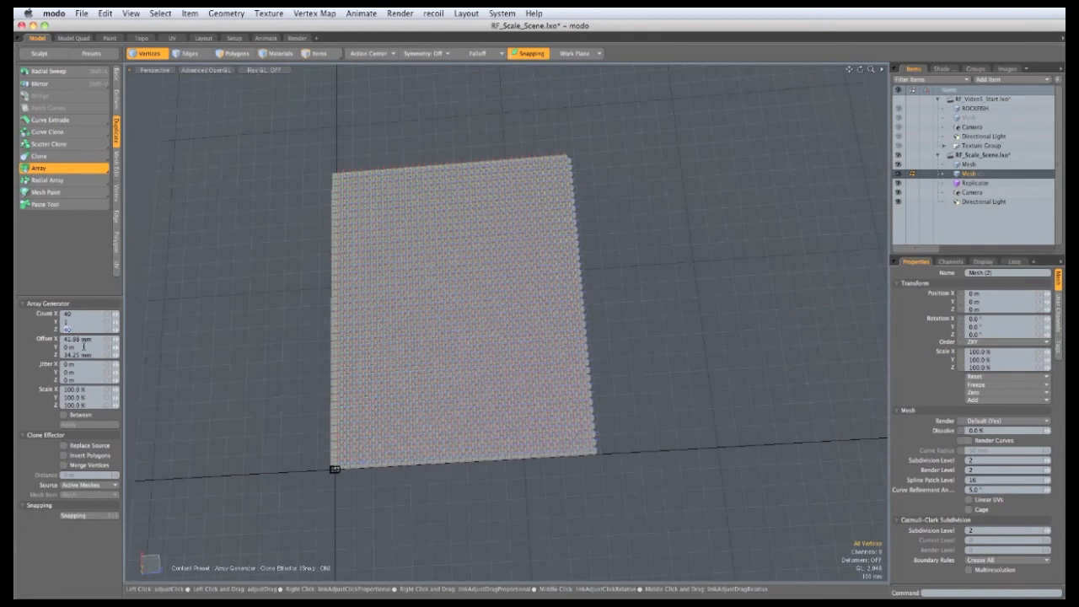
key(Return)
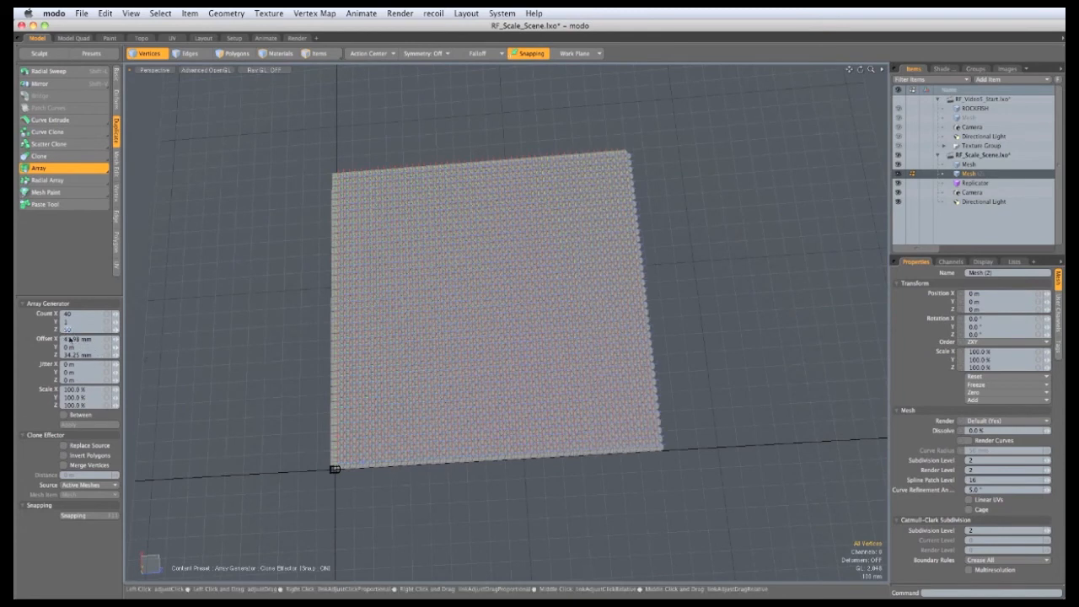
key(Return)
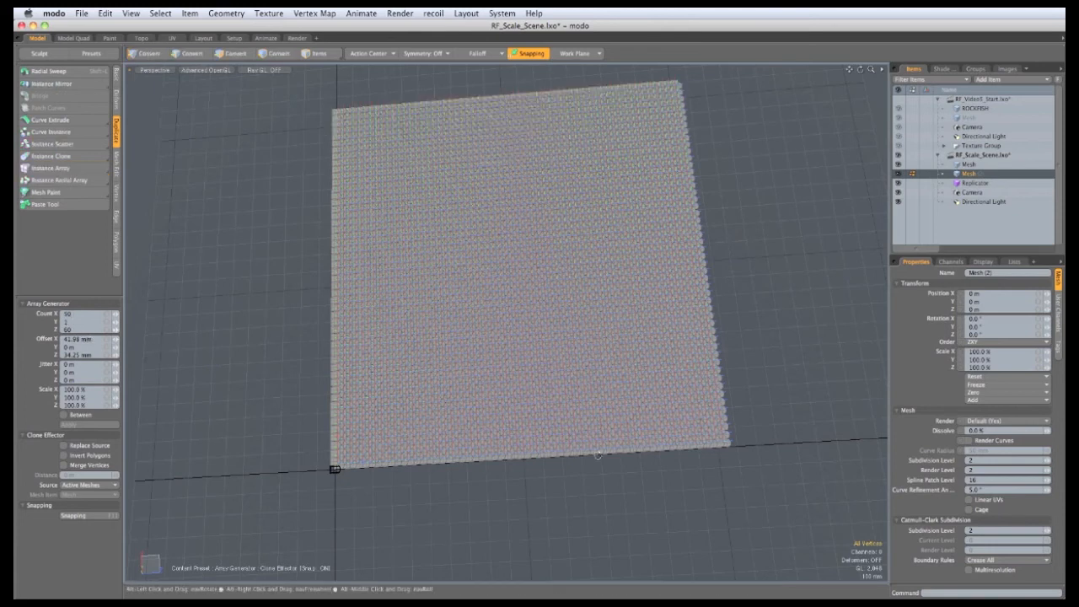
alt+drag(468, 457, 341, 417)
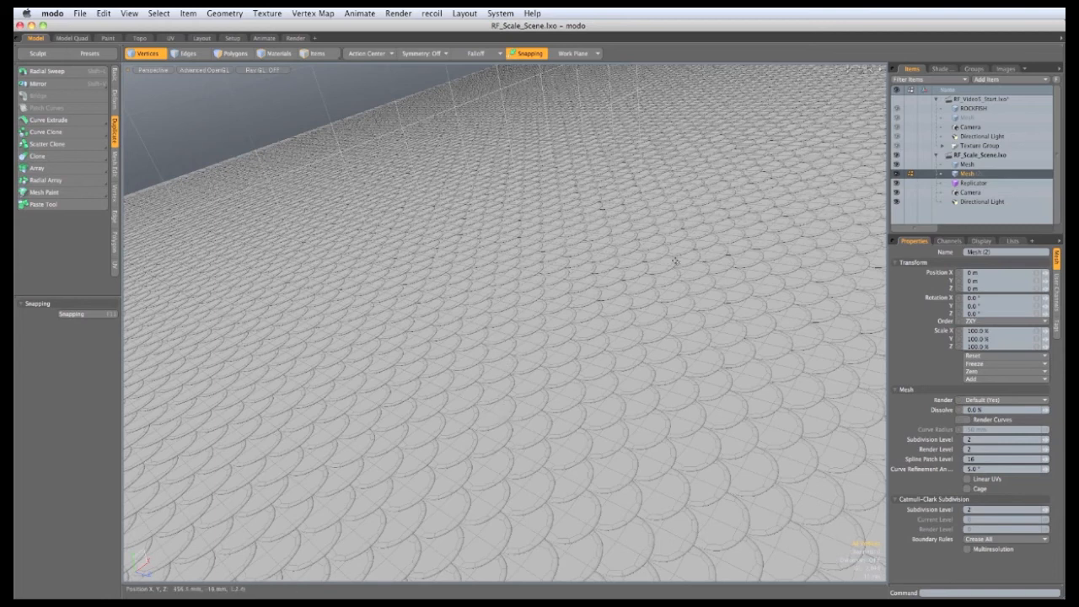
Step: Give the Replicator a 10% random scale and a 2° random twist
click(971, 182)
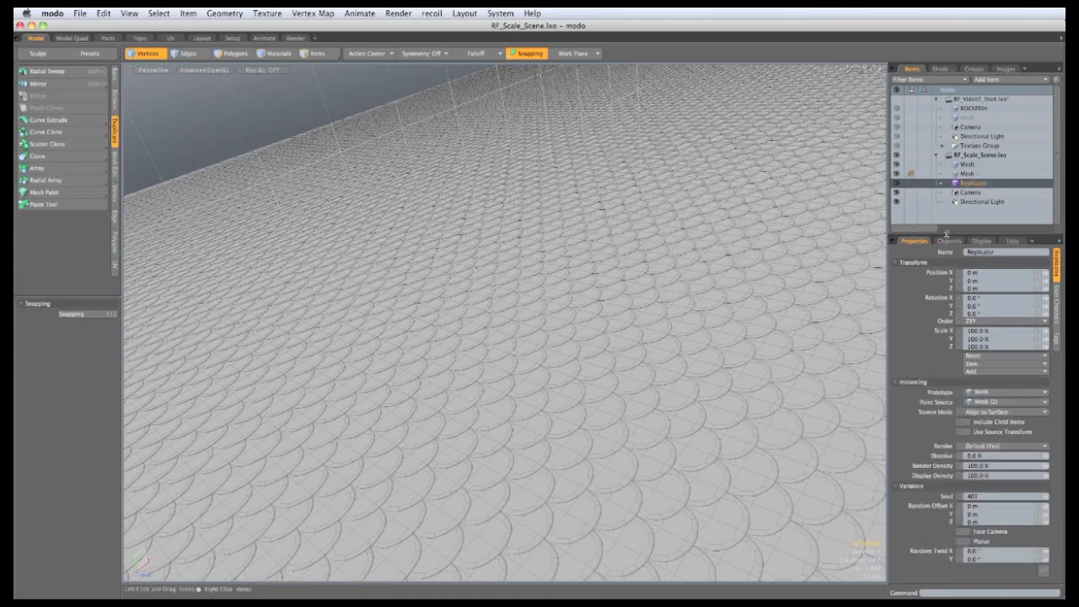
drag(946, 234, 947, 142)
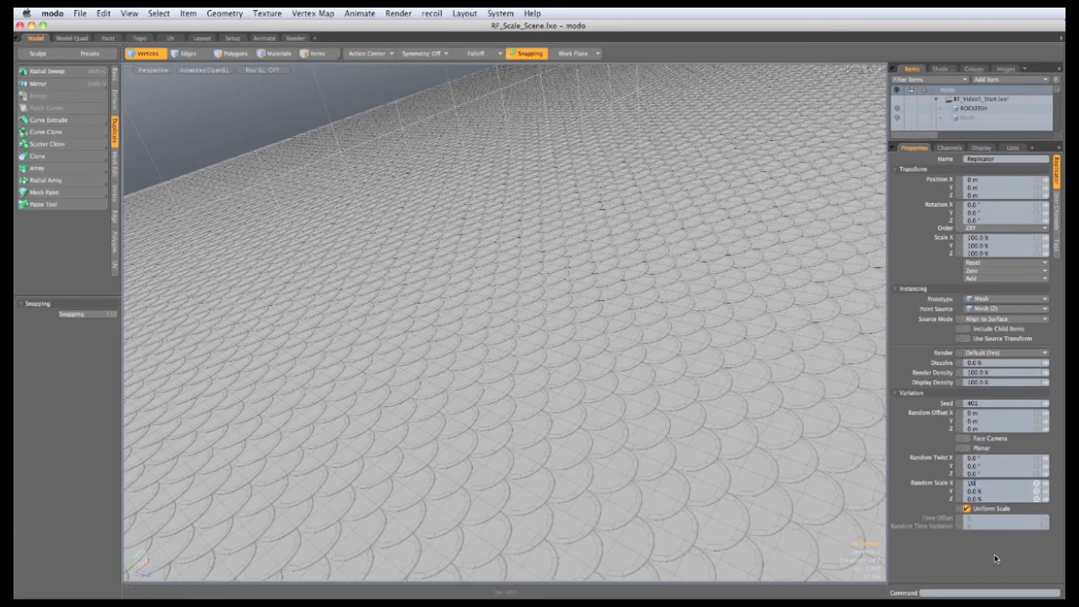
key(Return)
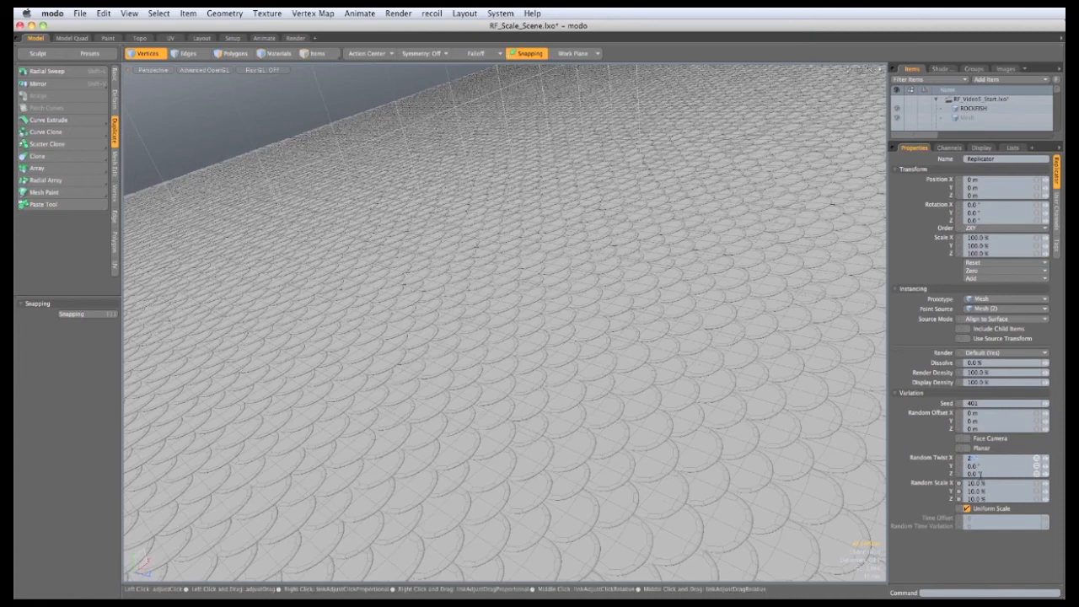
key(Return)
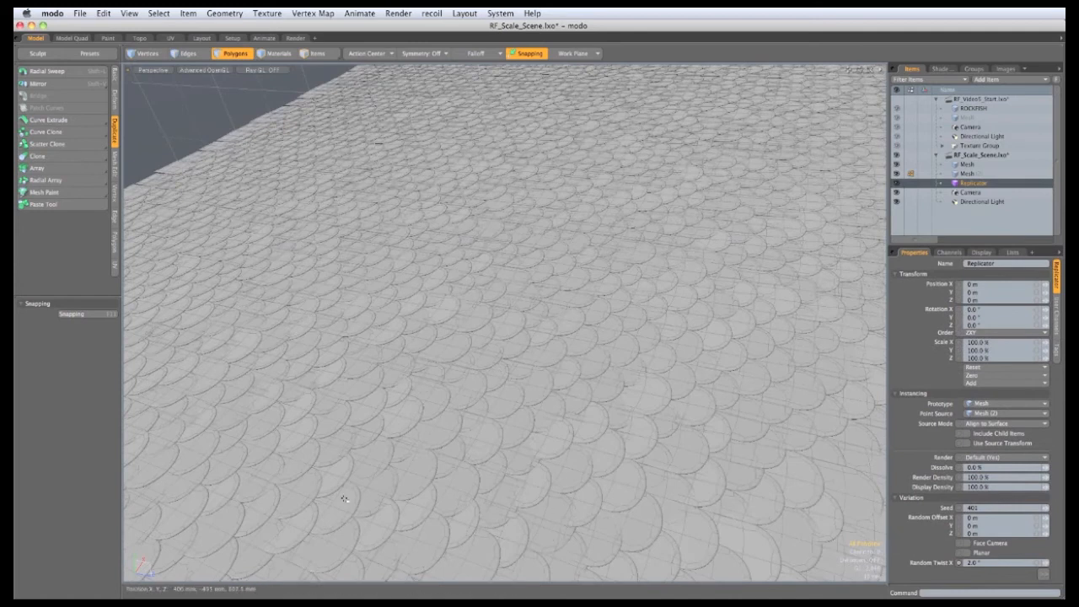
Step: Rotate the source scale mesh about -3.4° around the X axis
click(960, 166)
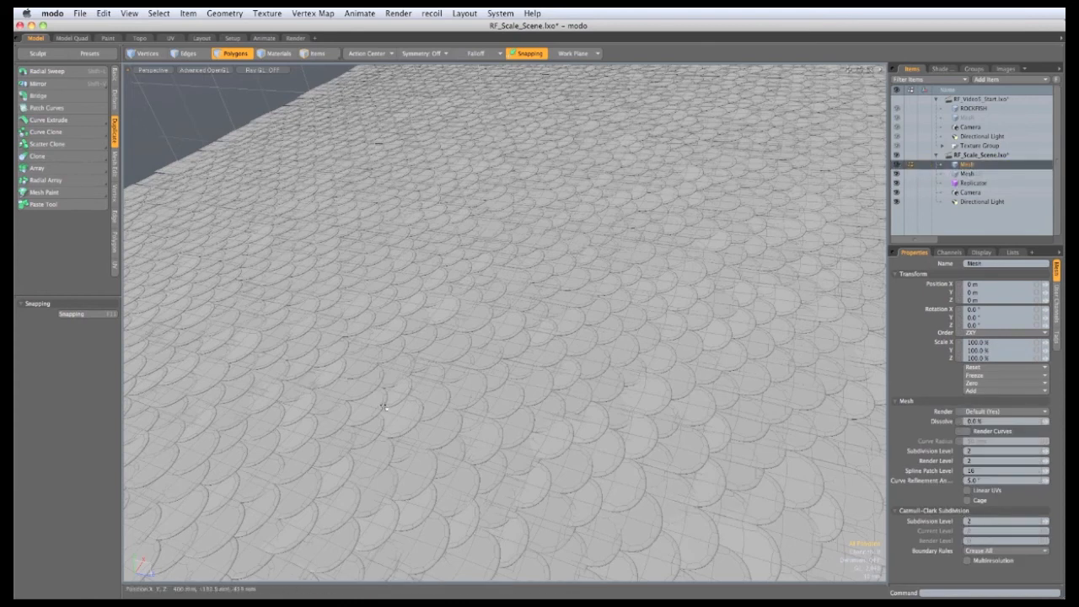
key(a)
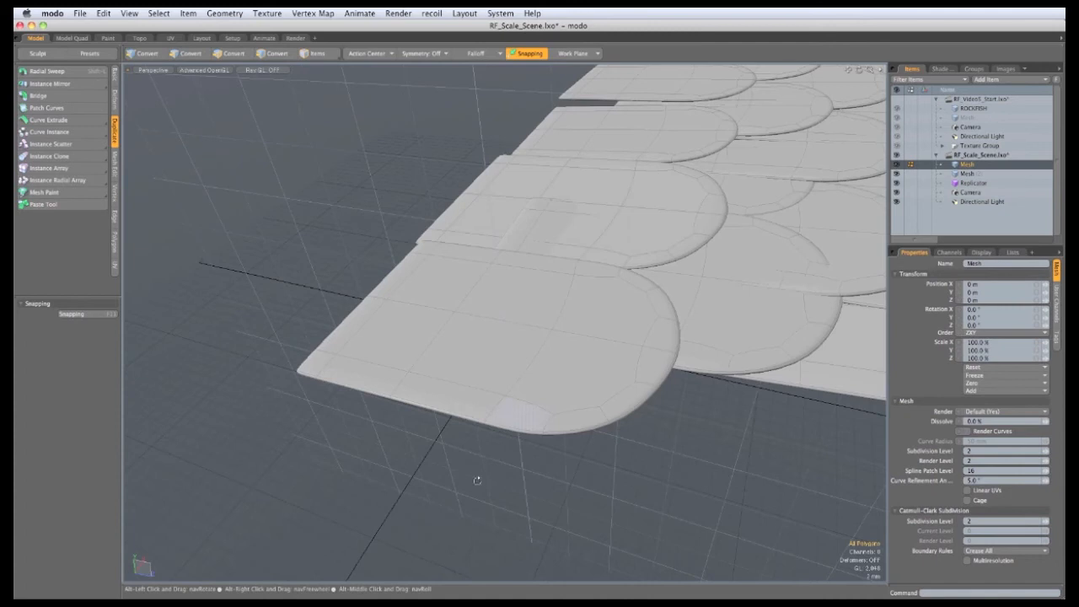
alt+drag(535, 389, 545, 303)
key(e)
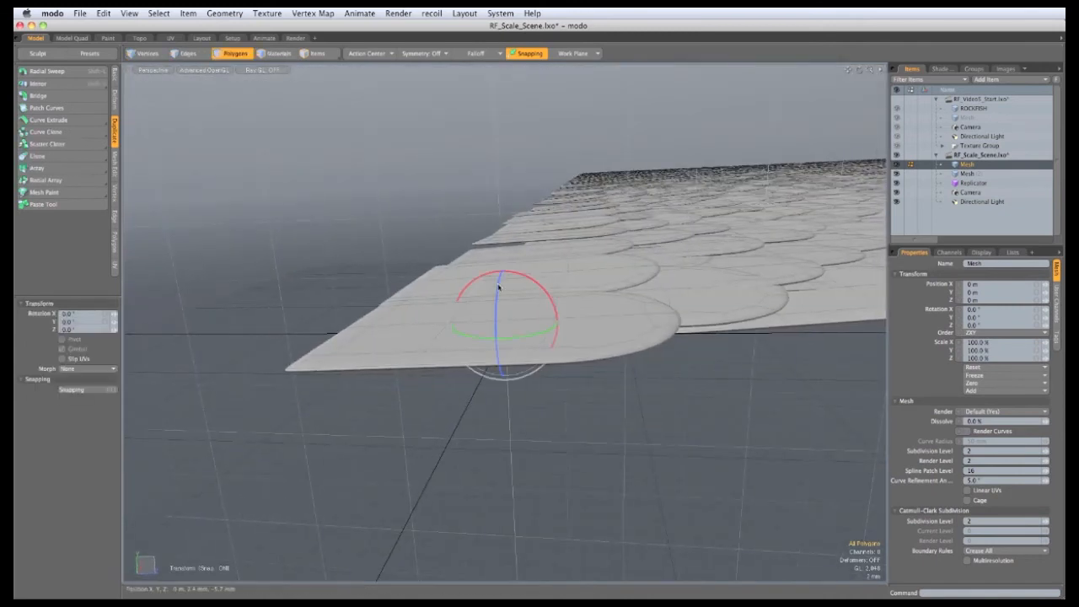
drag(555, 313, 555, 327)
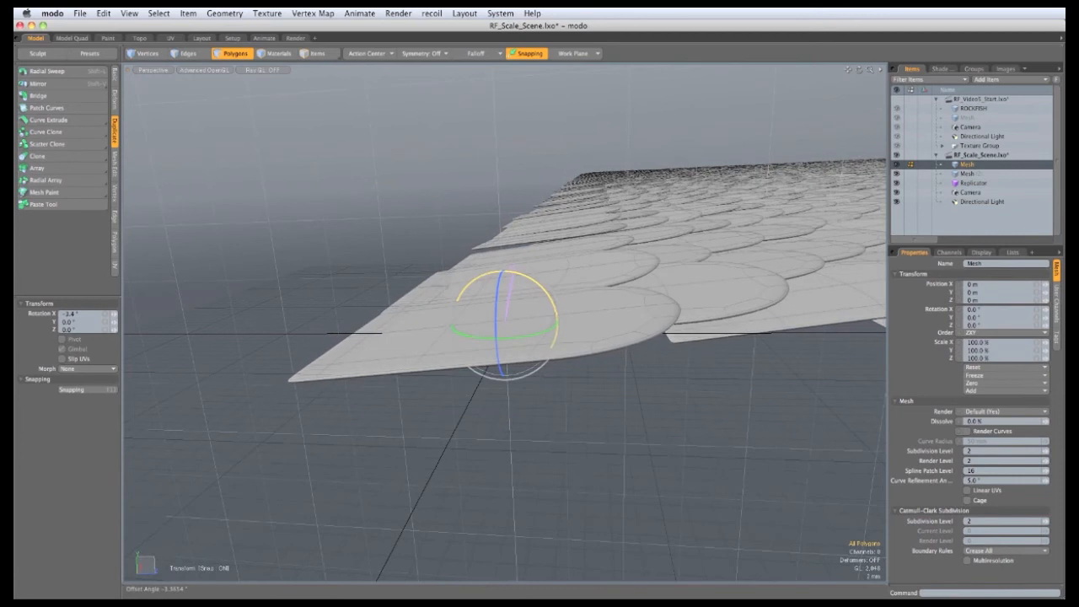
alt+drag(573, 478, 630, 447)
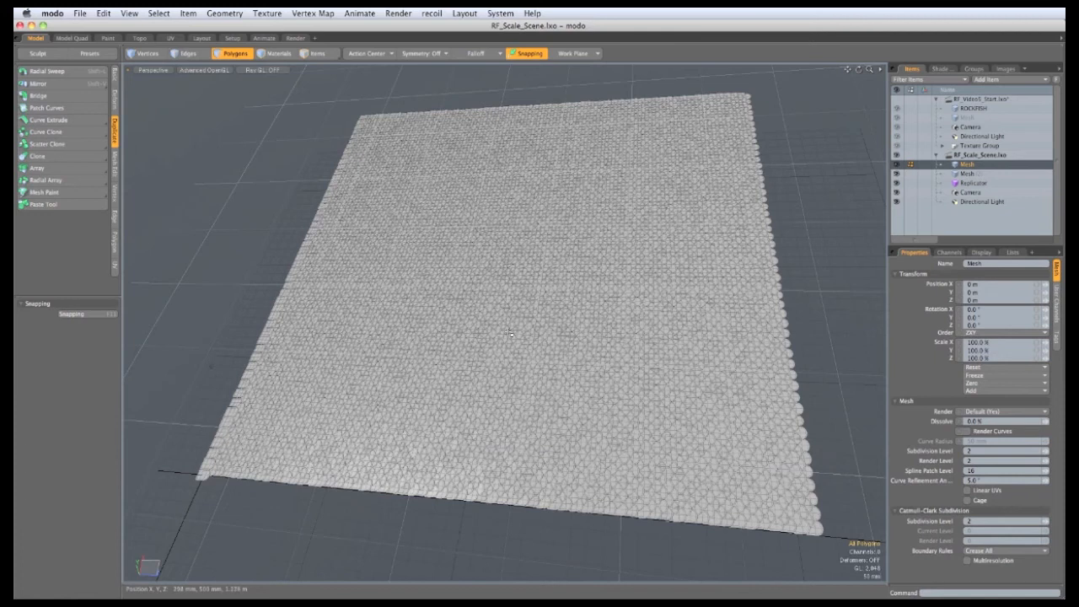
Step: Set the viewport's Replicators shade option to None and orbit to a top-down view
click(206, 71)
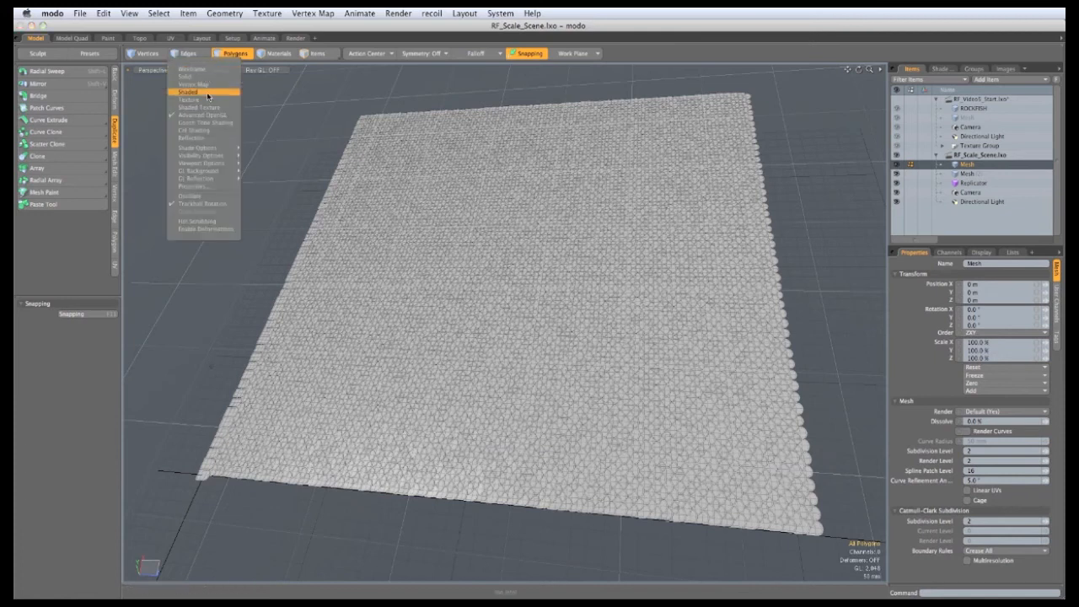
mouse_move(213, 148)
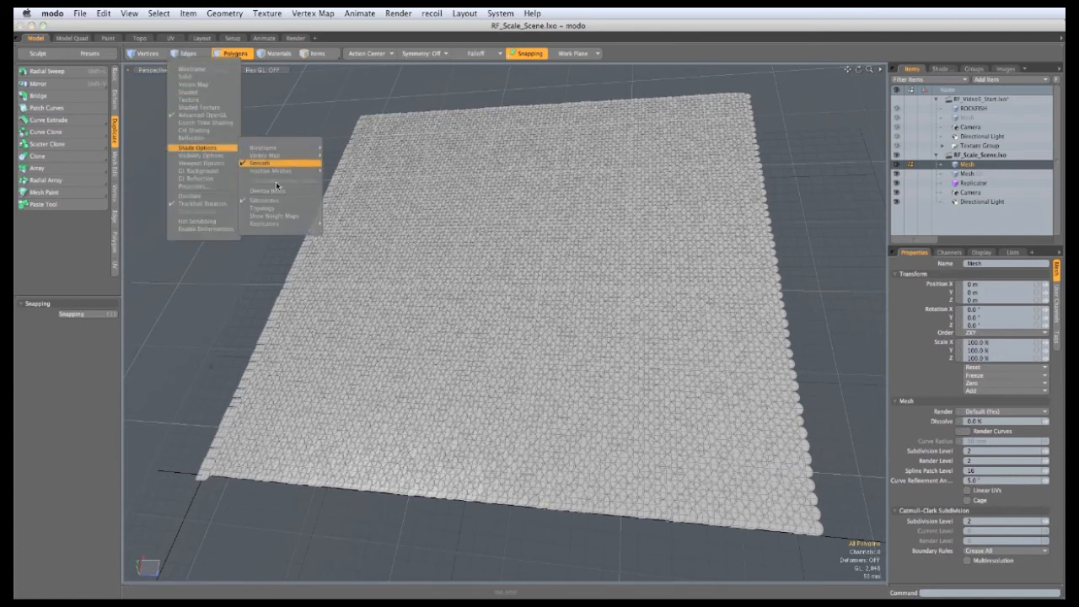
mouse_move(262, 224)
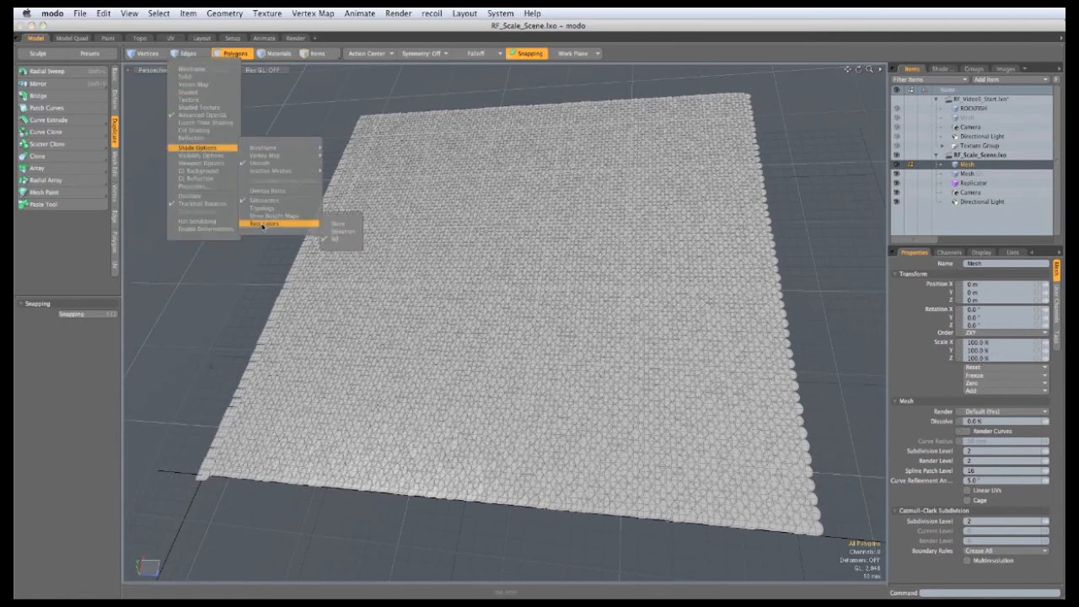
click(334, 225)
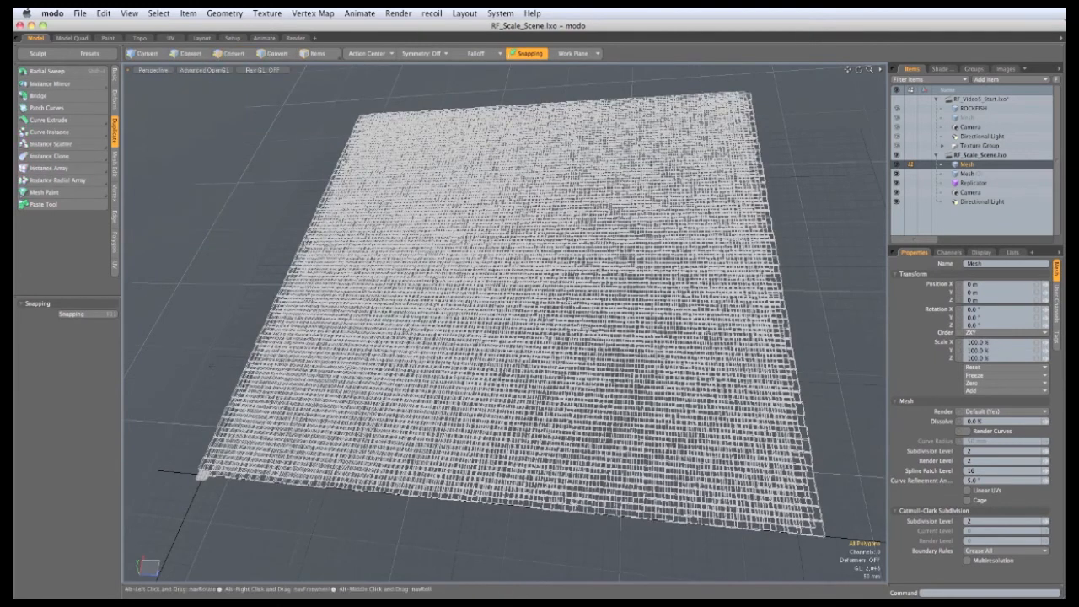
alt+drag(325, 211, 348, 229)
scroll(347, 229, down, 4)
alt+drag(461, 268, 529, 374)
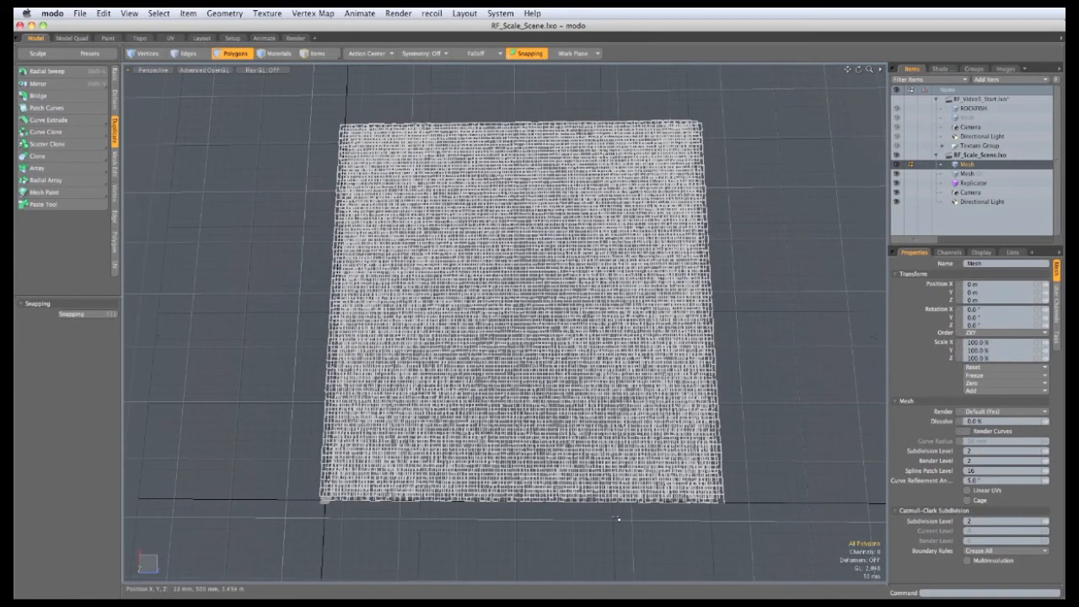
Step: Add a new mesh item and draw a flat cube over the scale grid
click(1007, 79)
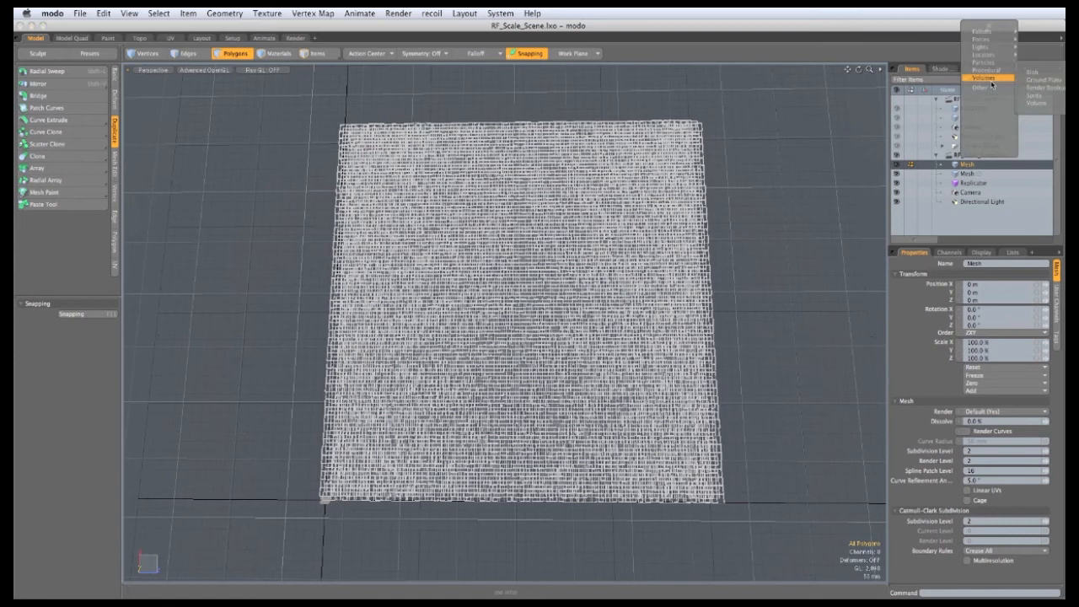
click(992, 59)
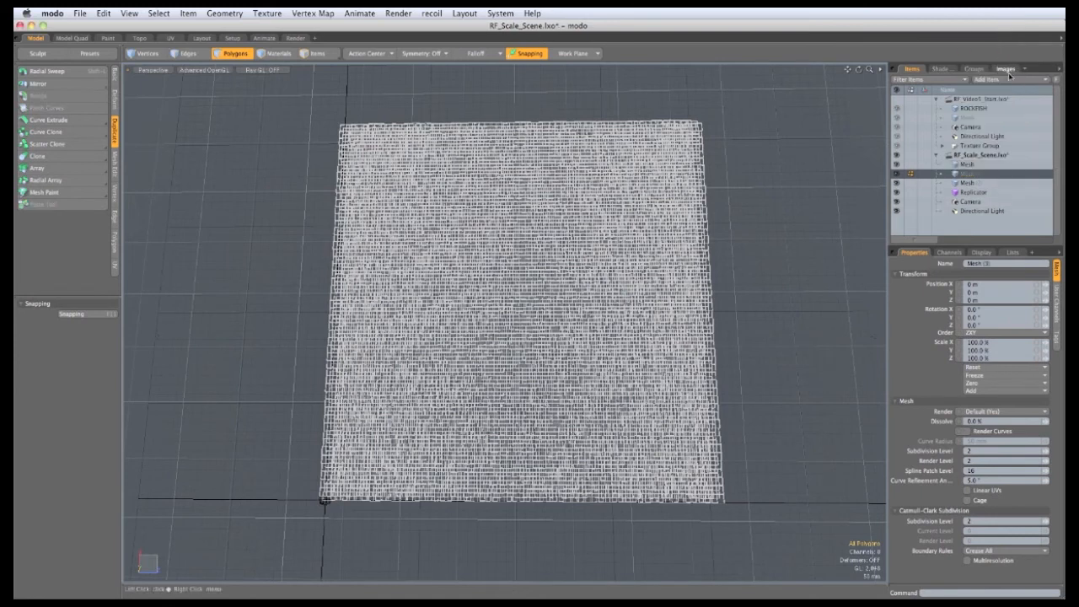
alt+drag(516, 394, 516, 426)
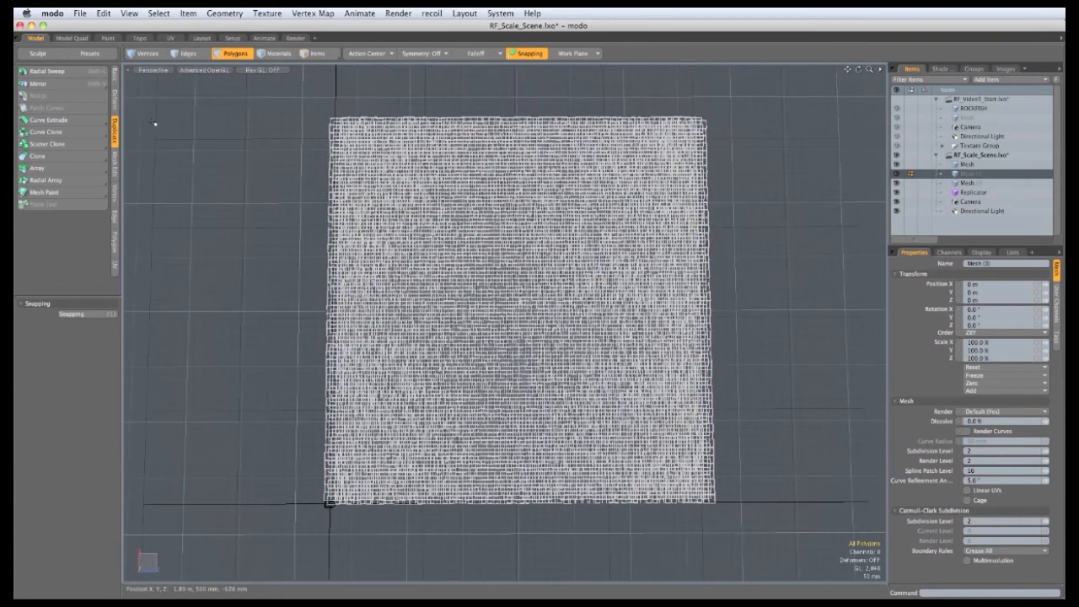
click(115, 77)
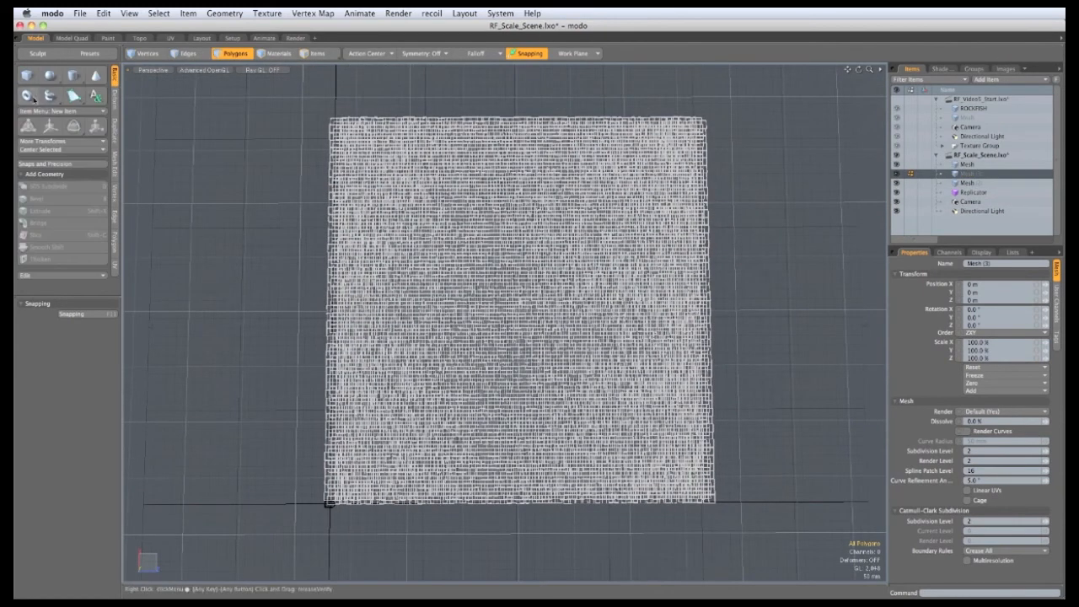
click(27, 76)
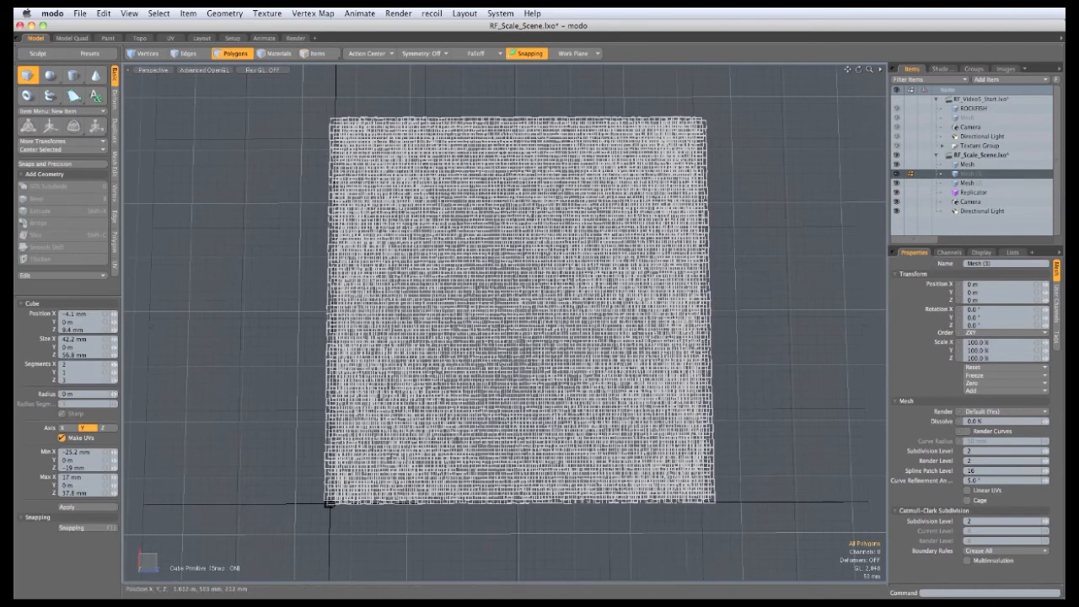
drag(321, 112, 724, 506)
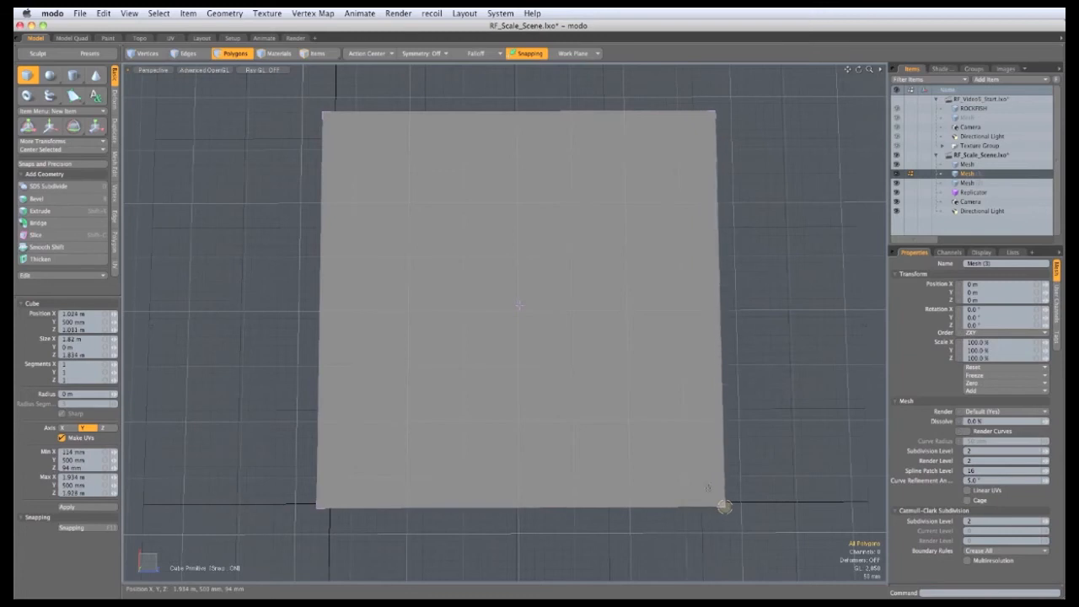
alt+drag(422, 424, 339, 214)
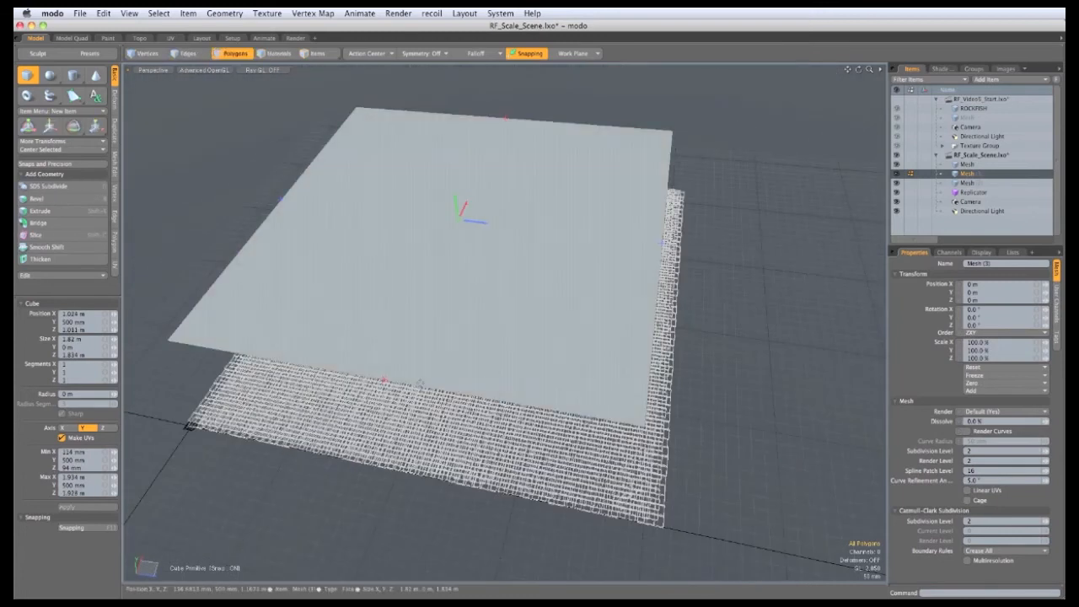
Step: Set the plane's Y position to 0 and stretch it to about 2.16 m by 2.13 m
click(72, 322)
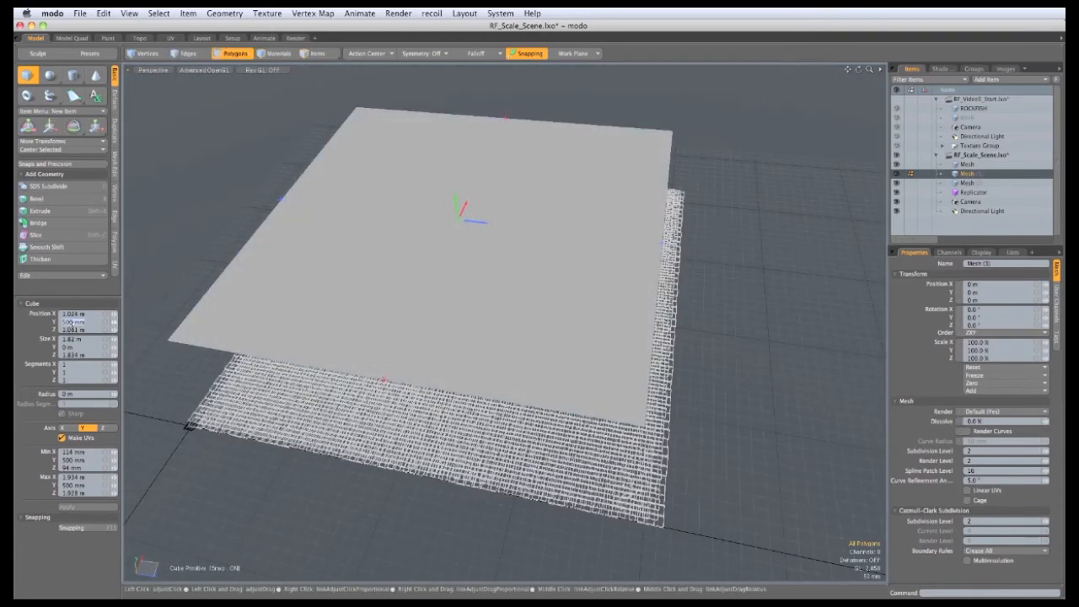
text(0)
key(Return)
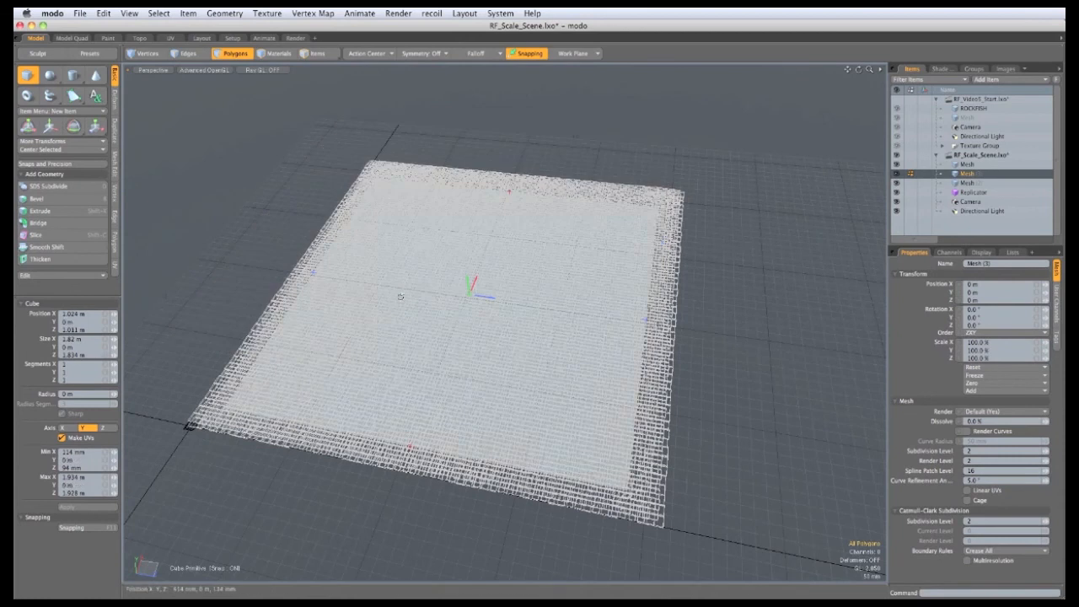
scroll(467, 498, up, 3)
drag(645, 294, 673, 291)
alt+shift+drag(423, 334, 564, 371)
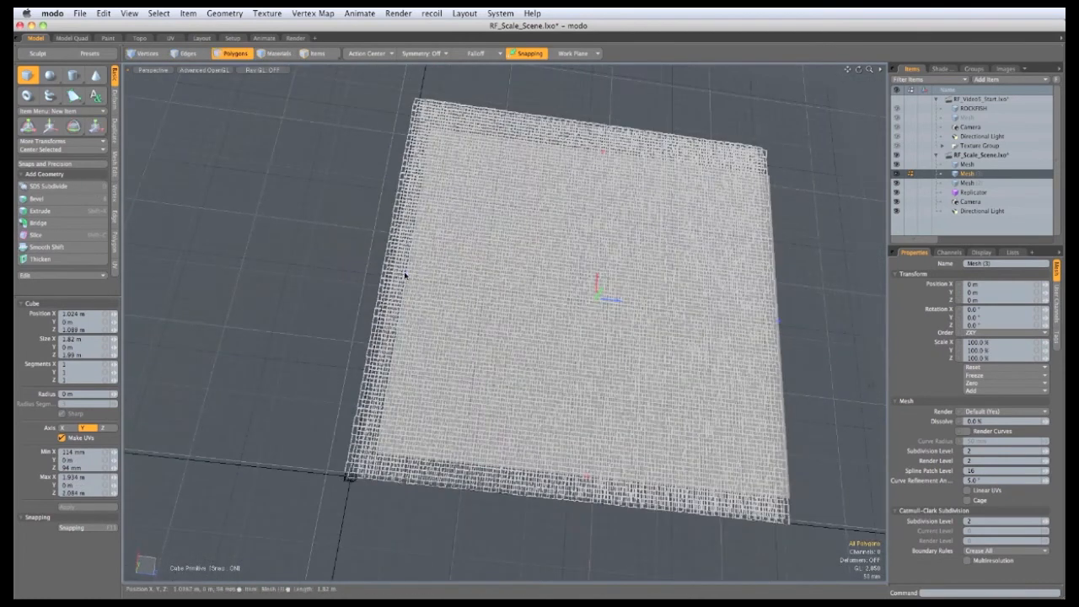
drag(406, 275, 378, 270)
alt+drag(600, 429, 554, 508)
alt+shift+drag(599, 323, 504, 400)
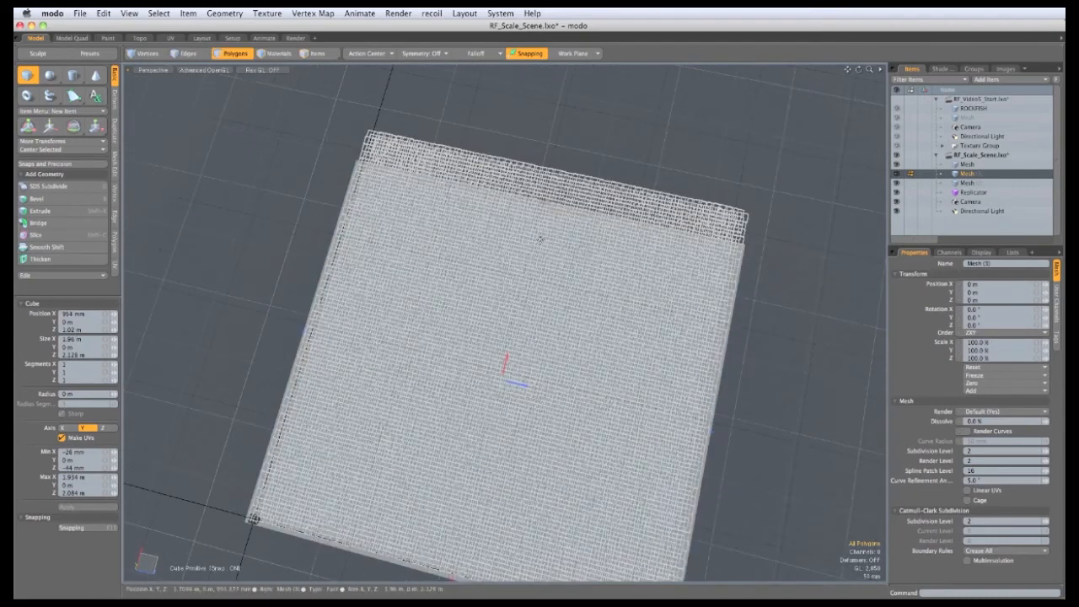
drag(549, 205, 562, 145)
key(space)
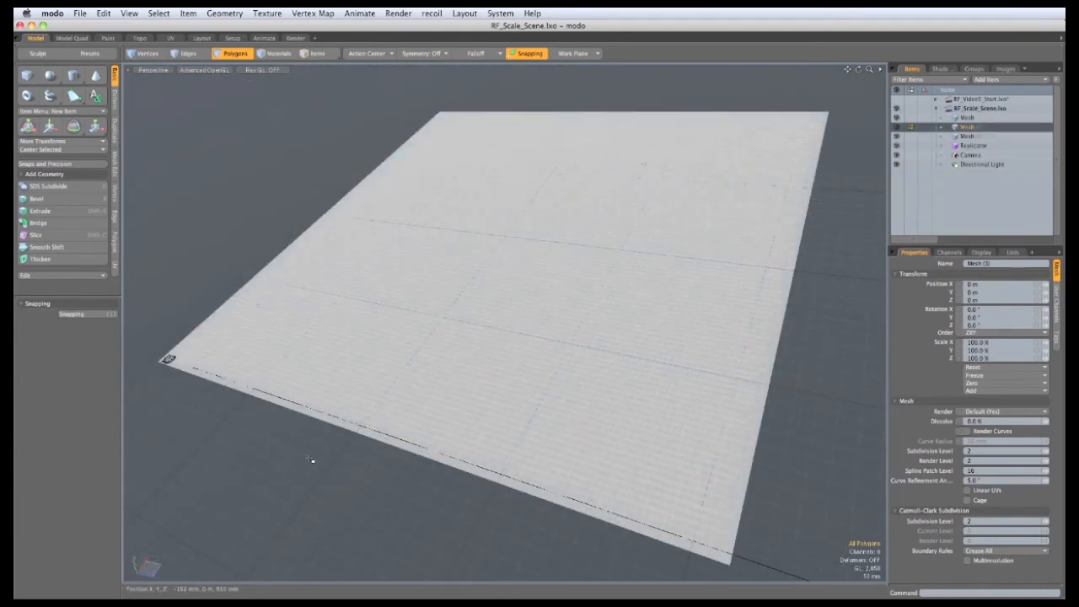
key(m)
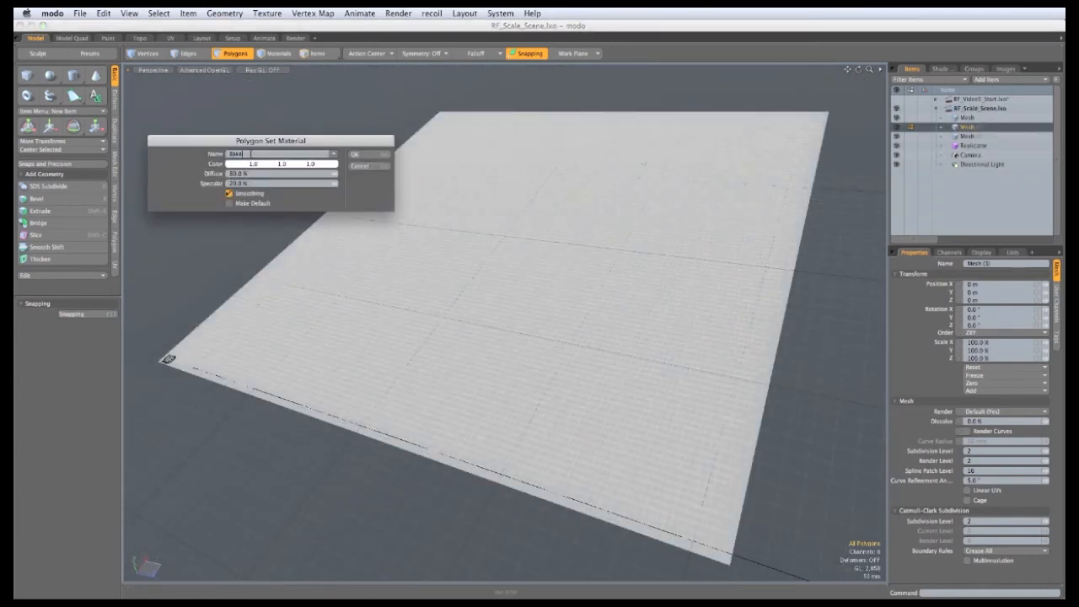
Step: Apply the Bake material to the plane and check it in the shader tree and vertex map lists
click(355, 155)
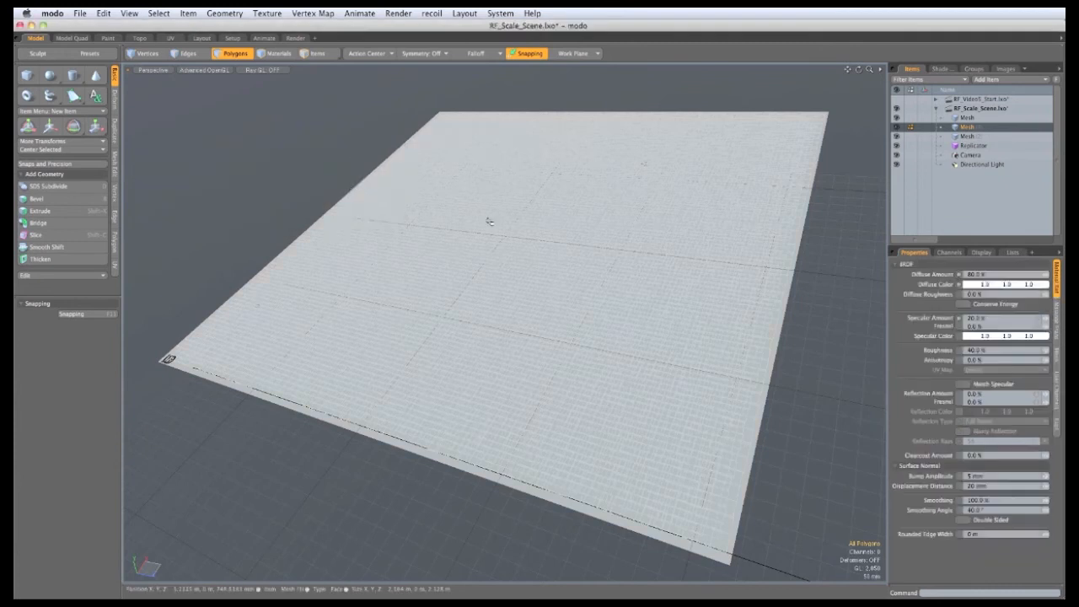
click(939, 69)
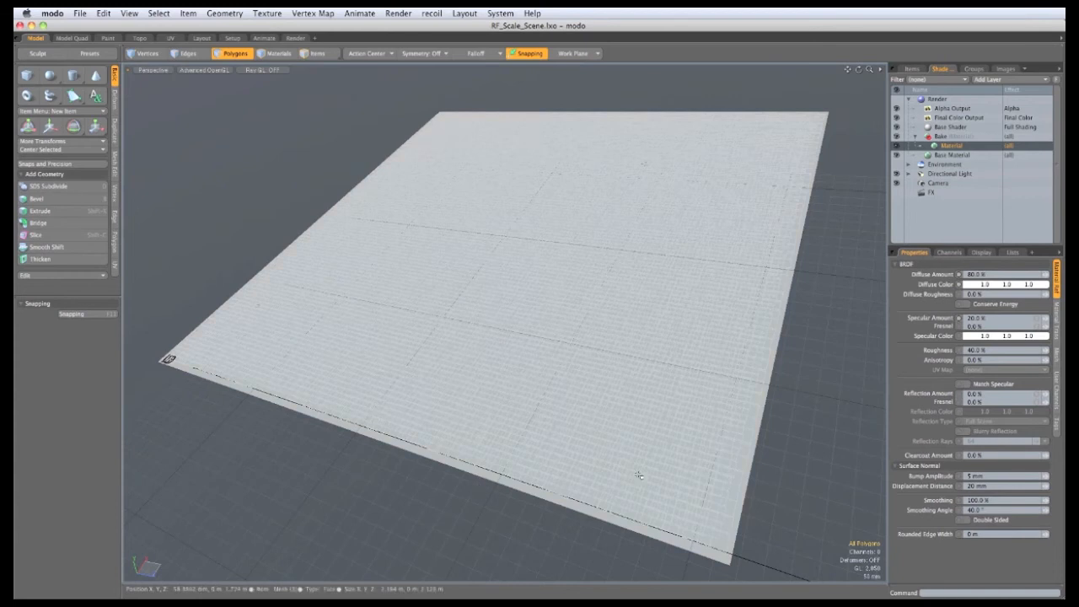
click(1012, 252)
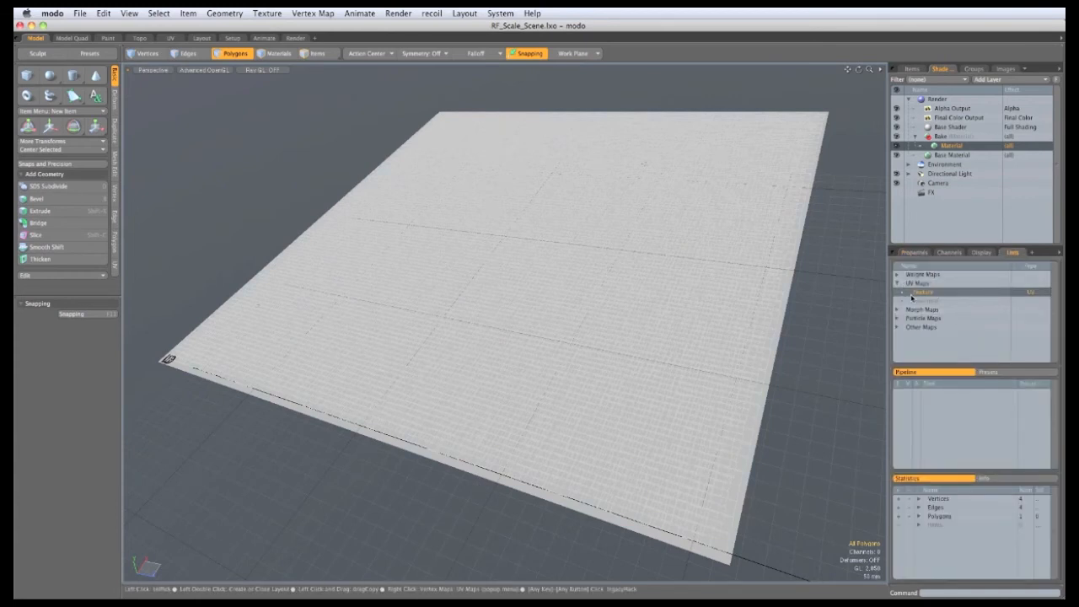
click(268, 13)
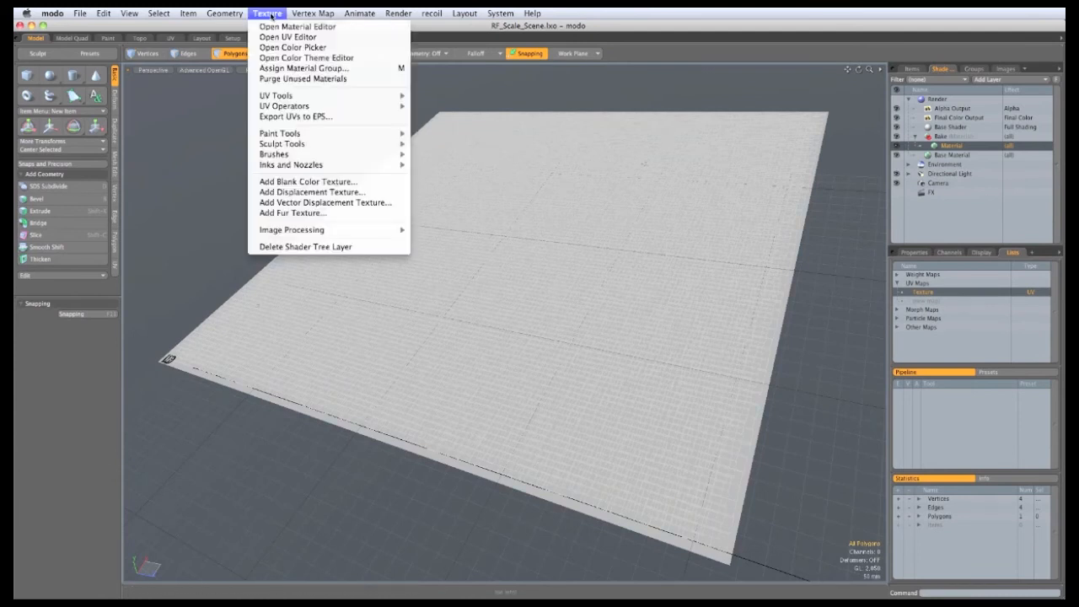
Step: Add a 4096 x 4096 displacement texture image saved as 'Scale' to the Bake material
click(280, 193)
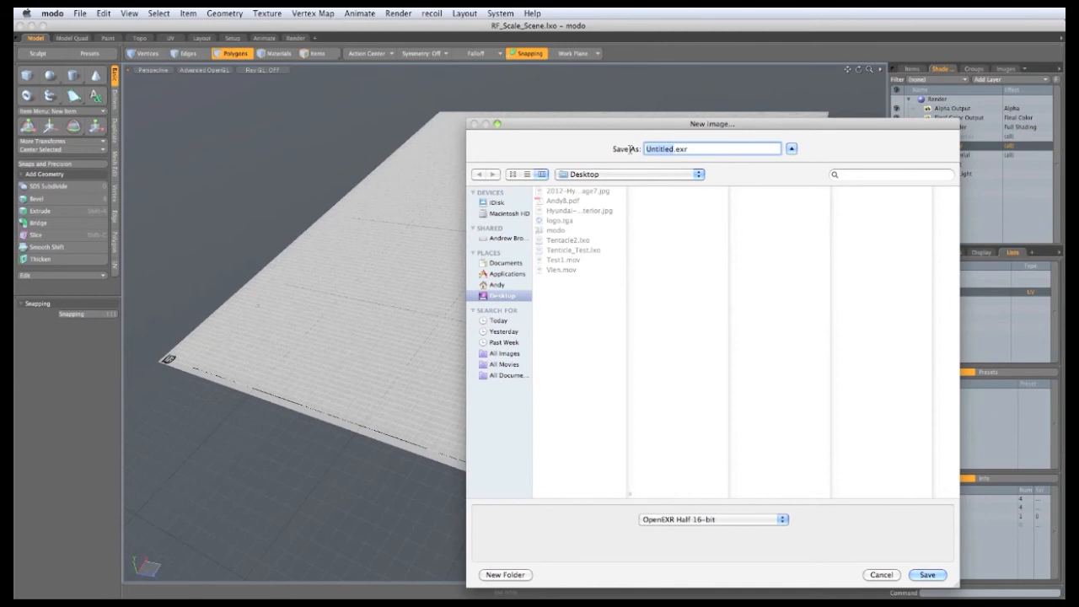
text(Scales)
click(932, 576)
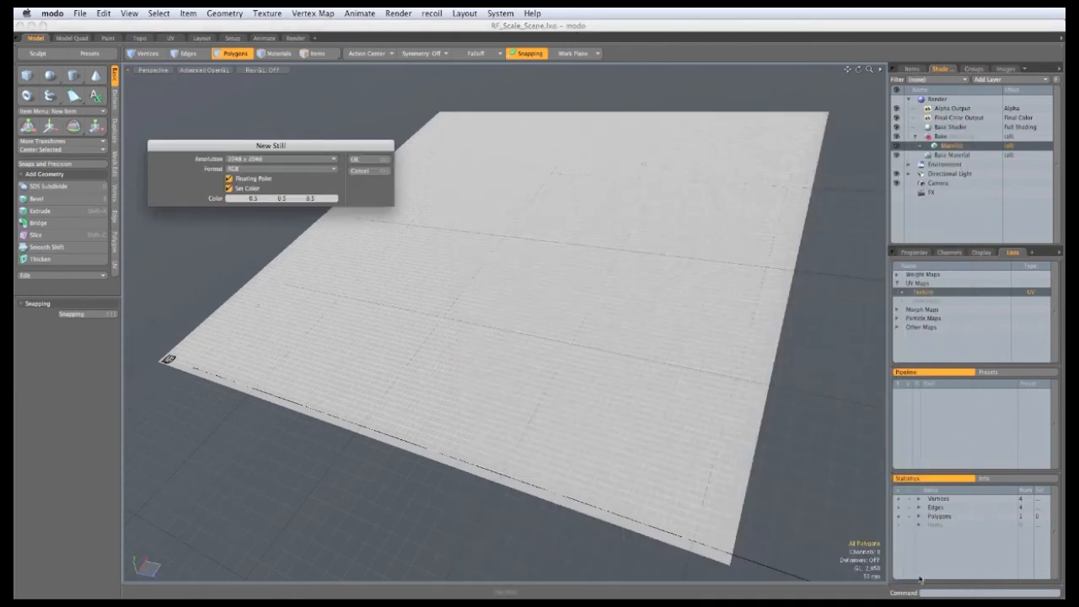
drag(214, 146, 209, 131)
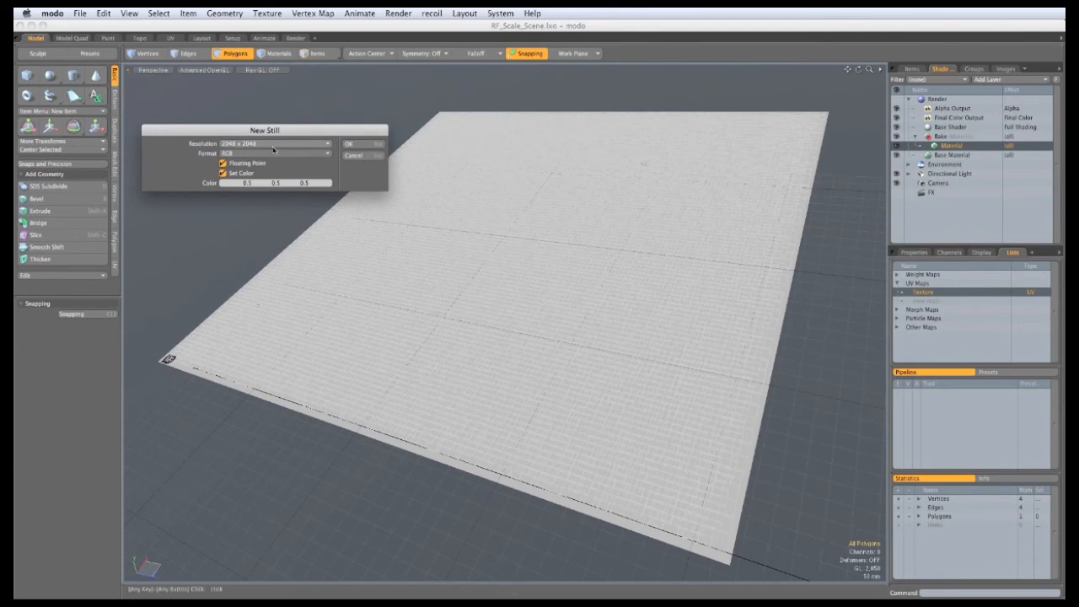
click(273, 147)
click(297, 152)
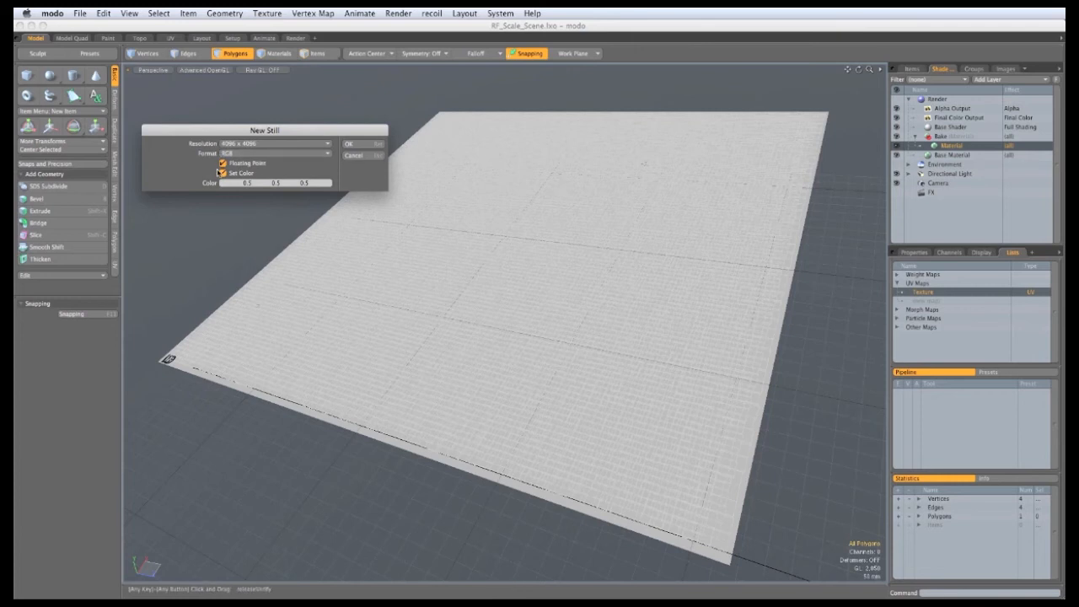
click(348, 145)
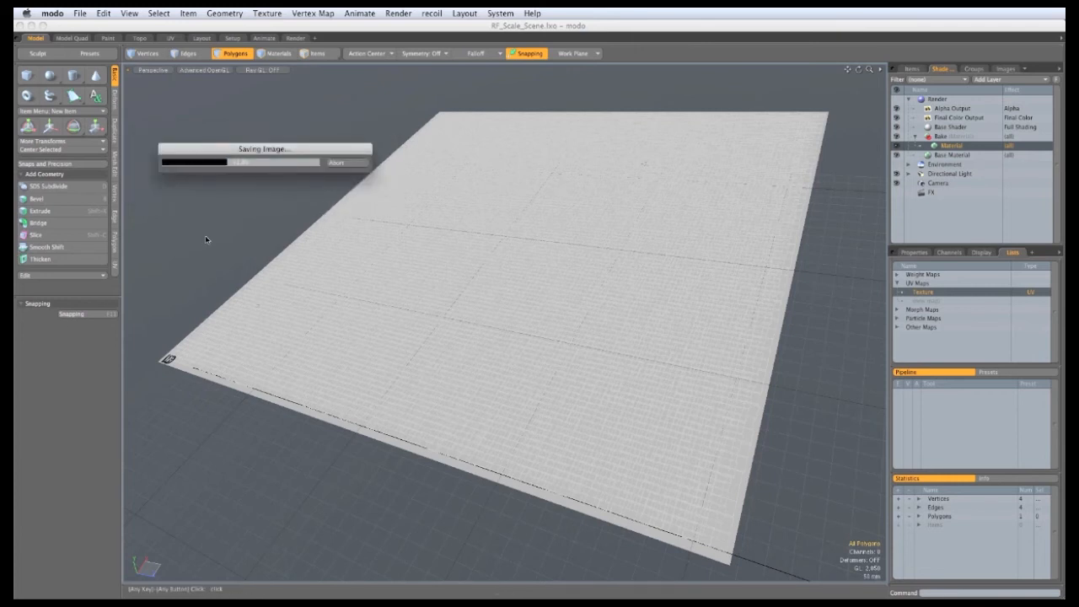
Step: Set the Scales texture layer's Low Value to 0% and High Value to 100%
click(912, 252)
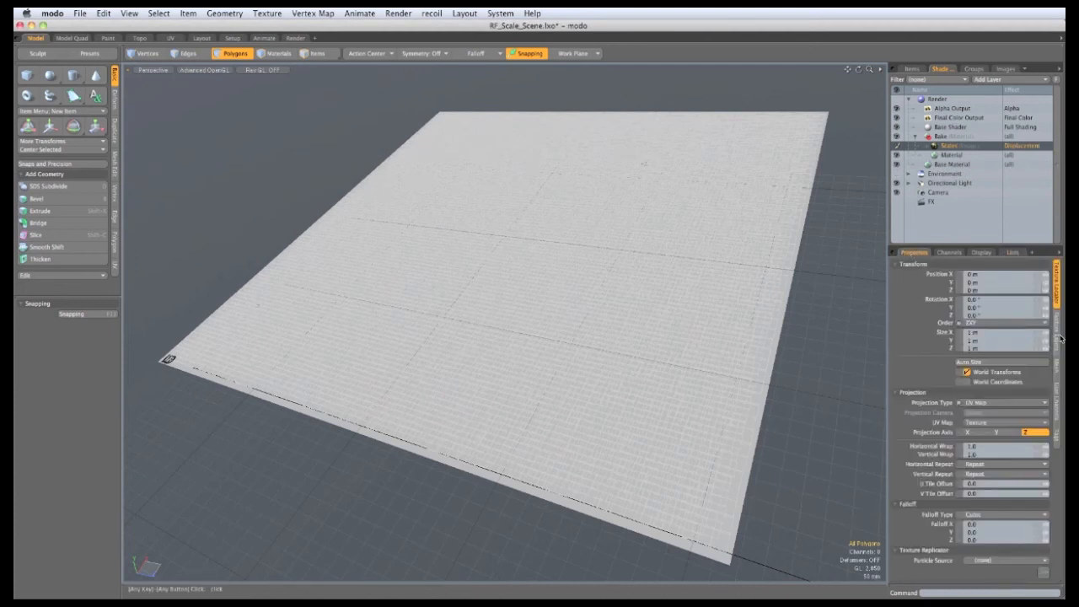
click(1054, 349)
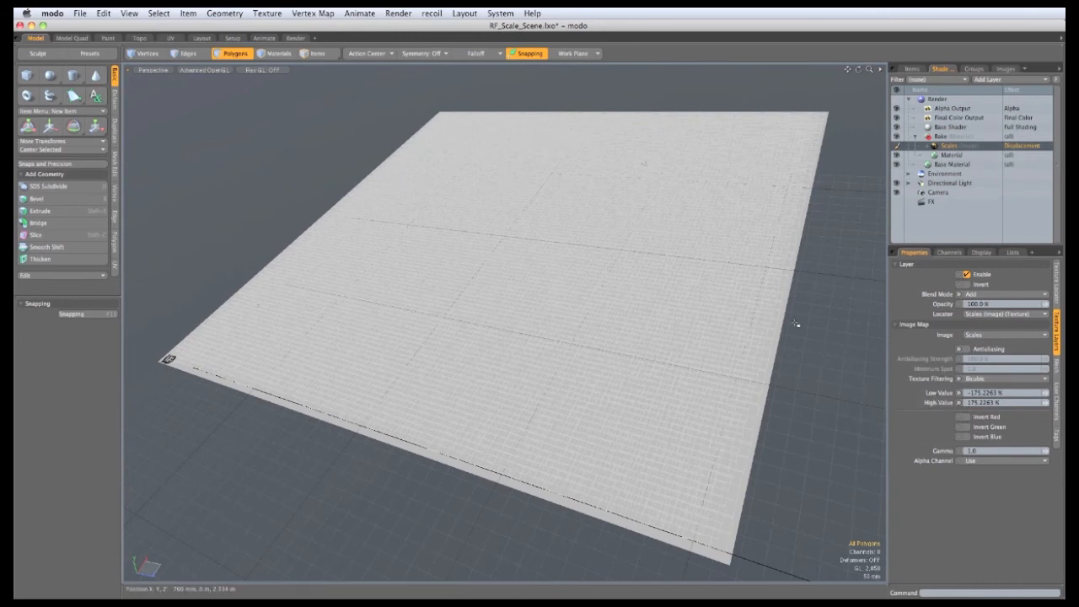
click(986, 394)
text(0)
key(Return)
click(980, 402)
text(10)
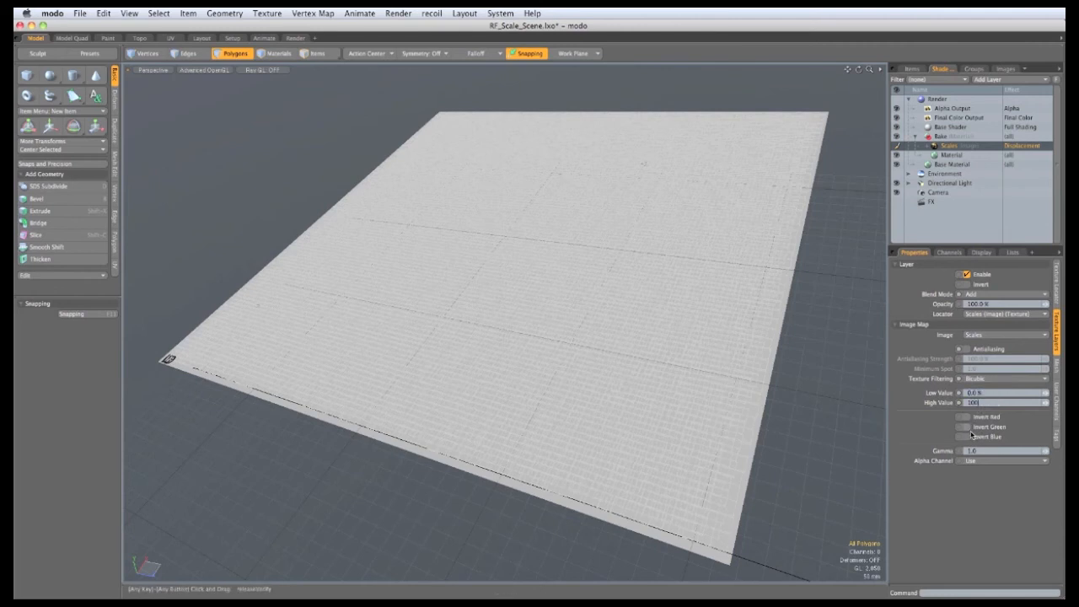
text(0)
key(Return)
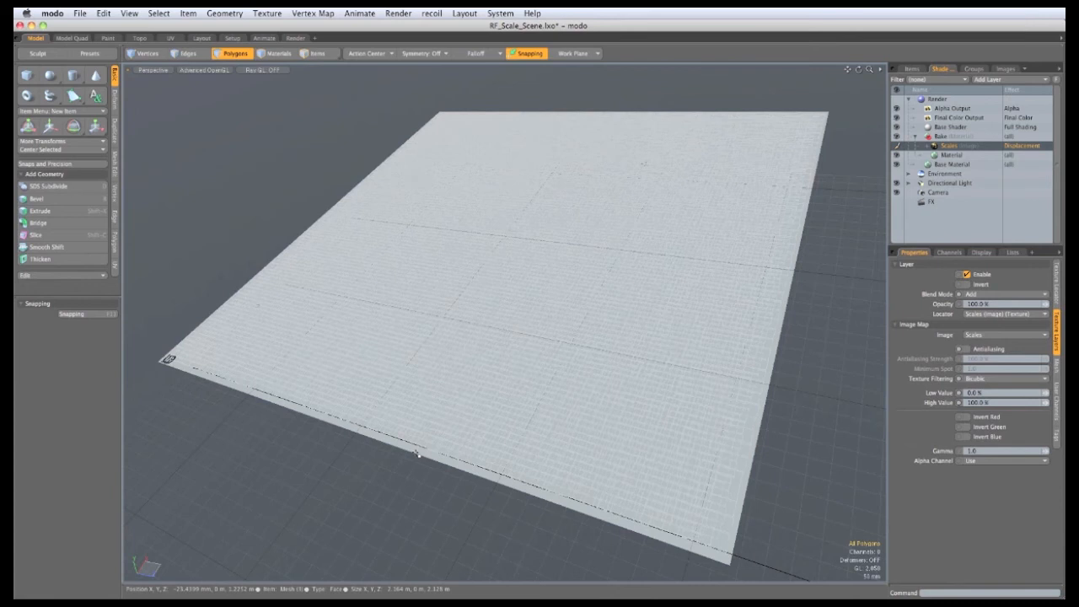
Step: Bake the scale mesh into the Scales texture from object and save all images
right_click(950, 148)
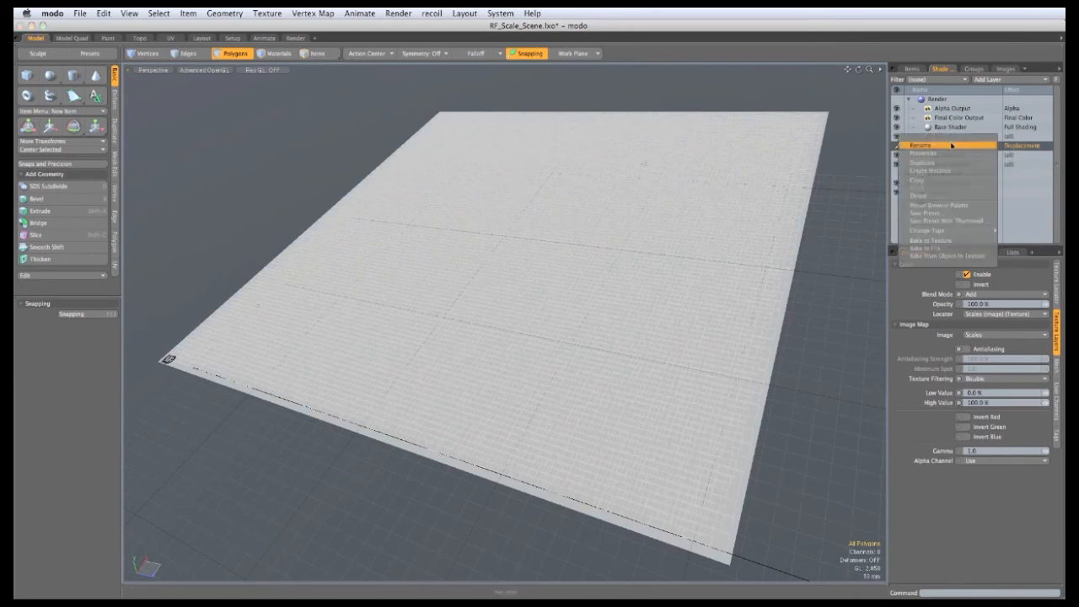
click(951, 256)
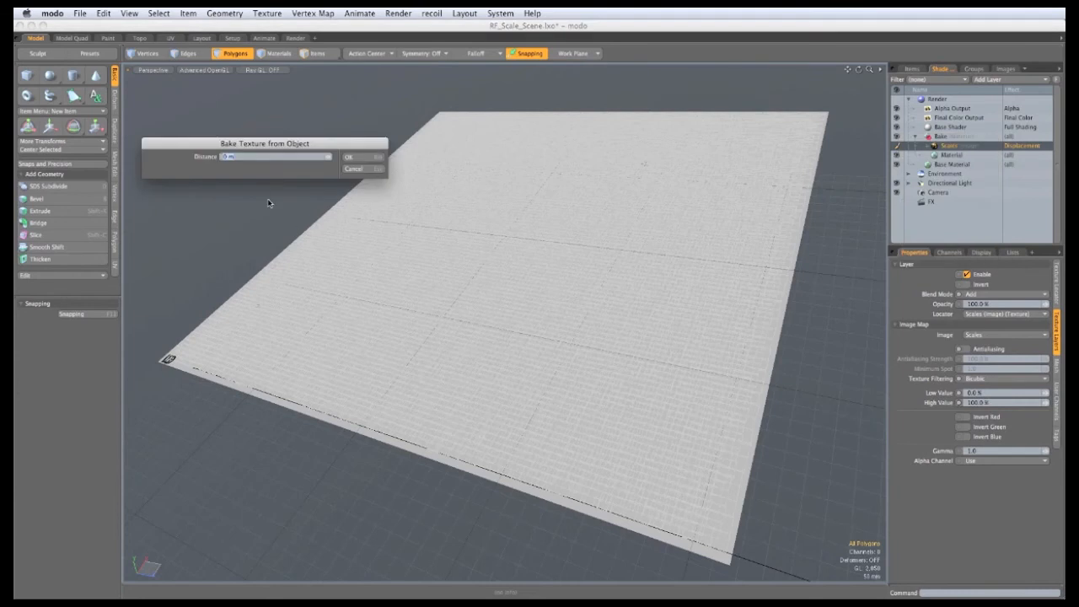
drag(240, 146, 344, 165)
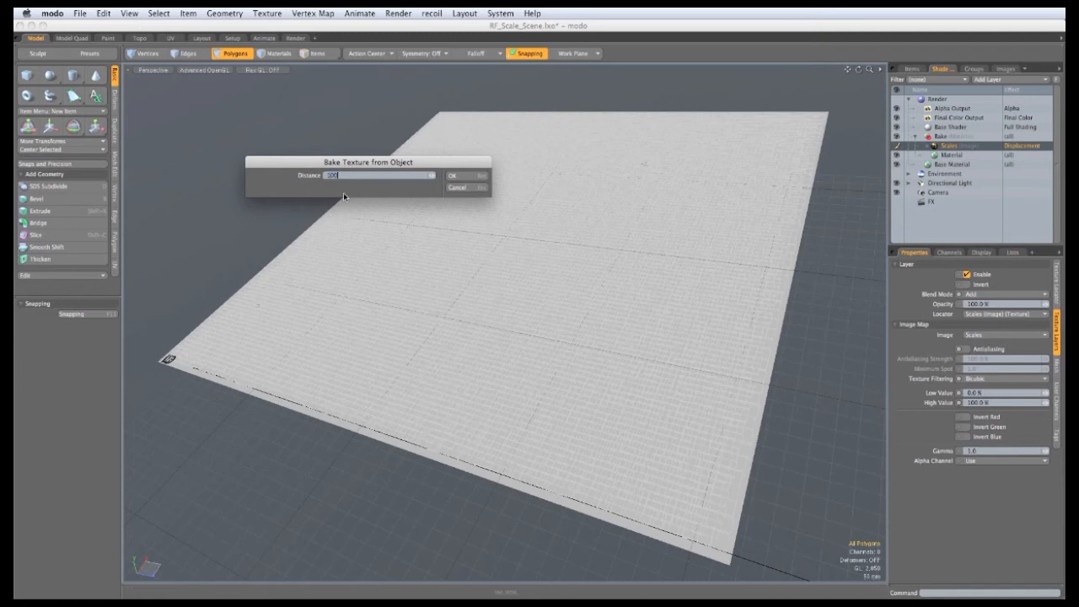
key(Return)
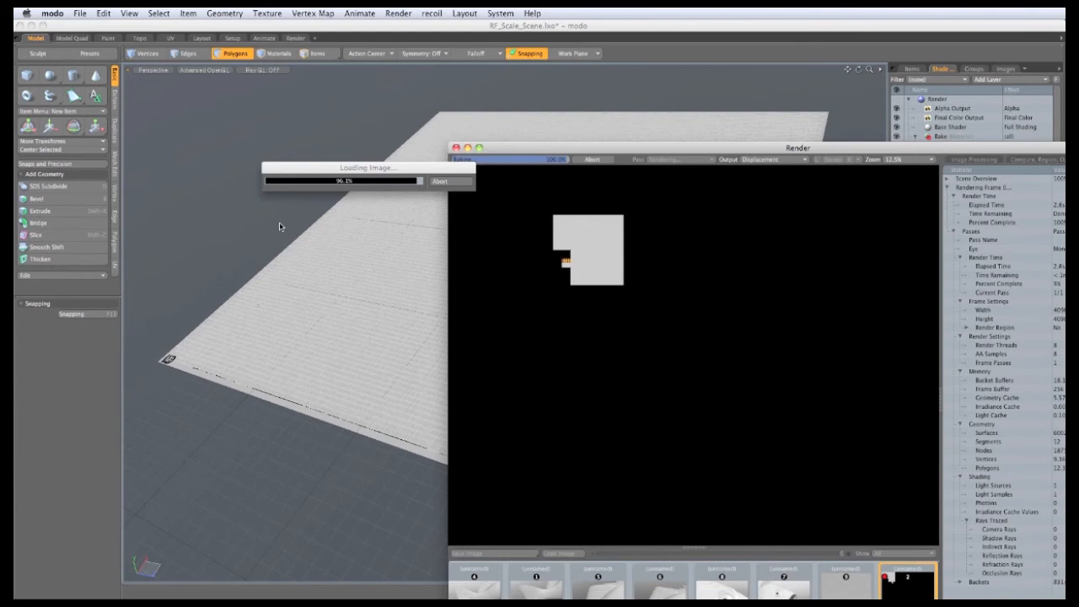
click(453, 146)
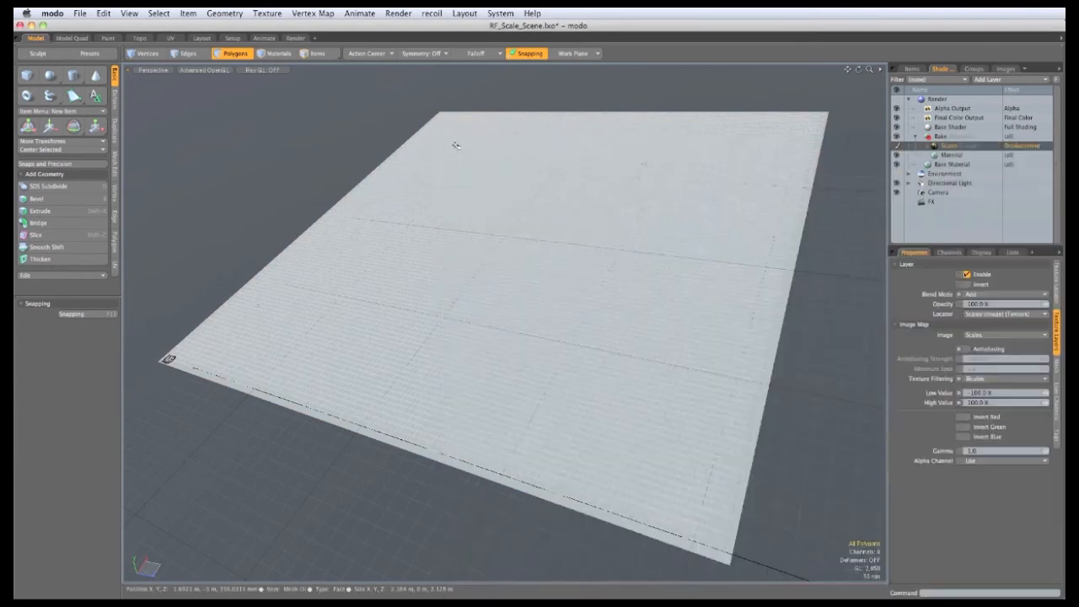
click(79, 13)
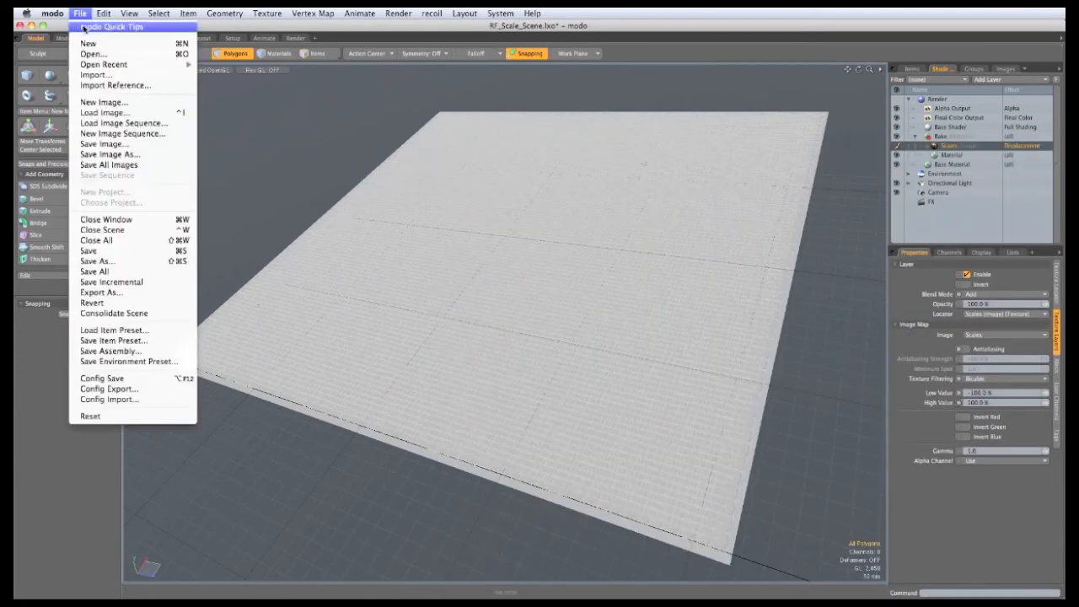
click(91, 166)
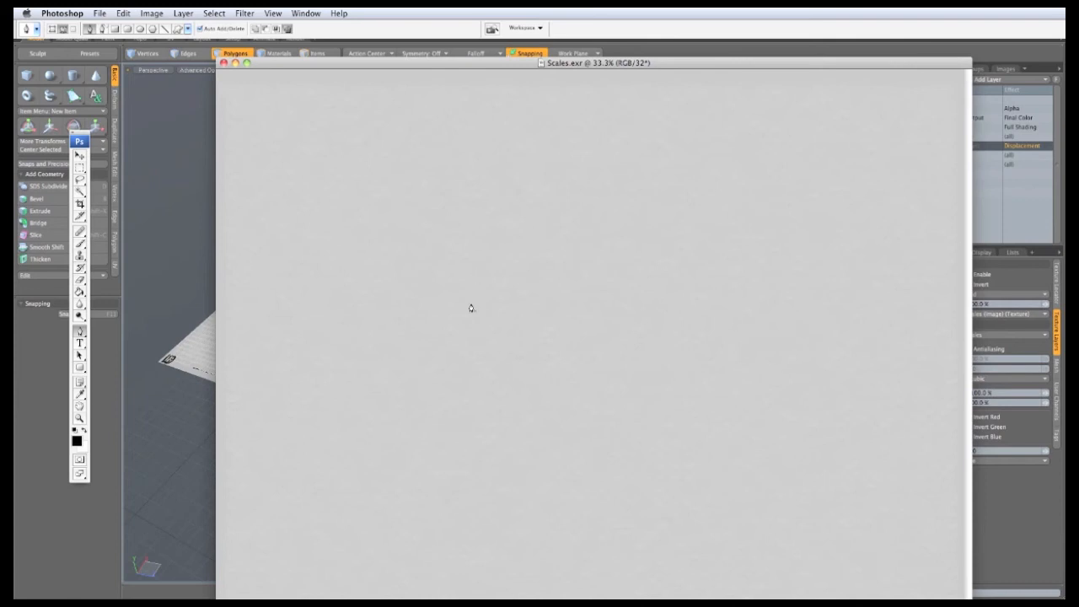
Step: Apply Levels to Scales.exr, raising black input to 88 and pulling white input down to 137
click(149, 17)
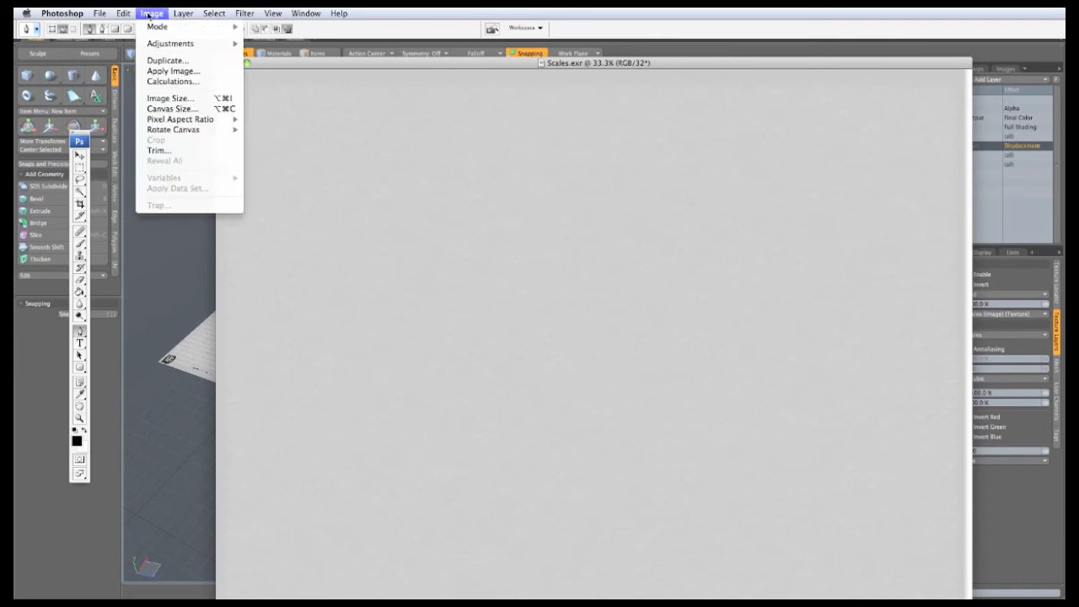
mouse_move(160, 44)
click(256, 45)
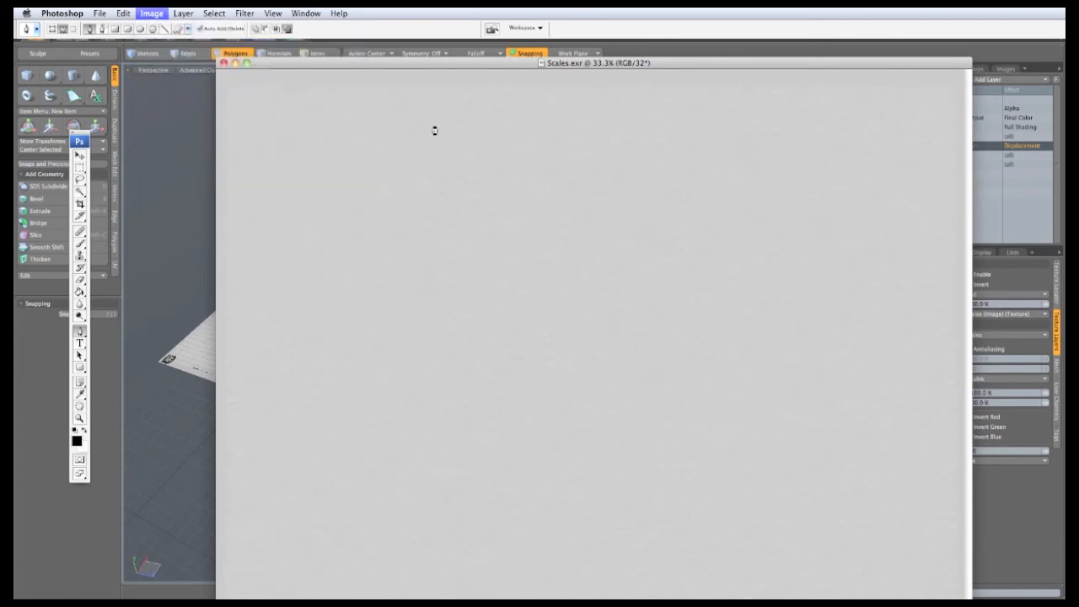
drag(708, 297, 763, 177)
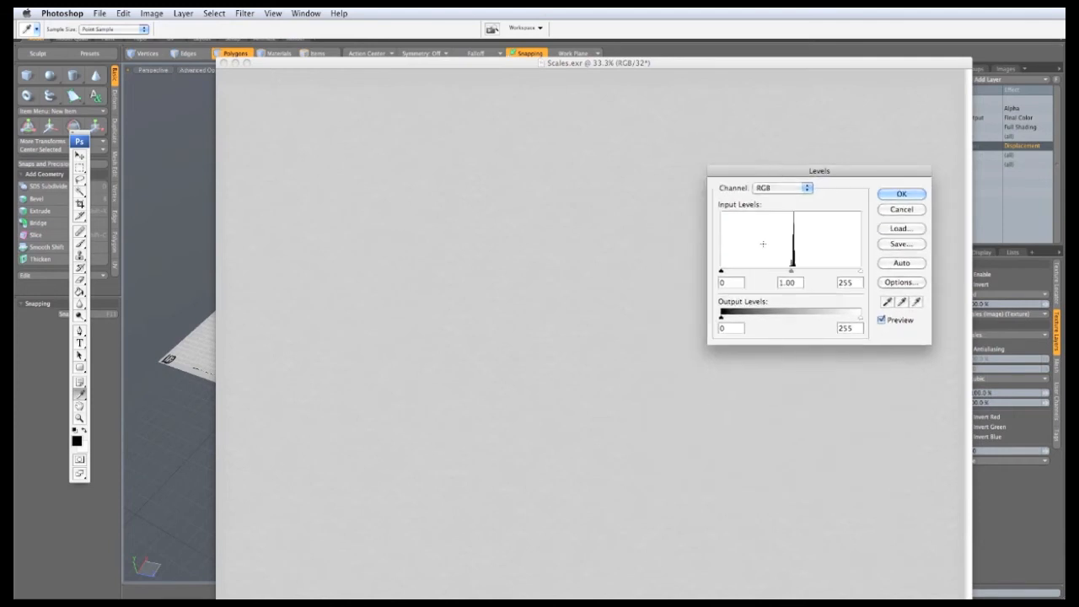
drag(721, 272, 792, 274)
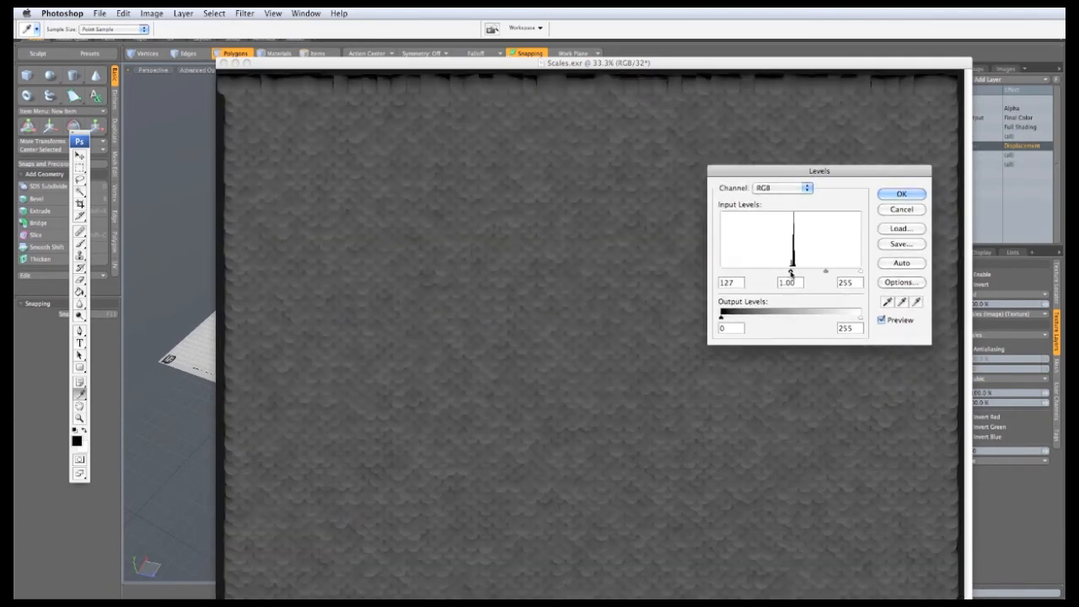
drag(860, 272, 797, 274)
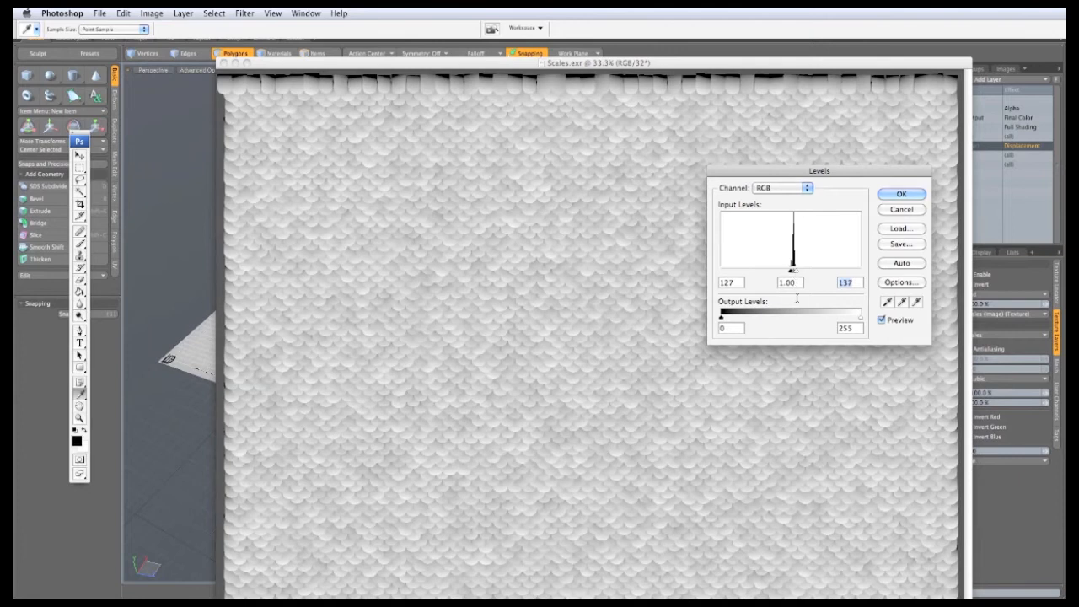
key(Return)
key(p)
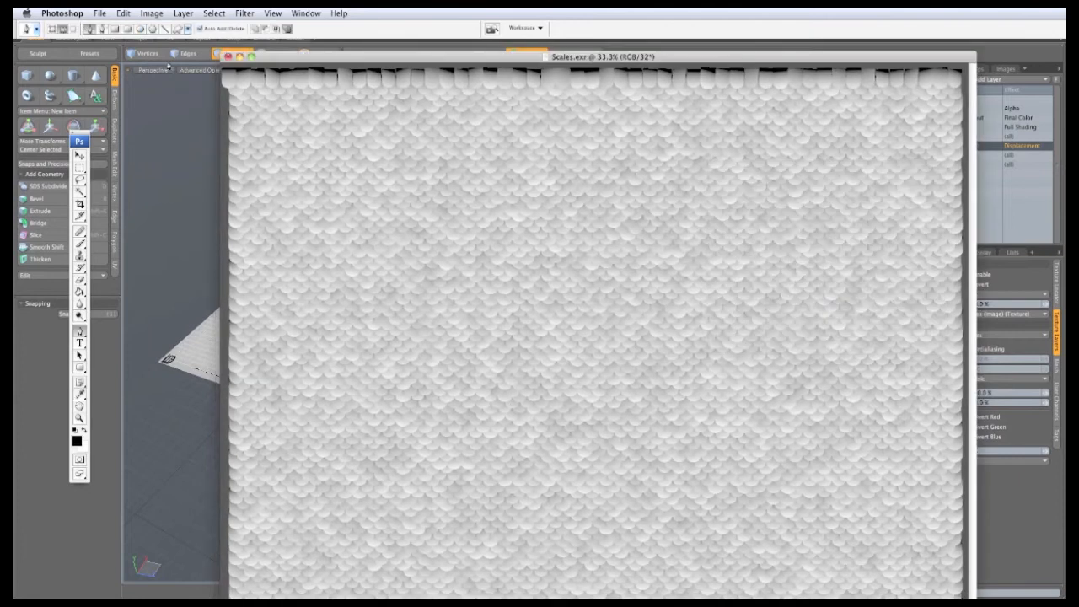
Step: Apply a second Levels pass with white input at 211 and slightly deeper shadows
click(148, 13)
mouse_move(154, 42)
click(268, 47)
drag(862, 271, 836, 271)
drag(722, 271, 755, 272)
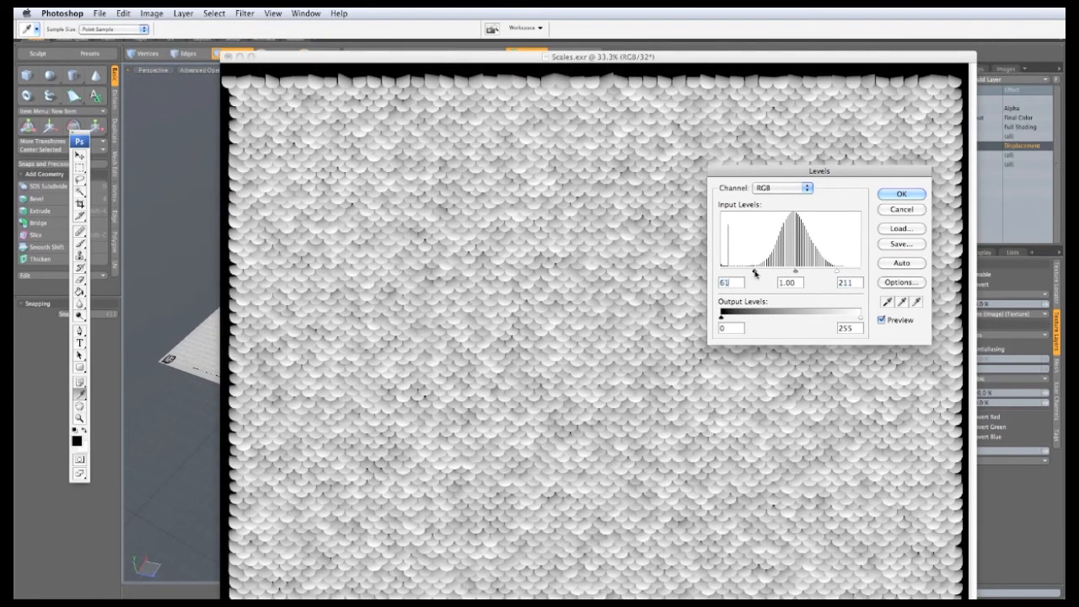
click(900, 194)
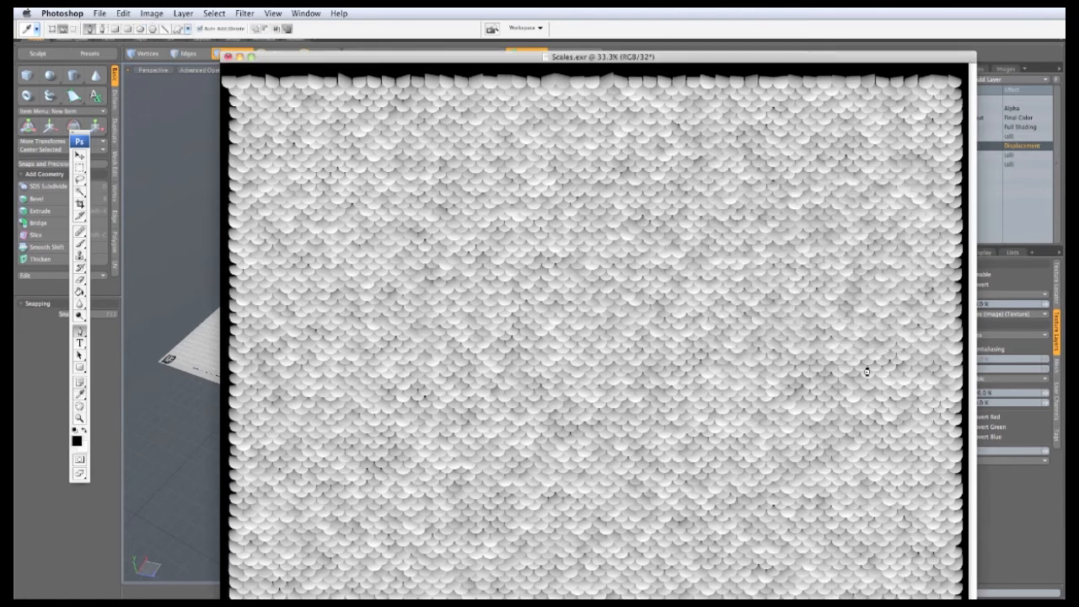
Step: Crop the scale texture in Photoshop to remove its dark top border
click(81, 204)
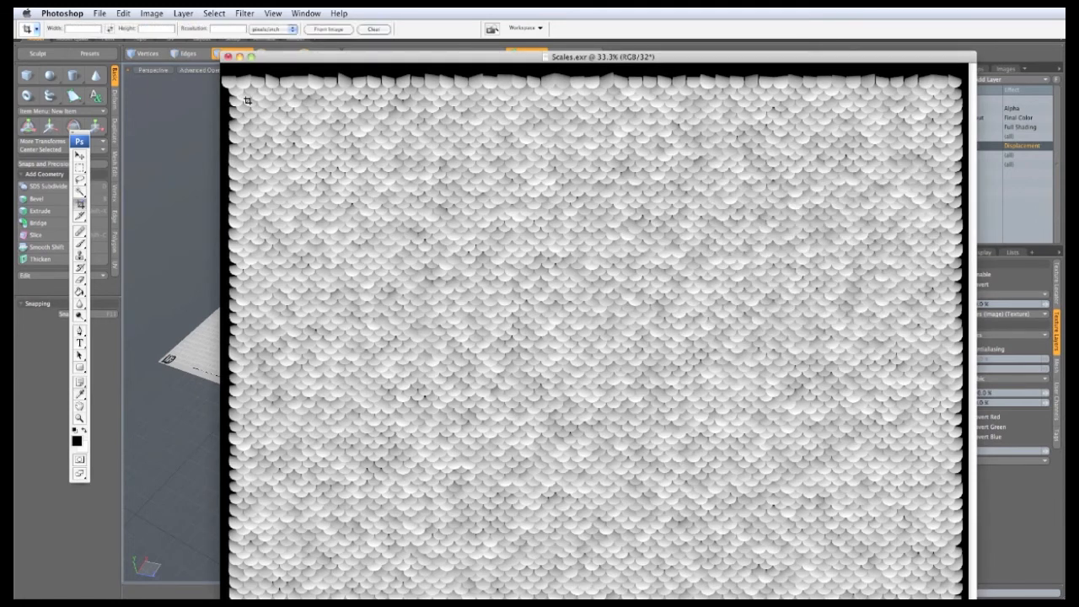
drag(244, 92, 957, 596)
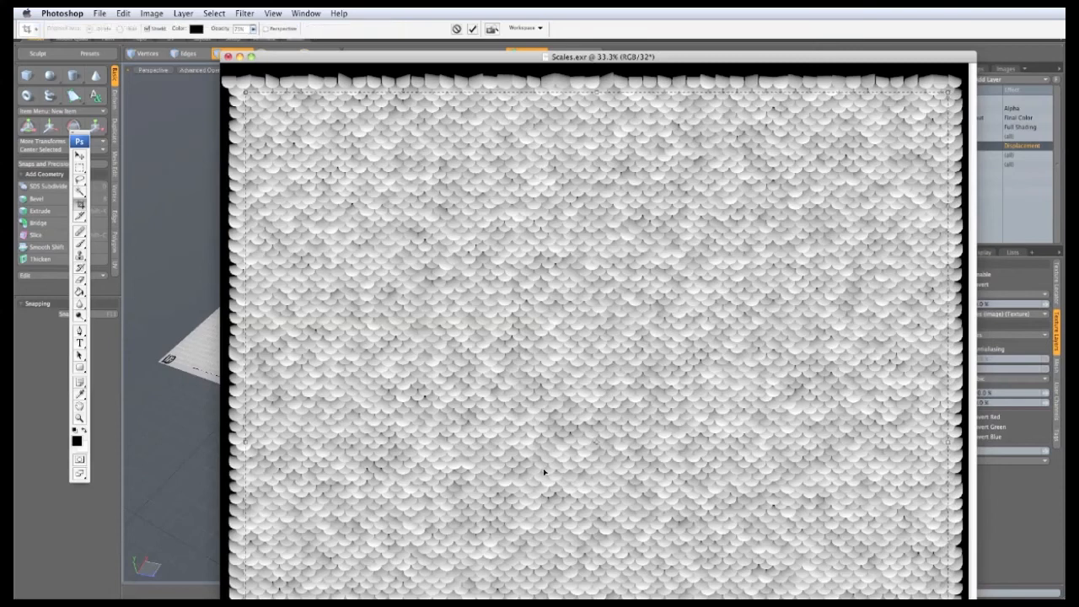
key(Return)
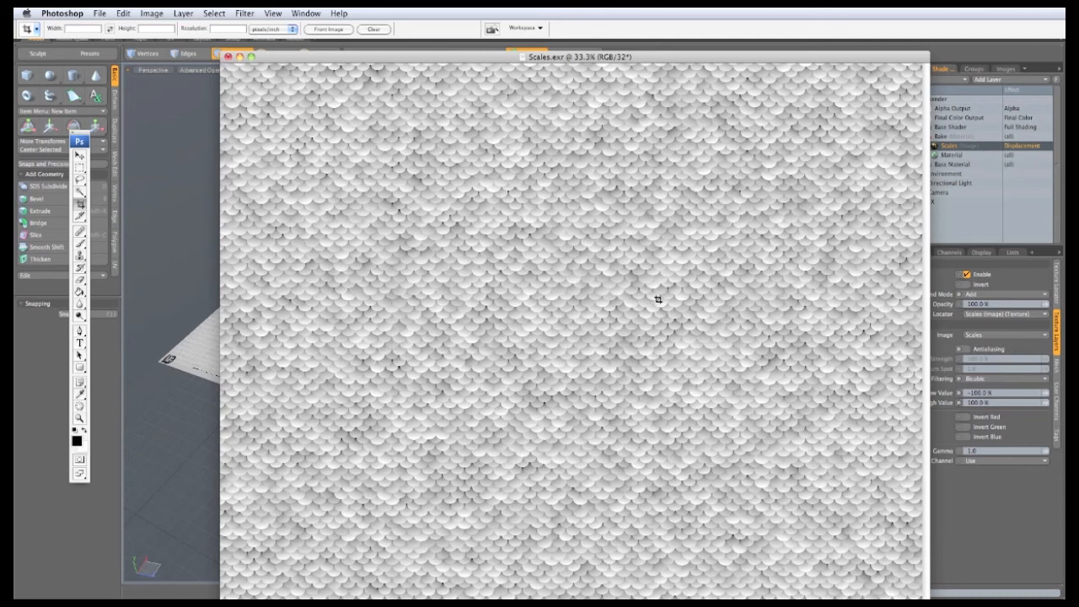
Step: Rotate the canvas 90° counter-clockwise and close the scale texture window
click(154, 14)
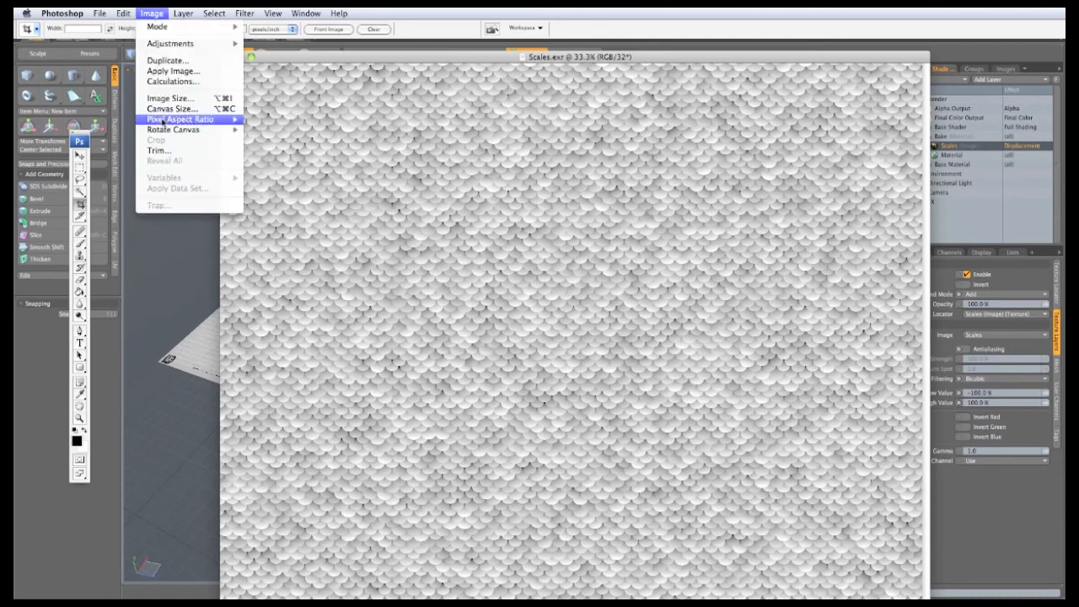
mouse_move(229, 129)
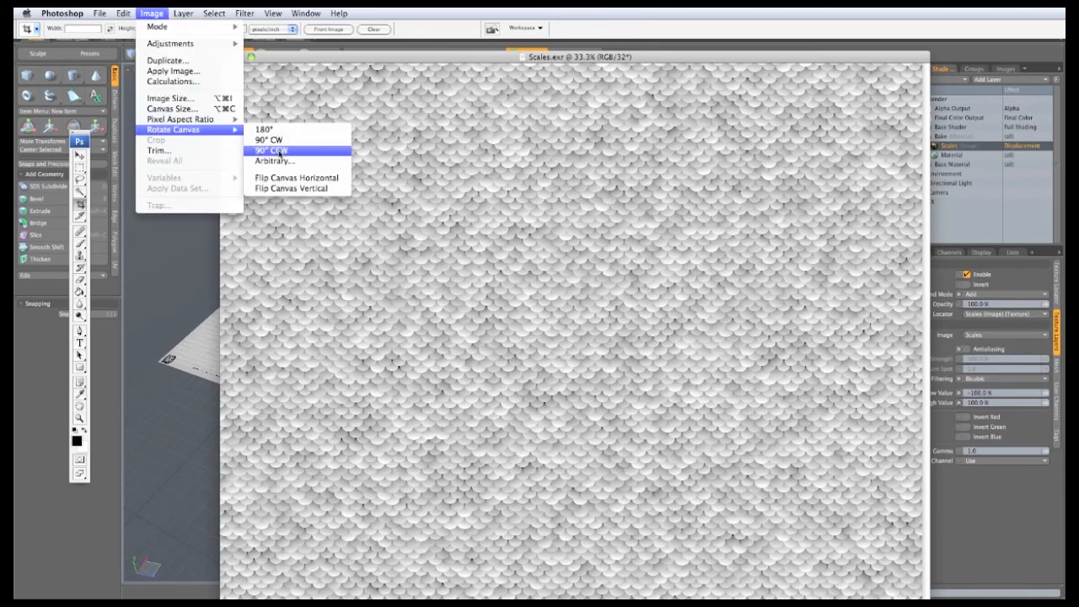
click(271, 152)
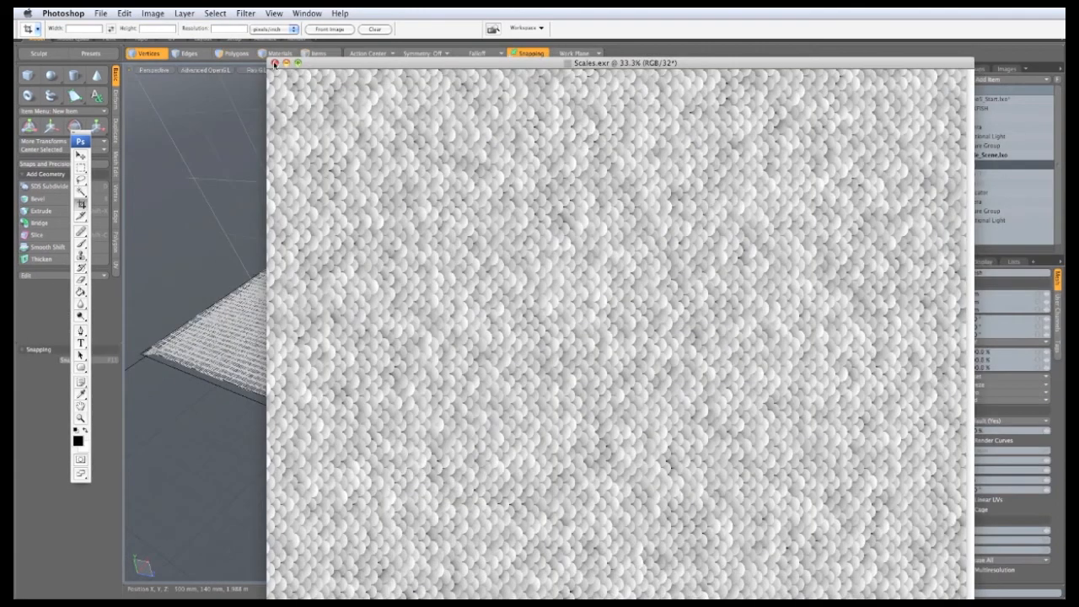
click(275, 65)
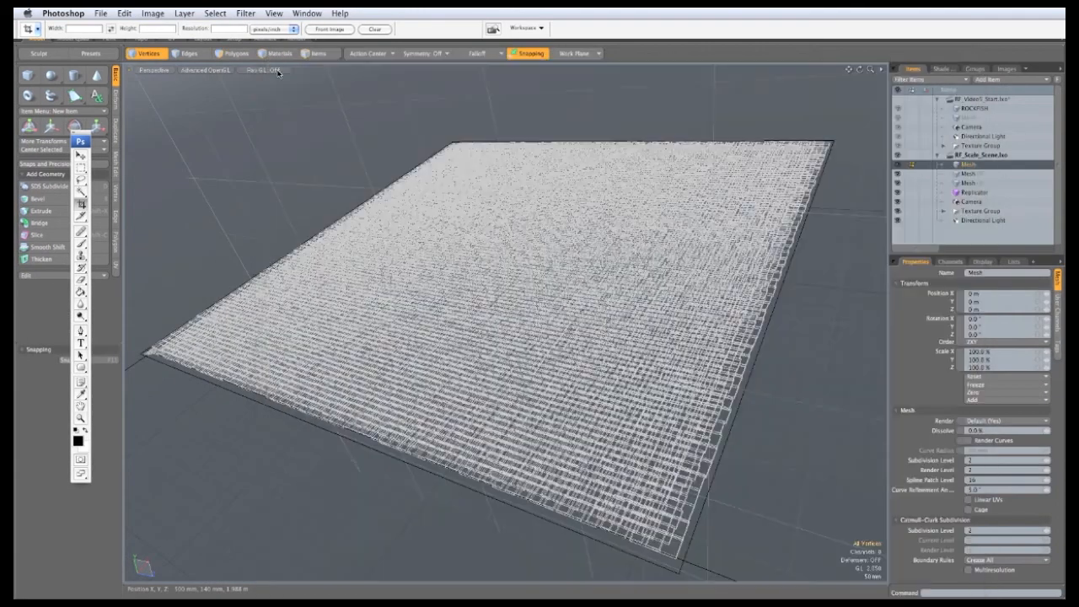
Step: Back in modo, close the RF_Scale_Scene scene
click(216, 209)
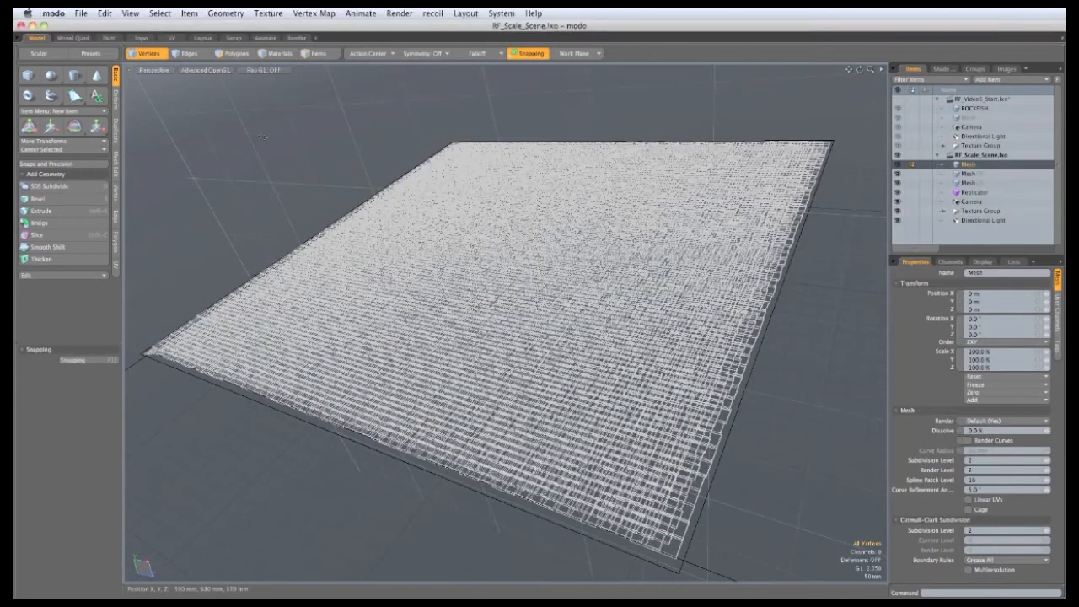
click(80, 14)
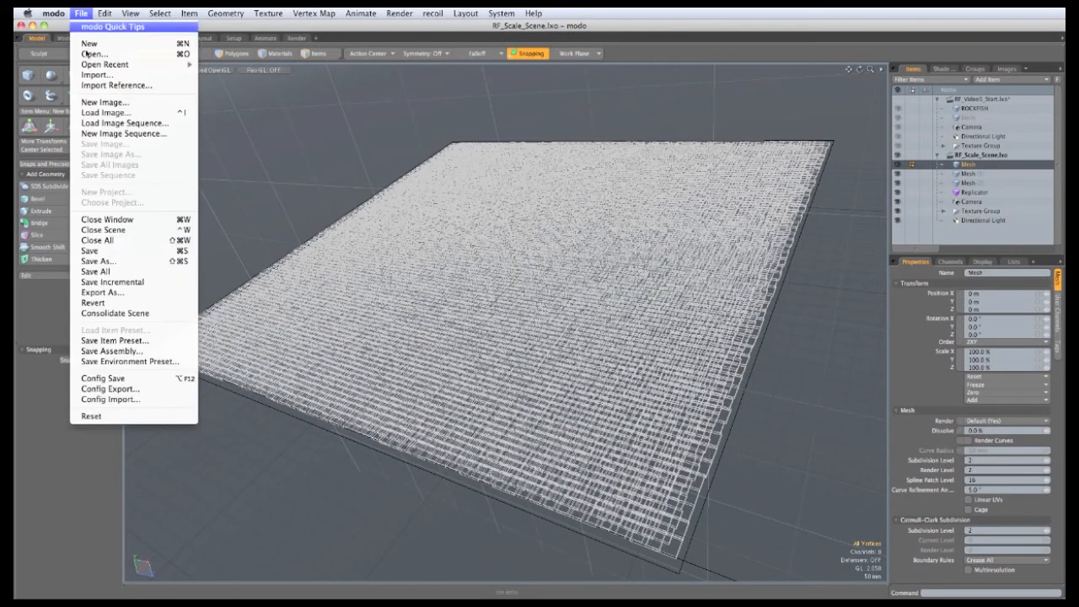
click(126, 230)
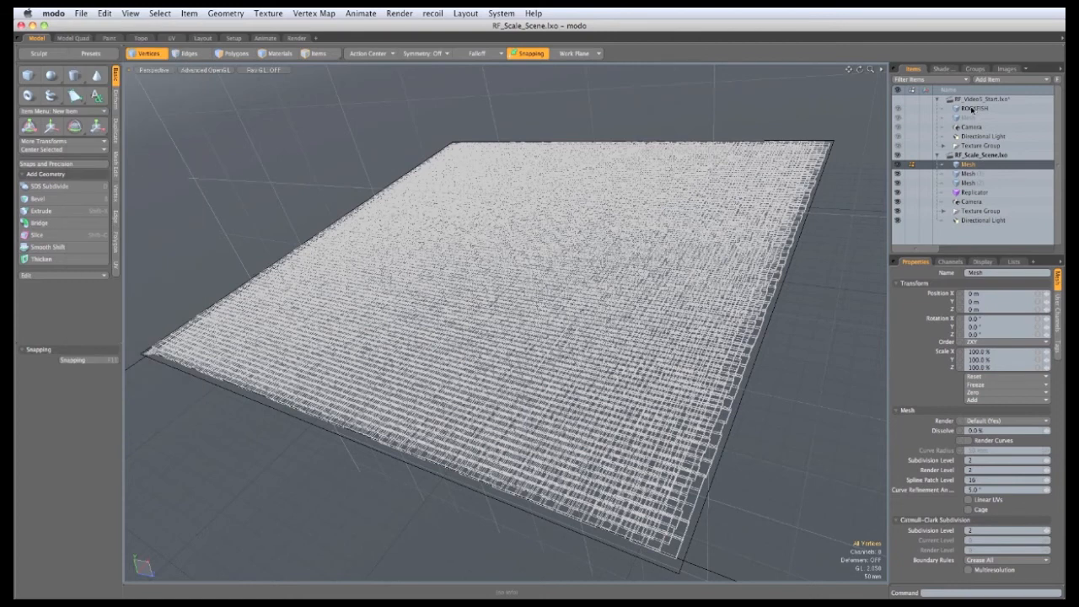
Step: Frame the ROCKFISH in the Paint layout using the ROCKFISH_1 UV map
click(972, 112)
alt+drag(539, 363, 484, 274)
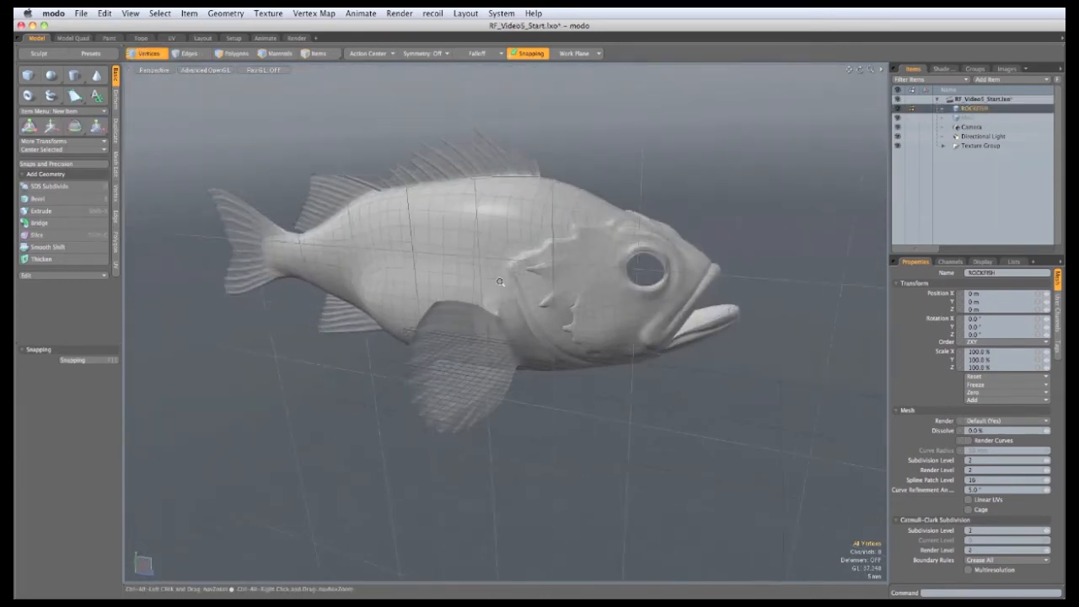
key(a)
click(110, 38)
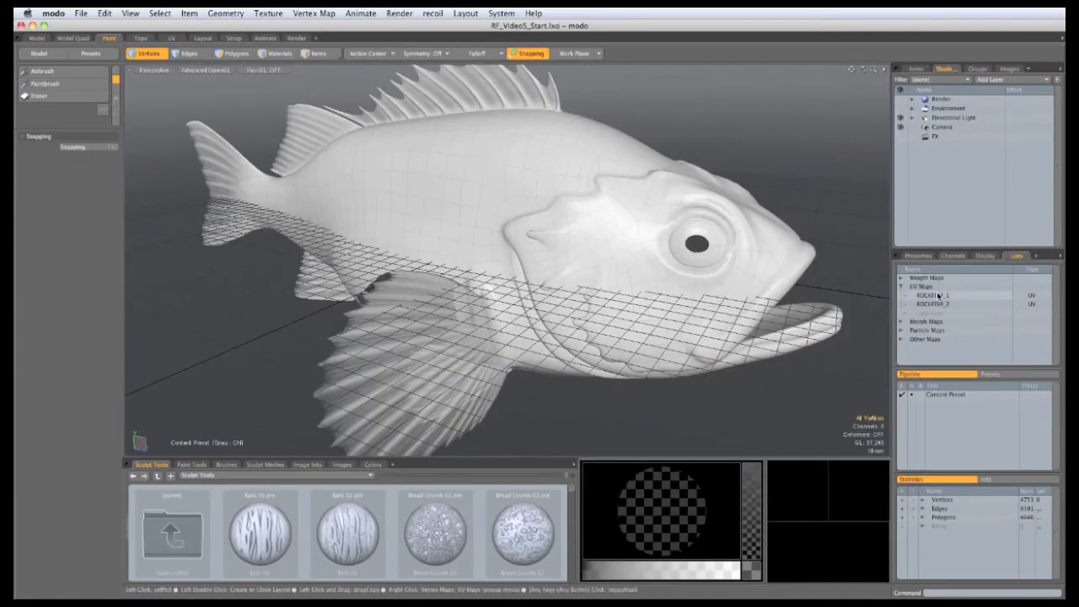
click(932, 297)
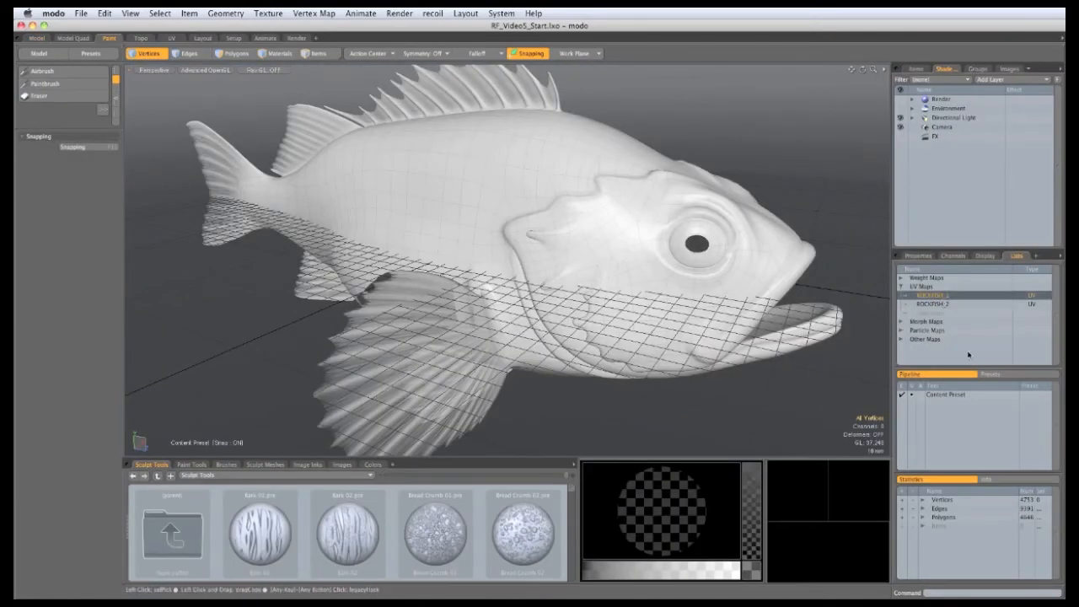
Step: Hide the RF_Transparency and RF_Displacement layers in the Render group
click(912, 99)
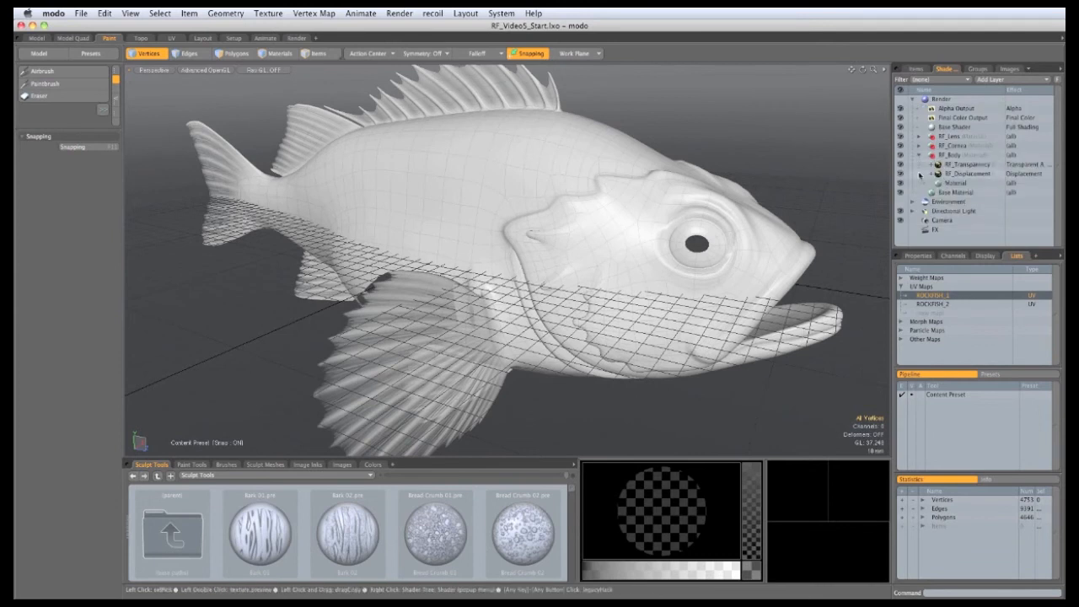
click(902, 172)
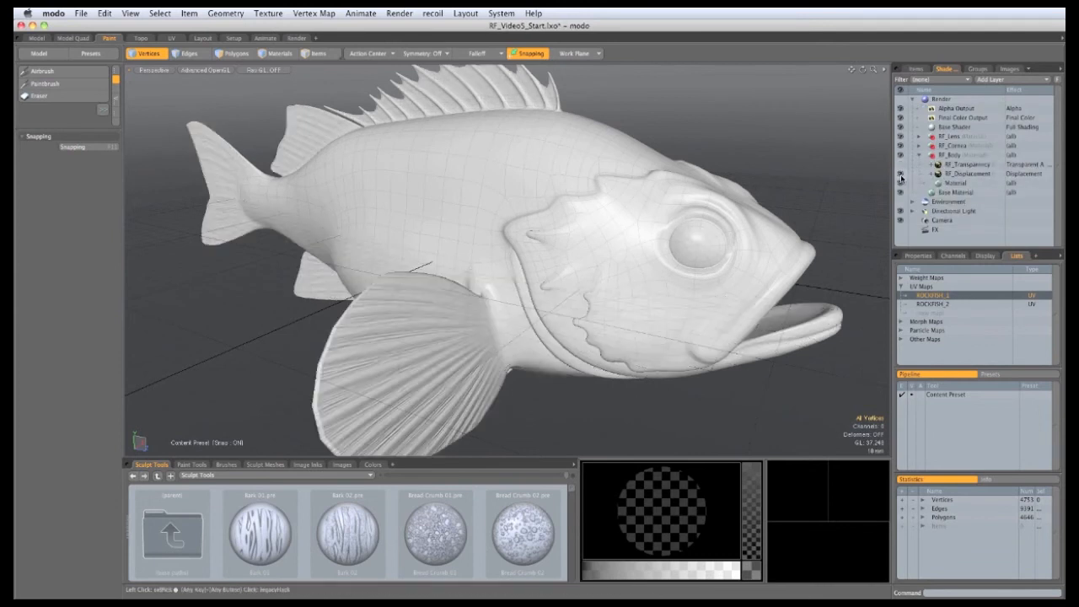
click(900, 175)
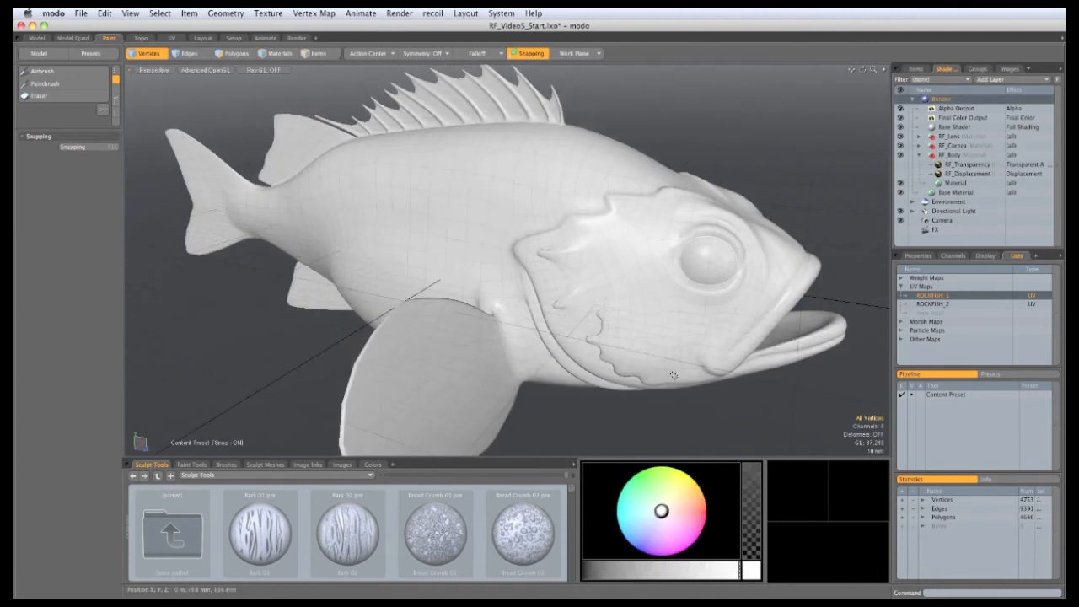
Step: Select RF_Body's Material, set painting symmetry to X, and add a blank colour texture
click(955, 183)
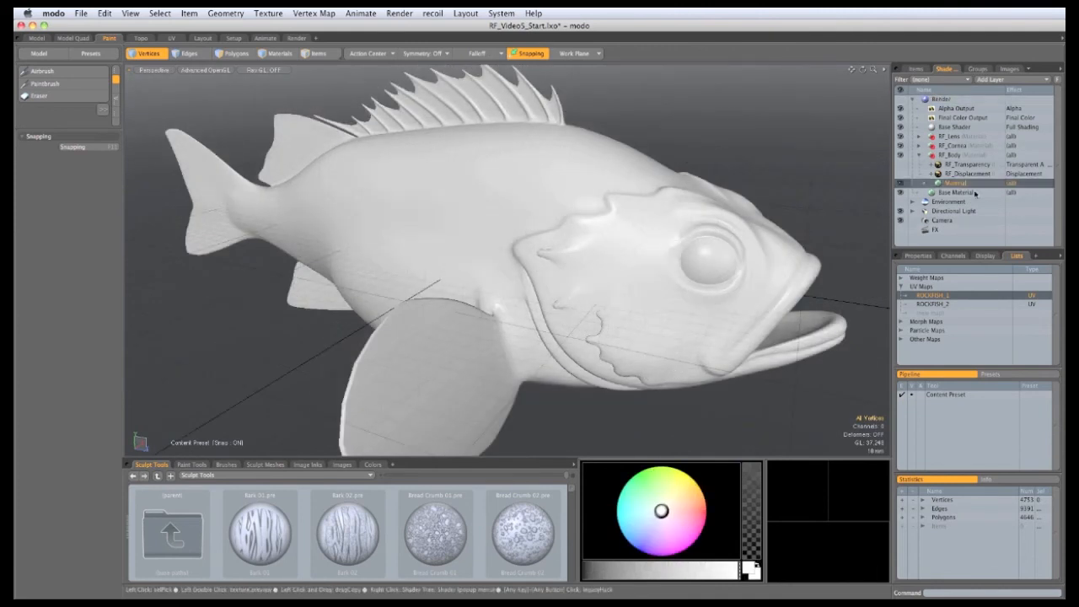
click(434, 54)
click(434, 67)
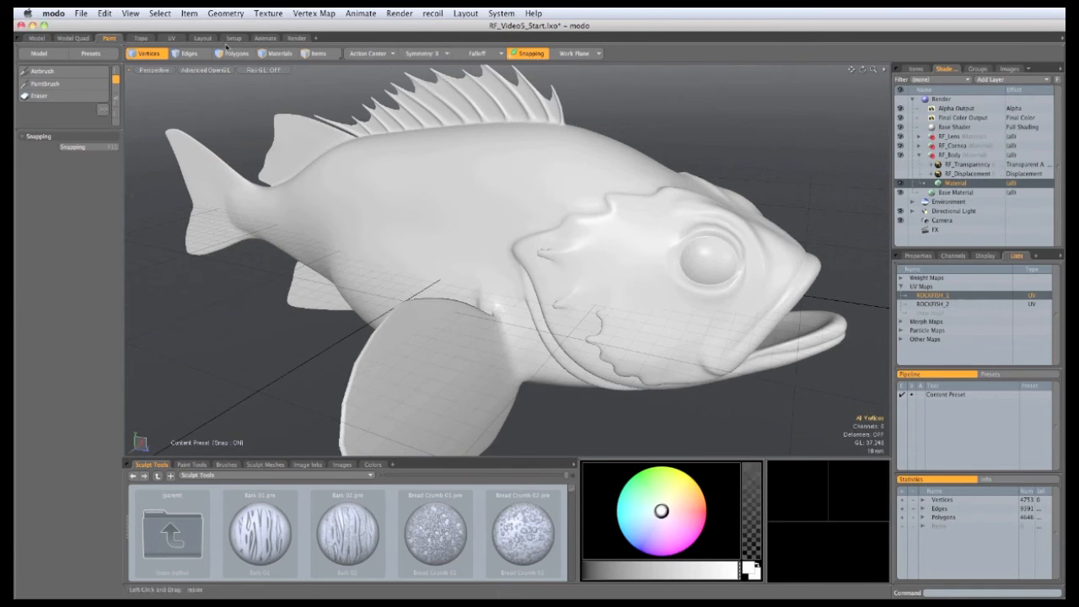
click(269, 13)
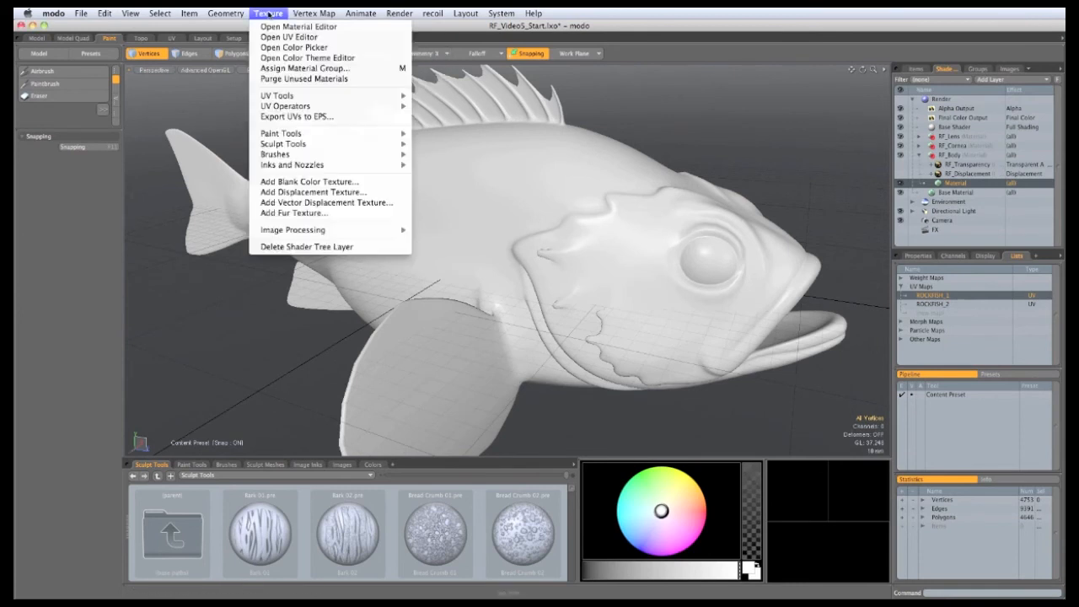
click(272, 184)
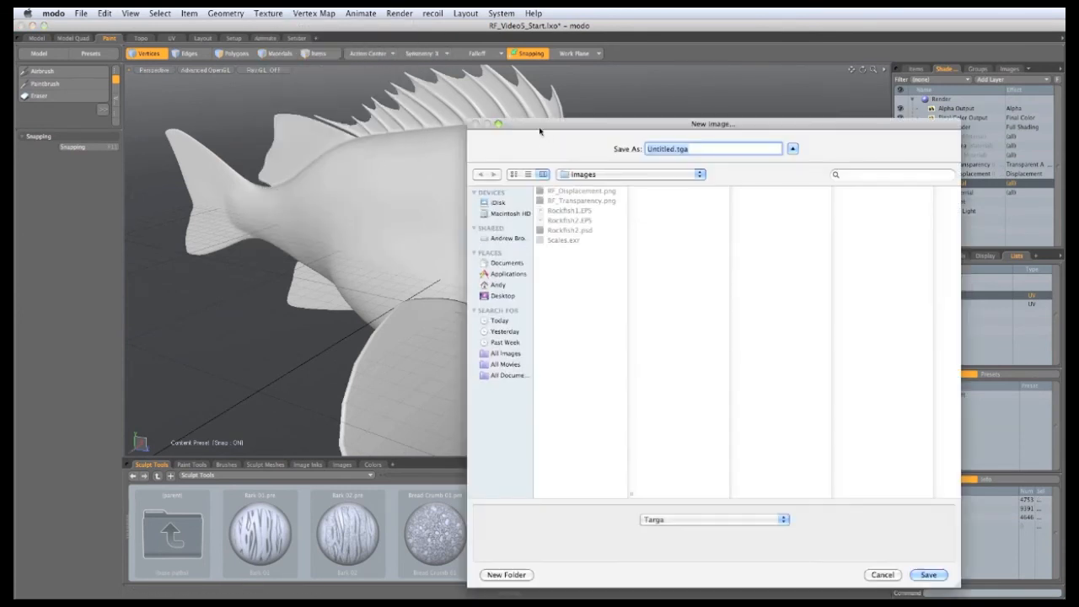
Step: Save the new texture as Colour.tga at 4096 x 4096 resolution
drag(539, 128, 493, 105)
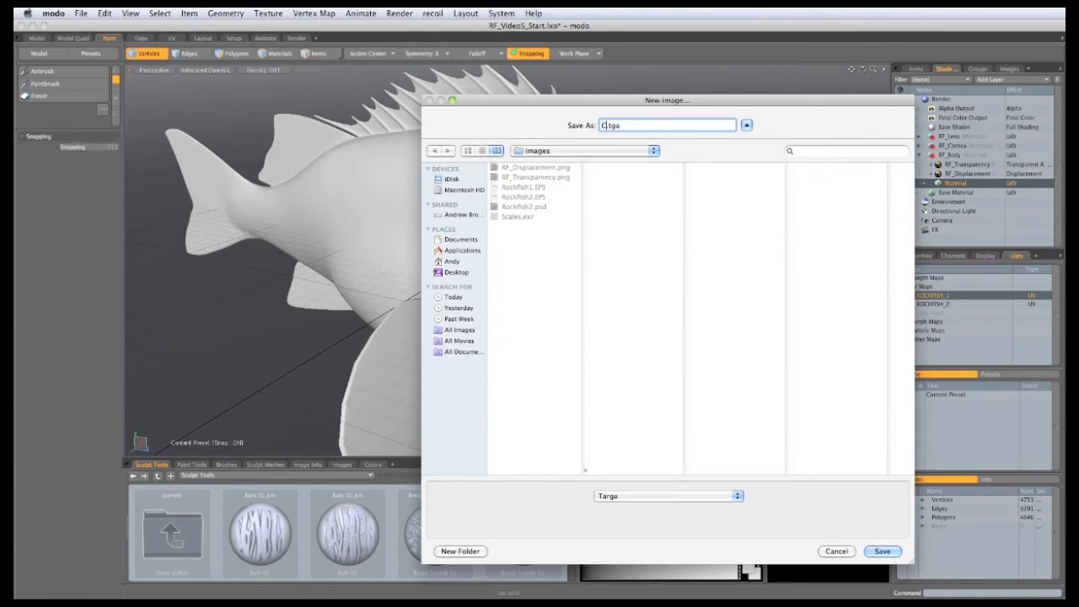
click(879, 551)
click(319, 158)
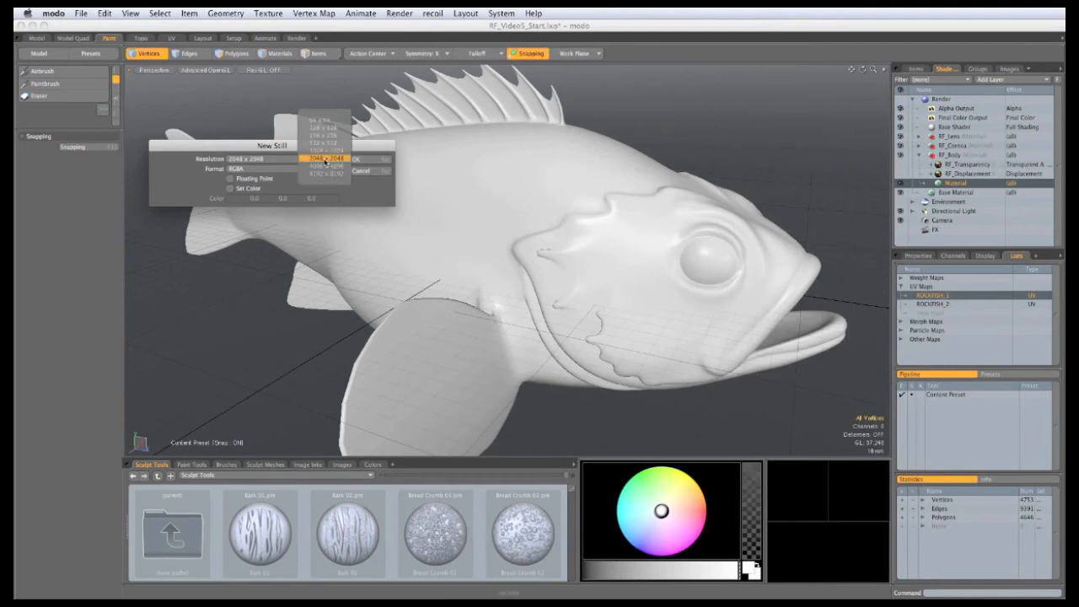
click(325, 169)
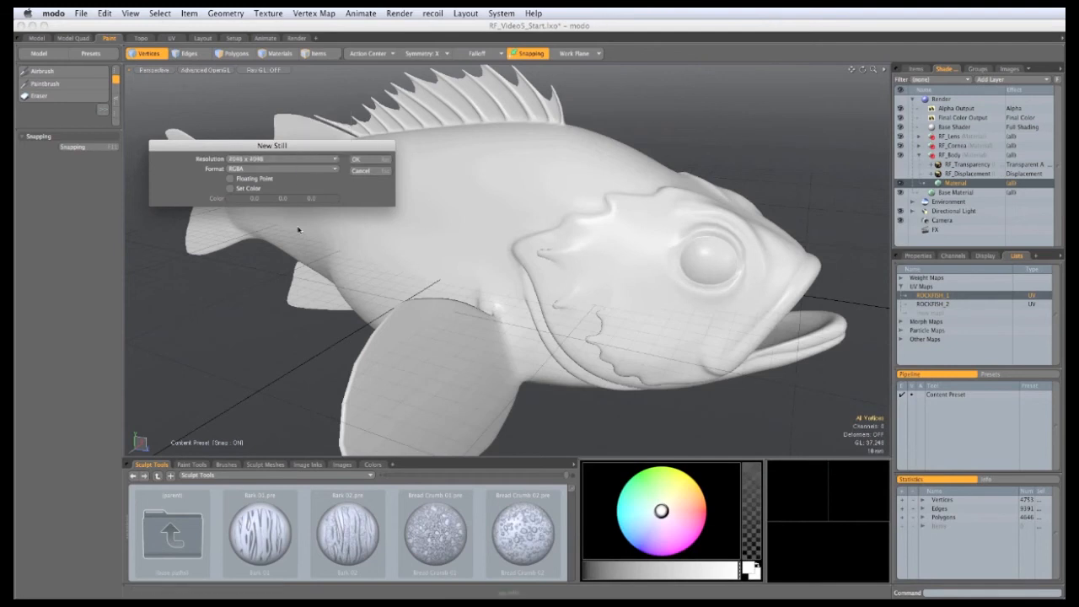
Step: Fill it pure white (1.0 1.0 1.0), set the format to Grey, and create it
click(230, 190)
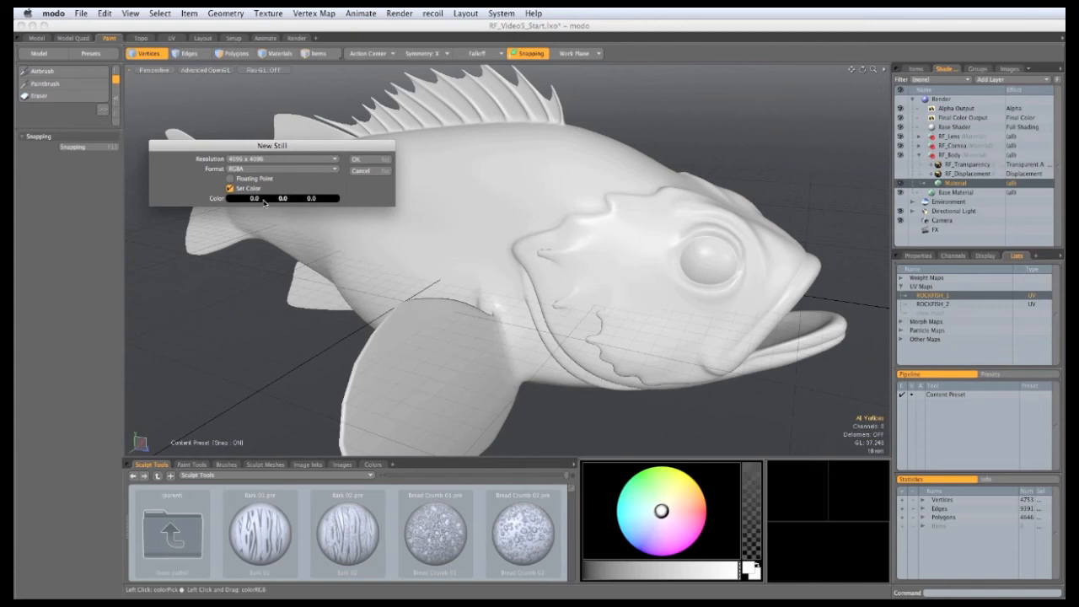
click(264, 199)
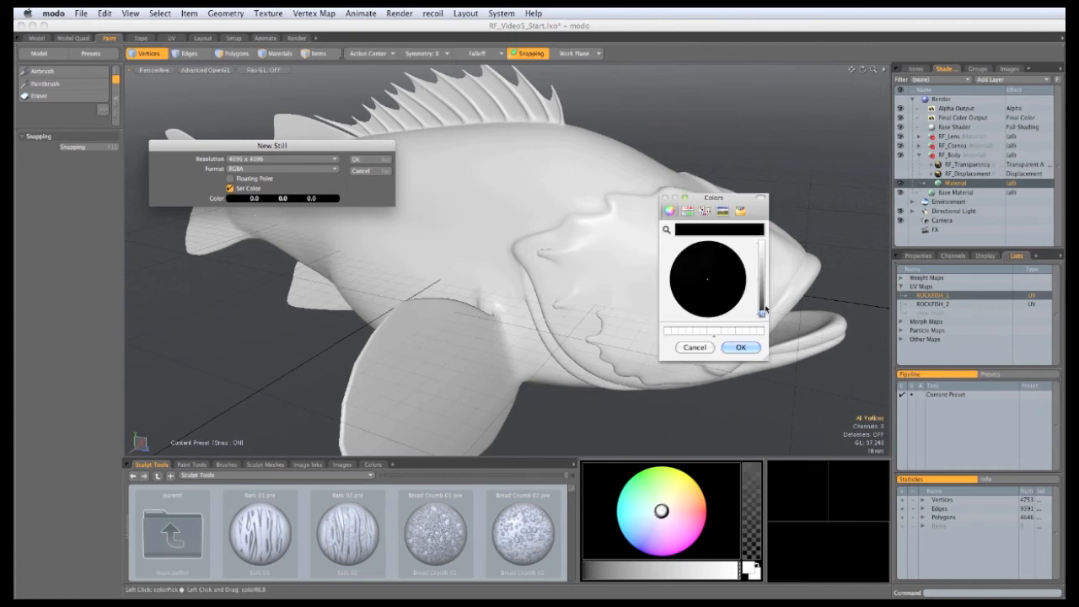
drag(766, 310, 767, 229)
click(740, 348)
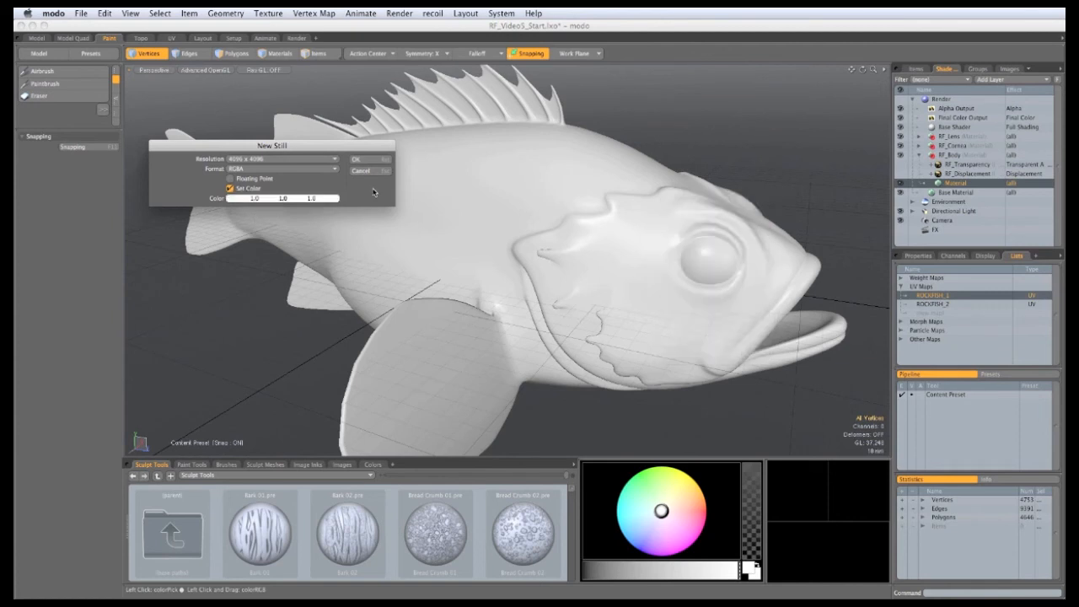
click(273, 168)
click(275, 155)
click(356, 160)
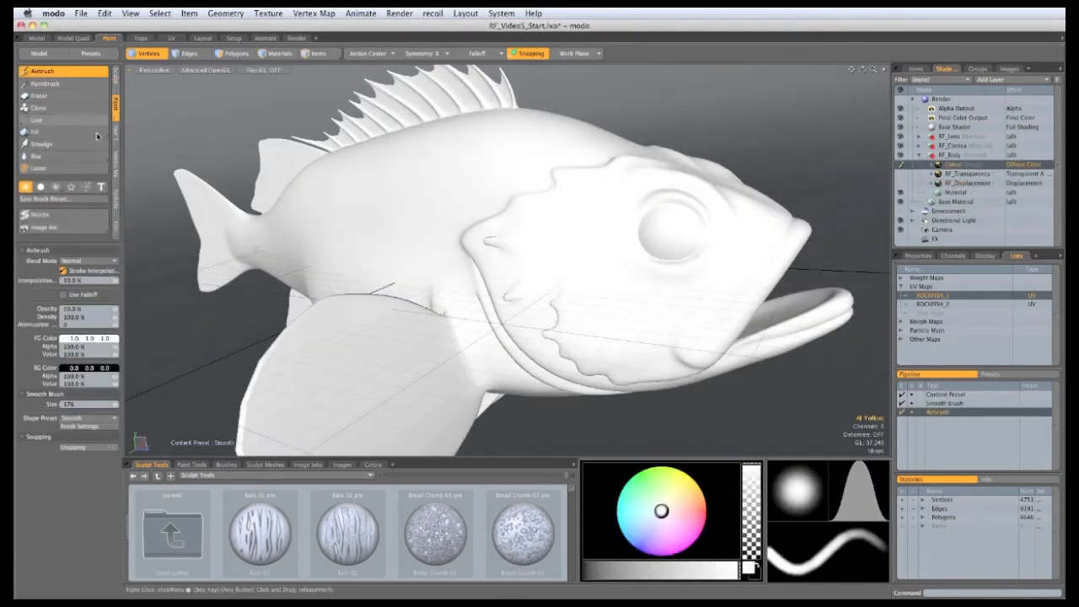
Step: Turn on Image Ink and load Scales.exr from the newly added images folder
click(78, 225)
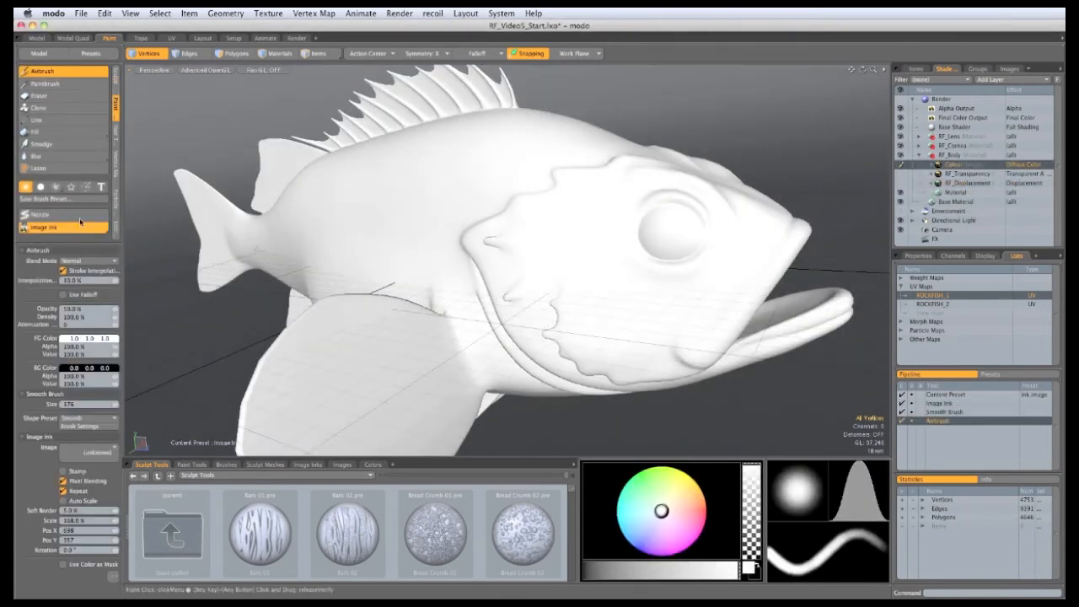
click(113, 450)
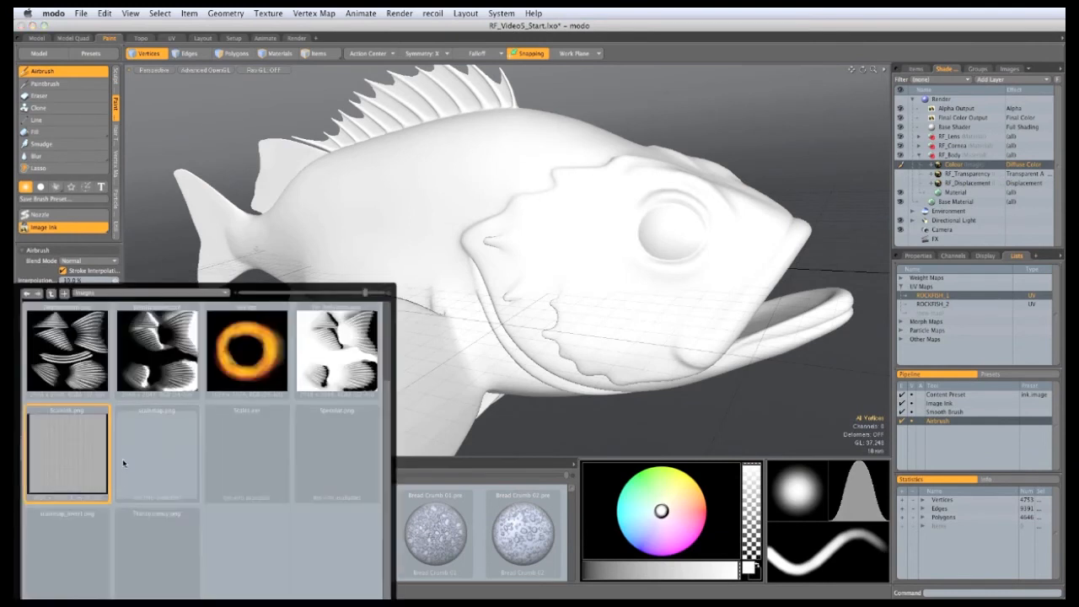
click(187, 291)
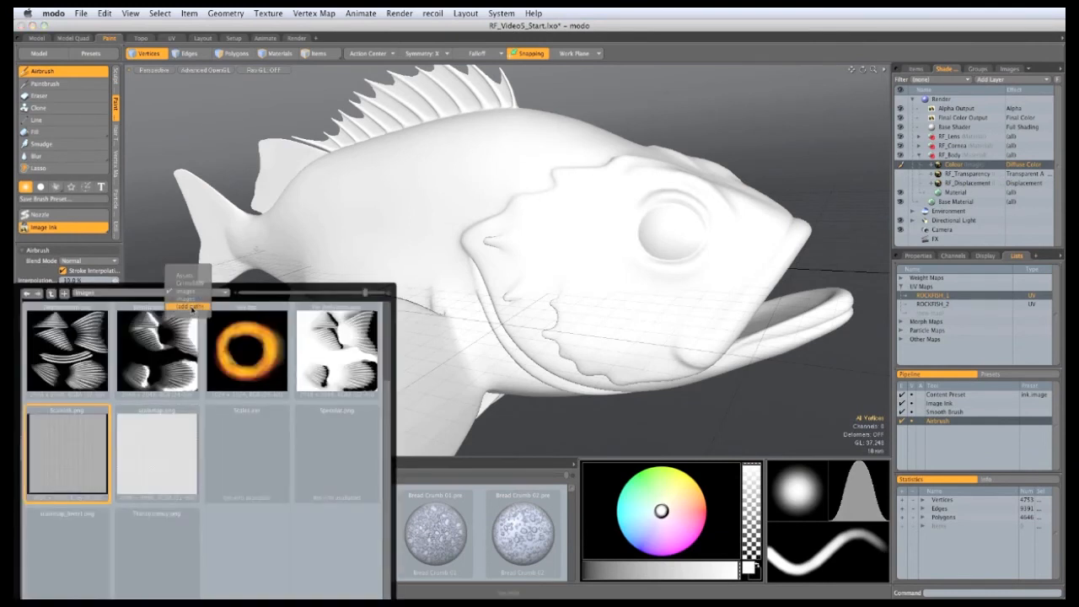
click(189, 306)
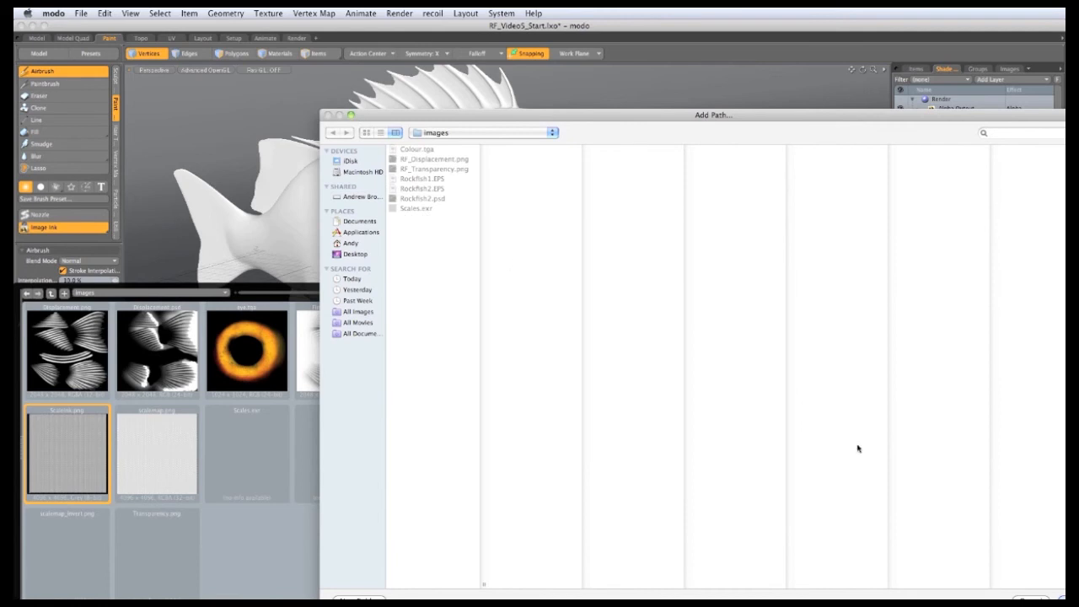
click(1061, 599)
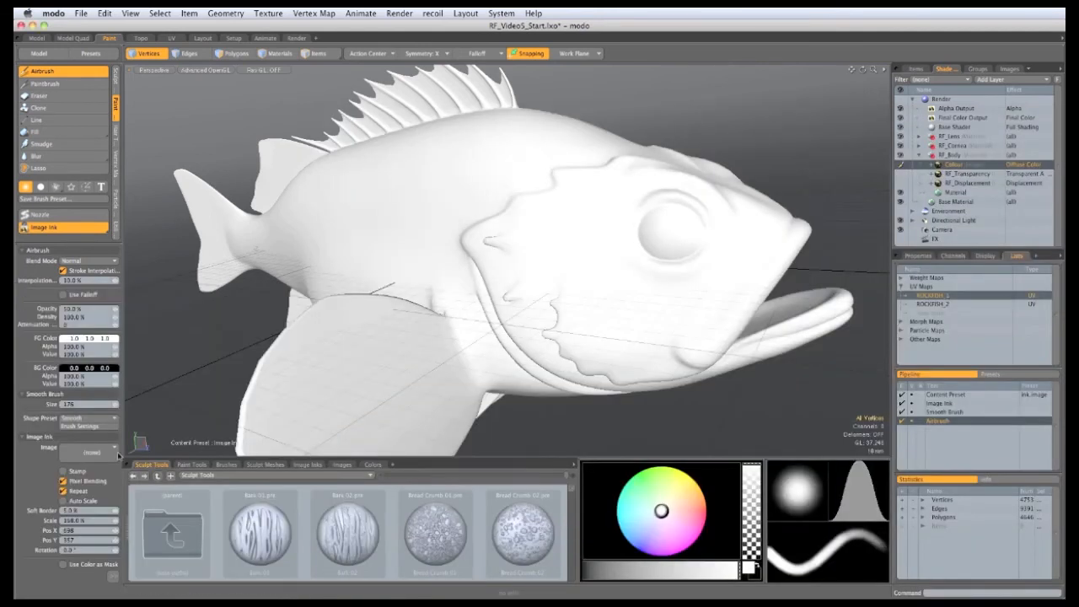
click(112, 451)
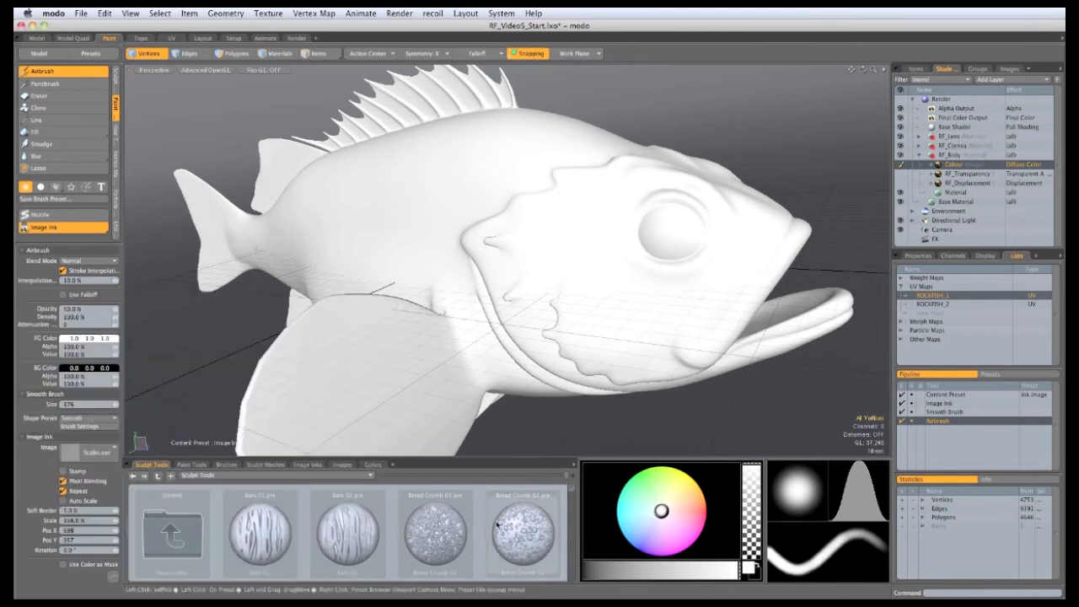
Step: Scale the Scales.exr ink overlay to about 174%, frame the fish's flank, then hide the overlay
click(379, 280)
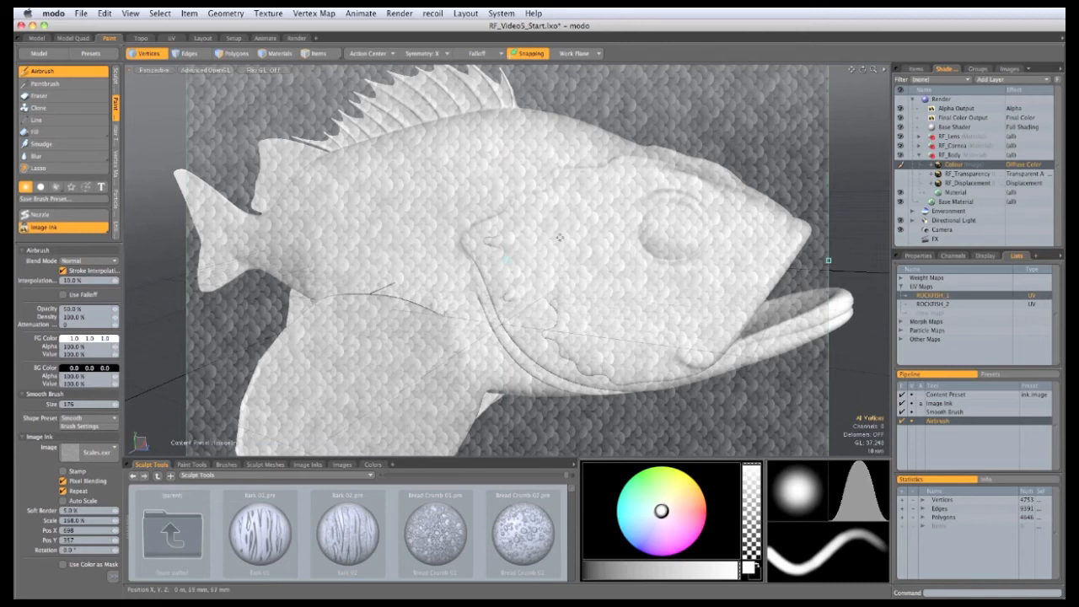
mouse_move(828, 266)
mouse_down()
mouse_move(851, 261)
mouse_move(841, 260)
mouse_up()
mouse_move(737, 279)
alt+mouse_down()
mouse_move(592, 335)
mouse_move(493, 299)
mouse_move(648, 286)
alt+mouse_up()
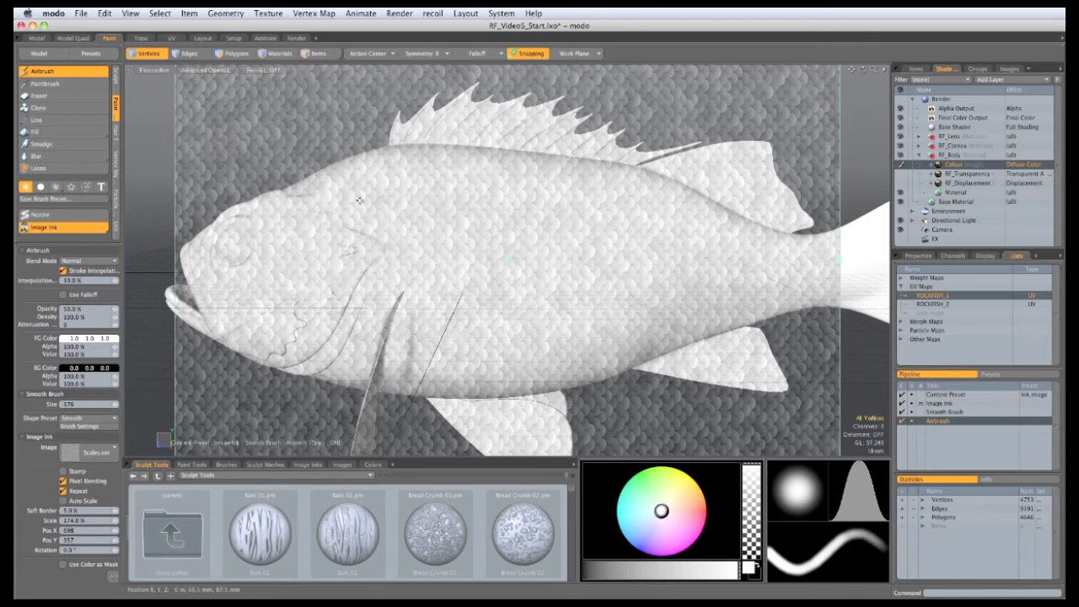
ctrl+alt+drag(295, 196, 442, 268)
ctrl+alt+drag(572, 277, 514, 354)
alt+shift+drag(514, 354, 495, 328)
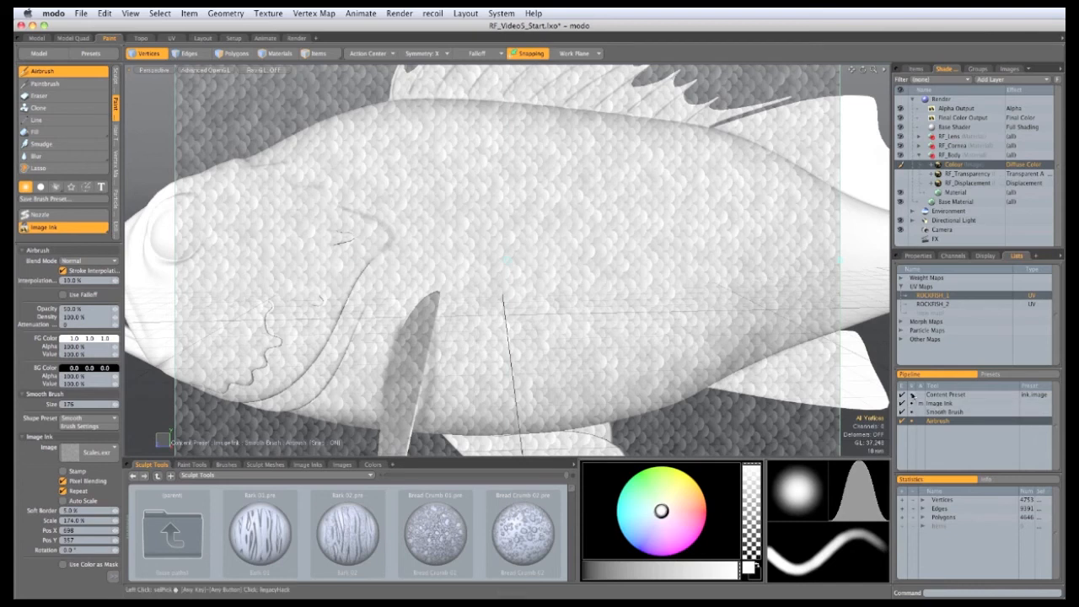
click(911, 405)
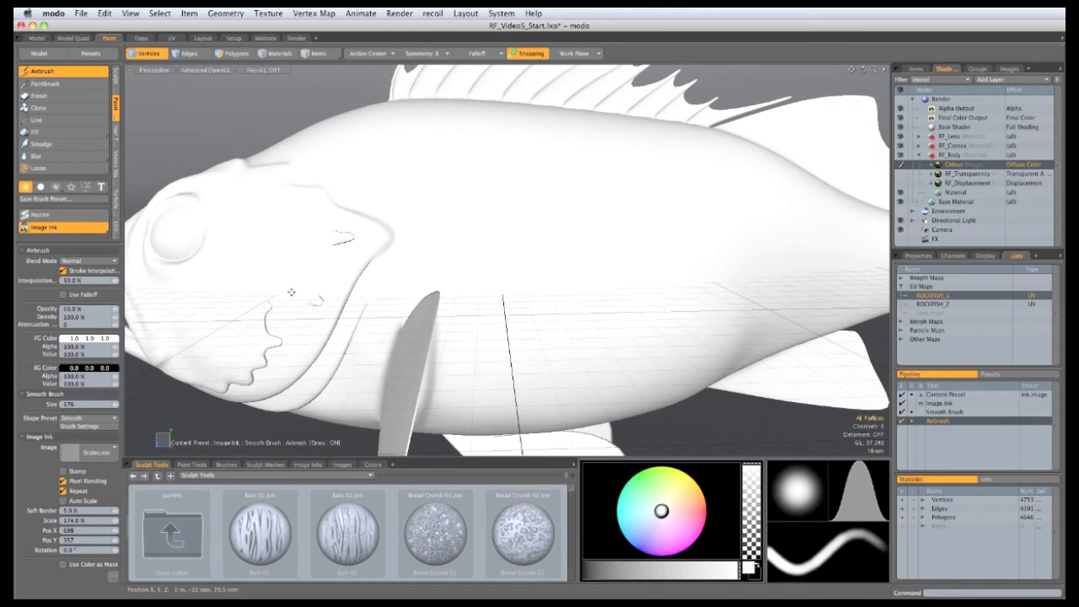
Step: With a brush around size 135, airbrush scales along the fish's side and mid-body flank
mouse_move(573, 264)
right_down()
mouse_move(607, 264)
mouse_move(557, 264)
mouse_move(572, 260)
right_up()
mouse_move(595, 228)
mouse_down()
mouse_move(523, 232)
mouse_move(484, 211)
mouse_move(515, 192)
mouse_move(590, 187)
mouse_move(434, 181)
mouse_move(489, 275)
mouse_move(479, 298)
mouse_move(540, 270)
mouse_up()
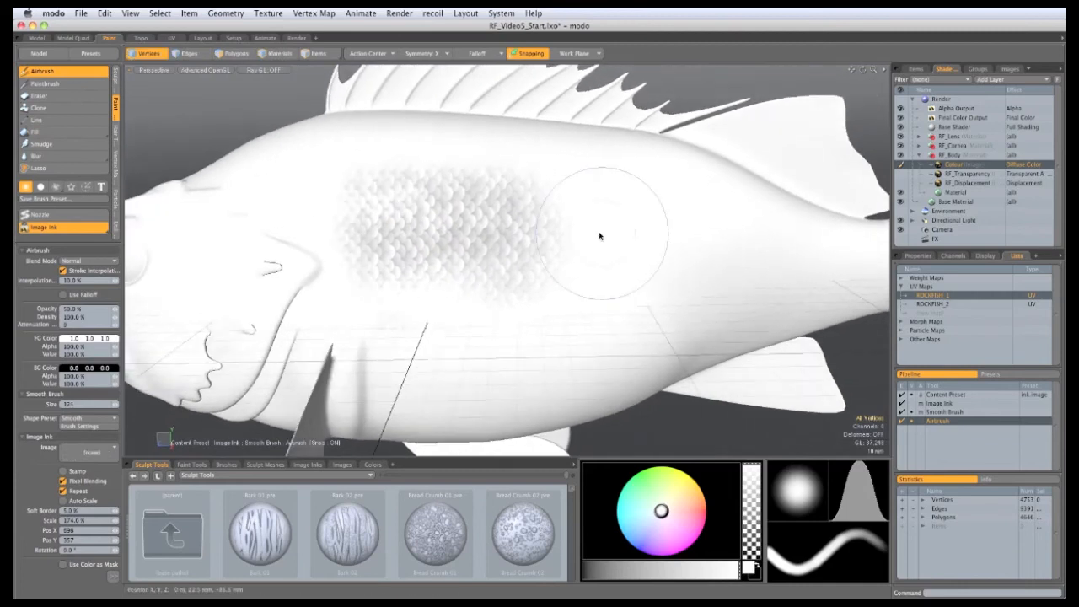
right_drag(600, 236, 609, 234)
mouse_move(646, 217)
mouse_down()
mouse_move(603, 213)
mouse_move(612, 263)
mouse_move(583, 215)
mouse_up()
mouse_move(448, 226)
alt+mouse_down()
mouse_move(461, 214)
mouse_move(624, 199)
mouse_move(641, 240)
mouse_move(633, 250)
mouse_move(575, 215)
mouse_move(533, 224)
mouse_move(600, 291)
alt+mouse_up()
mouse_move(703, 266)
alt+mouse_down()
mouse_move(561, 269)
mouse_move(624, 238)
alt+mouse_up()
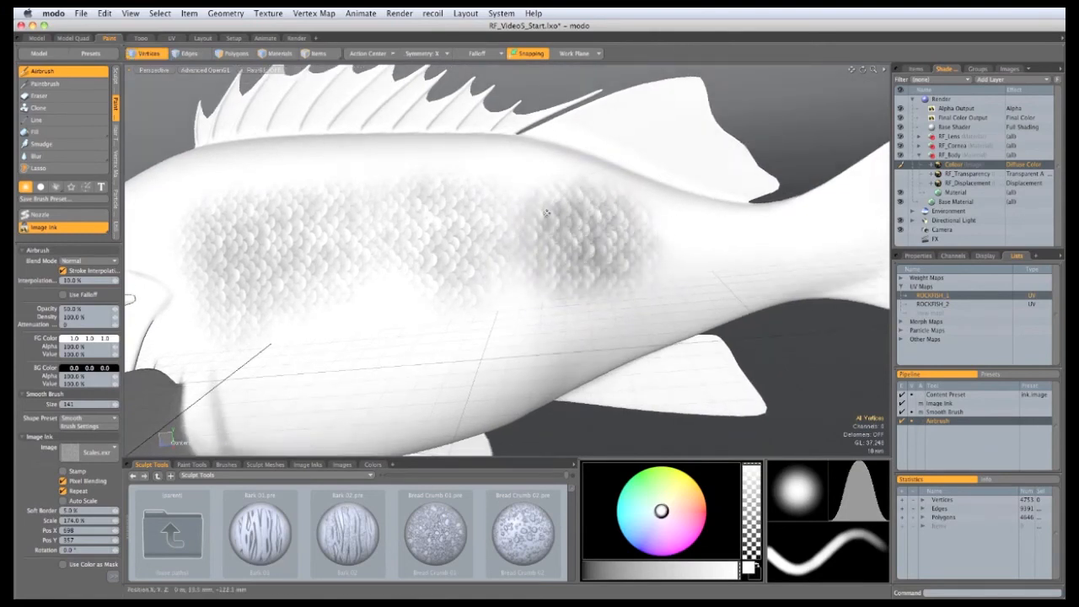
mouse_move(546, 213)
mouse_down()
mouse_move(516, 211)
mouse_move(545, 252)
mouse_up()
mouse_move(552, 295)
alt+shift+mouse_down()
mouse_move(443, 303)
mouse_move(539, 283)
mouse_move(551, 265)
mouse_move(599, 279)
mouse_move(410, 289)
mouse_move(530, 284)
mouse_move(640, 255)
mouse_move(720, 263)
mouse_move(472, 244)
mouse_move(581, 324)
mouse_move(601, 295)
alt+shift+mouse_up()
Step: Airbrush scales onto the lower tail, more of the flank, and the cheek below the eye
alt+drag(421, 287, 457, 259)
mouse_move(483, 317)
mouse_down()
mouse_move(485, 330)
mouse_move(605, 331)
mouse_move(428, 304)
mouse_move(434, 267)
mouse_move(467, 289)
mouse_move(584, 260)
mouse_move(658, 258)
mouse_move(426, 263)
mouse_move(279, 207)
mouse_move(506, 226)
mouse_up()
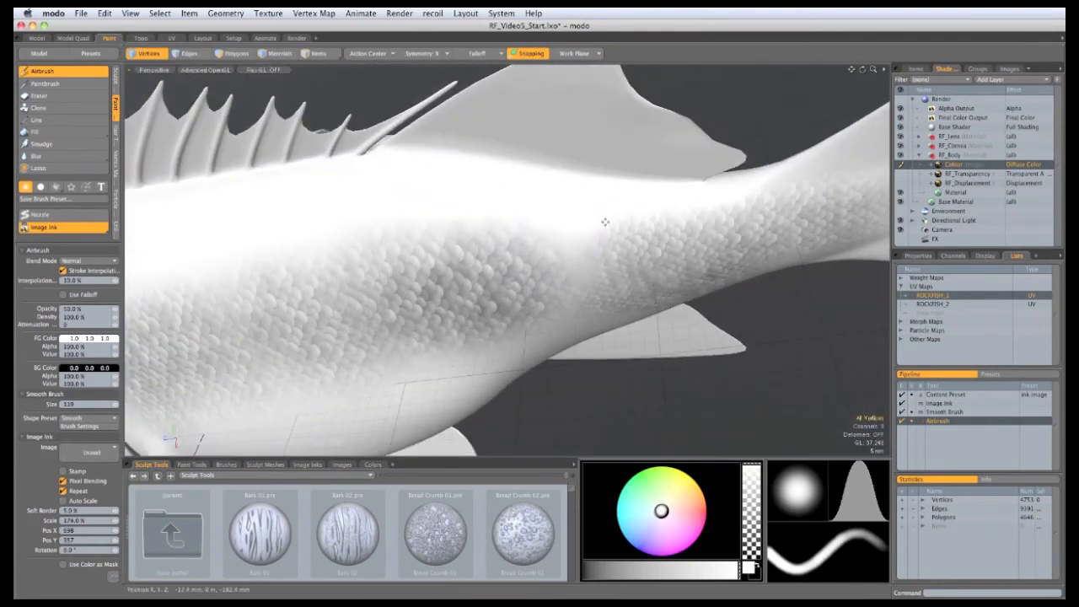
mouse_move(576, 220)
mouse_down()
mouse_move(440, 207)
mouse_move(425, 194)
mouse_move(678, 217)
mouse_move(354, 243)
mouse_move(508, 261)
mouse_move(510, 240)
mouse_move(727, 240)
mouse_move(295, 223)
mouse_move(515, 239)
mouse_move(599, 342)
mouse_move(600, 266)
mouse_up()
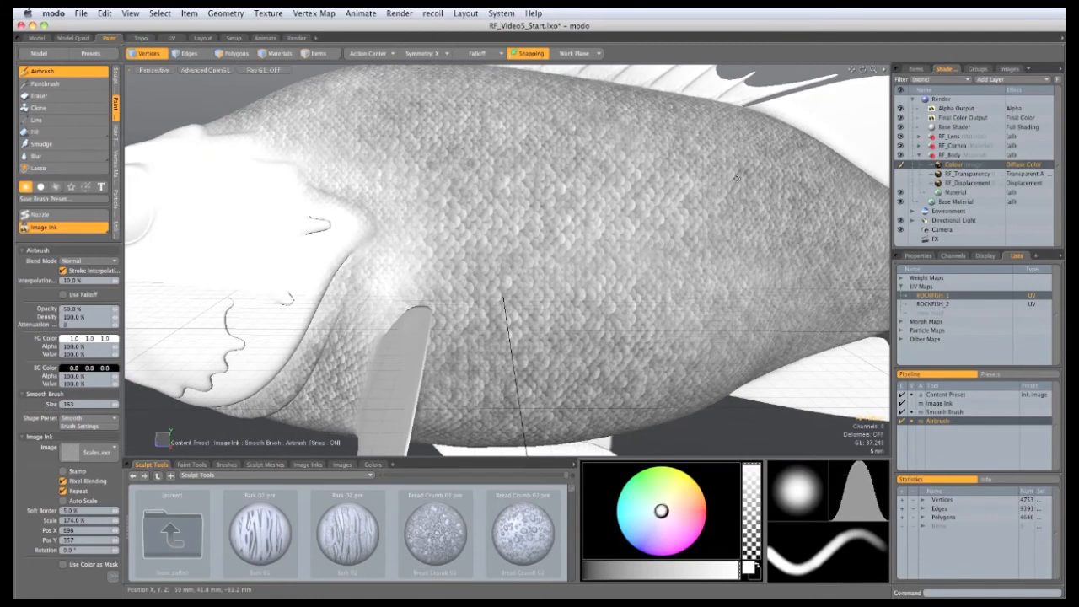
mouse_move(656, 247)
alt+mouse_down()
mouse_move(582, 236)
mouse_move(337, 244)
mouse_move(295, 211)
mouse_move(641, 253)
alt+mouse_up()
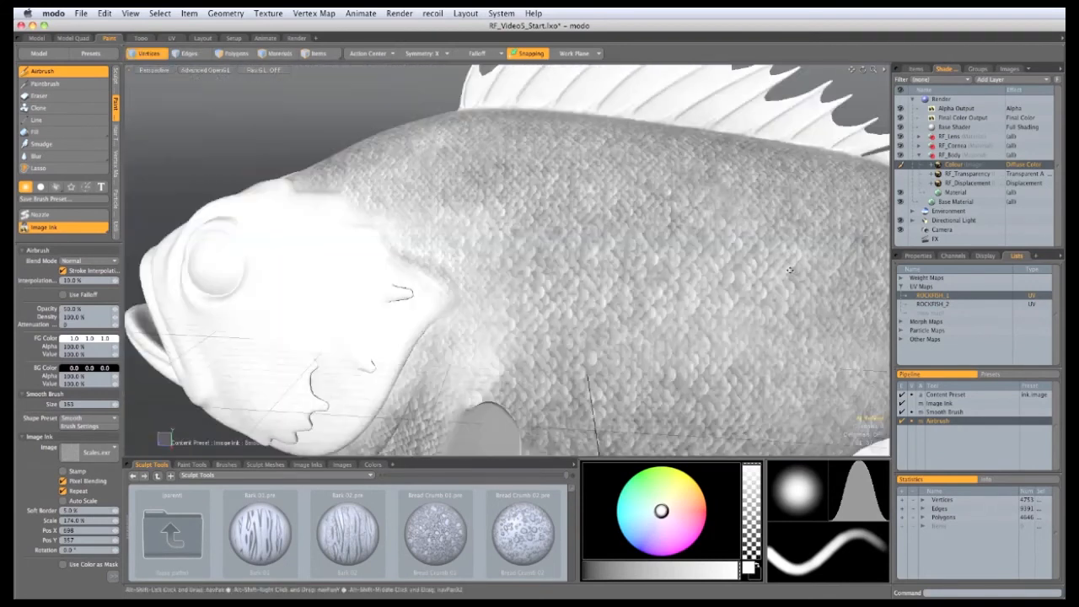
alt+drag(438, 245, 556, 248)
mouse_move(480, 232)
alt+mouse_down()
mouse_move(584, 247)
mouse_move(520, 298)
mouse_move(571, 260)
mouse_move(445, 188)
mouse_move(545, 224)
mouse_move(650, 289)
mouse_move(688, 289)
mouse_move(590, 235)
mouse_move(566, 194)
mouse_move(368, 193)
mouse_move(585, 279)
mouse_move(508, 227)
mouse_move(581, 174)
mouse_move(545, 205)
mouse_move(582, 268)
mouse_move(487, 243)
mouse_move(578, 216)
mouse_move(643, 240)
mouse_move(748, 336)
mouse_move(546, 330)
mouse_move(434, 312)
mouse_move(370, 181)
mouse_move(333, 341)
mouse_move(451, 349)
alt+mouse_up()
mouse_move(571, 332)
alt+mouse_down()
mouse_move(602, 287)
mouse_move(629, 327)
alt+mouse_up()
mouse_move(510, 316)
mouse_down()
mouse_move(596, 320)
mouse_move(674, 270)
mouse_move(700, 337)
mouse_move(539, 379)
mouse_move(295, 337)
mouse_move(362, 319)
mouse_up()
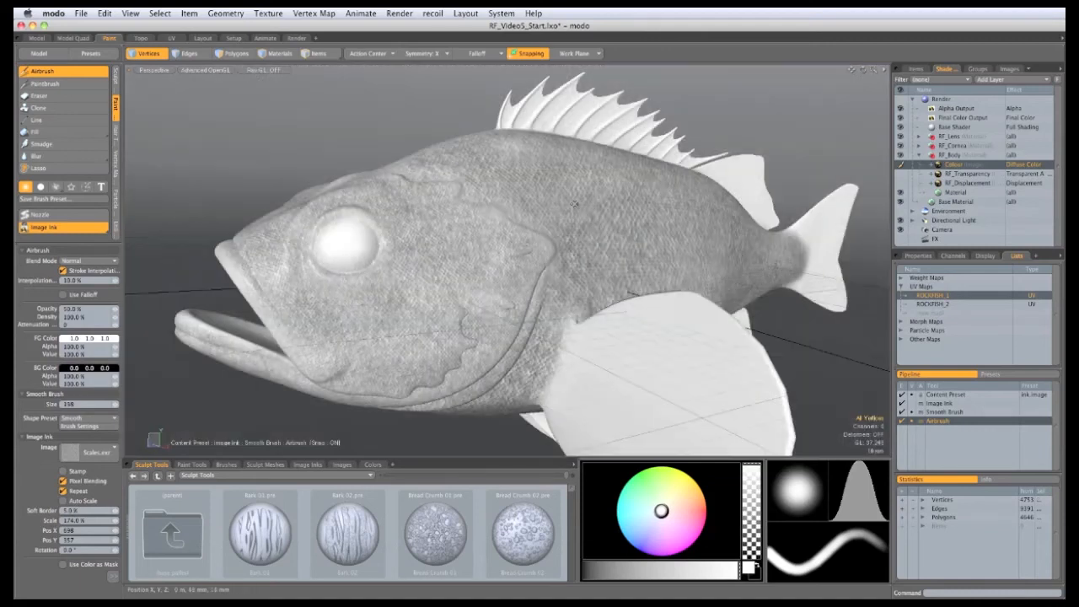
Step: Add scales to the lower cheek, orbit above the fish, and turn painting symmetry off
alt+drag(581, 282, 573, 413)
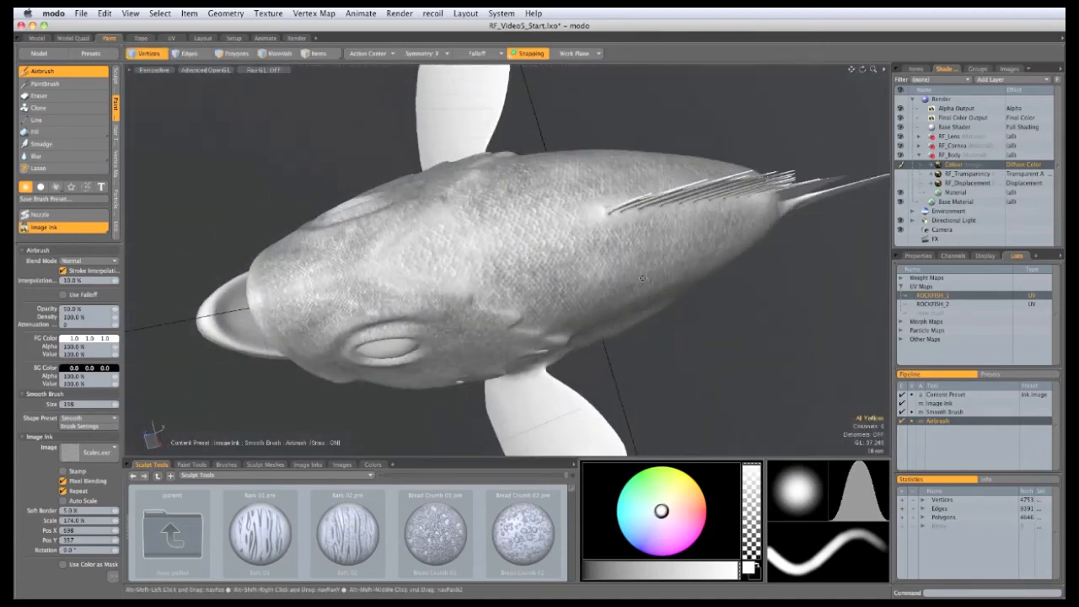
alt+drag(354, 215, 274, 164)
ctrl+alt+drag(447, 217, 605, 240)
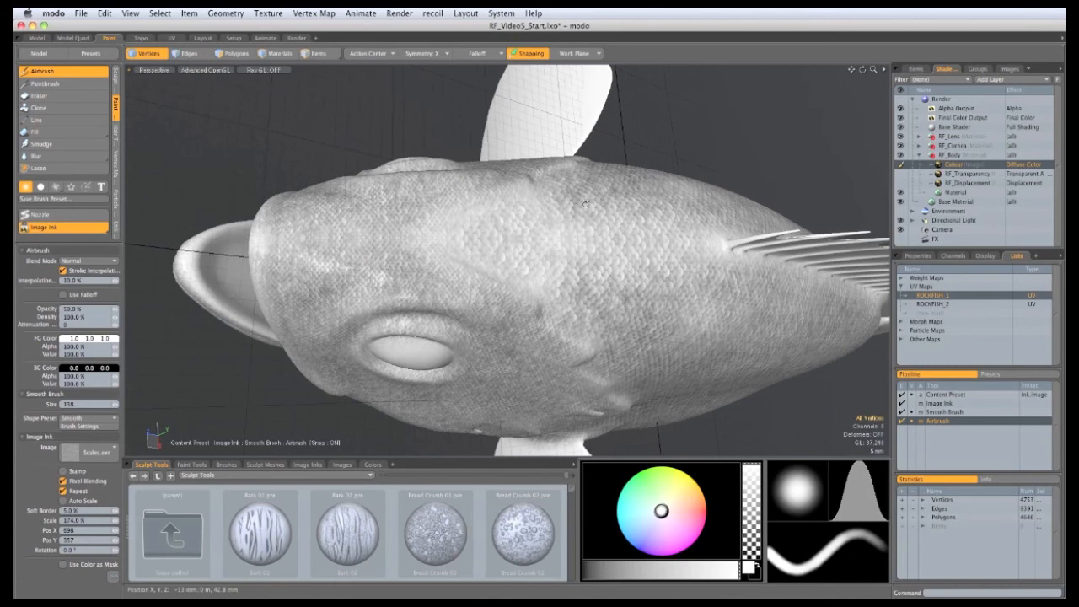
alt+drag(584, 203, 588, 261)
click(434, 54)
click(435, 45)
Step: Airbrush scales over the back, then finer scales over the top of the head with a size-180 brush
mouse_move(662, 279)
alt+mouse_down()
mouse_move(681, 271)
mouse_move(634, 262)
mouse_move(710, 251)
alt+mouse_up()
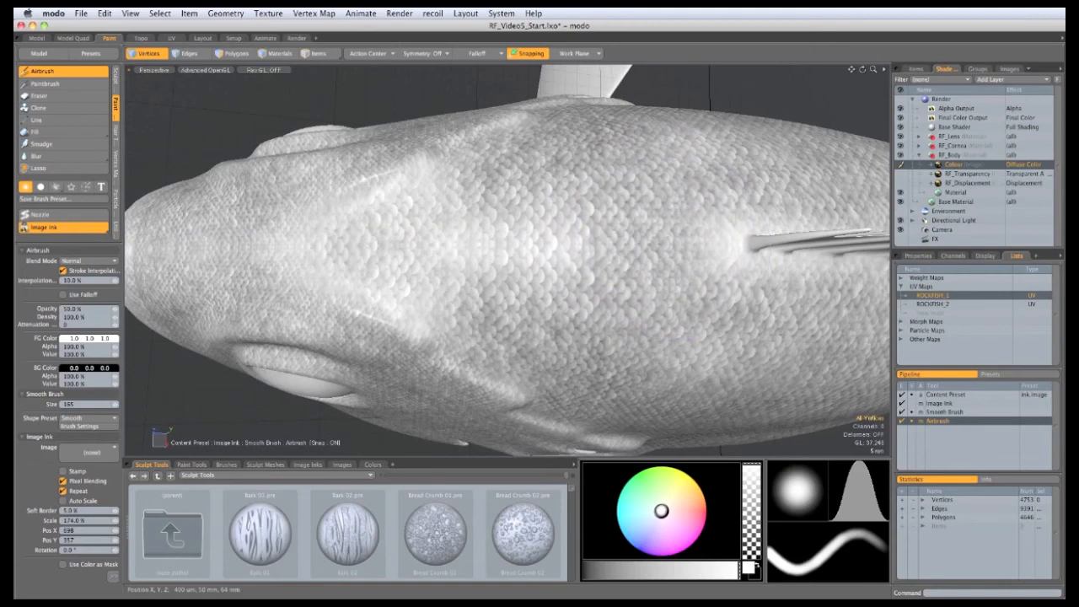
mouse_move(603, 221)
mouse_down()
mouse_move(559, 232)
mouse_move(549, 283)
mouse_move(509, 234)
mouse_move(469, 270)
mouse_move(603, 249)
mouse_move(590, 258)
mouse_up()
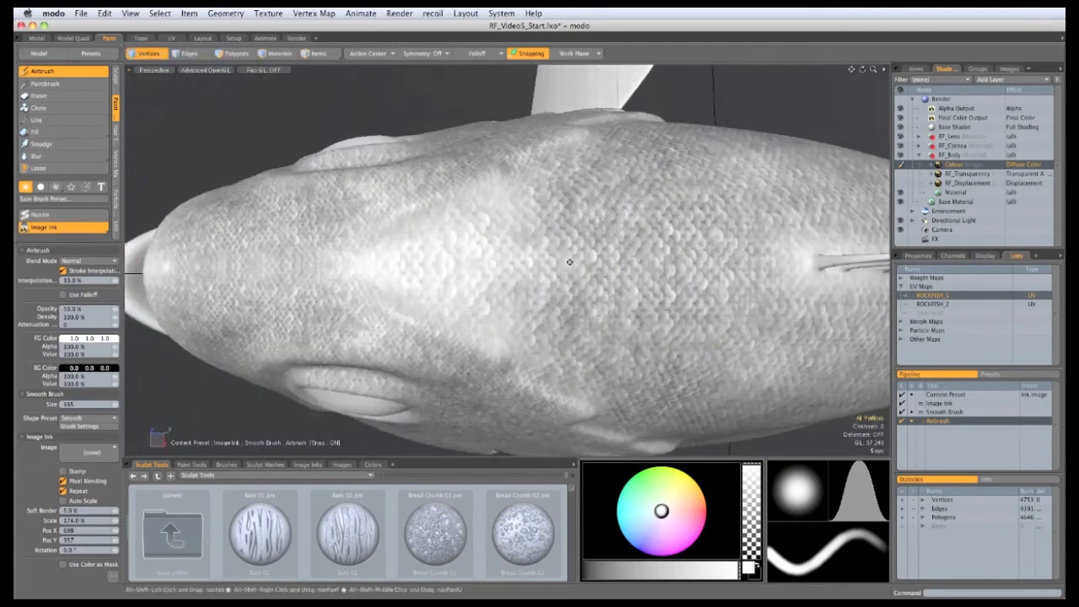
ctrl+alt+drag(523, 263, 574, 263)
right_drag(581, 277, 547, 279)
mouse_move(561, 285)
mouse_down()
mouse_move(582, 291)
mouse_move(581, 319)
mouse_move(540, 282)
mouse_move(574, 248)
mouse_move(477, 282)
mouse_move(582, 332)
mouse_move(573, 300)
mouse_move(671, 408)
mouse_move(673, 382)
mouse_move(716, 382)
mouse_up()
mouse_move(716, 382)
alt+mouse_down()
mouse_move(733, 380)
mouse_move(715, 376)
alt+mouse_up()
right_drag(600, 298, 634, 298)
mouse_move(648, 297)
mouse_down()
mouse_move(642, 258)
mouse_move(656, 292)
mouse_move(559, 314)
mouse_move(500, 232)
mouse_move(482, 305)
mouse_move(401, 327)
mouse_up()
mouse_move(418, 211)
mouse_down()
mouse_move(661, 244)
mouse_move(716, 221)
mouse_move(740, 294)
mouse_move(688, 190)
mouse_up()
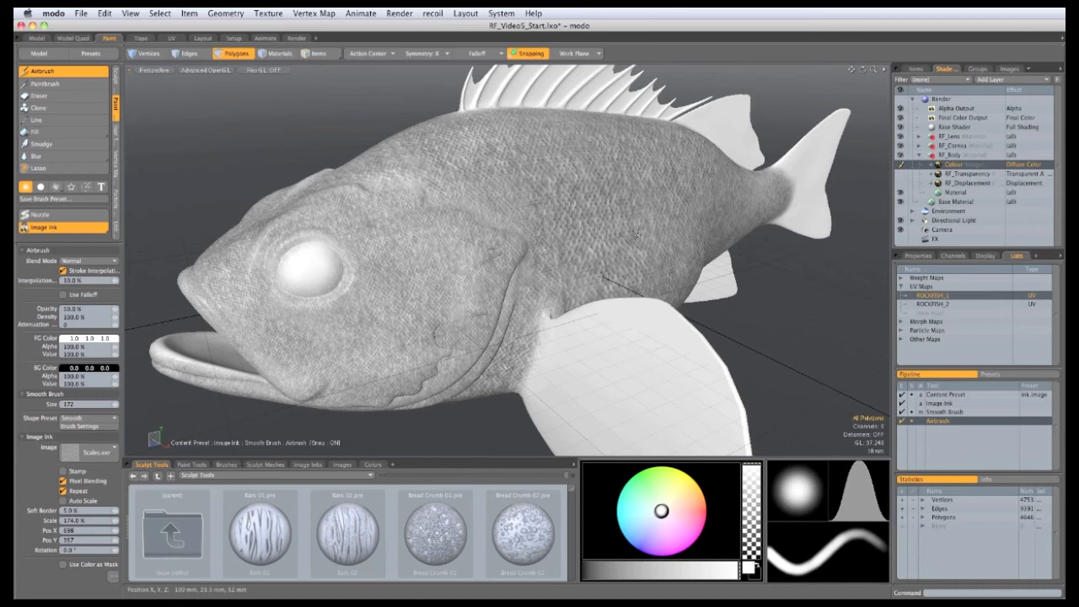
Step: Switch off image ink and brighten the fish's lip with plain airbrush strokes
alt+drag(508, 244, 567, 299)
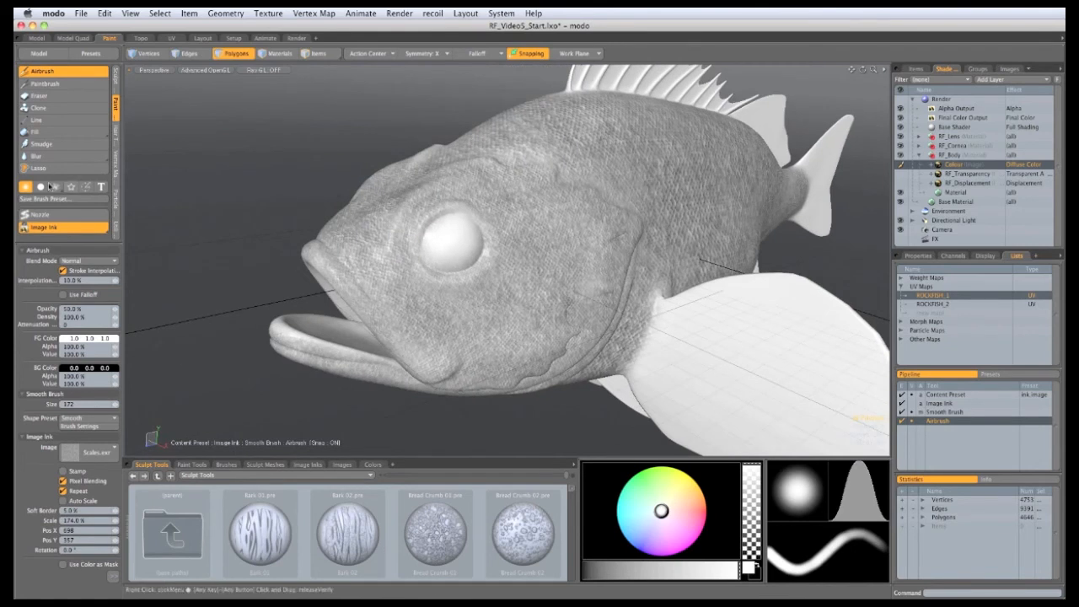
click(65, 228)
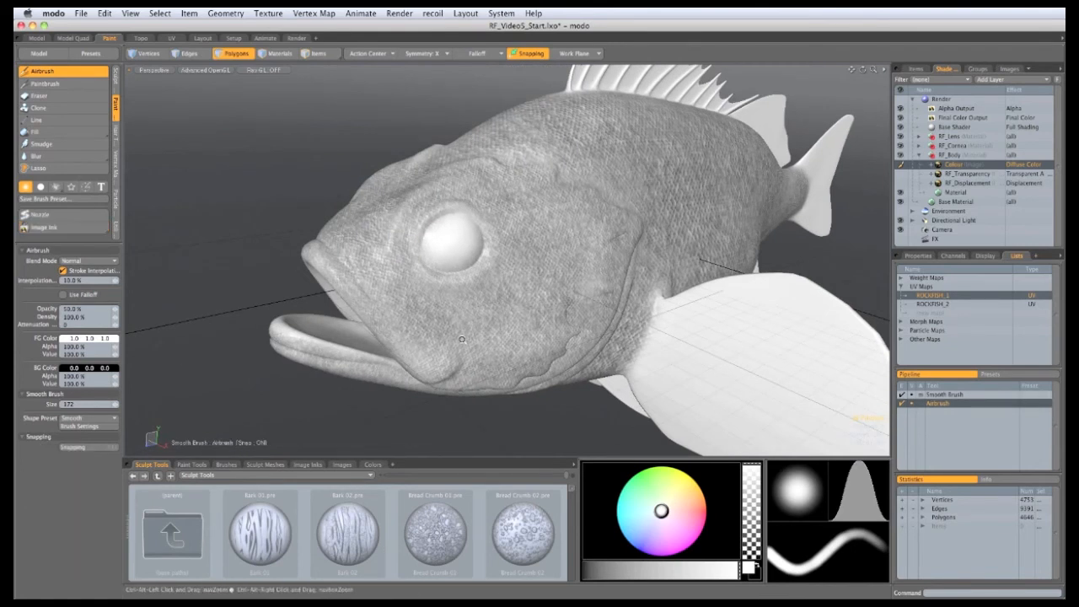
mouse_move(414, 341)
ctrl+alt+mouse_down()
mouse_move(438, 337)
mouse_move(415, 297)
mouse_move(423, 284)
mouse_move(459, 287)
ctrl+alt+mouse_up()
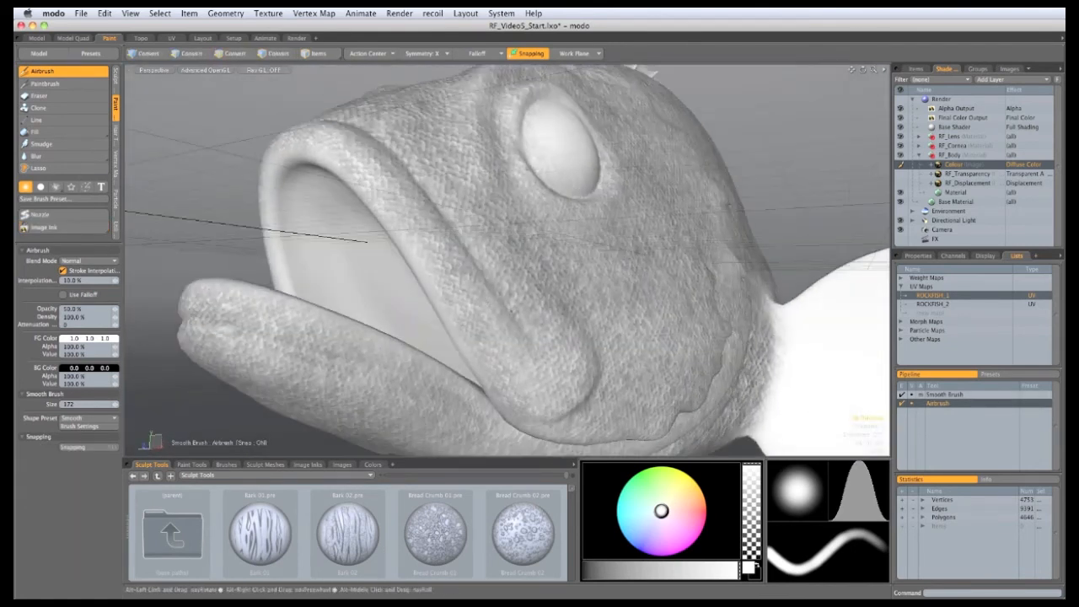
right_drag(506, 318, 468, 319)
drag(472, 305, 496, 332)
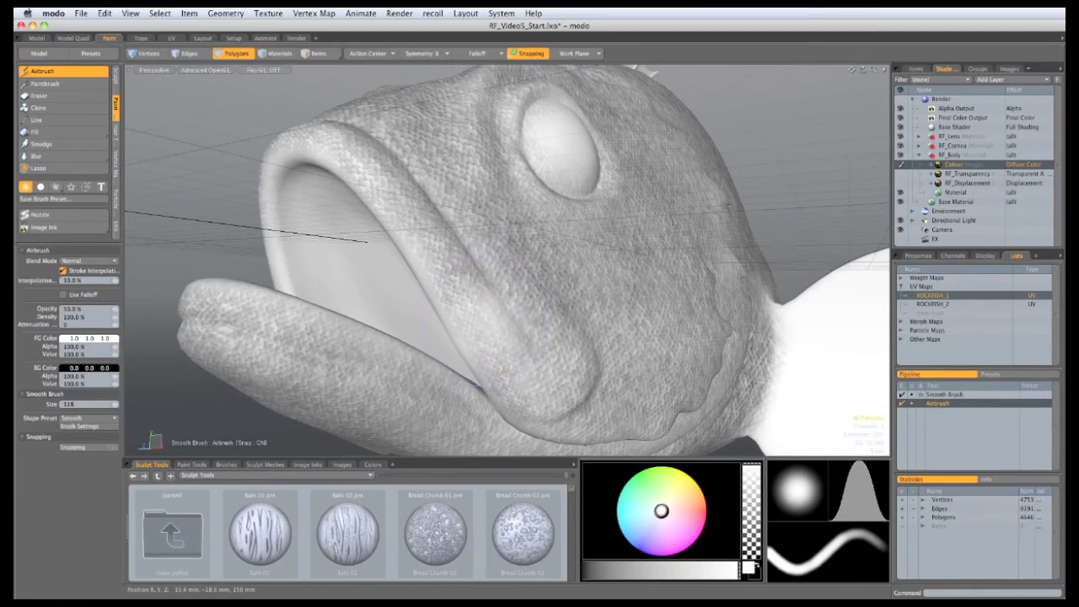
key(super+z)
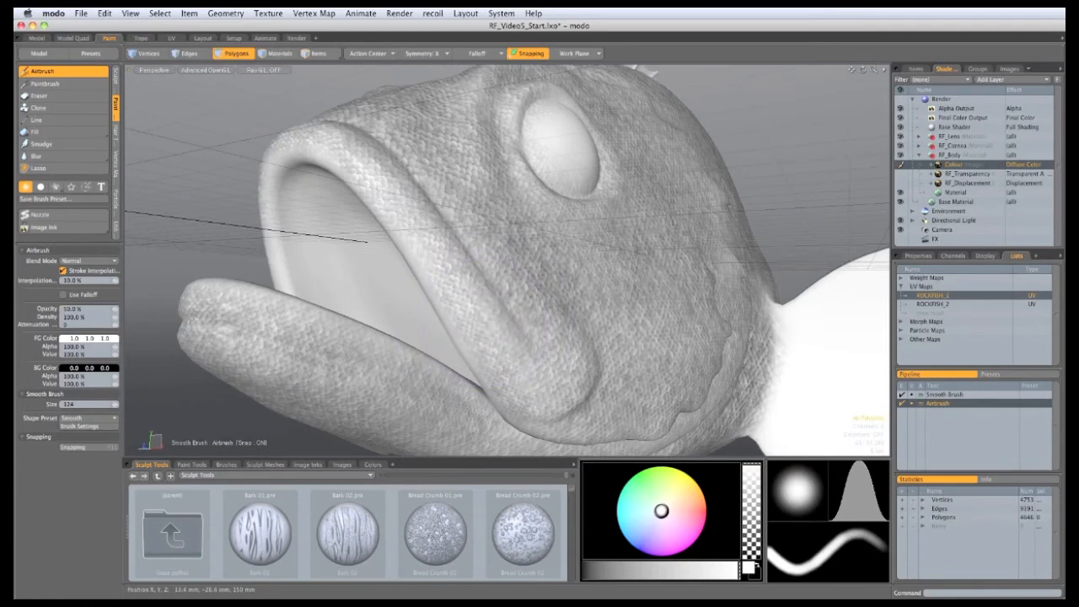
mouse_move(504, 369)
mouse_down()
mouse_move(554, 379)
mouse_move(503, 259)
mouse_move(479, 301)
mouse_up()
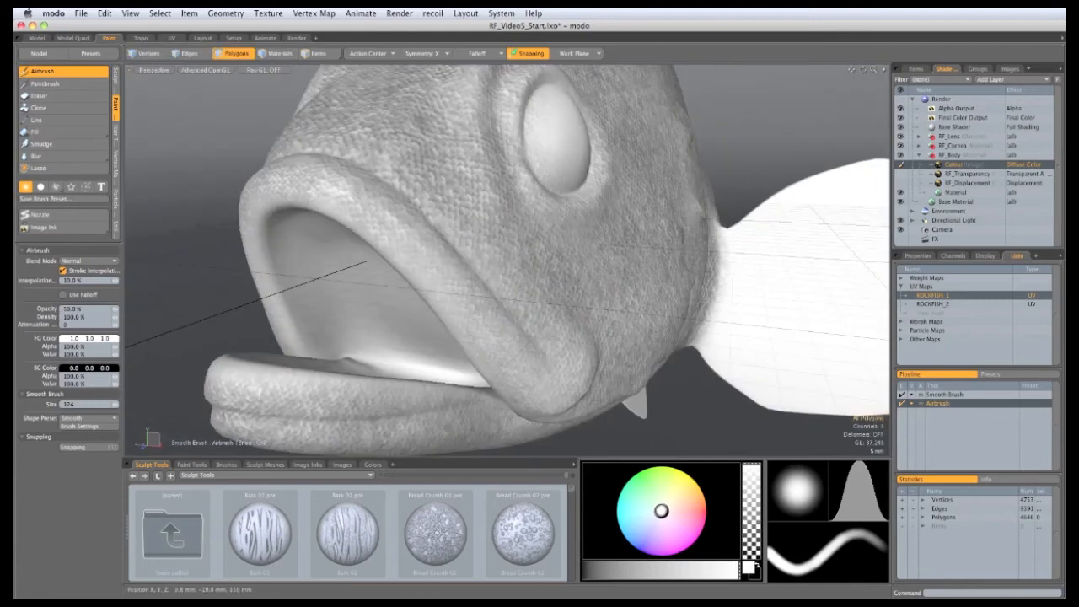
mouse_move(359, 202)
mouse_down()
mouse_move(332, 192)
mouse_move(436, 280)
mouse_move(358, 252)
mouse_up()
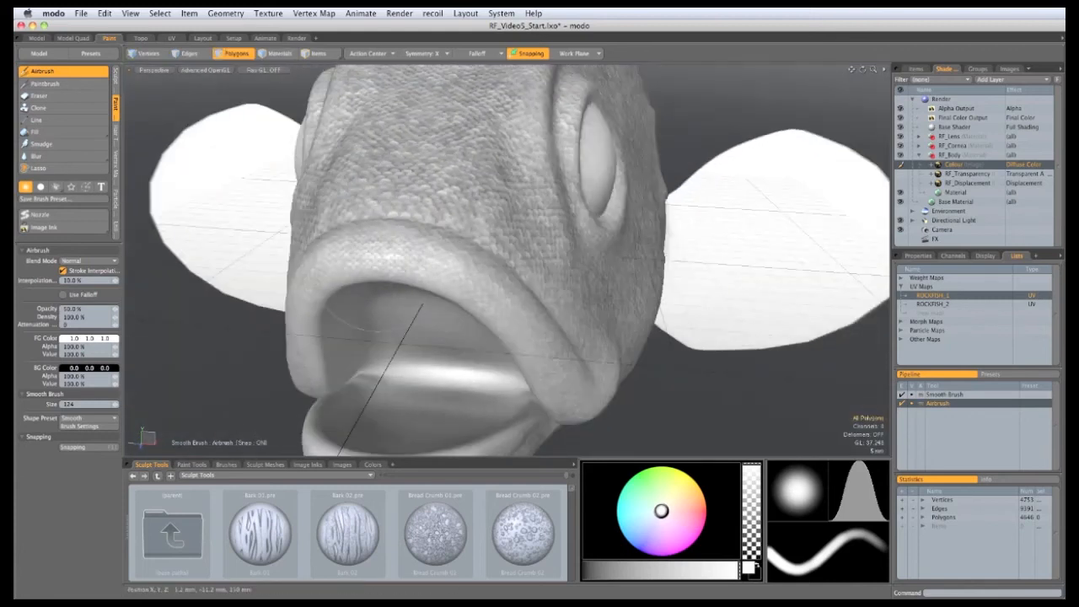
Step: Brighten the skin above the upper lip, beside the eye, and across the cheek
alt+drag(536, 343, 489, 285)
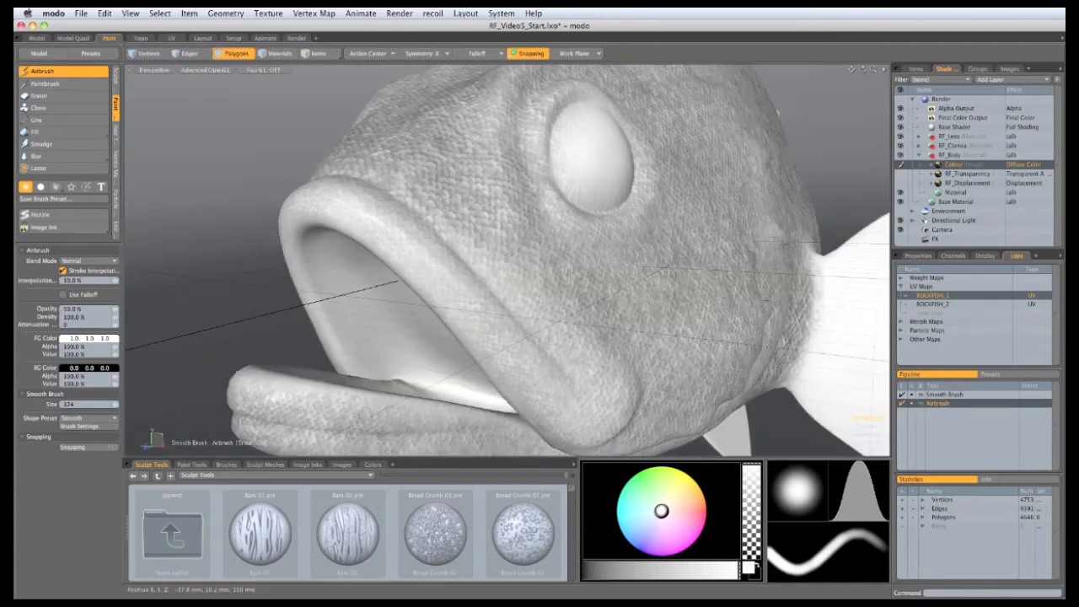
click(467, 215)
mouse_move(413, 220)
alt+mouse_down()
mouse_move(441, 295)
mouse_move(361, 238)
mouse_move(455, 199)
mouse_move(485, 252)
mouse_move(482, 269)
alt+mouse_up()
click(441, 295)
mouse_move(536, 302)
mouse_down()
mouse_move(523, 215)
mouse_move(568, 297)
mouse_up()
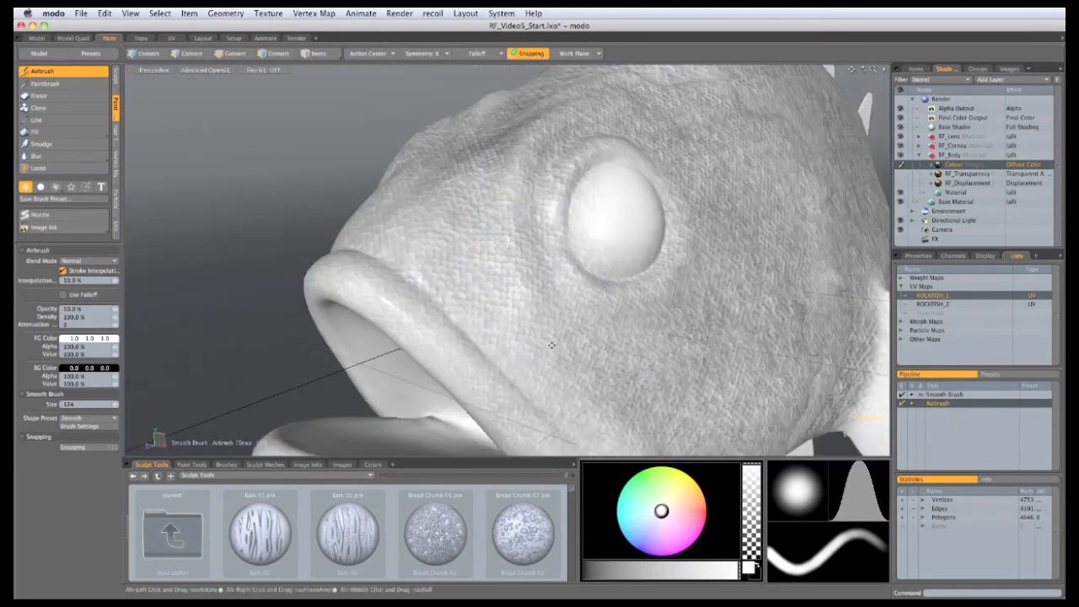
mouse_move(552, 345)
alt+mouse_down()
mouse_move(506, 239)
mouse_move(560, 237)
mouse_move(540, 390)
mouse_move(510, 418)
alt+mouse_up()
drag(494, 319, 533, 368)
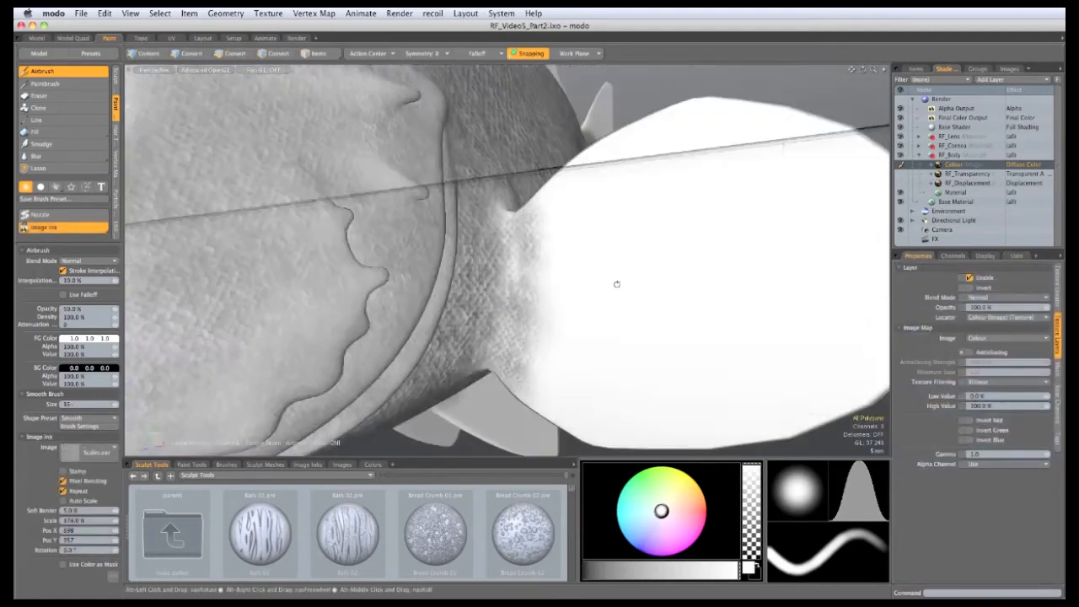
Step: Enlarge the brush to about 159 and airbrush scales over the tail and fin junction
alt+drag(616, 284, 563, 233)
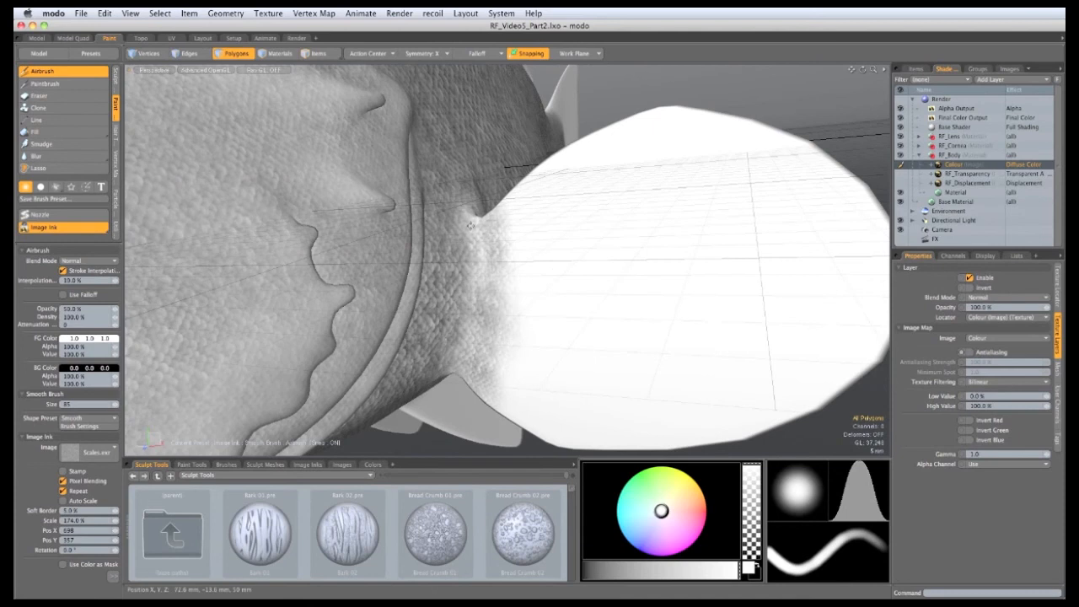
ctrl+alt+drag(499, 281, 501, 240)
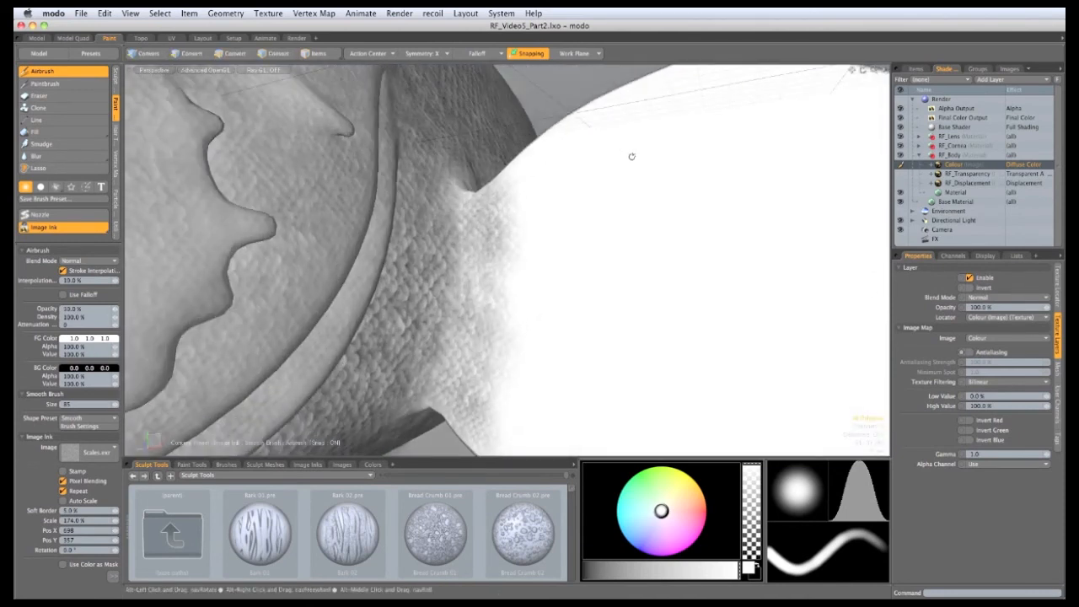
alt+drag(632, 157, 513, 253)
right_drag(555, 248, 558, 248)
mouse_move(520, 258)
ctrl+alt+mouse_down()
mouse_move(533, 260)
mouse_move(536, 245)
ctrl+alt+mouse_up()
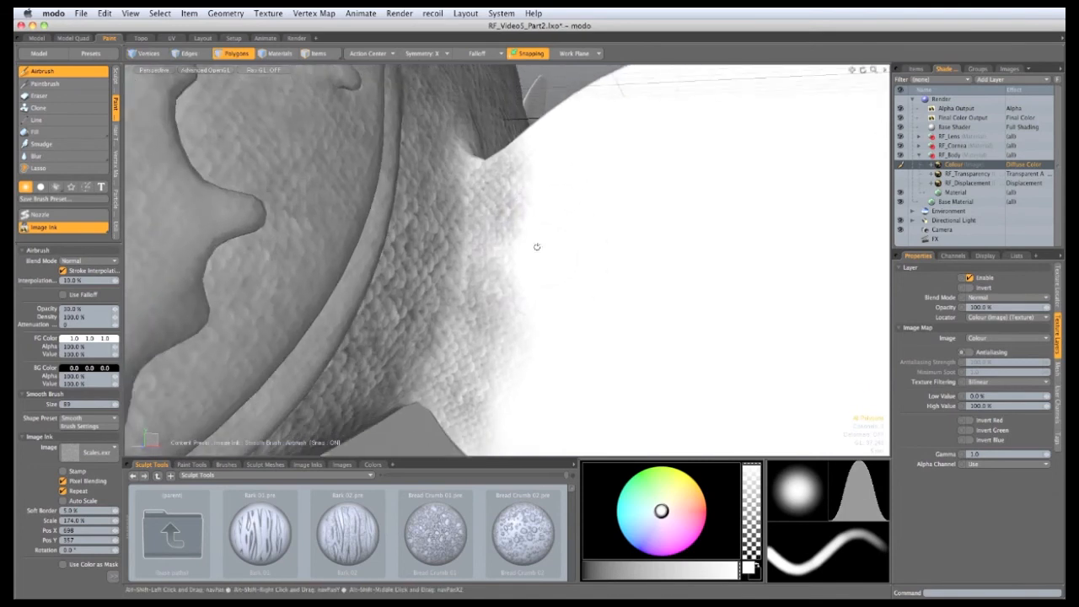
right_drag(545, 256, 570, 264)
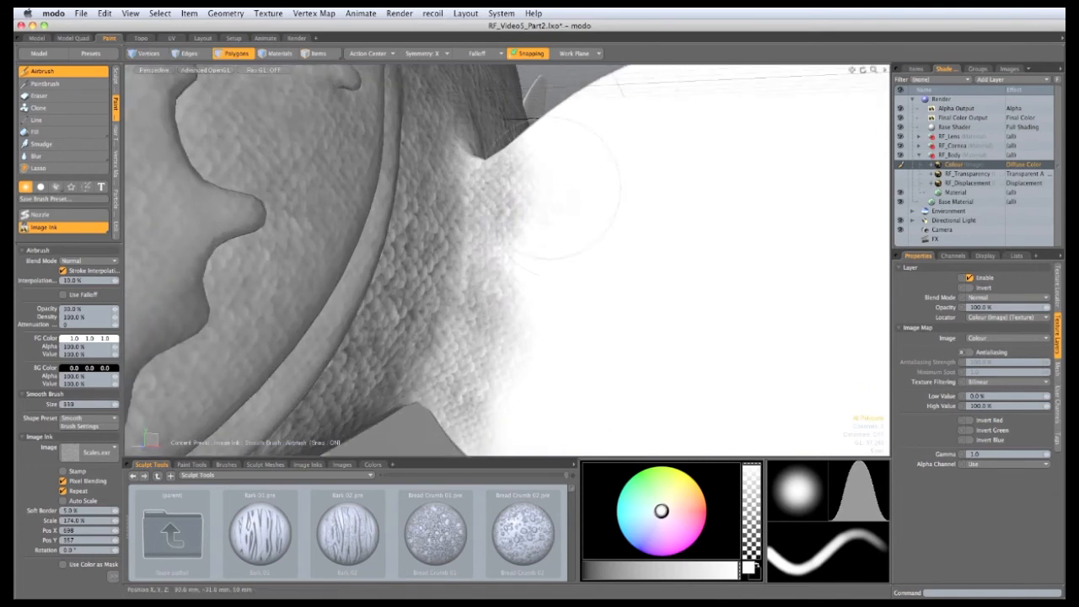
mouse_move(556, 197)
mouse_down()
mouse_move(563, 218)
mouse_move(626, 264)
mouse_move(585, 244)
mouse_move(606, 257)
mouse_up()
alt+drag(603, 295, 592, 347)
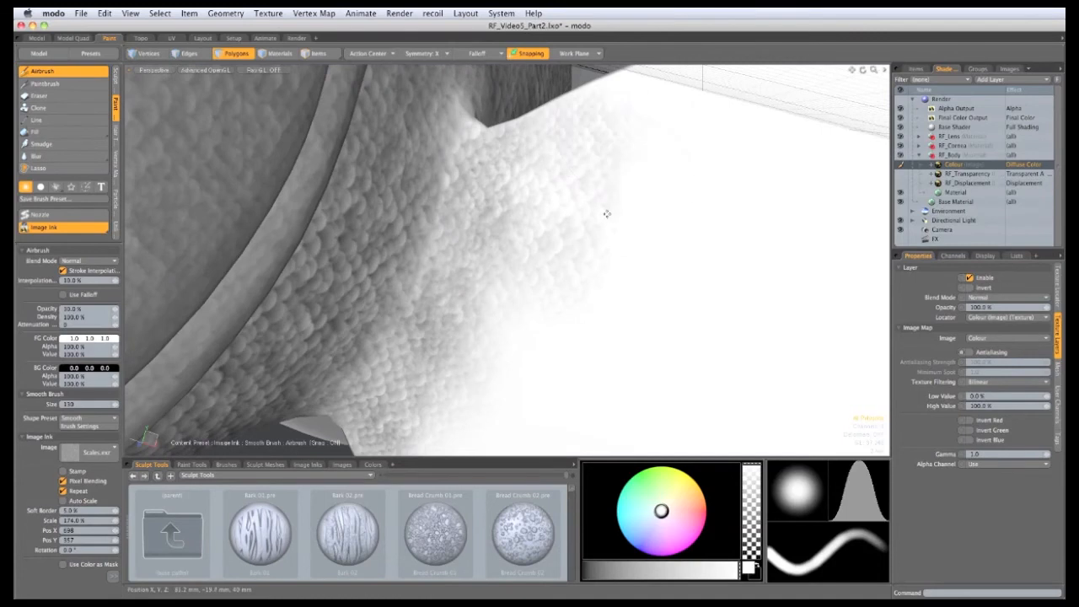
Step: Orbit around to inspect the scaled body and fin, then switch to the Render layout
alt+drag(736, 321, 633, 281)
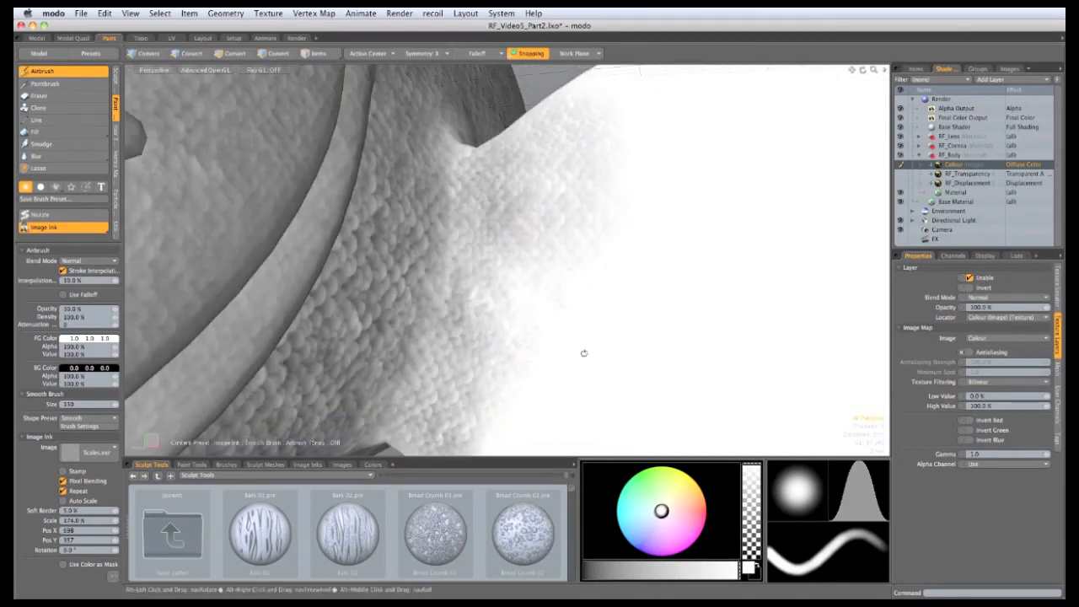
alt+drag(582, 354, 607, 287)
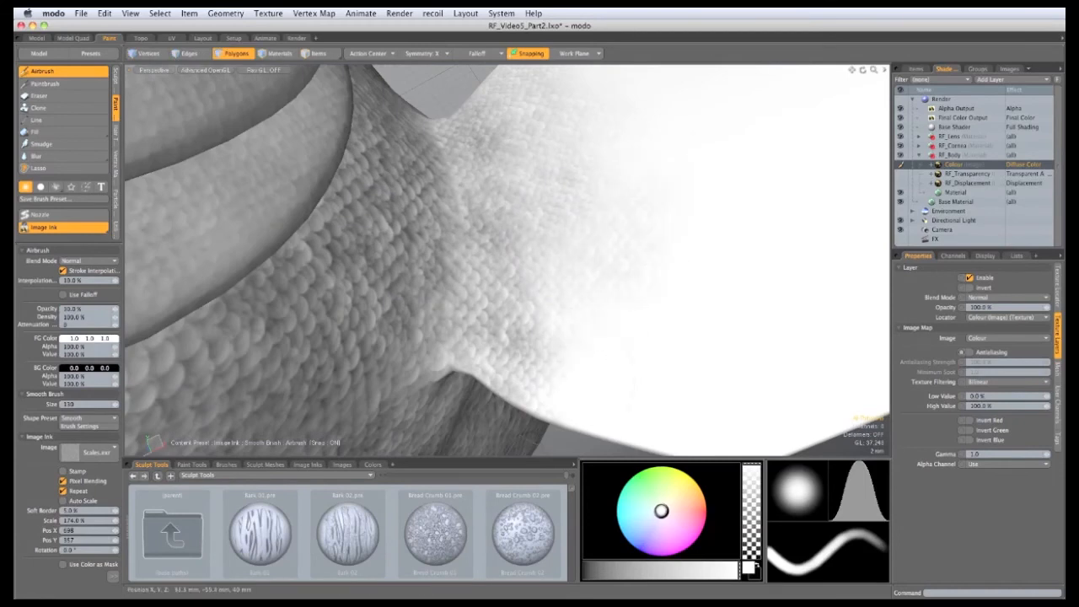
alt+drag(571, 367, 624, 291)
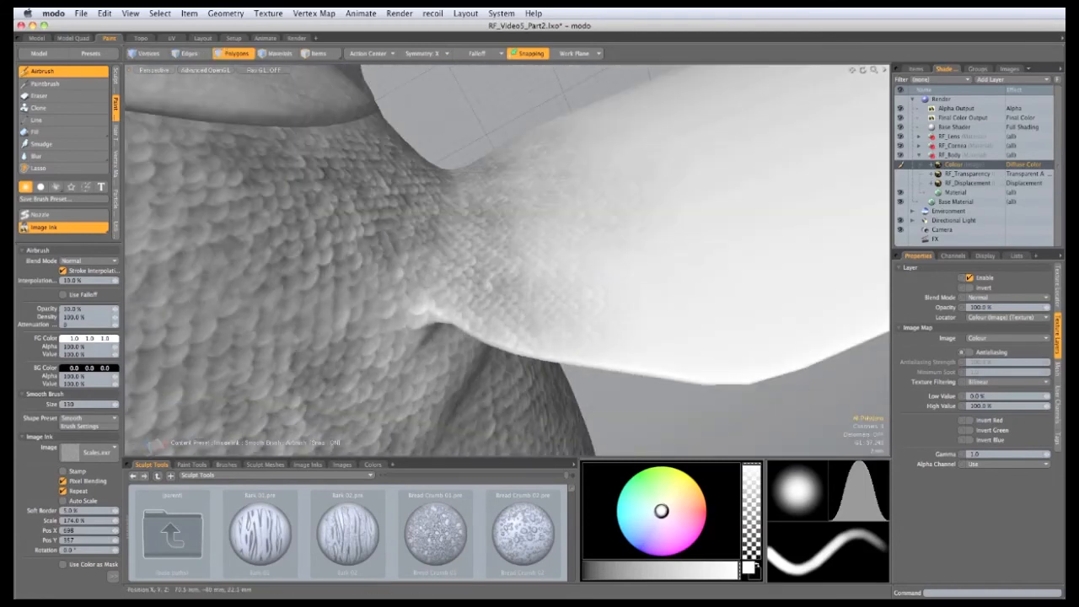
alt+drag(556, 263, 511, 363)
alt+drag(539, 243, 553, 205)
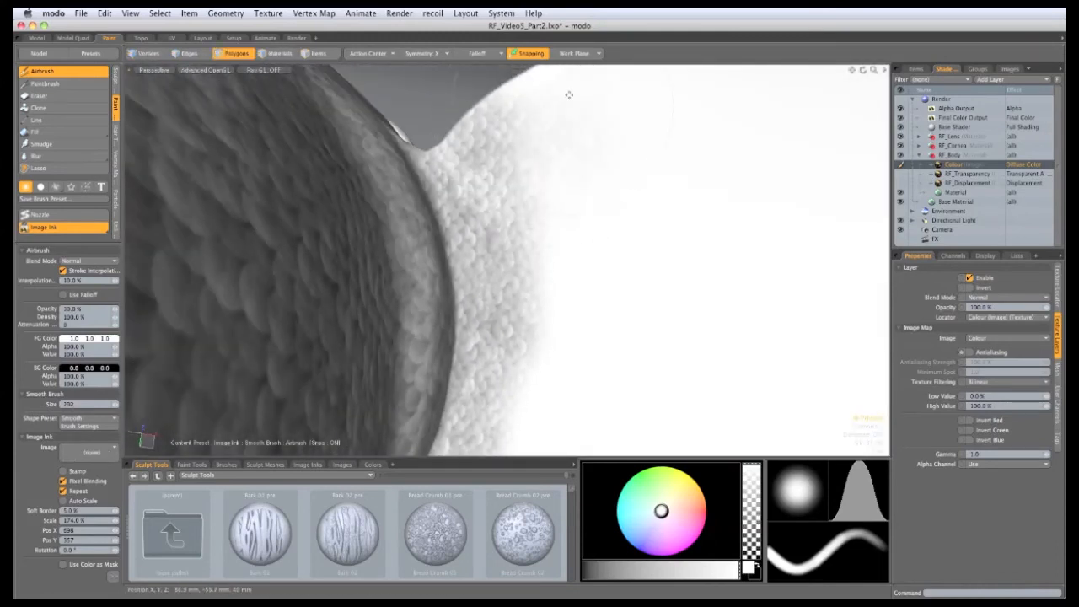
alt+shift+drag(567, 364, 590, 347)
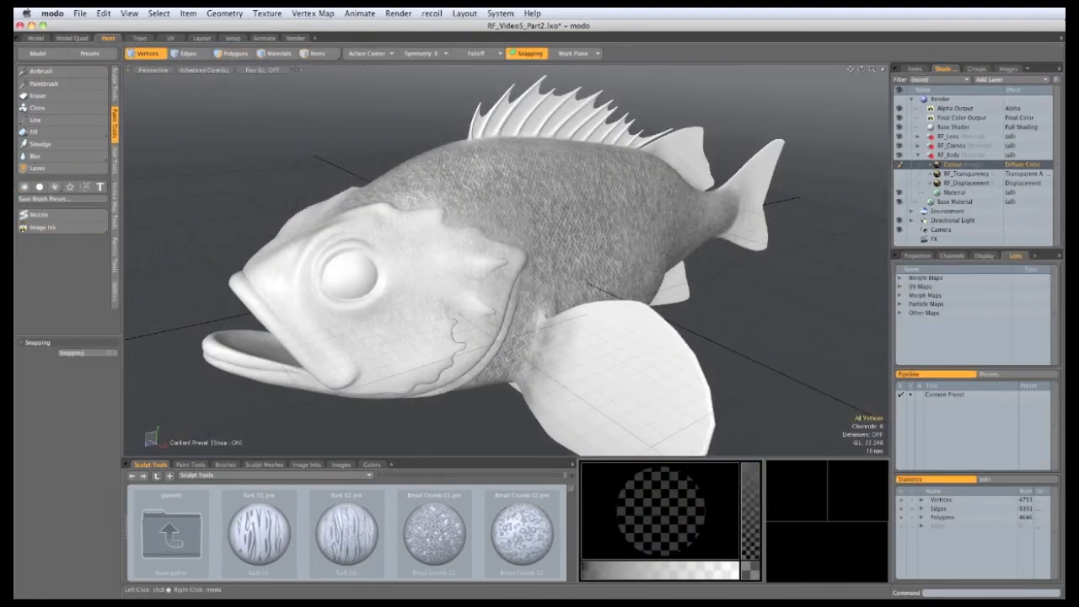
click(289, 39)
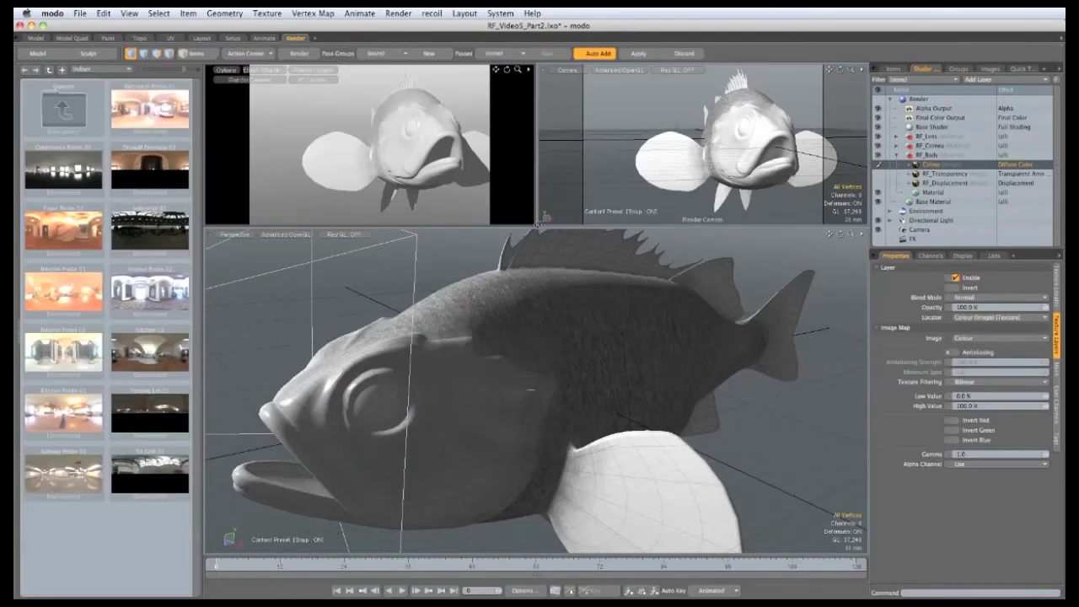
Step: Set the Colour layer's effect to Bump and give the Material a 1 mm bump amplitude
drag(537, 225, 802, 505)
alt+drag(484, 312, 631, 357)
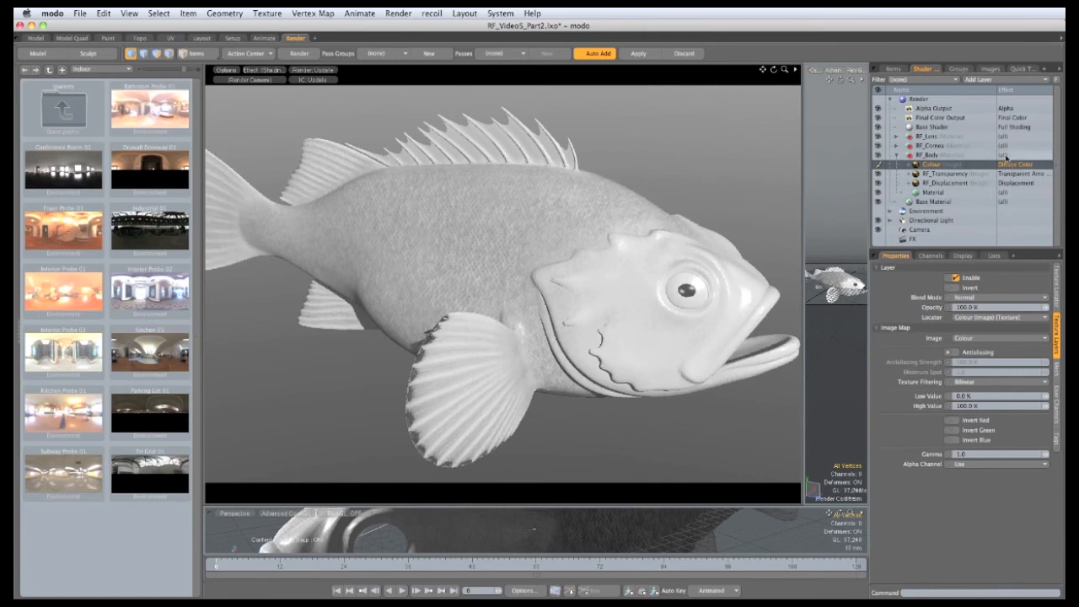
click(1011, 168)
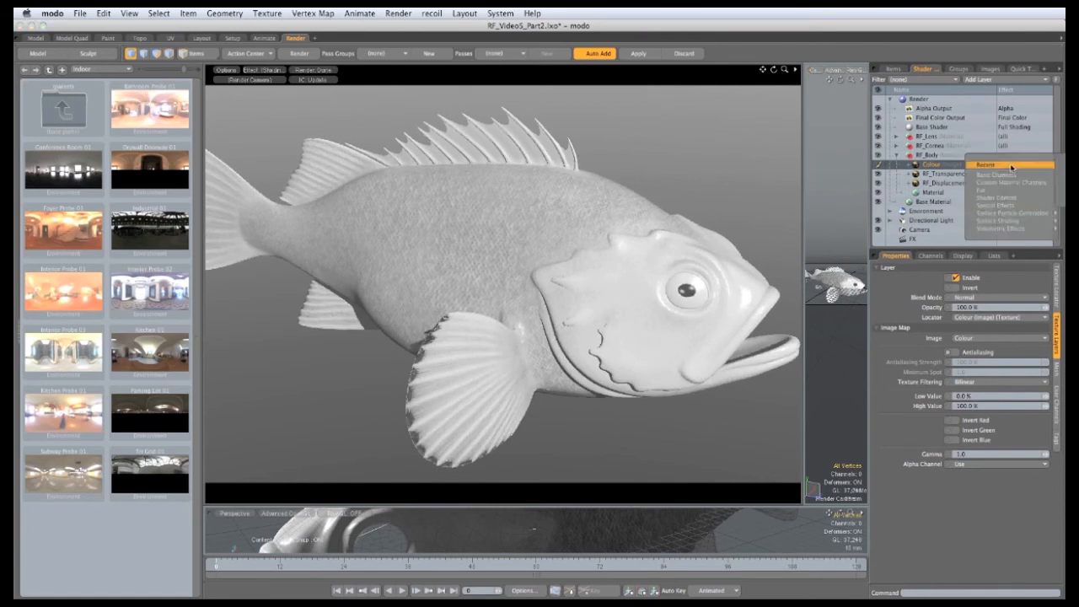
click(1068, 221)
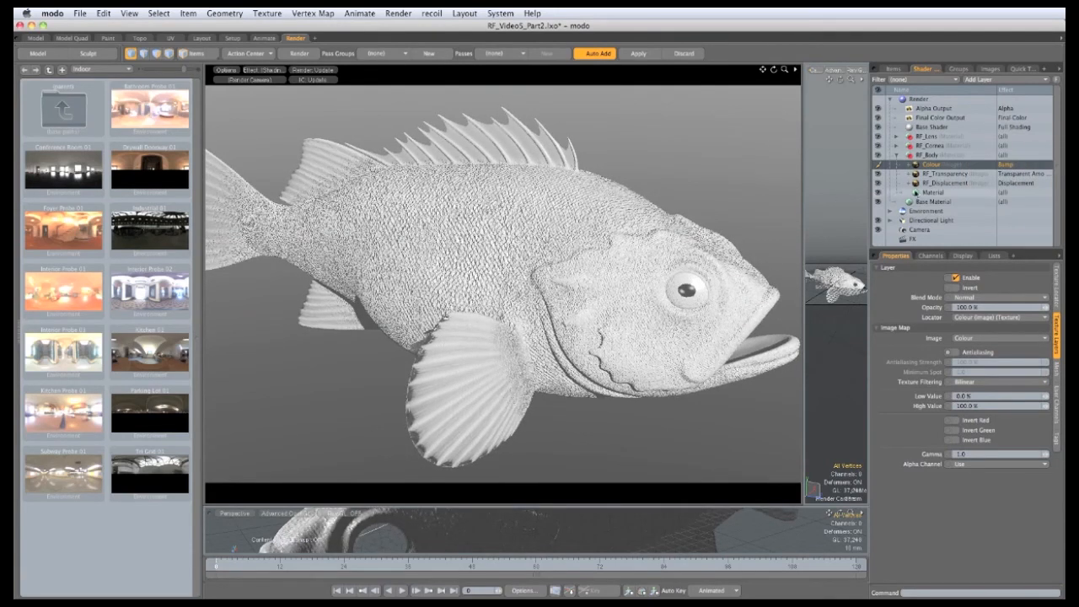
click(932, 194)
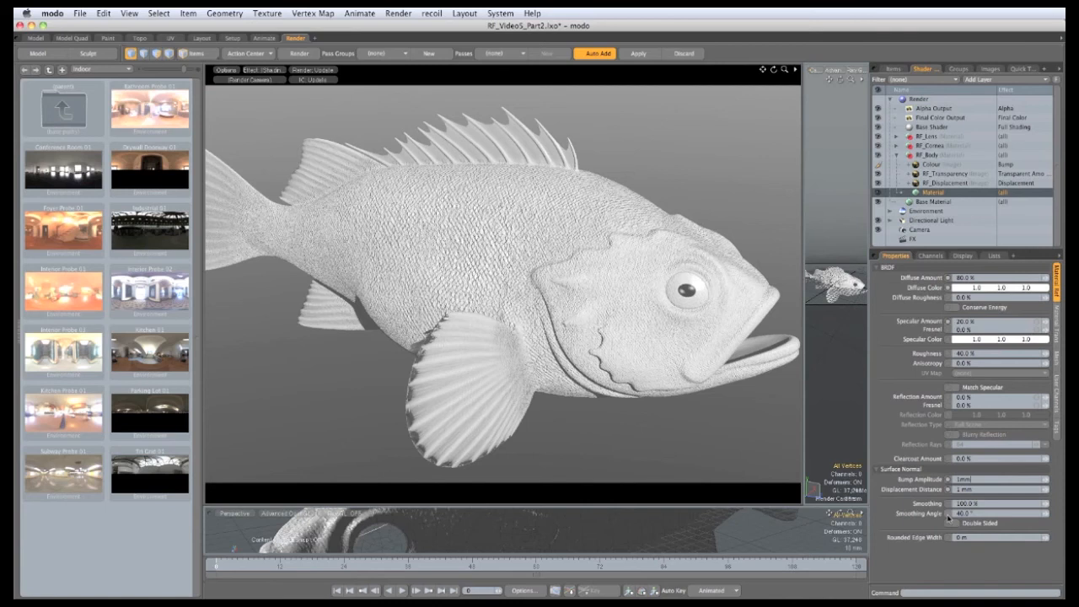
key(Return)
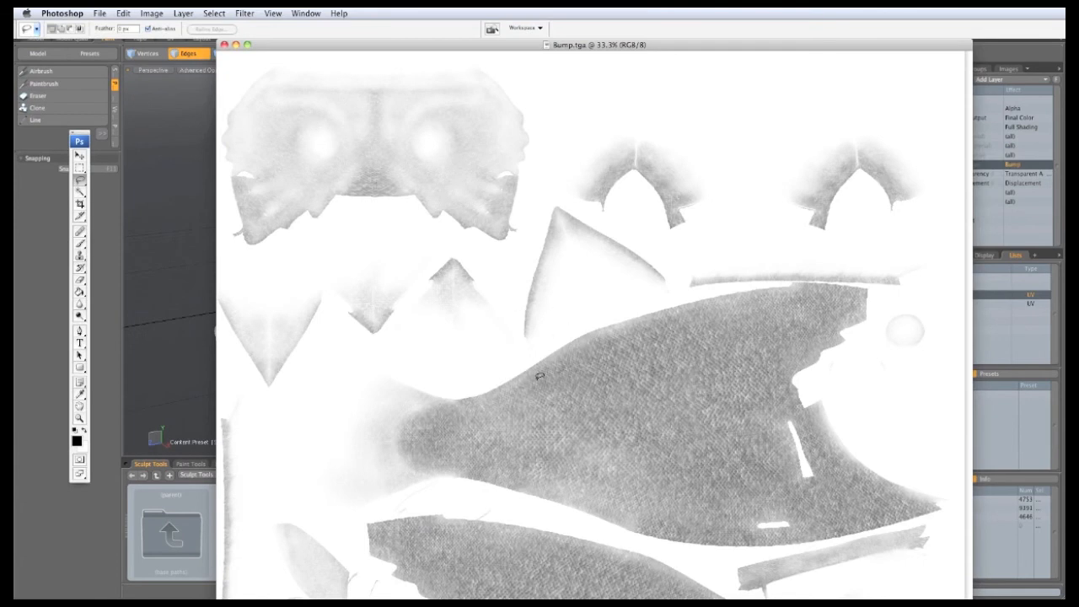
Step: Darken the Bump texture with Levels, raising the black input to about 90
click(149, 15)
mouse_move(169, 42)
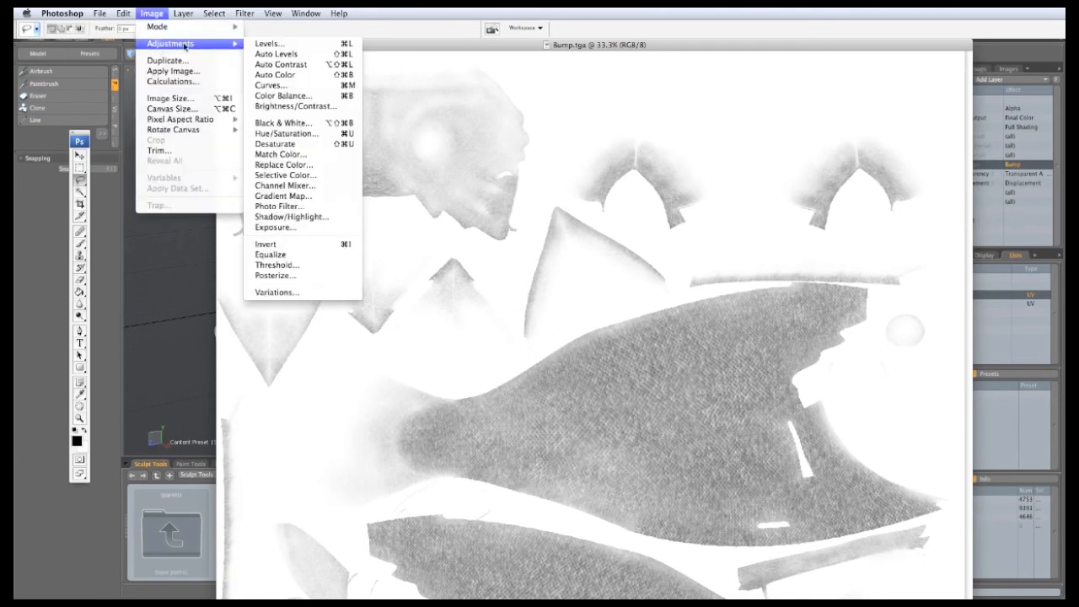
click(261, 43)
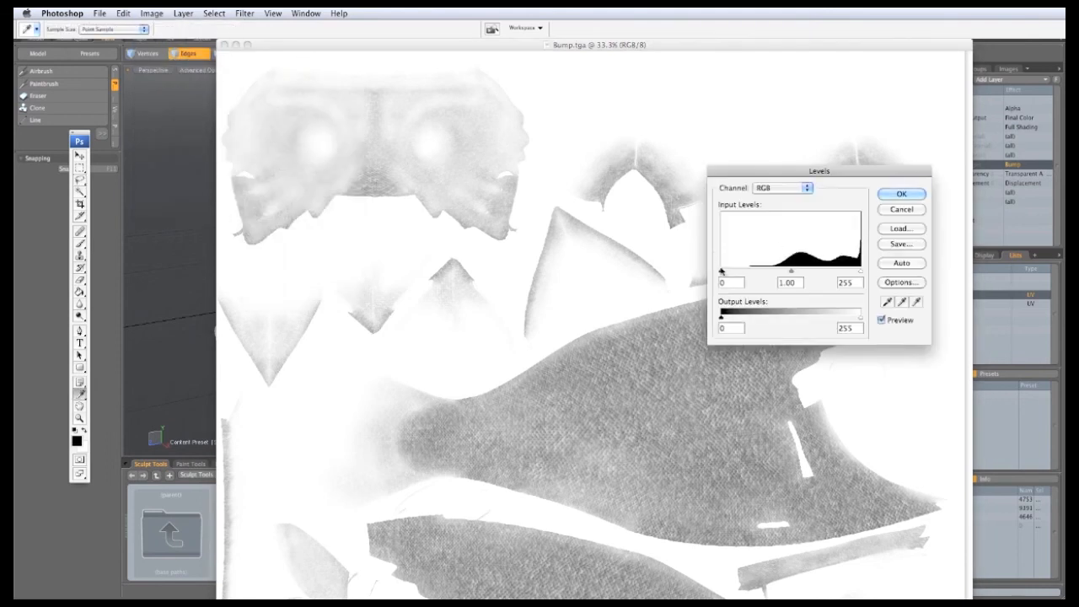
drag(738, 275, 772, 273)
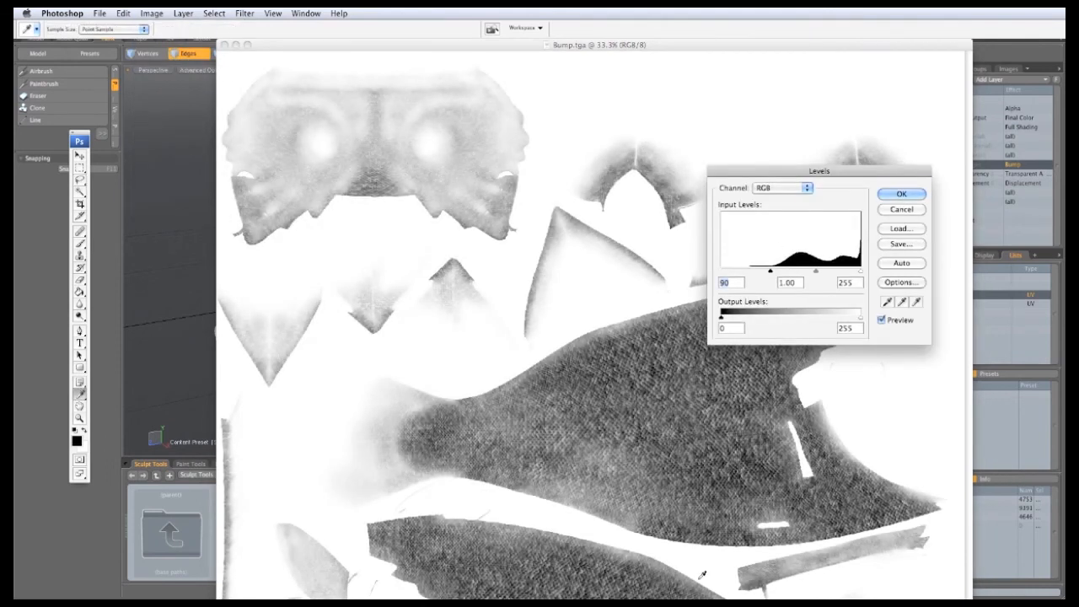
click(901, 194)
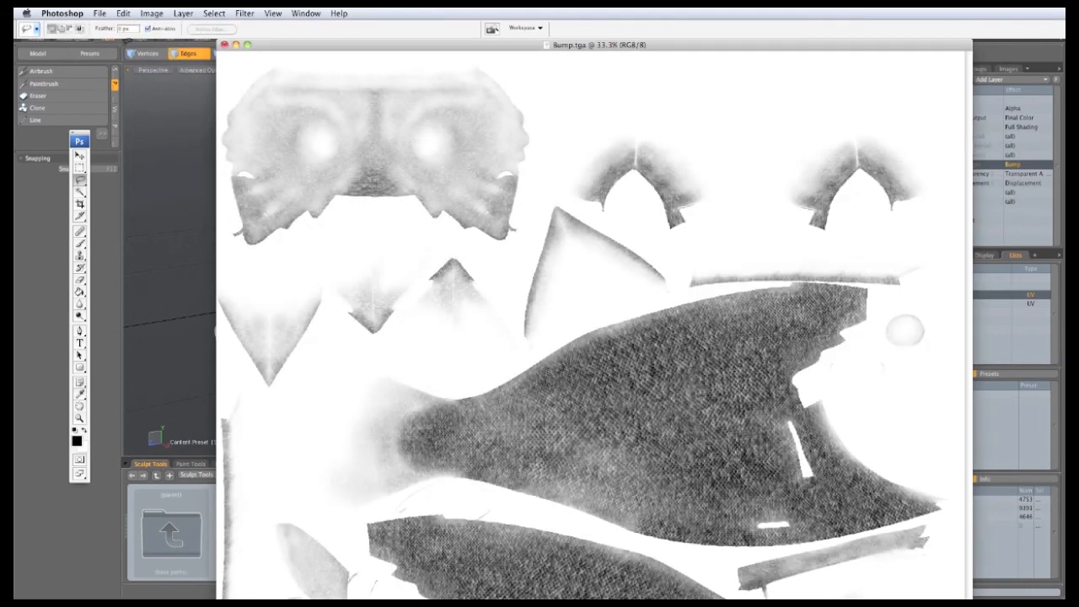
Step: Save the darkened texture as Bump.png in PNG format
click(100, 14)
click(128, 142)
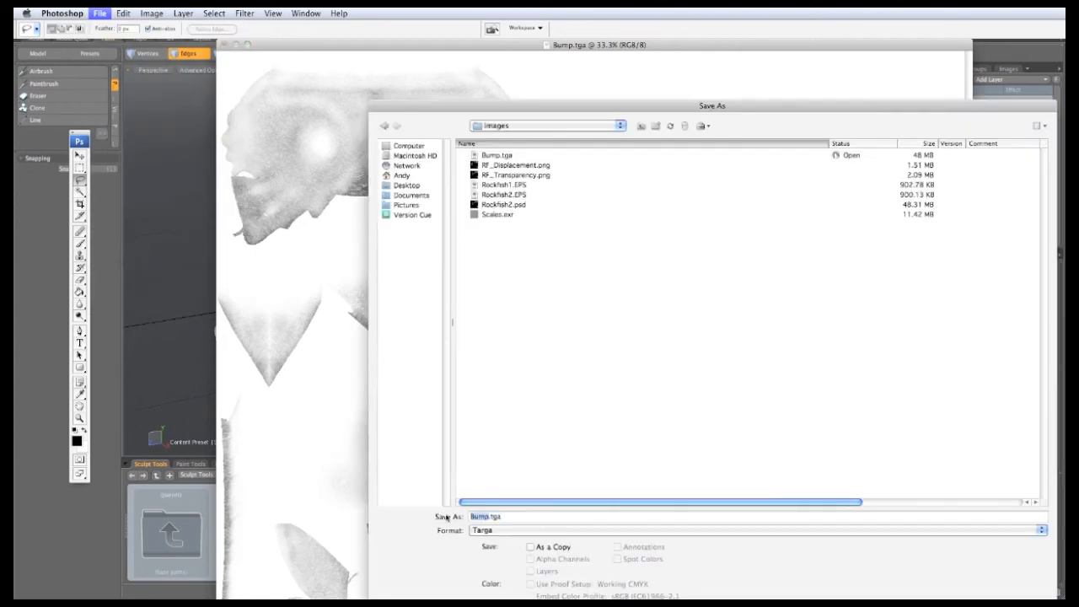
click(501, 530)
click(497, 504)
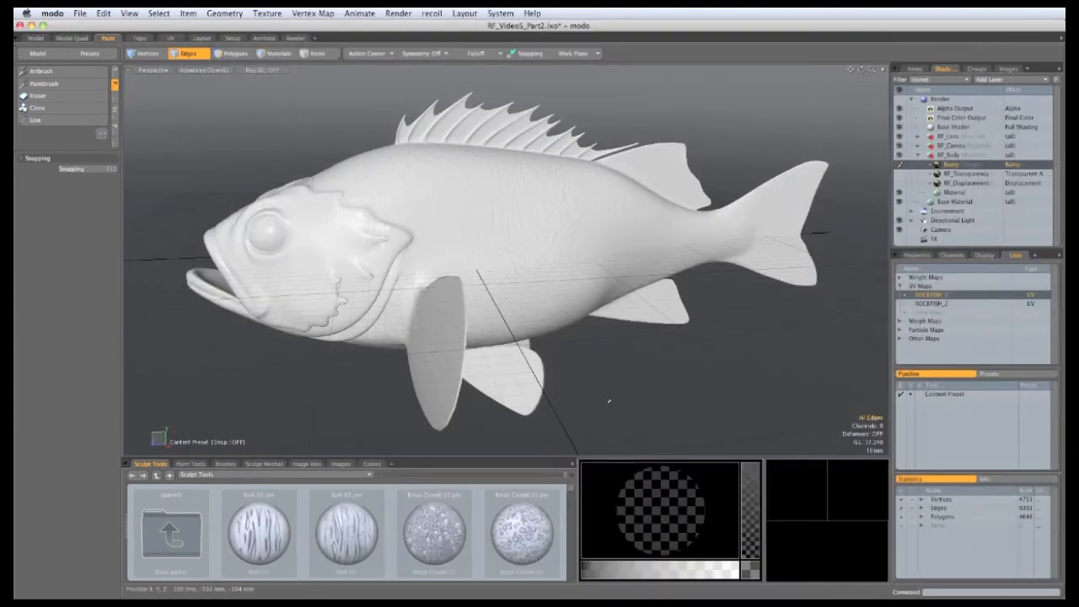
Step: Add a new blank colour texture named Base.tga to the fish
alt+drag(590, 410, 508, 260)
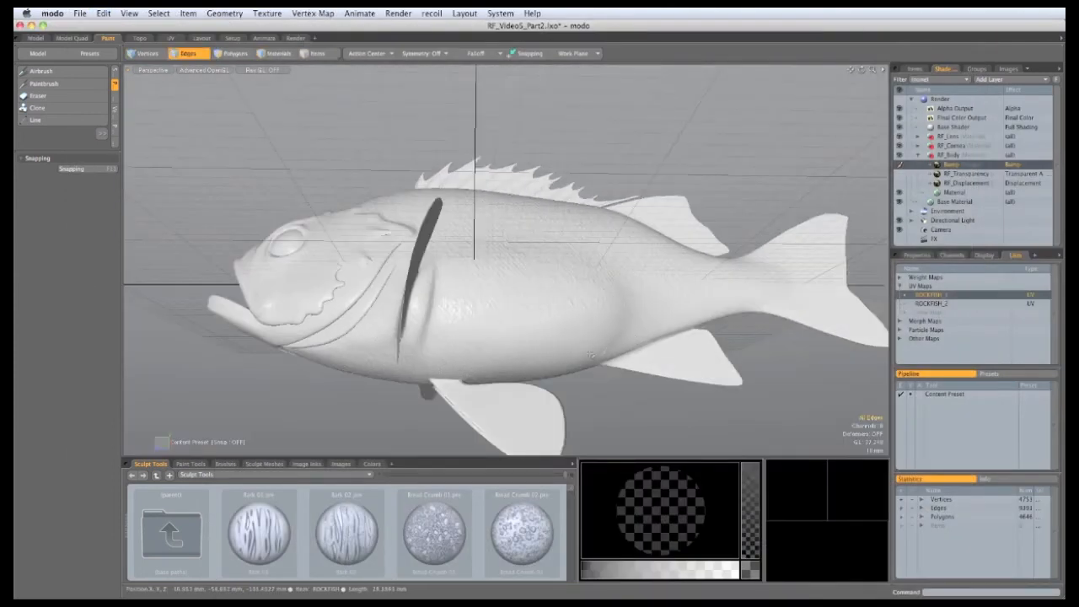
alt+drag(589, 354, 861, 305)
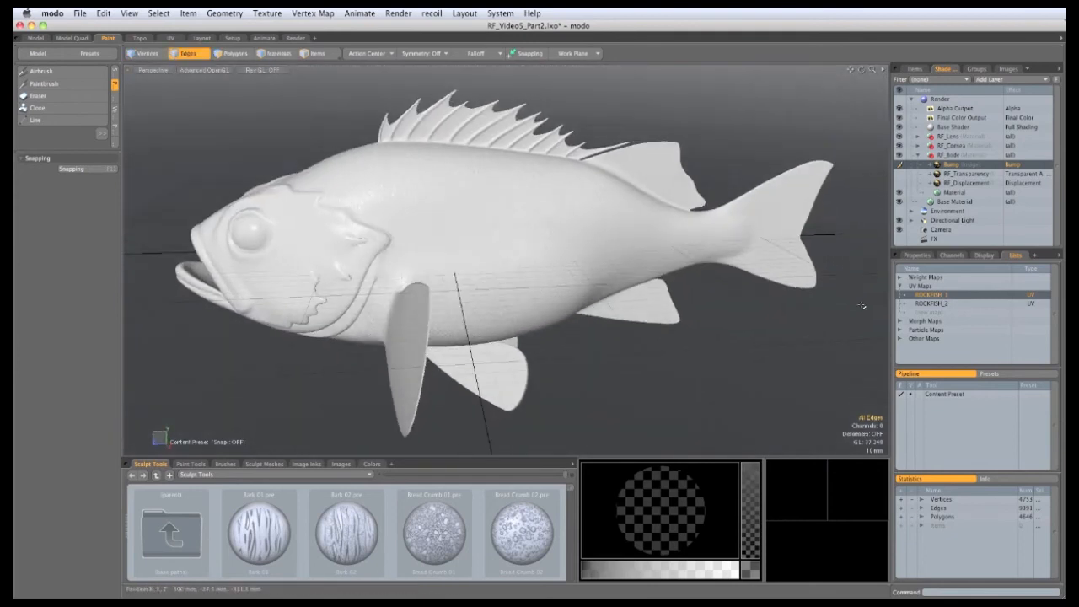
click(265, 13)
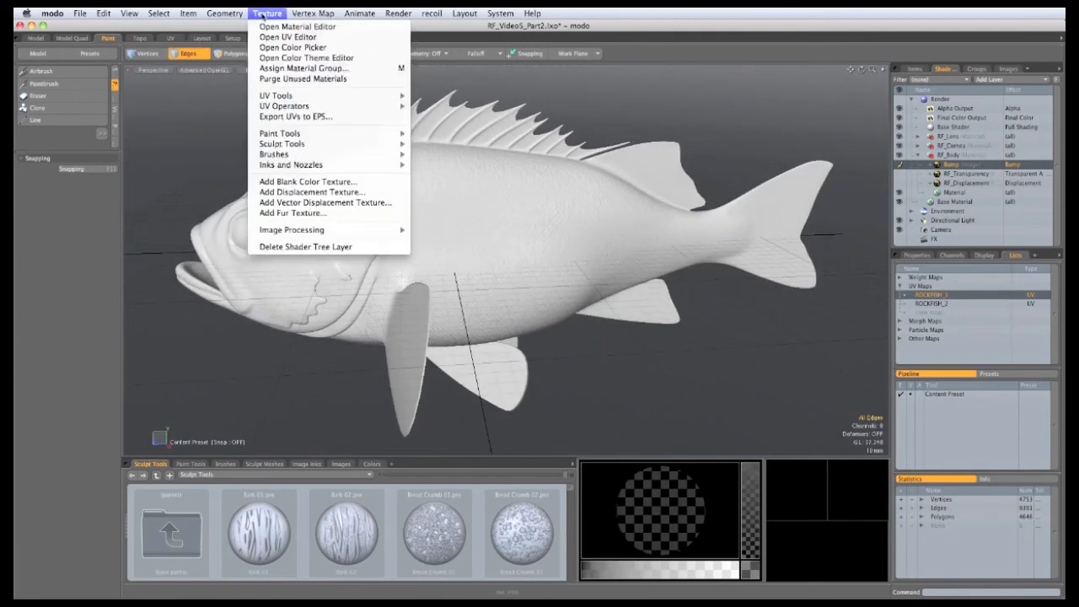
click(271, 181)
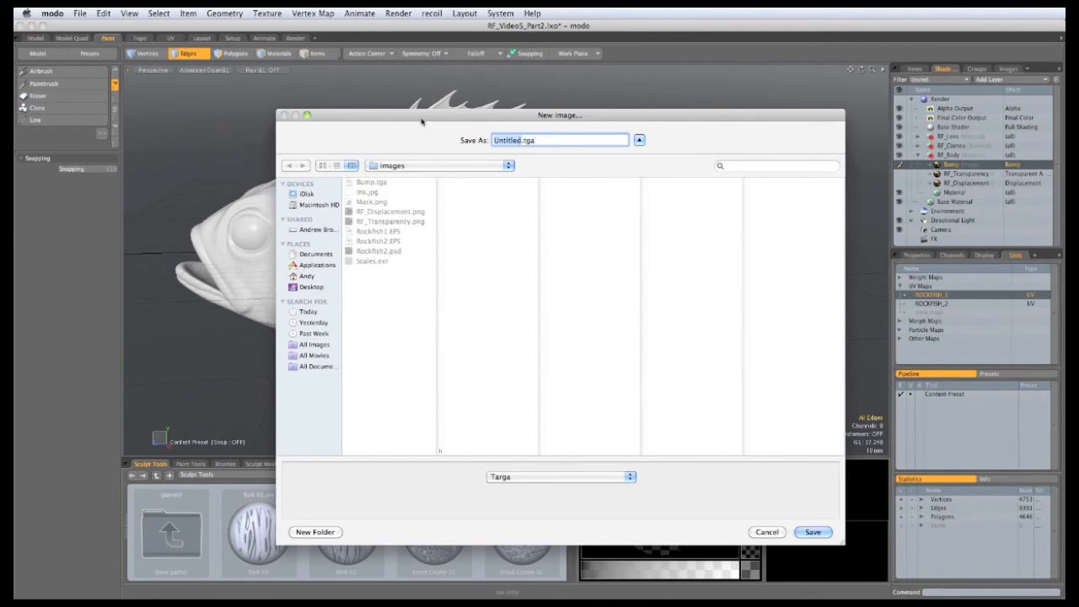
text(Base)
click(813, 533)
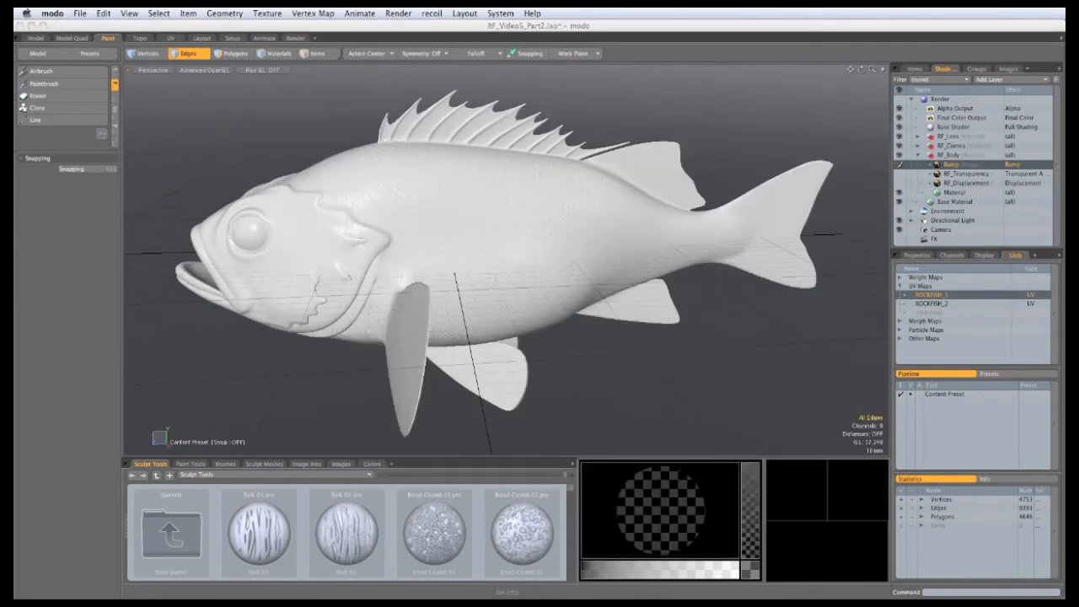
Step: Make the Base image 4096×4096 RGB, filled with cream (1.0 0.92 0.65)
click(289, 227)
click(289, 229)
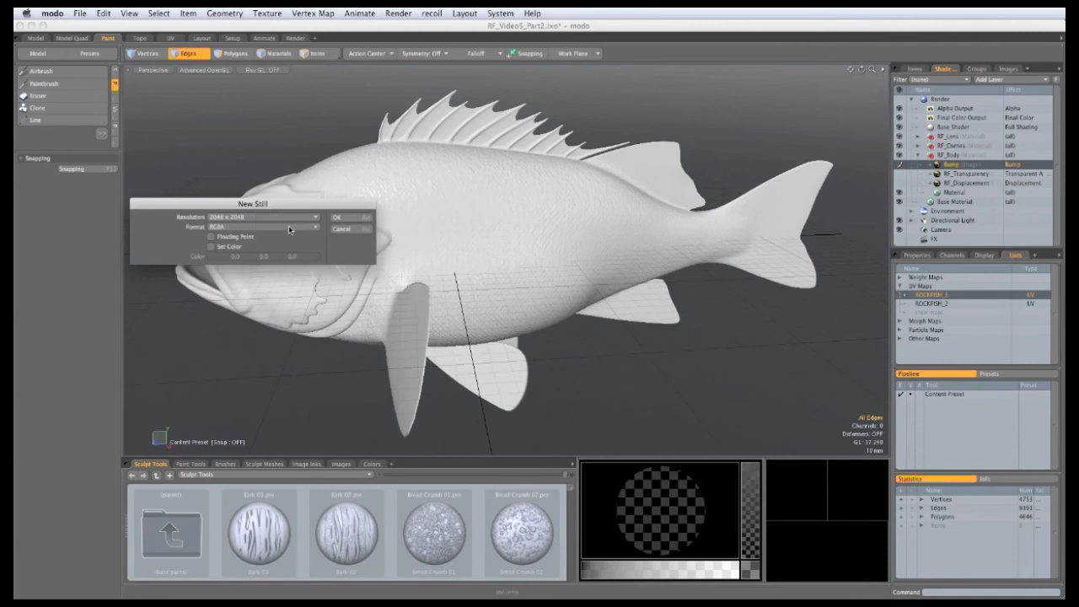
click(254, 228)
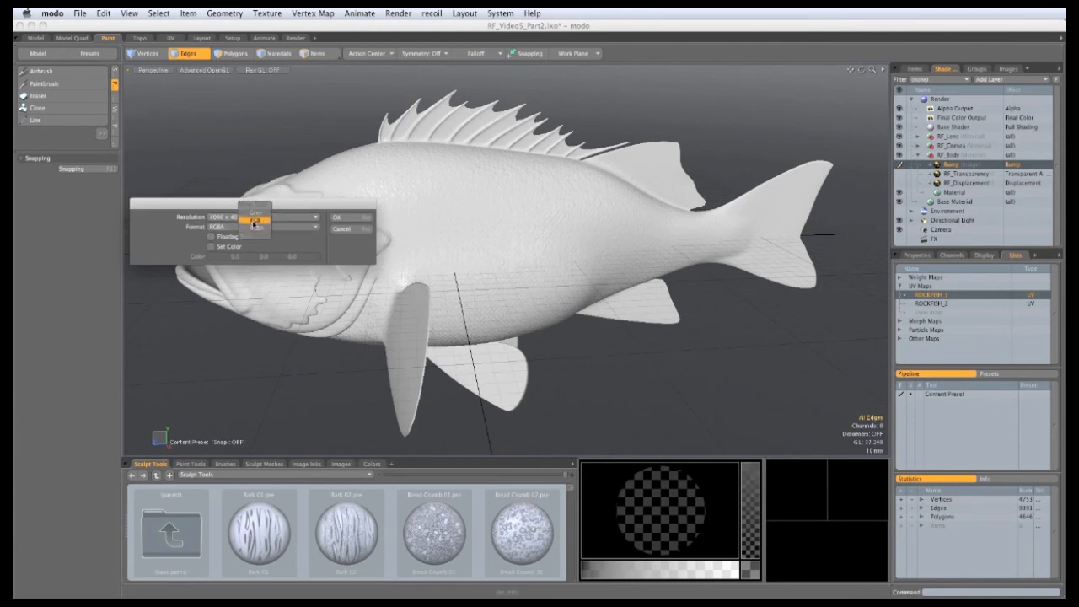
click(254, 221)
click(211, 246)
click(221, 257)
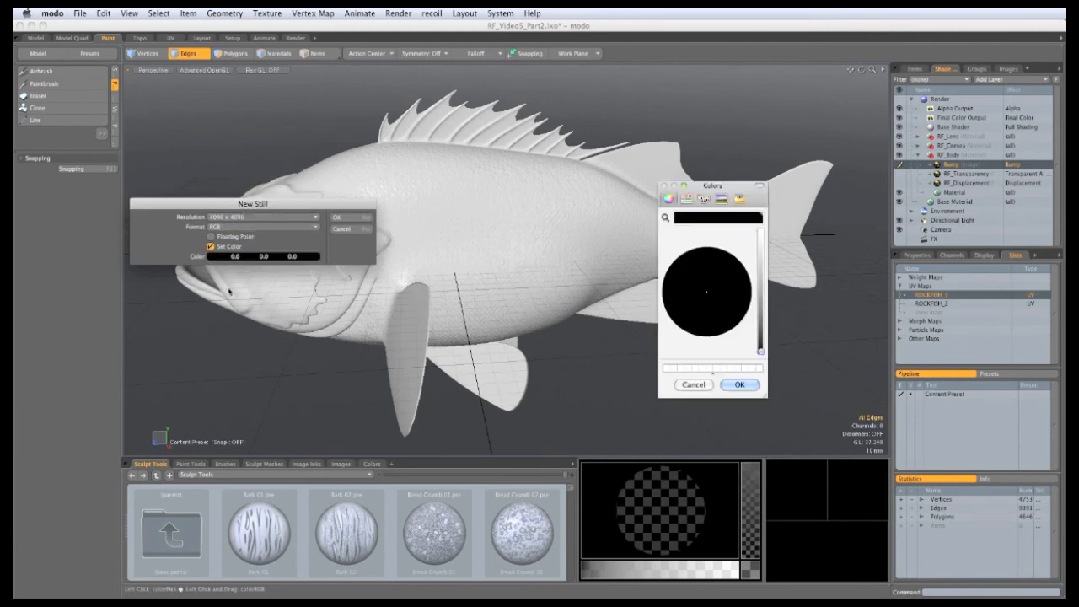
drag(761, 351, 762, 232)
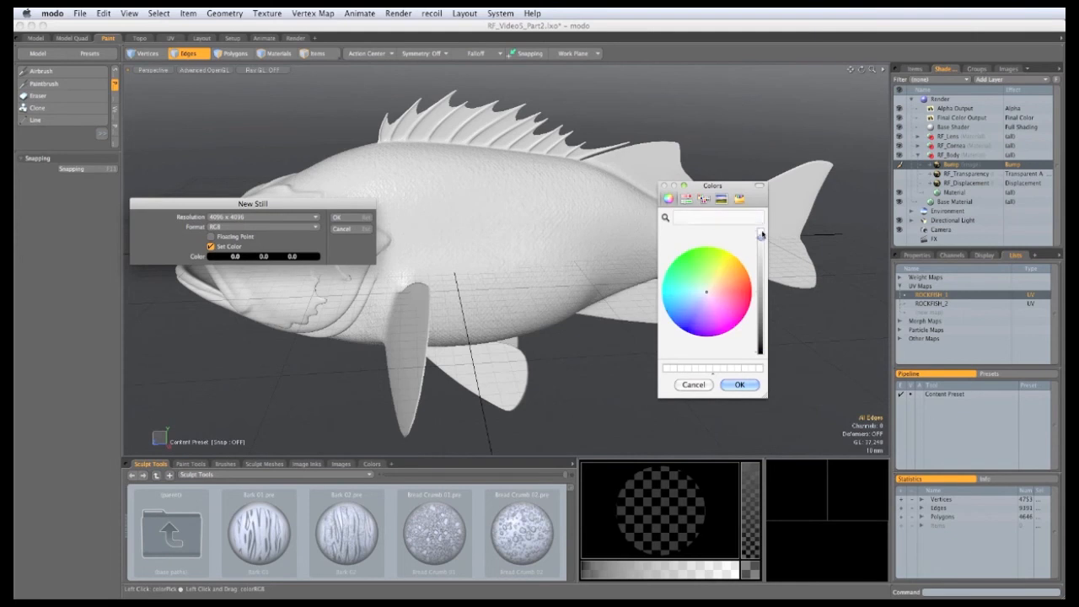
click(716, 285)
drag(708, 292, 710, 288)
click(739, 385)
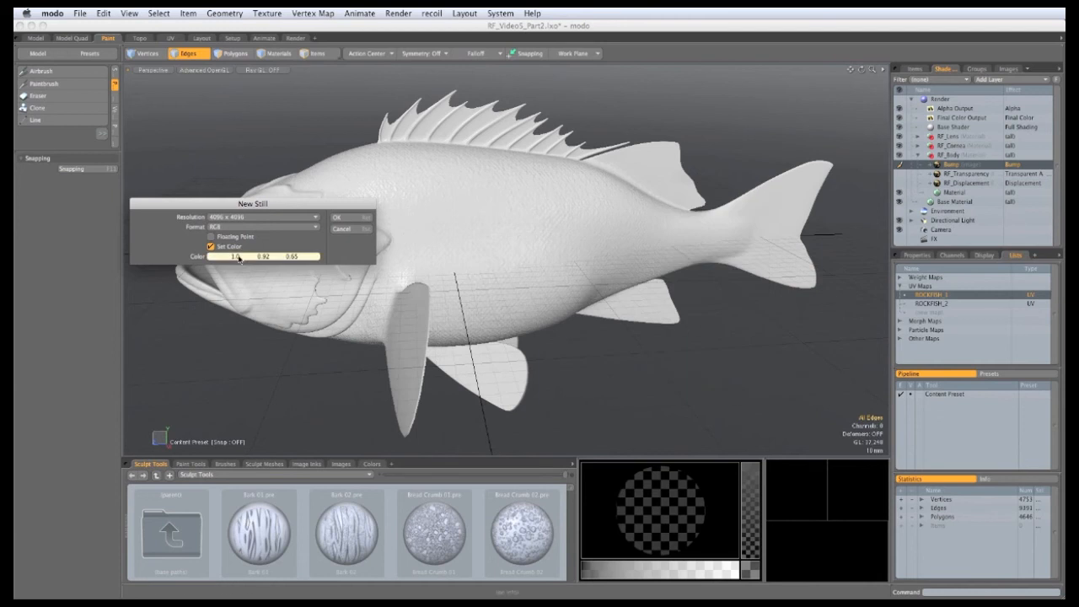
click(342, 218)
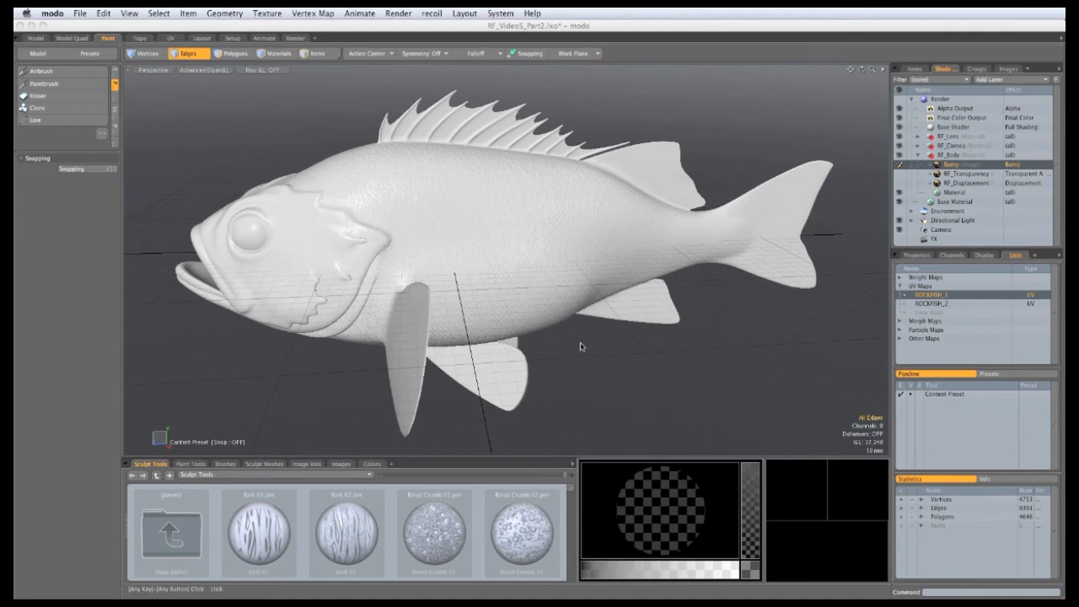
alt+drag(577, 346, 497, 299)
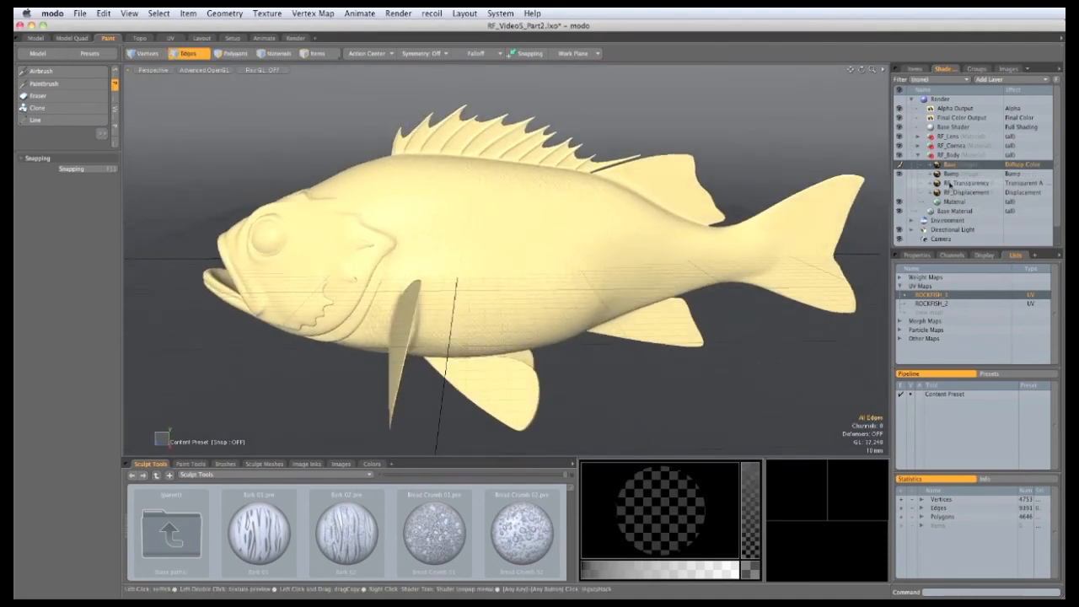
Step: Set the Base texture layer's gamma to 0.4546 in its properties
click(917, 254)
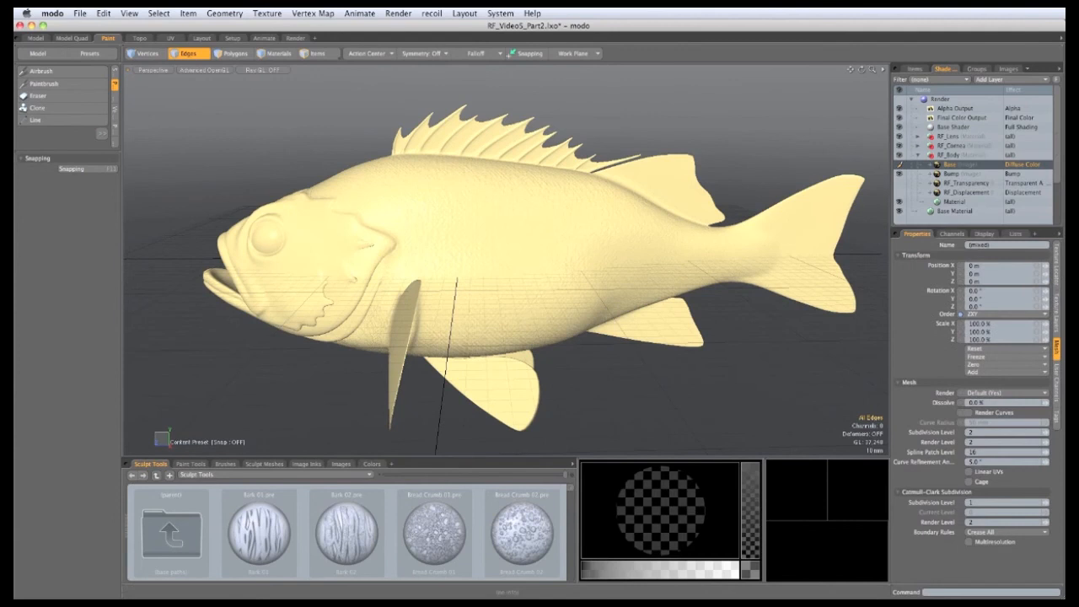
click(1056, 301)
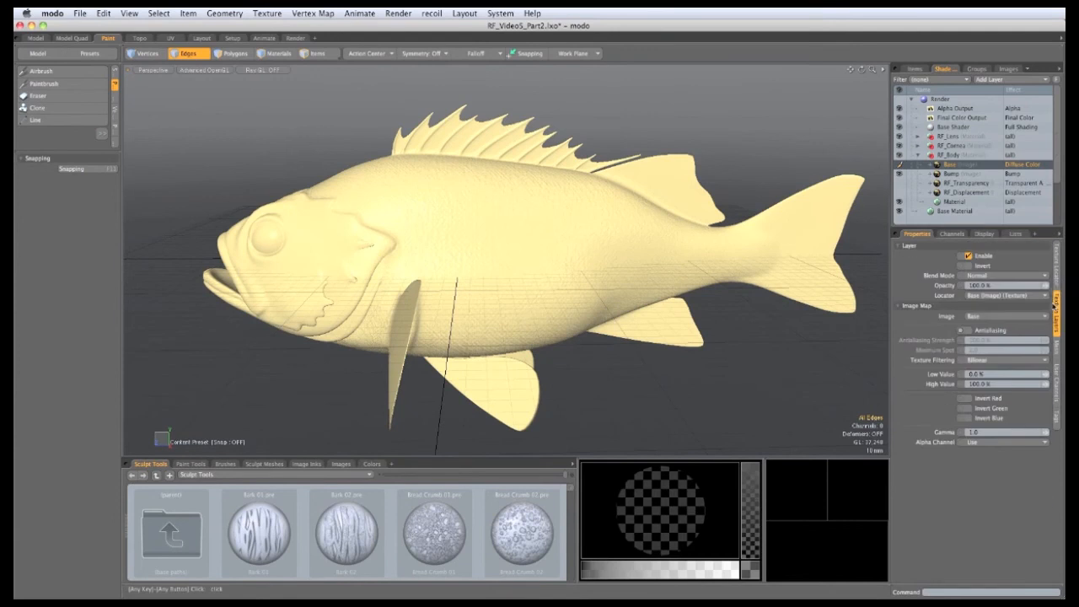
click(949, 119)
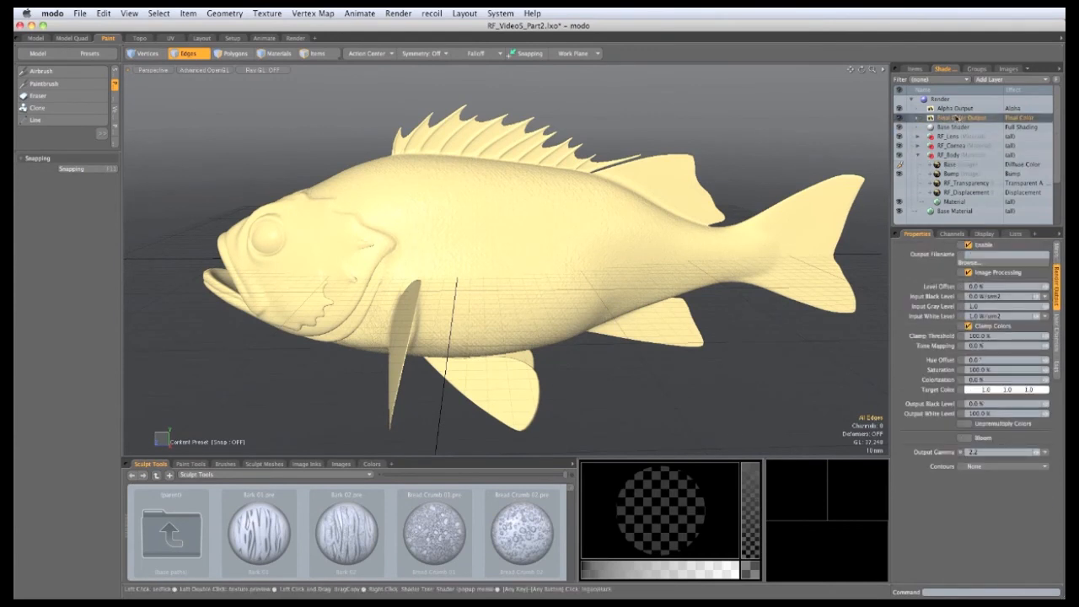
click(950, 164)
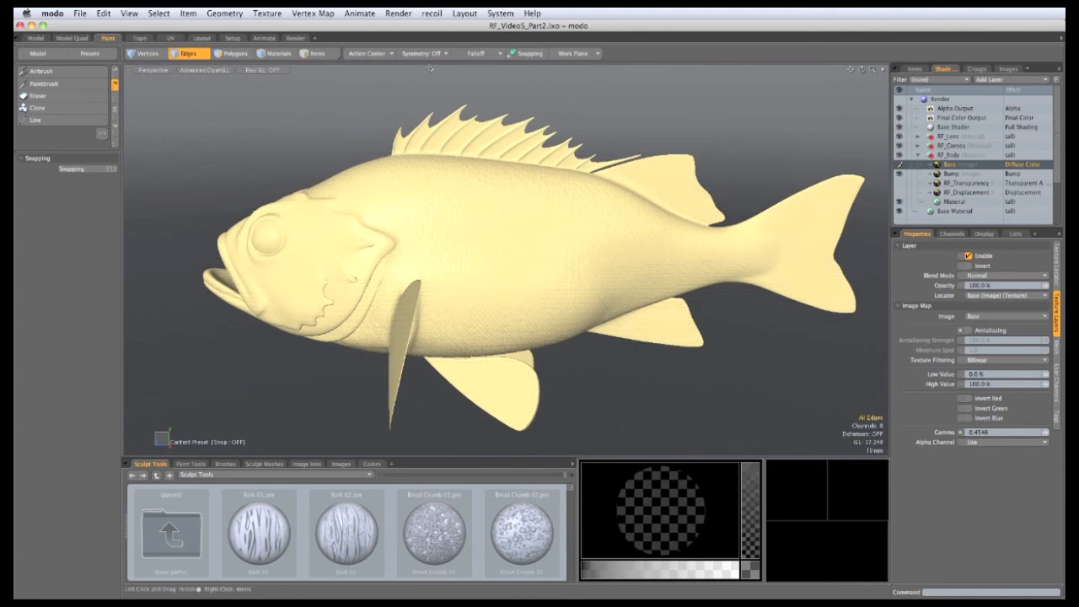
Step: Turn on X symmetry and select the Airbrush tool
click(433, 54)
click(436, 57)
click(101, 133)
click(38, 70)
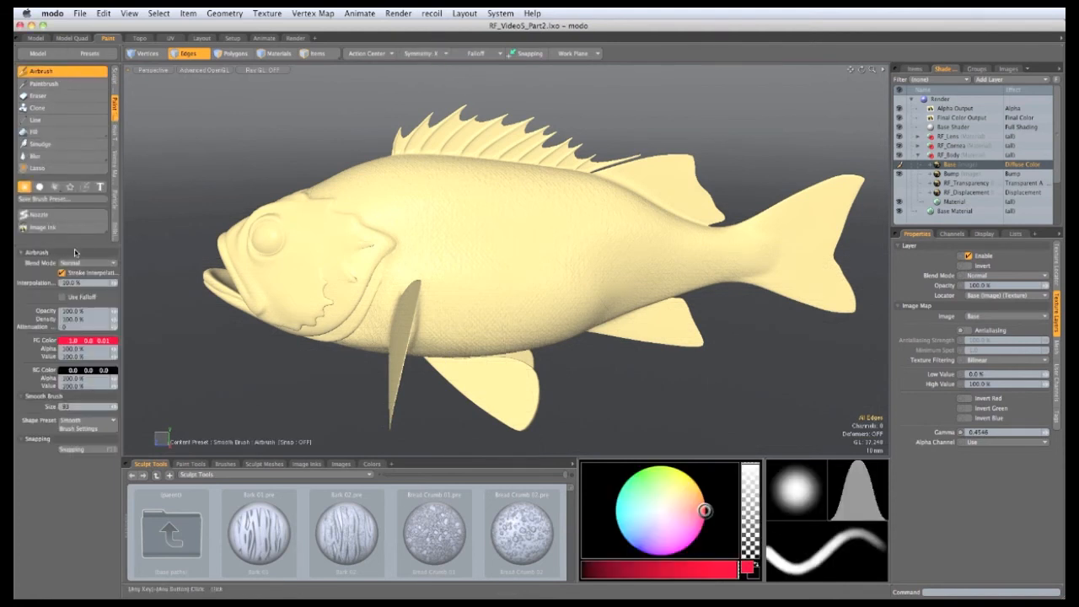
Step: Pick a near-white paint colour and airbrush the fish's belly pale
click(663, 510)
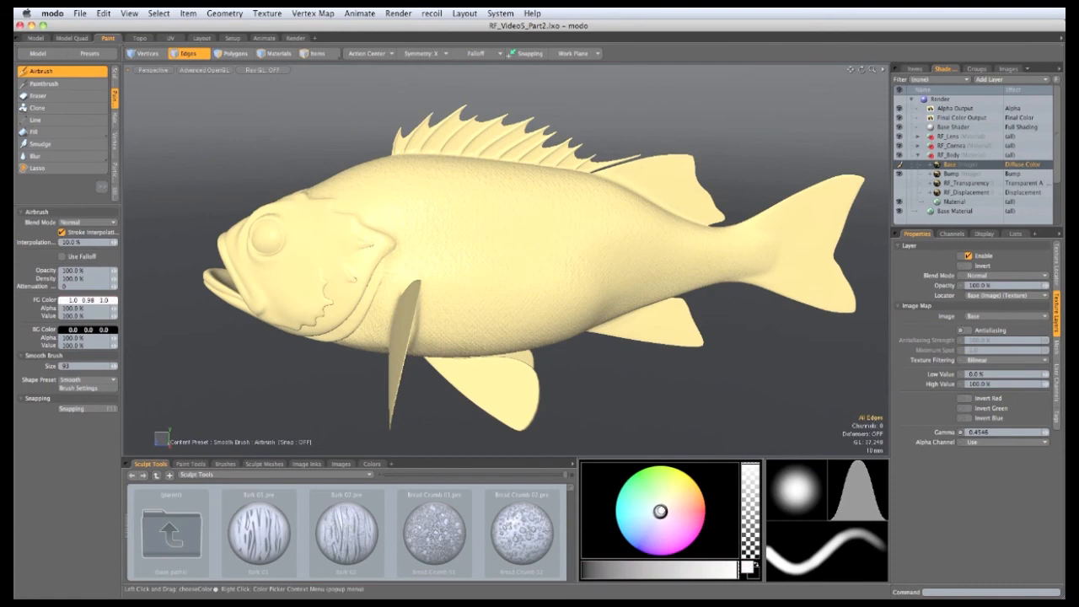
click(663, 510)
click(663, 510)
mouse_move(454, 339)
alt+mouse_down()
mouse_move(432, 359)
mouse_move(472, 284)
mouse_move(457, 291)
alt+mouse_up()
mouse_move(437, 280)
right_down()
mouse_move(498, 281)
mouse_move(487, 281)
right_up()
mouse_move(455, 268)
mouse_down()
mouse_move(443, 256)
mouse_move(458, 248)
mouse_move(434, 270)
mouse_up()
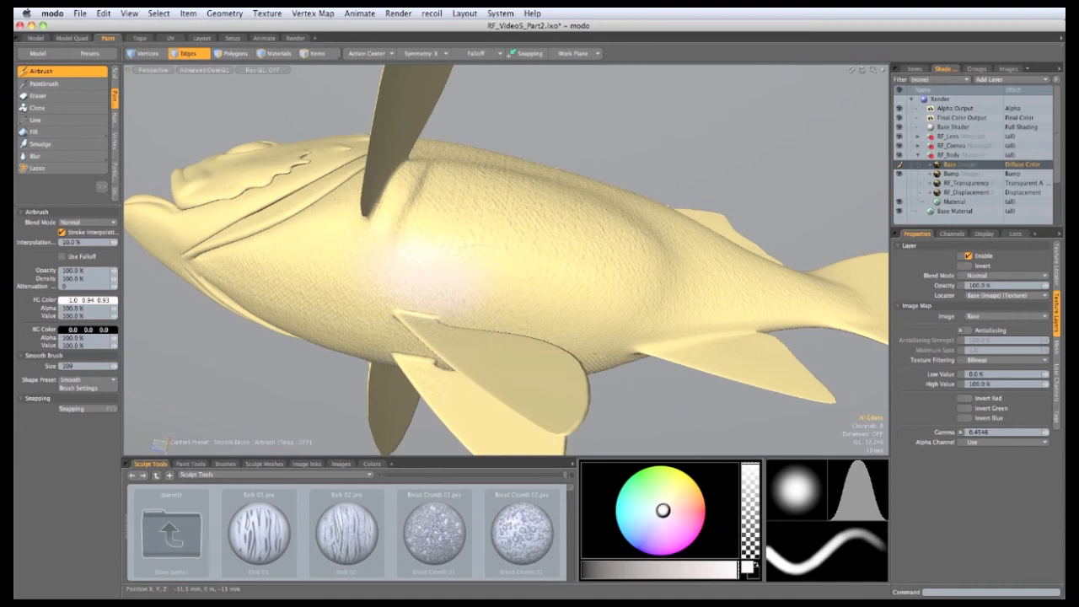
Step: Airbrush a pale patch on the underside near the tail base
alt+drag(401, 259, 456, 300)
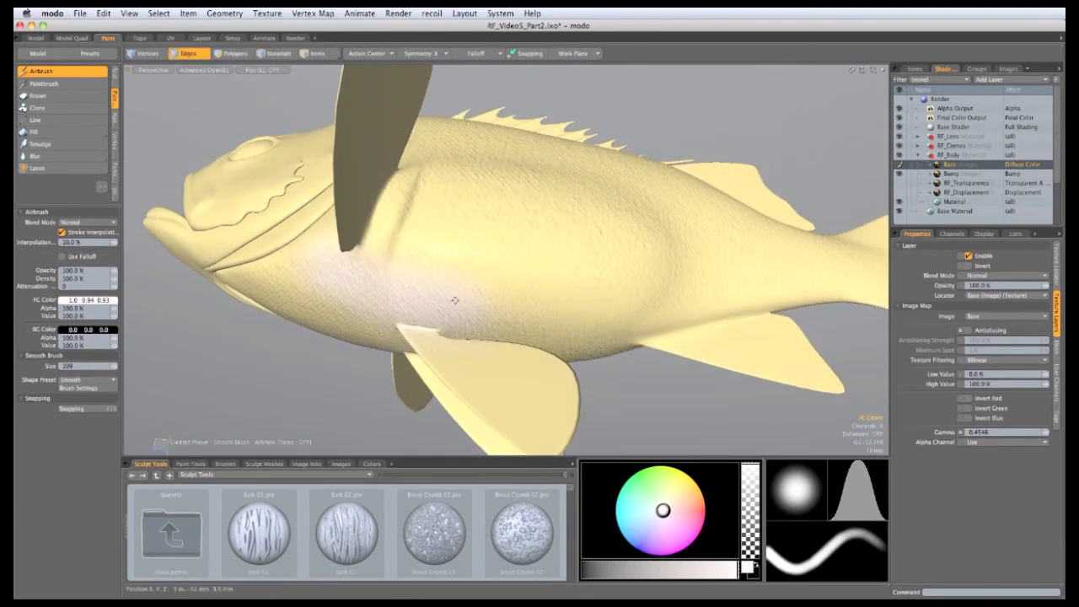
alt+drag(456, 341, 441, 383)
alt+drag(471, 337, 417, 303)
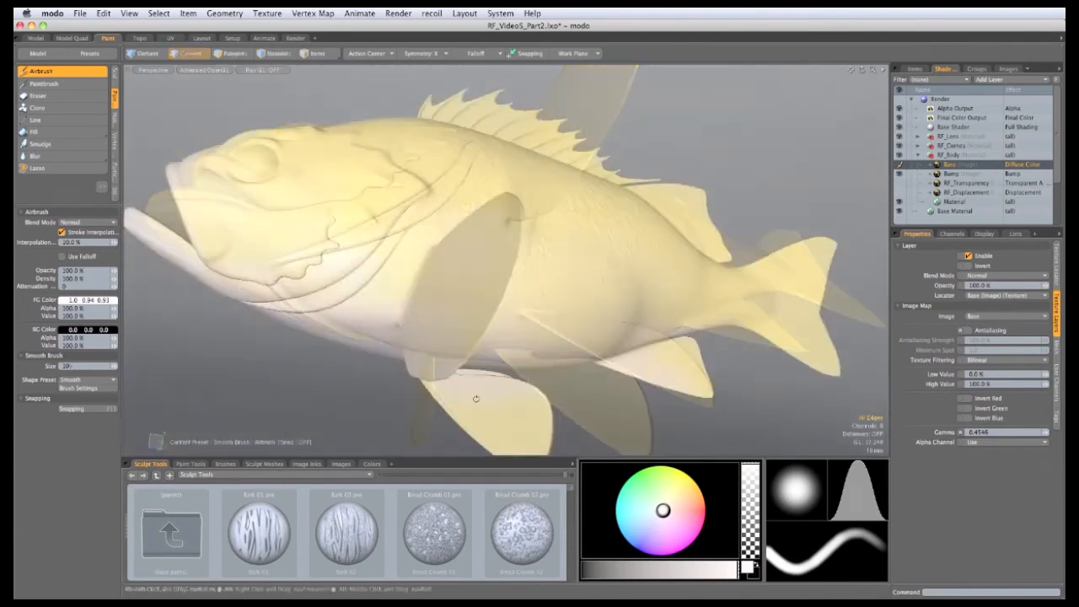
mouse_move(386, 213)
alt+mouse_down()
mouse_move(435, 290)
mouse_move(516, 339)
mouse_move(609, 268)
mouse_move(504, 206)
mouse_move(499, 385)
alt+mouse_up()
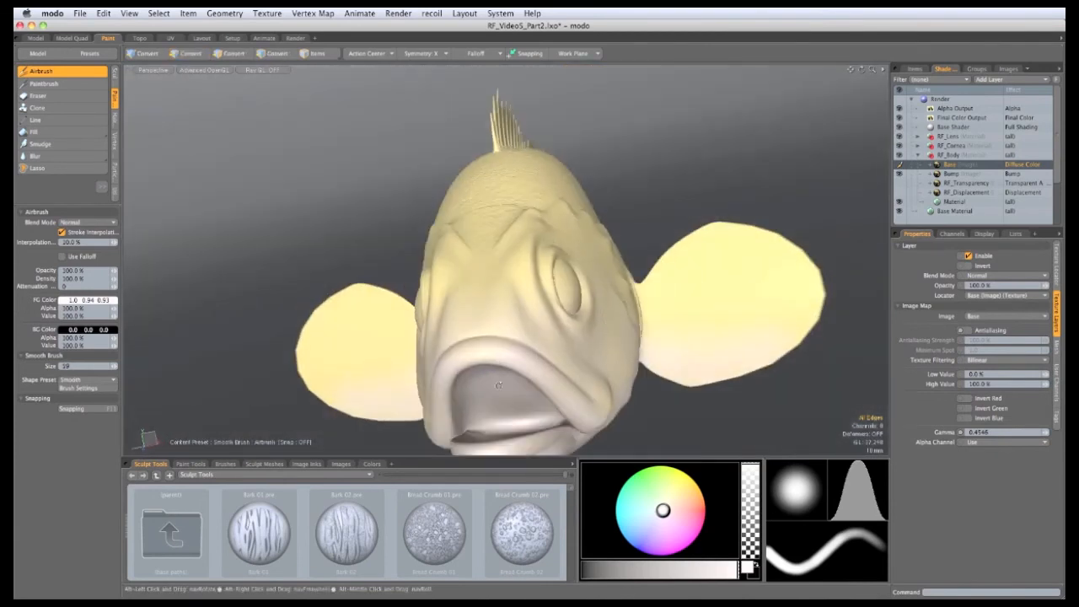
alt+drag(756, 350, 589, 260)
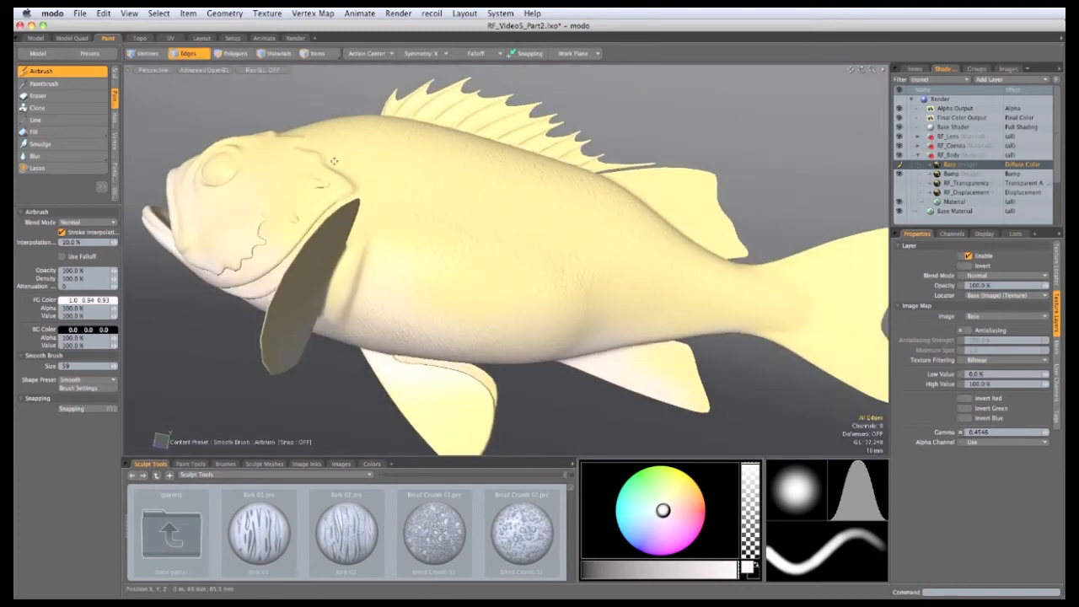
mouse_move(655, 334)
alt+shift+mouse_down()
mouse_move(530, 296)
mouse_move(656, 311)
alt+shift+mouse_up()
right_drag(703, 301, 701, 302)
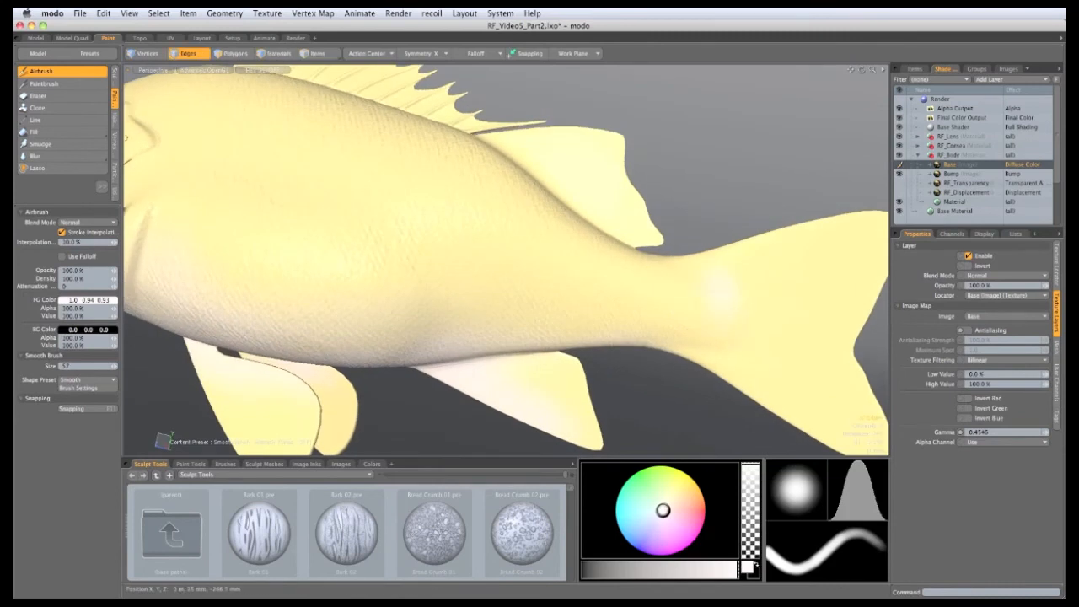
alt+drag(667, 322, 662, 330)
right_drag(691, 310, 702, 309)
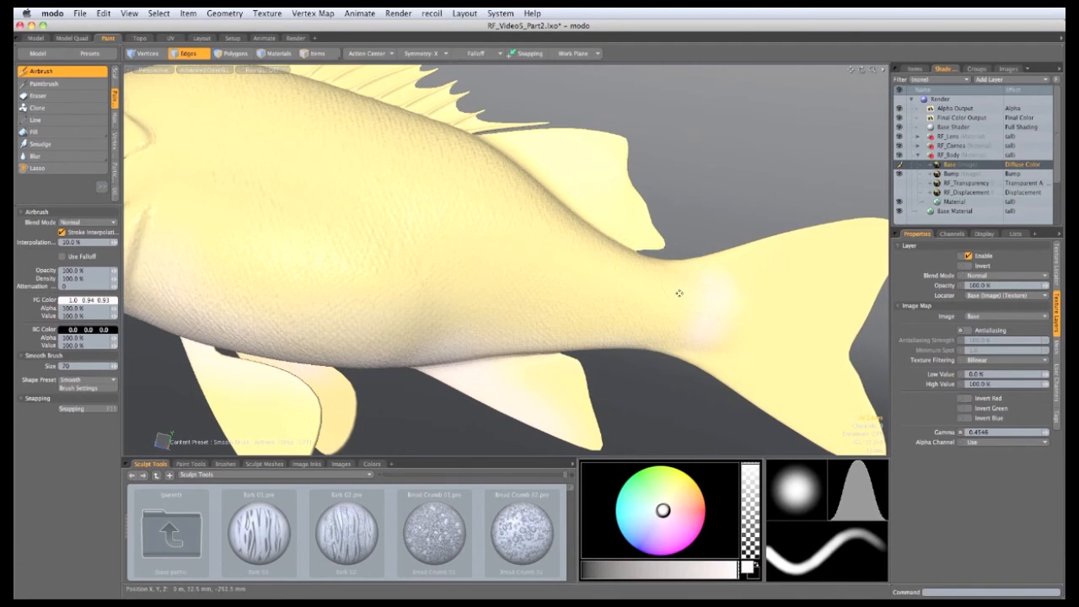
alt+drag(680, 294, 710, 294)
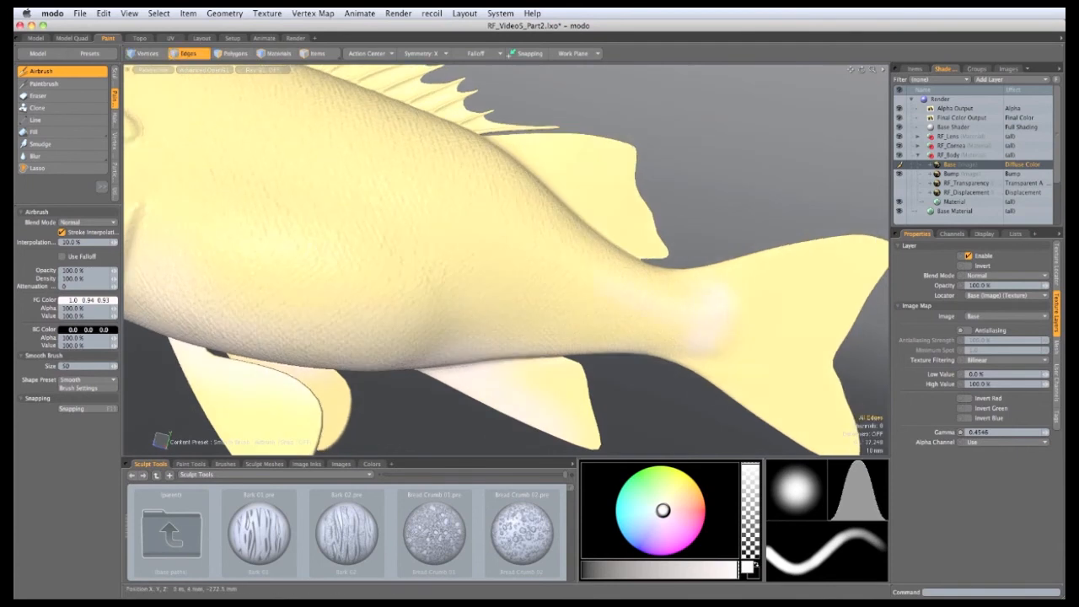
Step: Review the pale belly and change the paint colour to yellow
alt+shift+drag(532, 239, 700, 323)
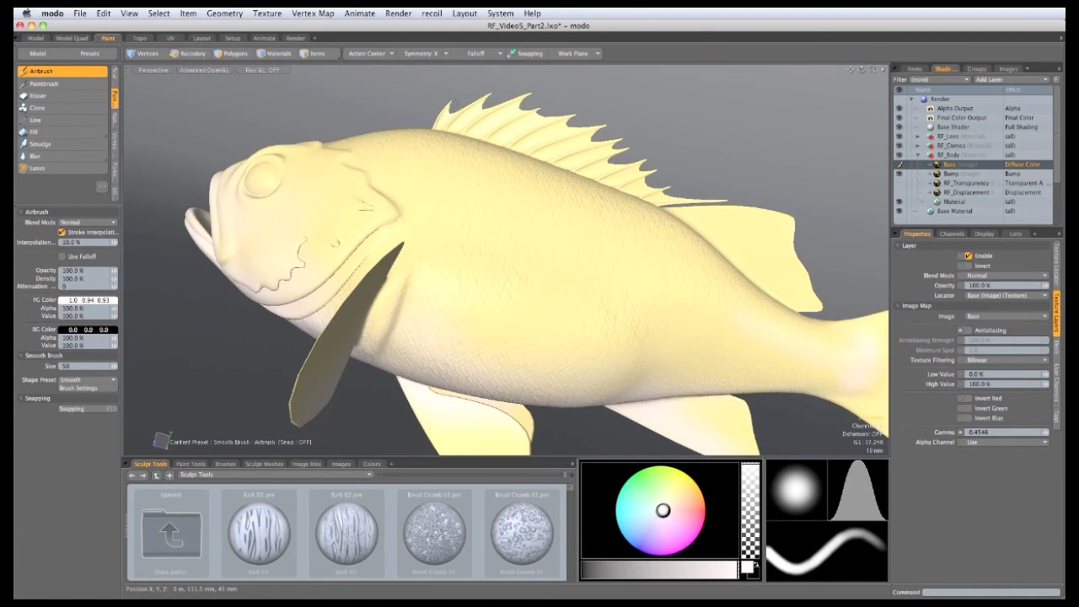
alt+shift+drag(547, 326, 535, 329)
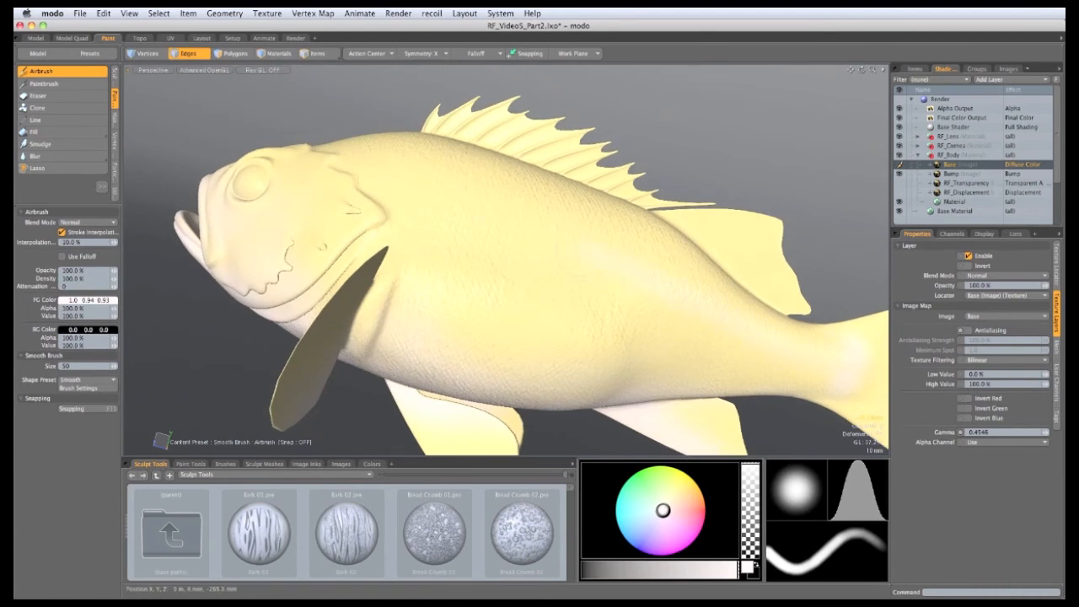
alt+drag(328, 168, 441, 294)
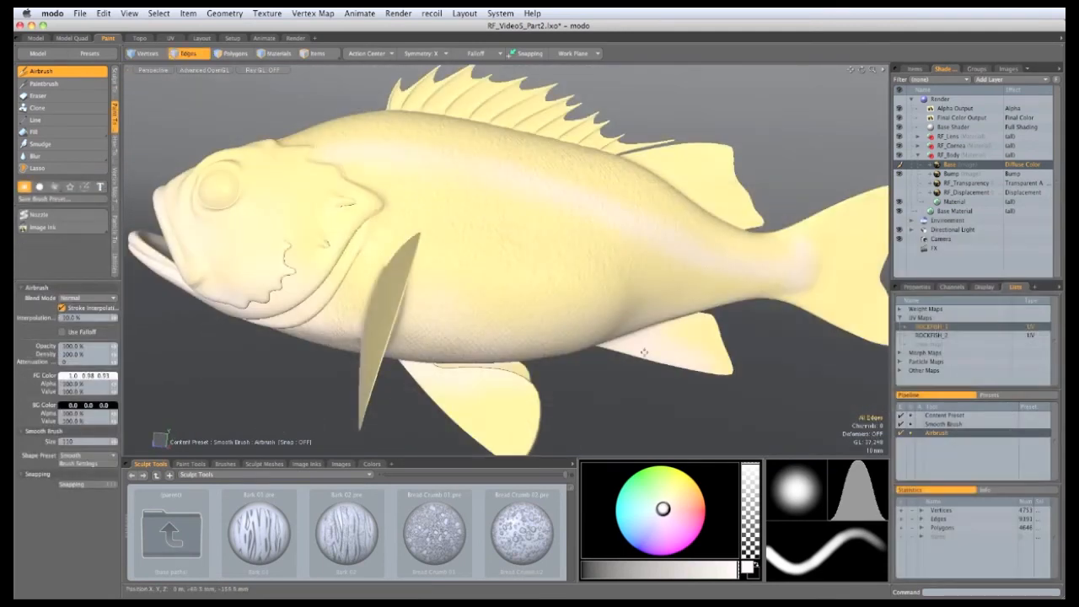
drag(662, 509, 694, 481)
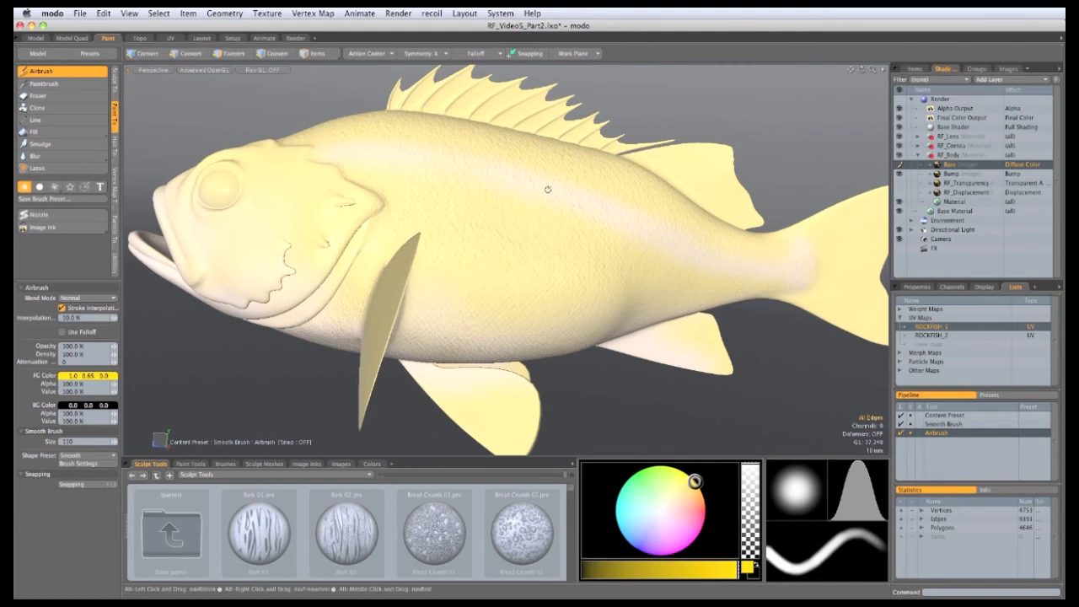
Step: Airbrush a broad yellow band along the upper back toward the head
alt+drag(547, 188, 391, 294)
alt+shift+drag(514, 161, 499, 163)
right_drag(473, 160, 519, 162)
drag(556, 189, 347, 139)
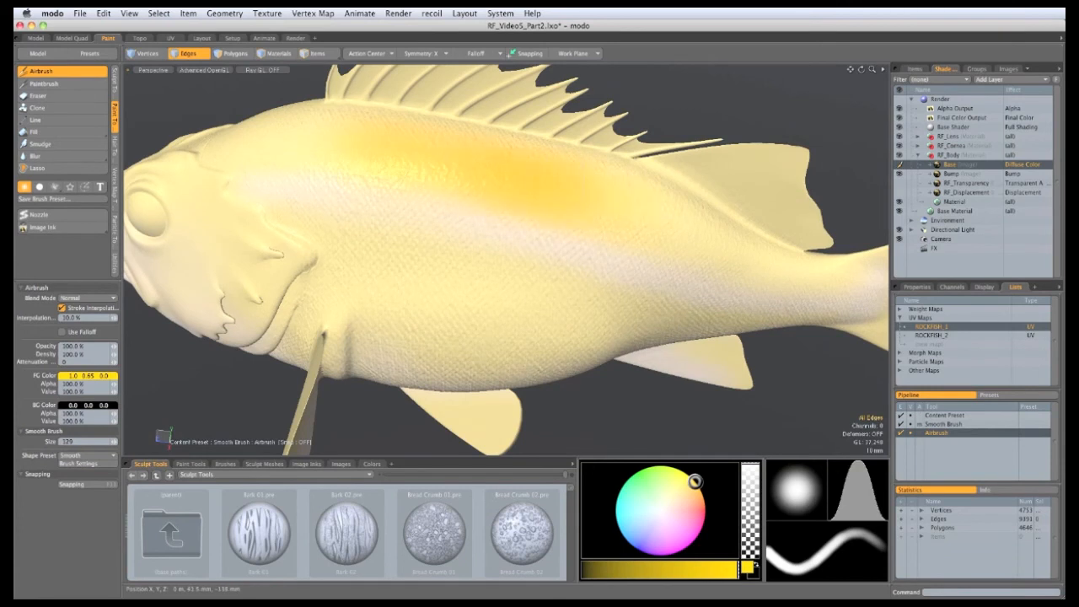
drag(425, 166, 295, 137)
Step: Extend the yellow from mid-body toward the tail and deepen it on the flank
mouse_move(544, 245)
alt+mouse_down()
mouse_move(488, 298)
mouse_move(478, 295)
alt+mouse_up()
right_drag(537, 207, 583, 207)
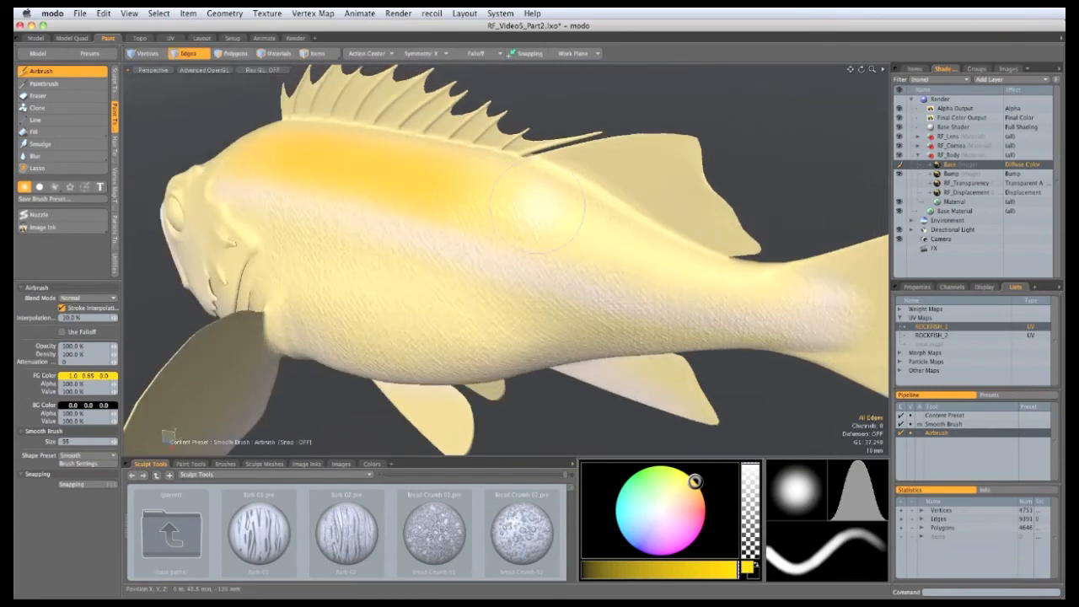
mouse_move(485, 203)
mouse_down()
mouse_move(680, 269)
mouse_move(519, 204)
mouse_move(391, 183)
mouse_move(392, 236)
mouse_move(412, 221)
mouse_move(456, 237)
mouse_up()
right_drag(456, 237, 511, 237)
mouse_move(431, 221)
mouse_down()
mouse_move(489, 226)
mouse_move(379, 212)
mouse_move(434, 244)
mouse_up()
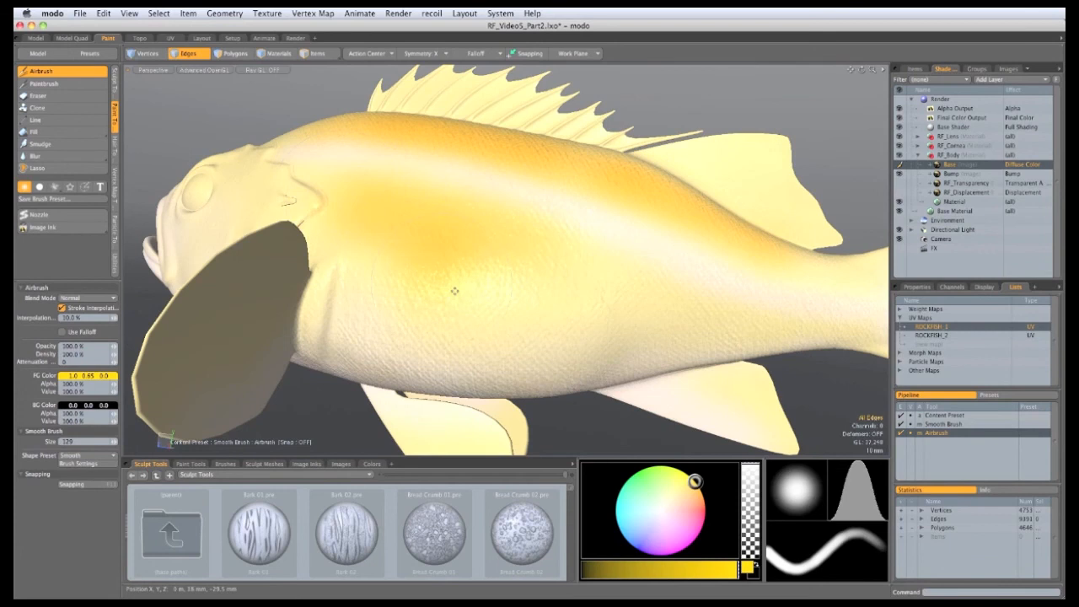
alt+drag(455, 291, 517, 294)
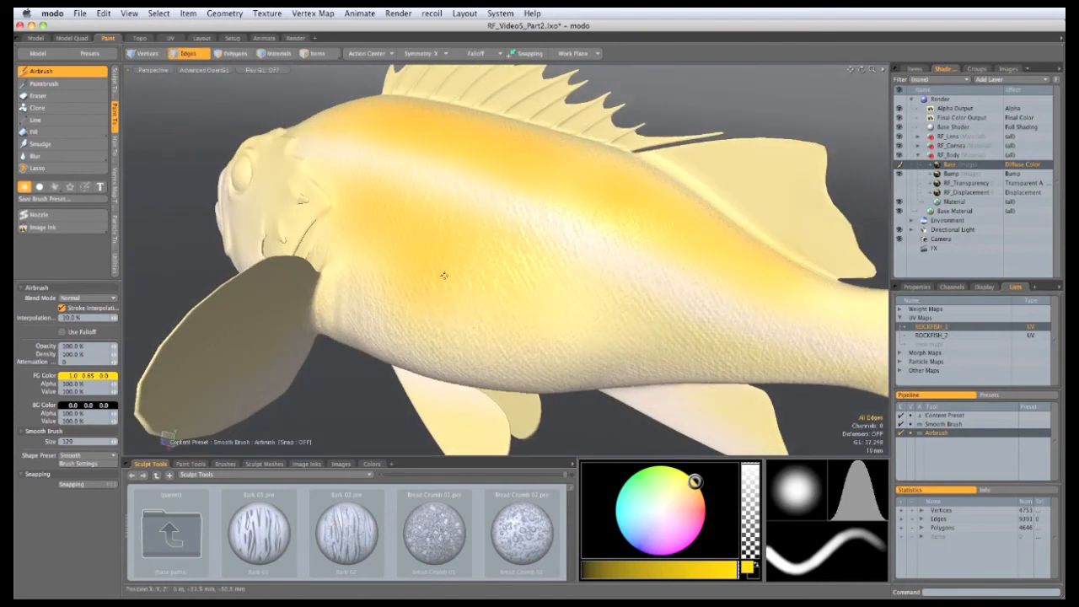
alt+drag(672, 320, 375, 240)
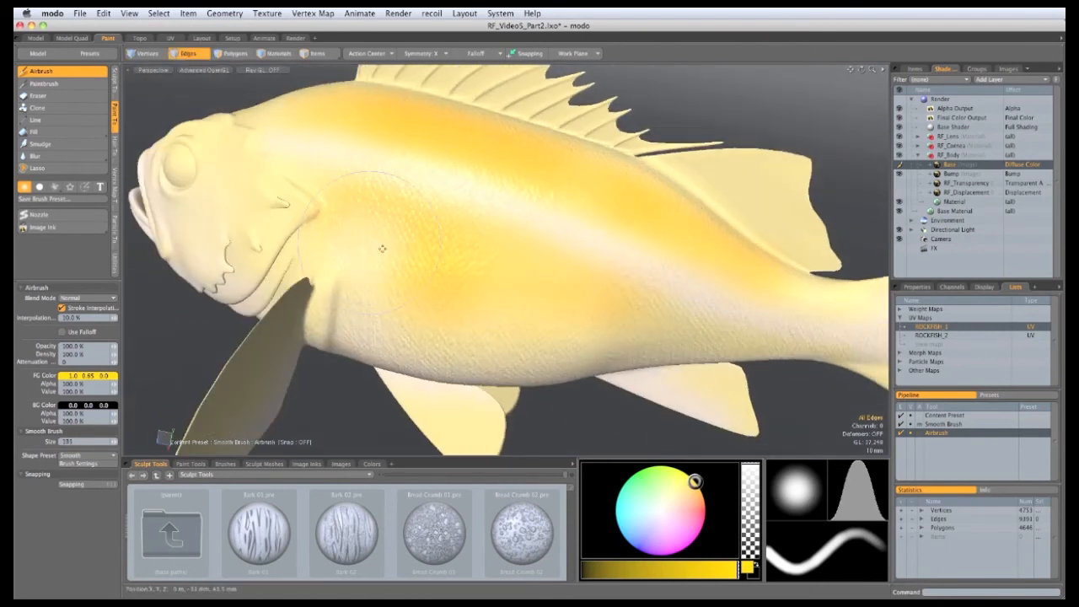
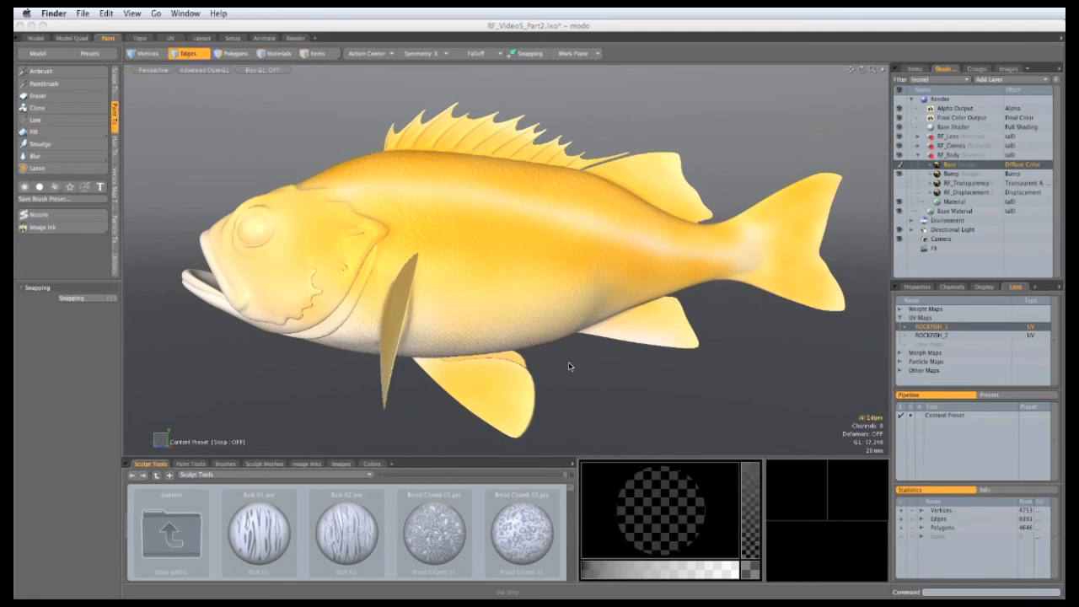
Step: Load Mask.png as a new image clip and go back to the Shader Tree
click(570, 364)
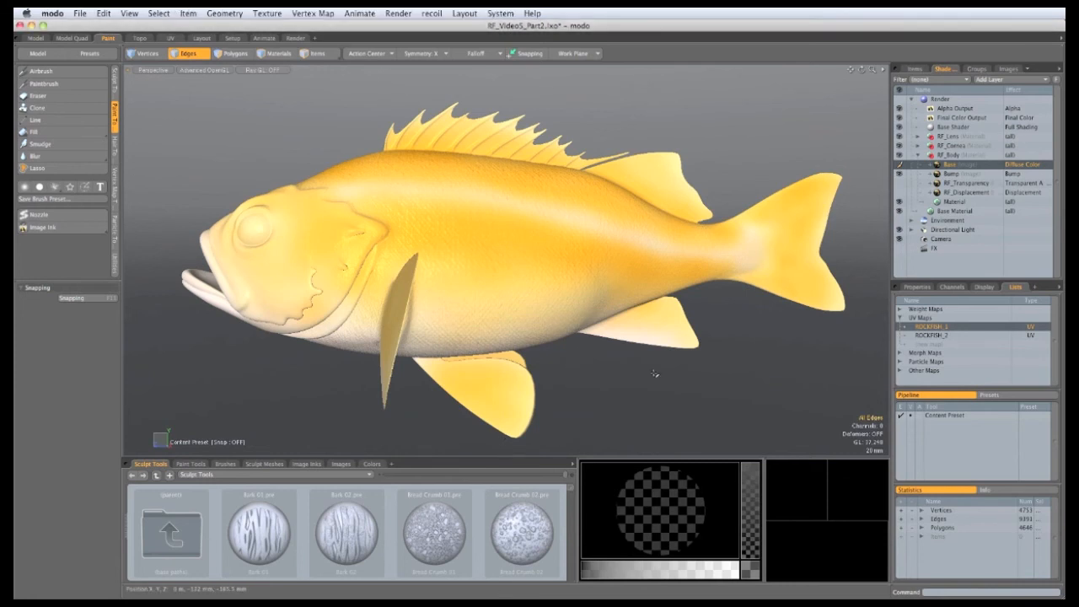
click(1008, 68)
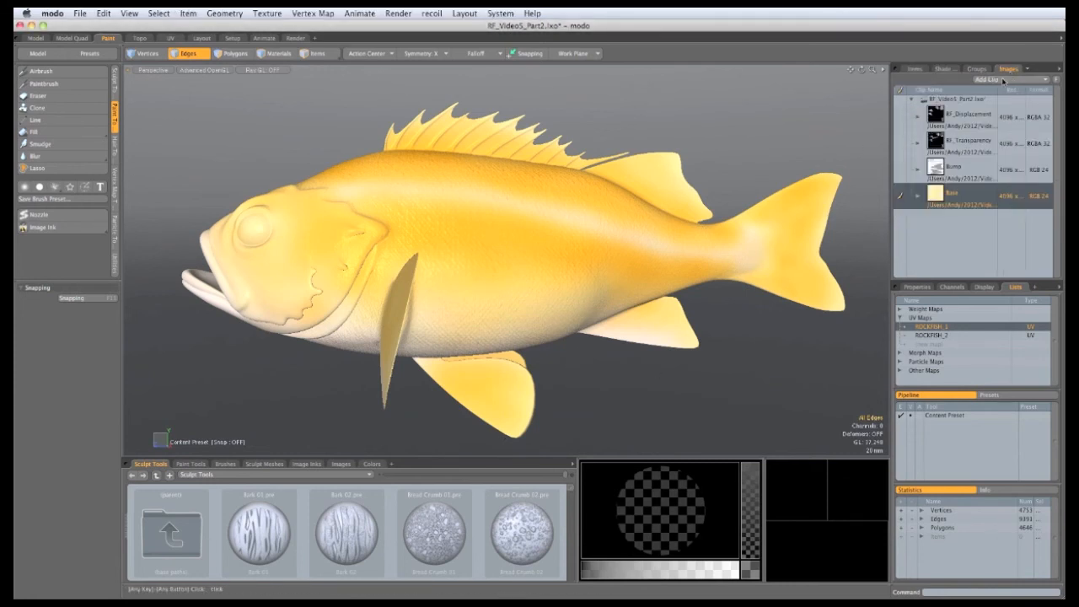
click(1007, 80)
click(1006, 81)
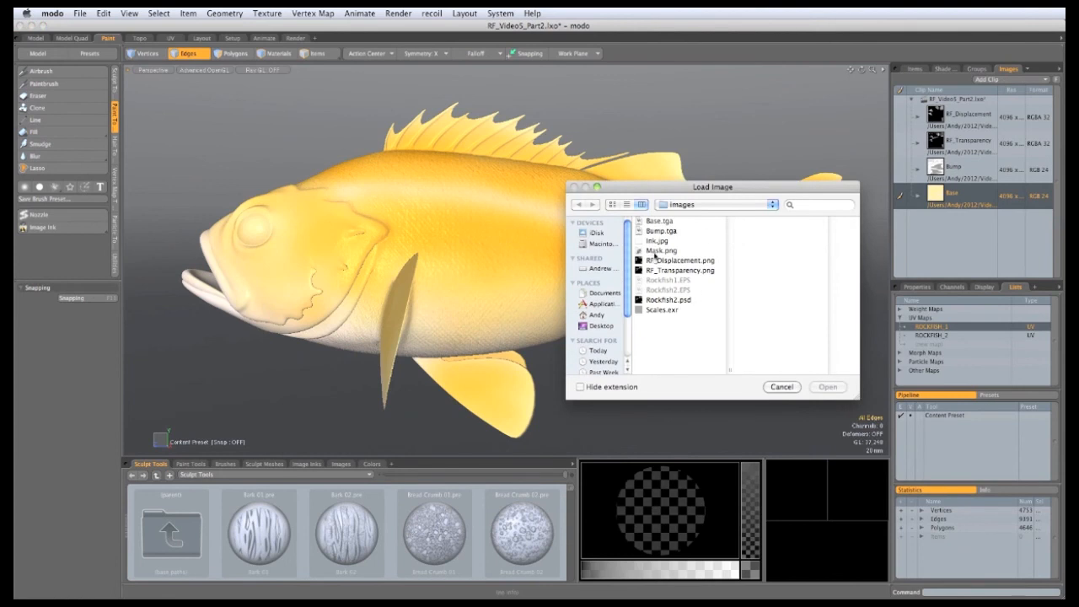
click(657, 250)
click(828, 386)
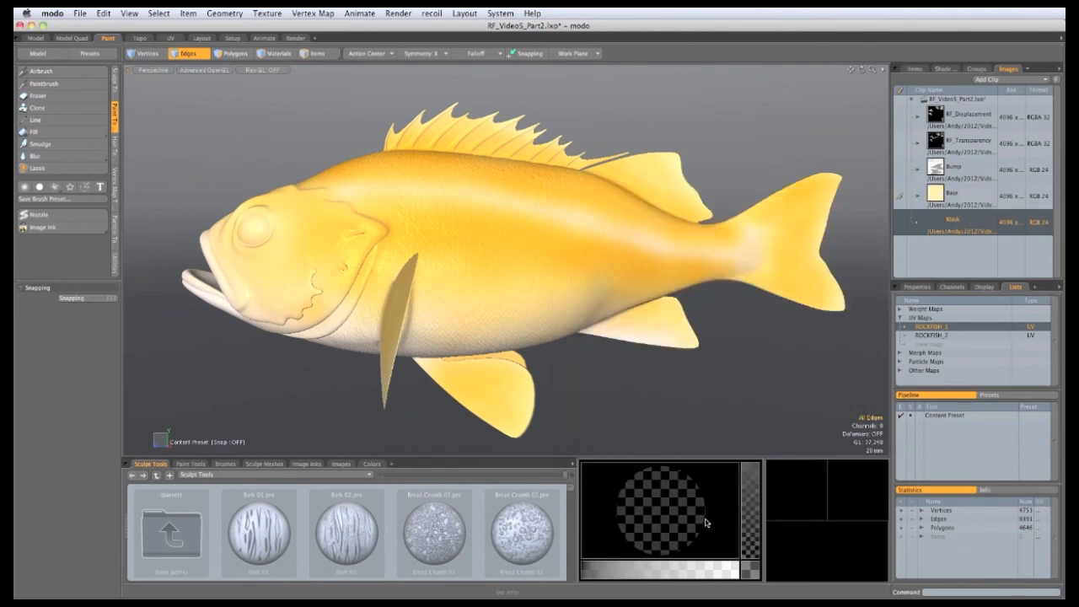
click(944, 68)
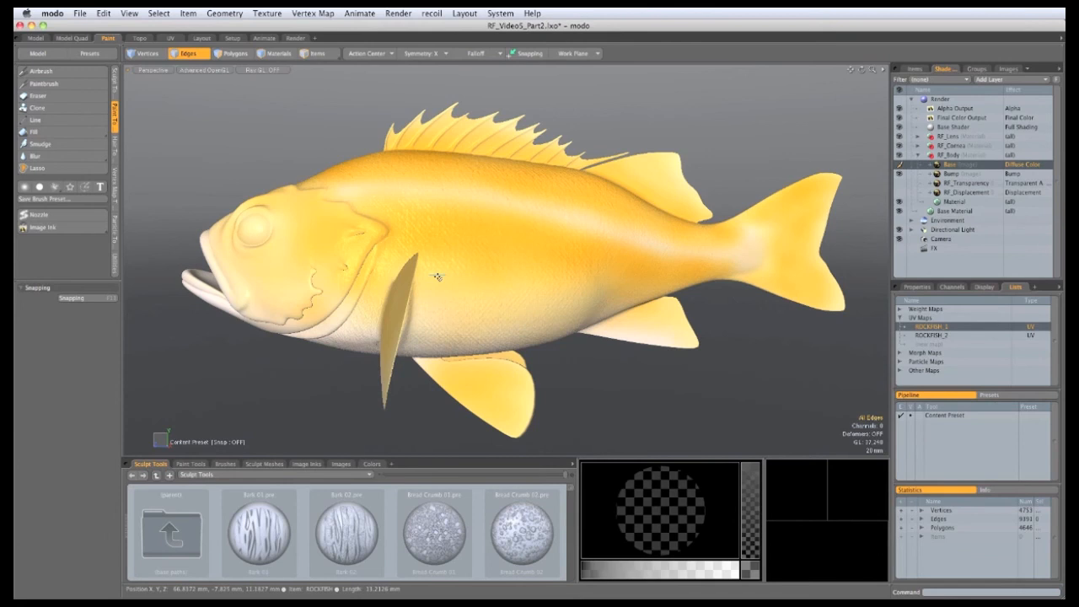
Step: Add a blank 4096 x 4096 colour texture named Orange as a Diffuse Color layer
click(268, 13)
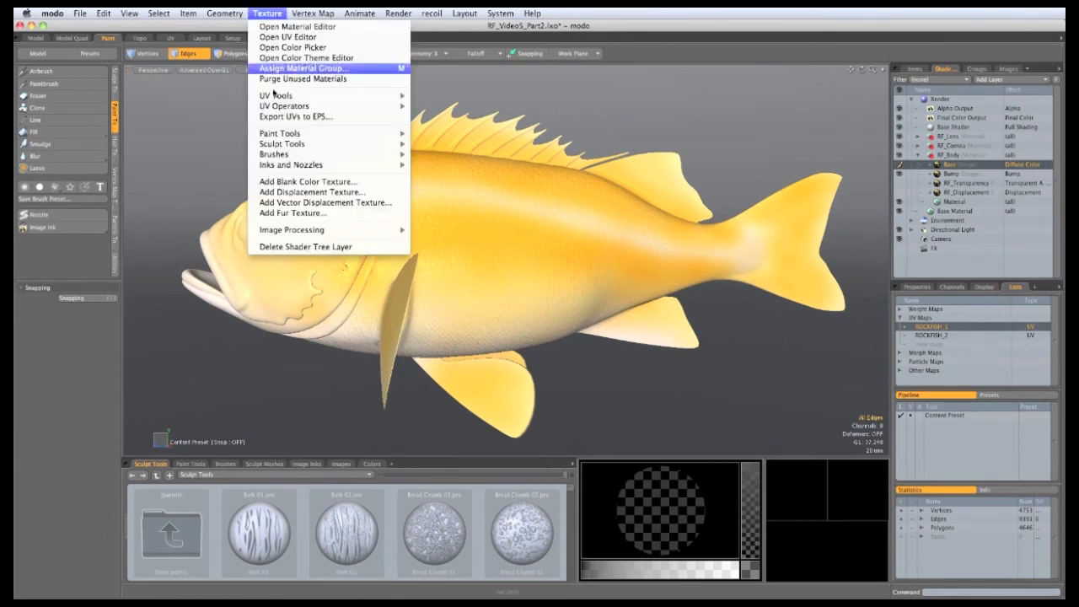
click(280, 182)
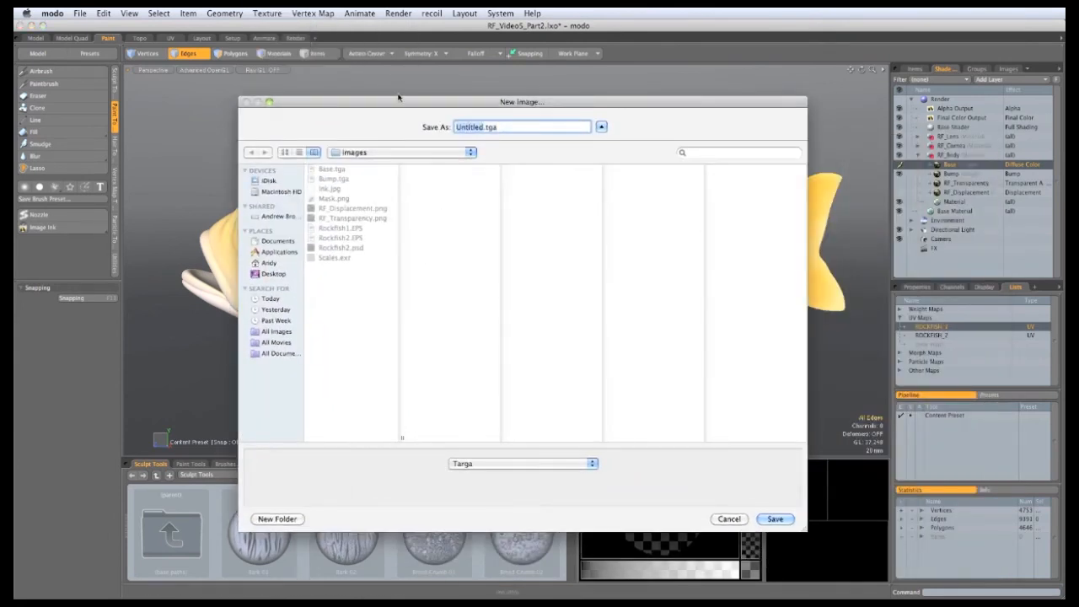
text(Orang)
click(774, 519)
drag(200, 597, 307, 232)
click(343, 245)
click(353, 252)
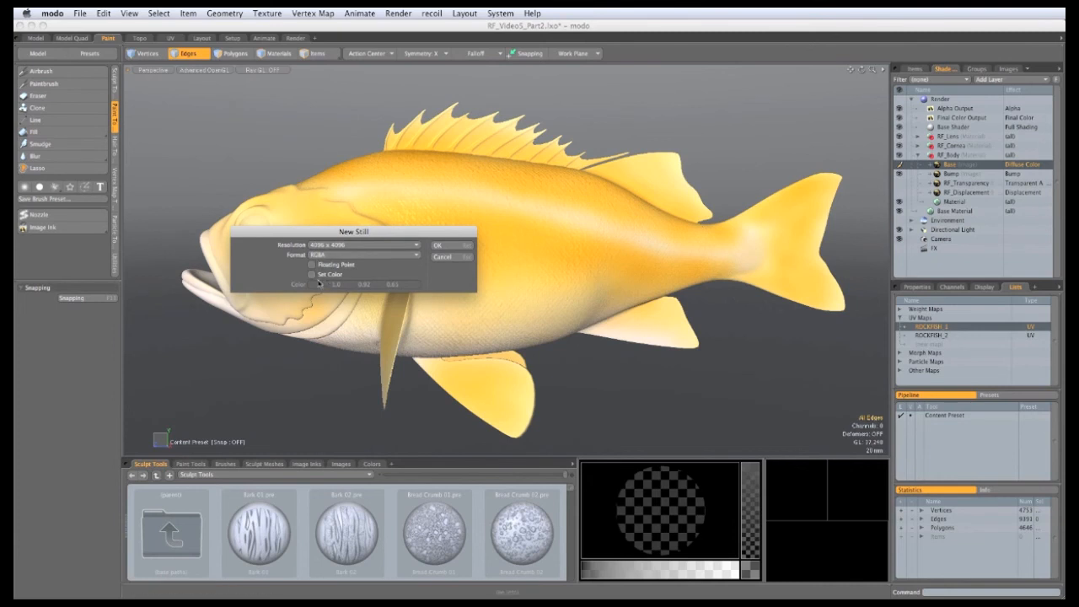
click(438, 247)
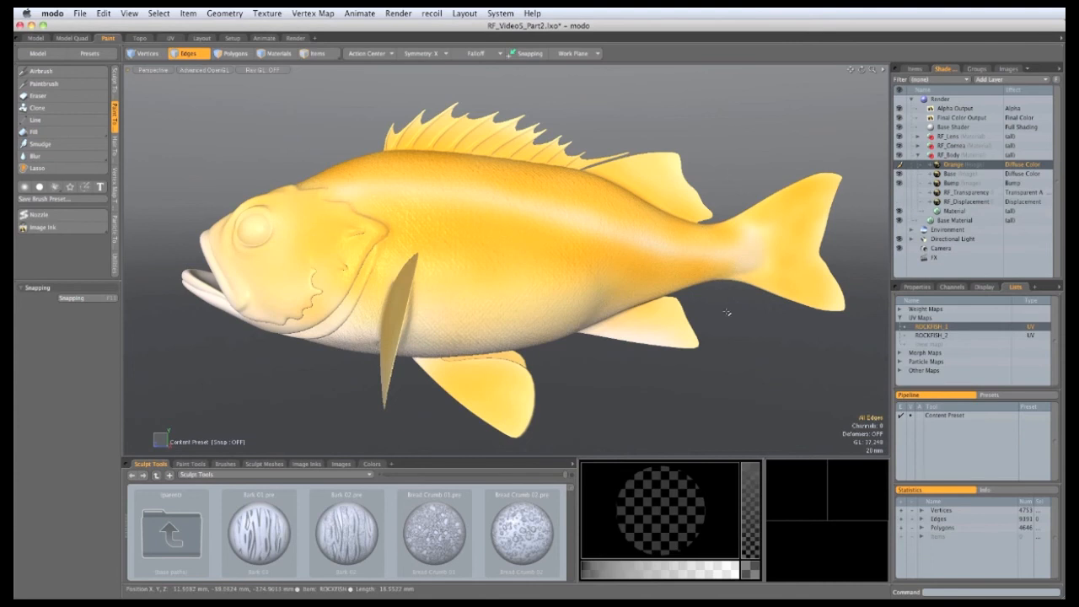
click(915, 286)
drag(911, 279, 911, 241)
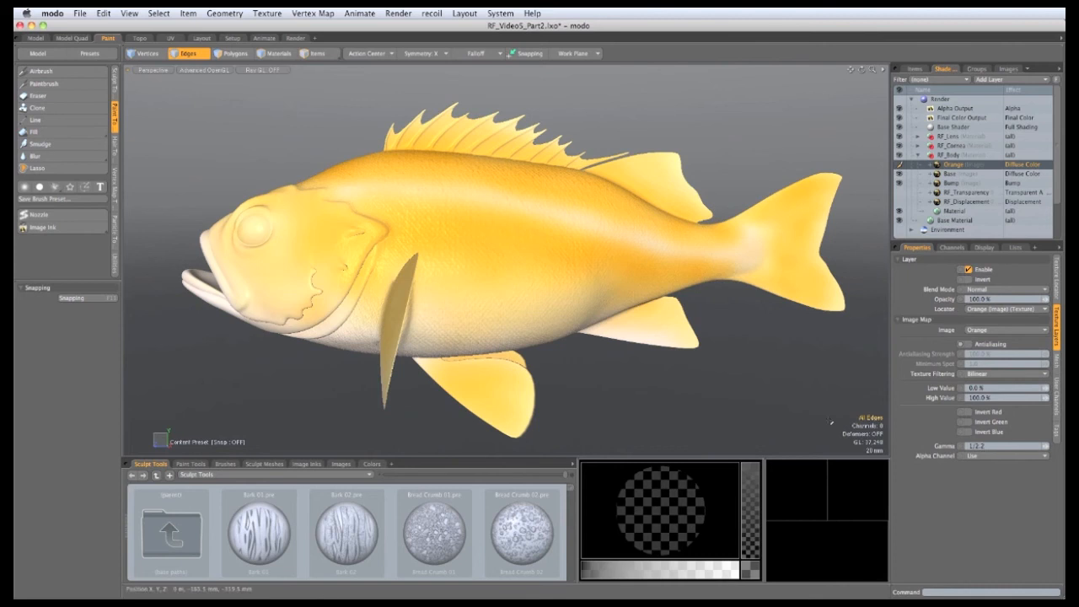
Step: Set the Orange layer's gamma to 0.4546 and switch to the Airbrush with Image Ink enabled
key(Return)
drag(913, 242, 913, 293)
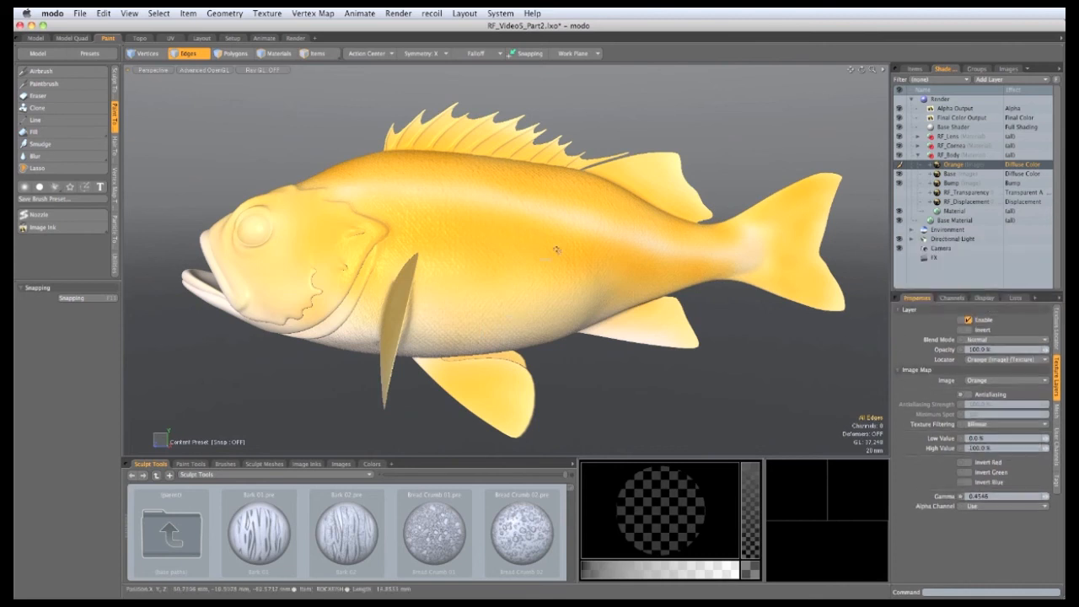
click(74, 74)
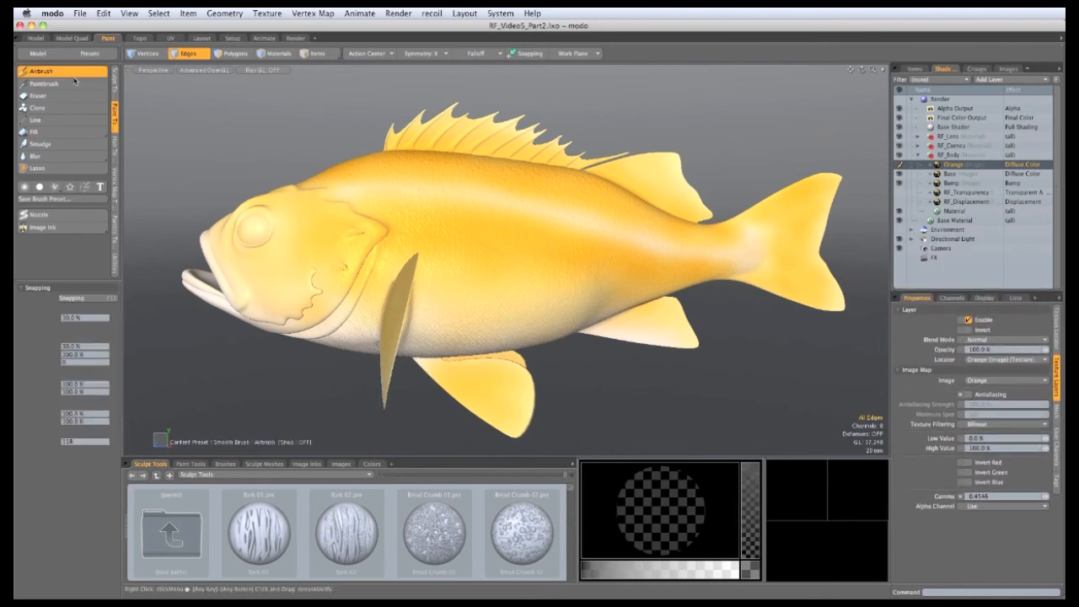
click(46, 228)
drag(52, 280, 52, 118)
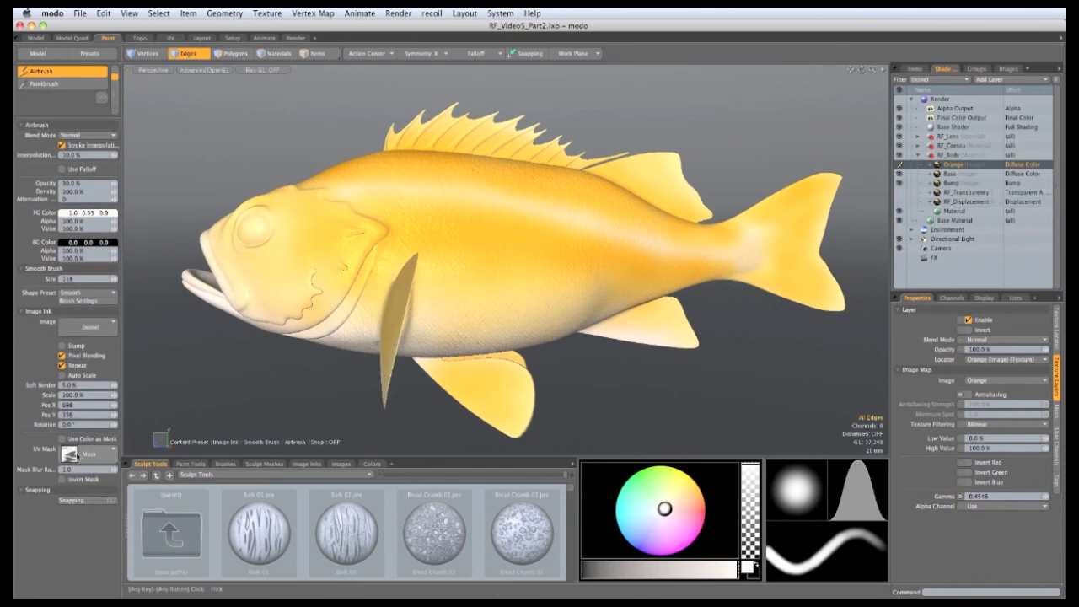
Step: Use the Mask image as the UV mask and pick orange as the paint colour
click(113, 454)
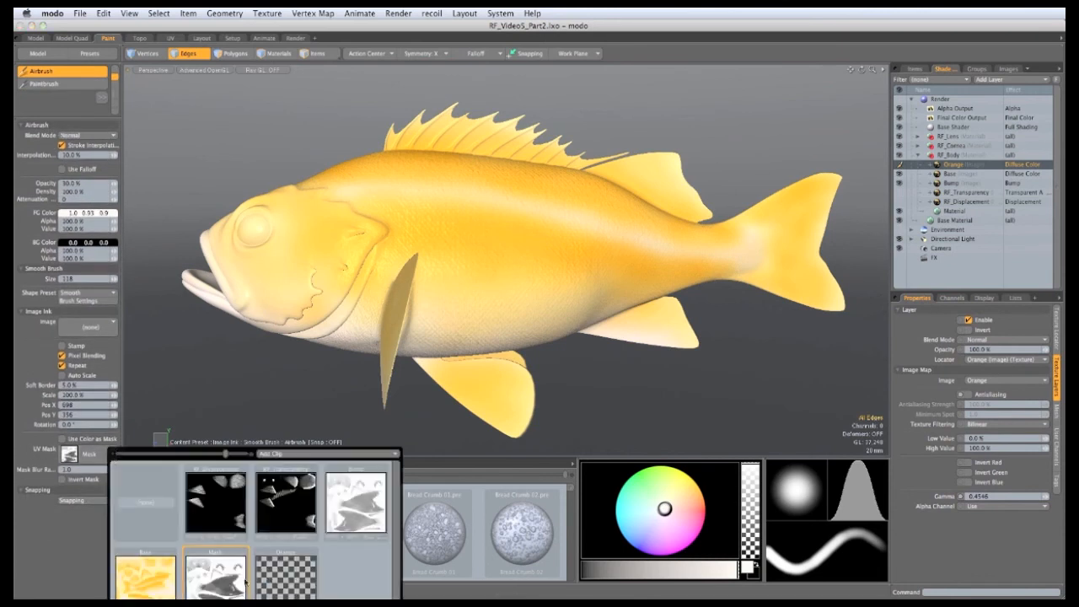
click(218, 571)
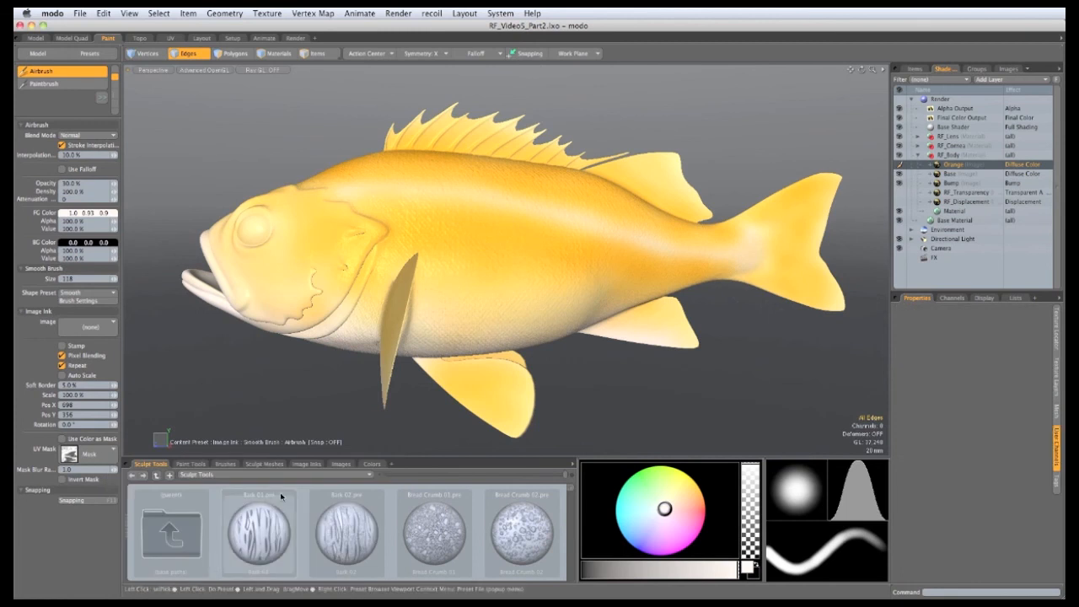
ctrl+alt+drag(542, 364, 486, 298)
mouse_move(664, 521)
mouse_down()
mouse_move(708, 496)
mouse_move(722, 504)
mouse_up()
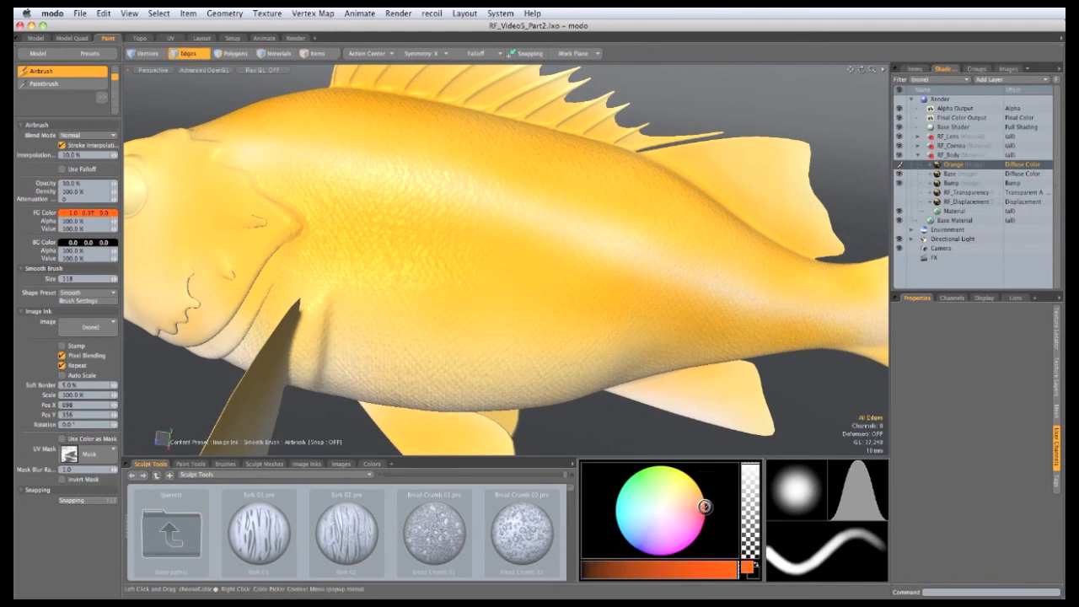
click(706, 504)
alt+drag(603, 325, 493, 316)
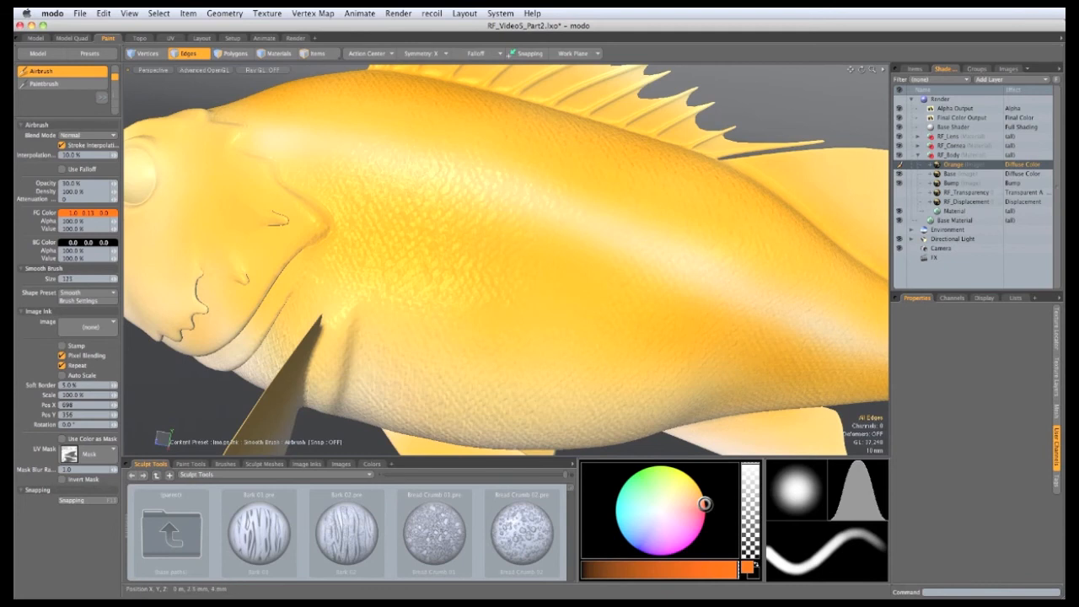
scroll(559, 294, up, 5)
mouse_move(559, 294)
alt+mouse_down()
mouse_move(483, 343)
mouse_move(497, 331)
alt+mouse_up()
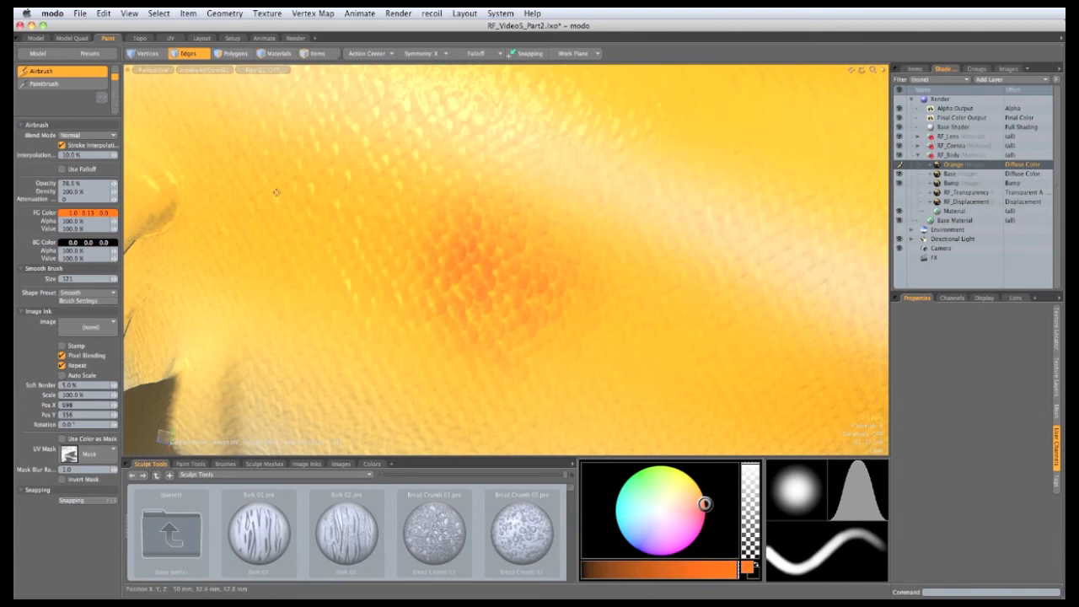
mouse_move(459, 240)
alt+mouse_down()
mouse_move(450, 257)
mouse_move(513, 314)
alt+mouse_up()
right_drag(510, 334, 533, 347)
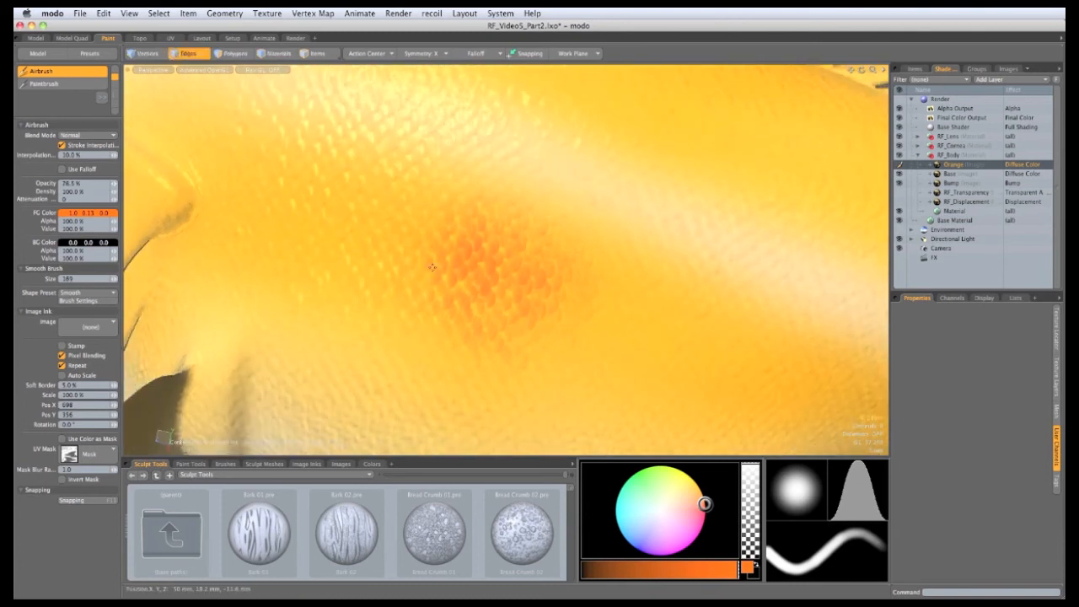
mouse_move(432, 267)
mouse_down()
mouse_move(362, 210)
mouse_move(354, 248)
mouse_move(422, 333)
mouse_up()
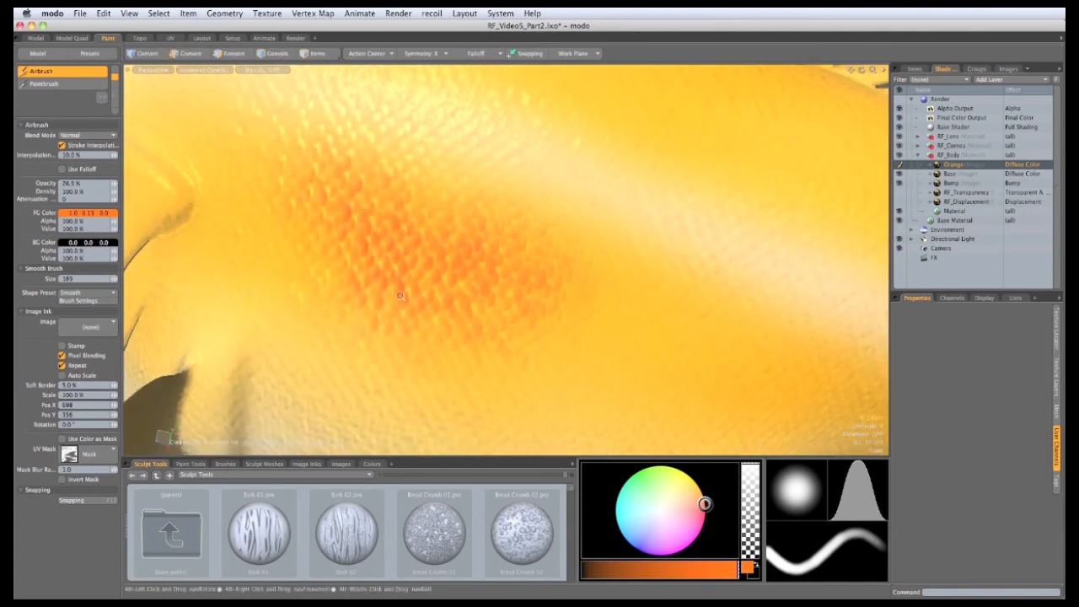
mouse_move(455, 287)
ctrl+alt+mouse_down()
mouse_move(354, 283)
mouse_move(431, 278)
mouse_move(467, 291)
mouse_move(504, 329)
ctrl+alt+mouse_up()
alt+drag(330, 295, 564, 365)
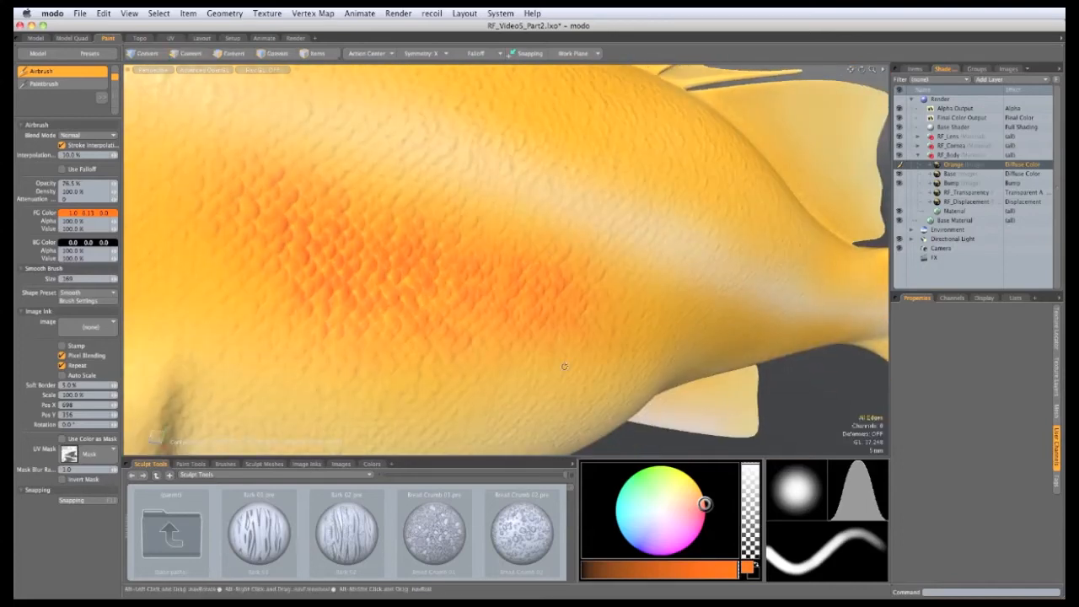
right_drag(516, 244, 564, 249)
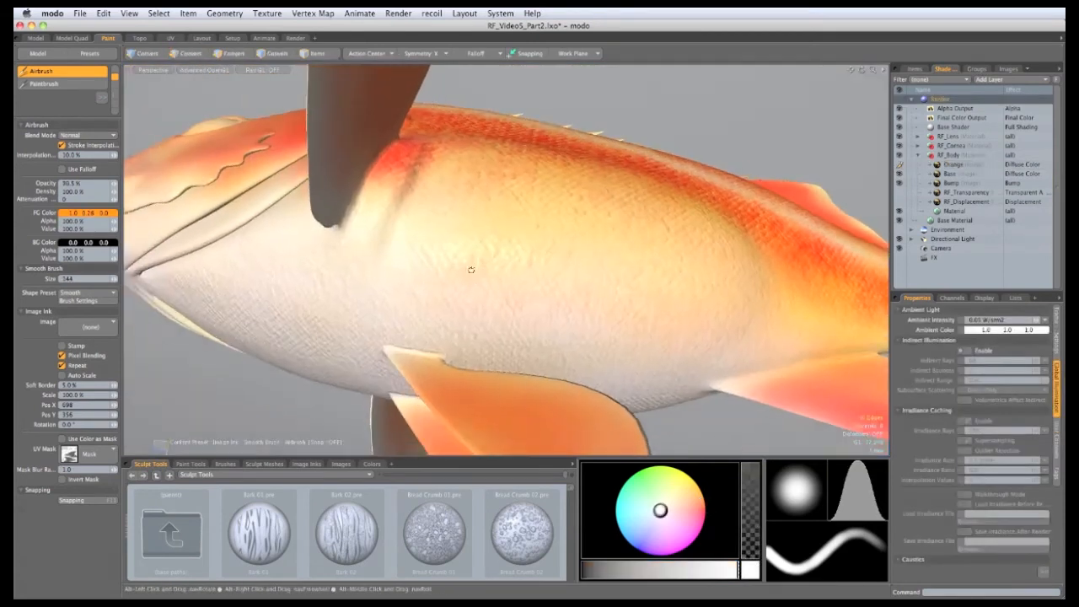
alt+drag(471, 269, 539, 332)
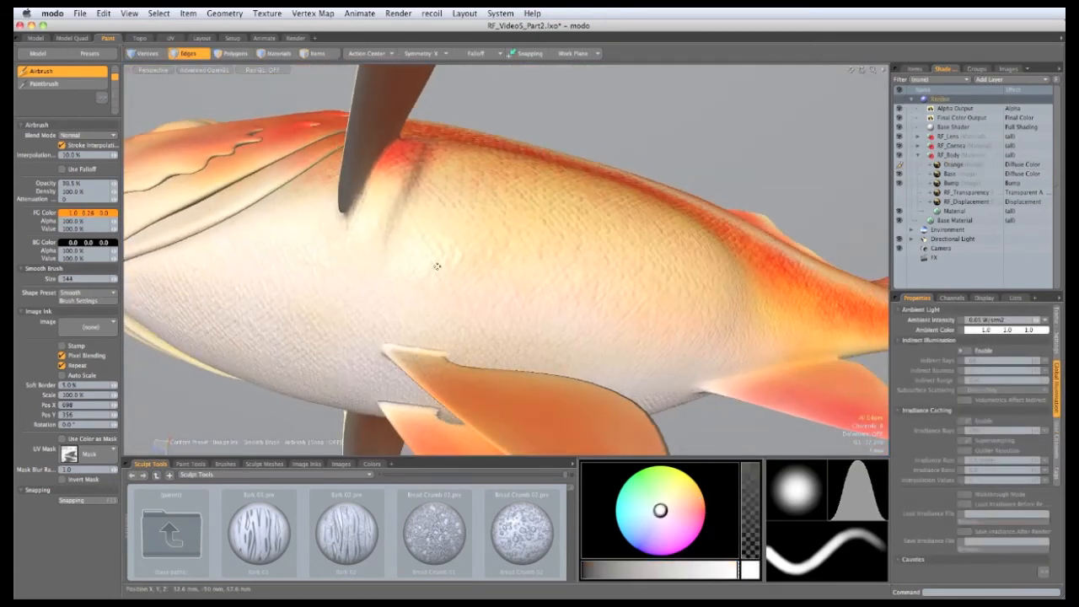
alt+drag(438, 266, 396, 270)
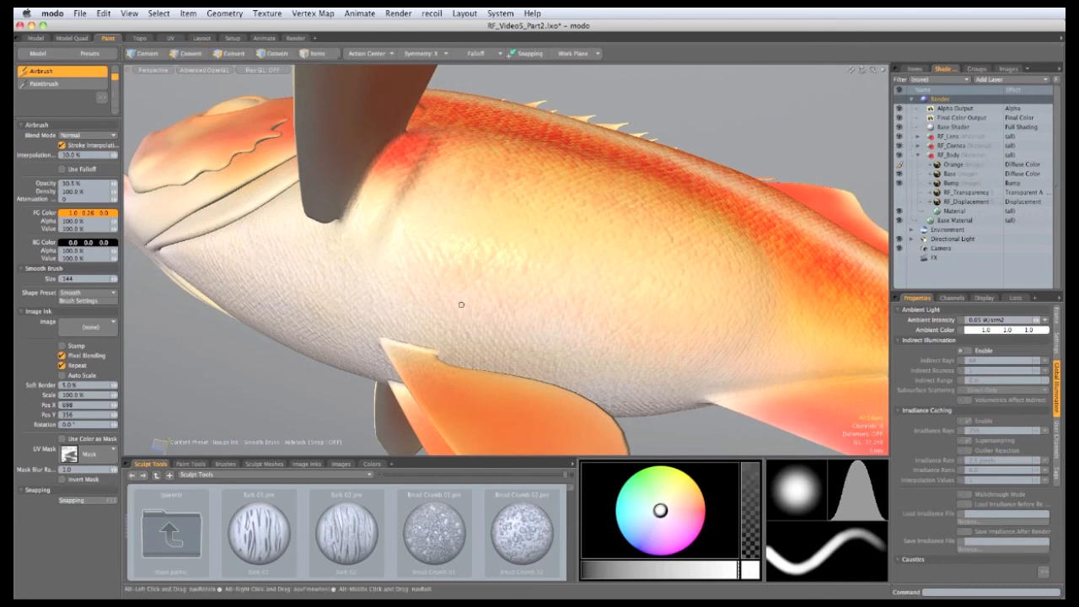
ctrl+alt+drag(463, 303, 518, 315)
right_drag(557, 348, 560, 348)
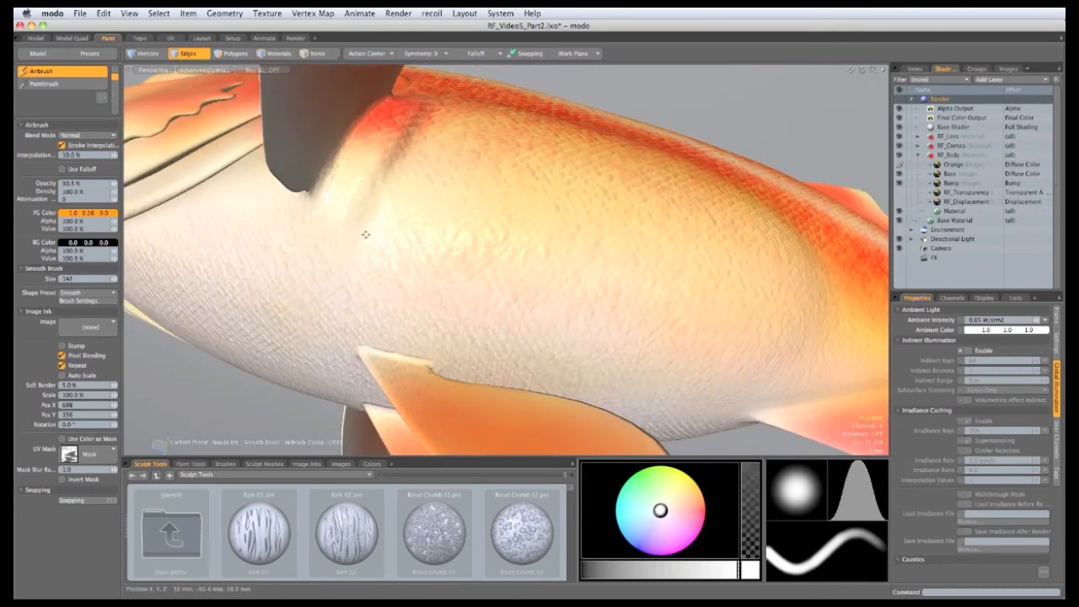
alt+drag(489, 232, 619, 334)
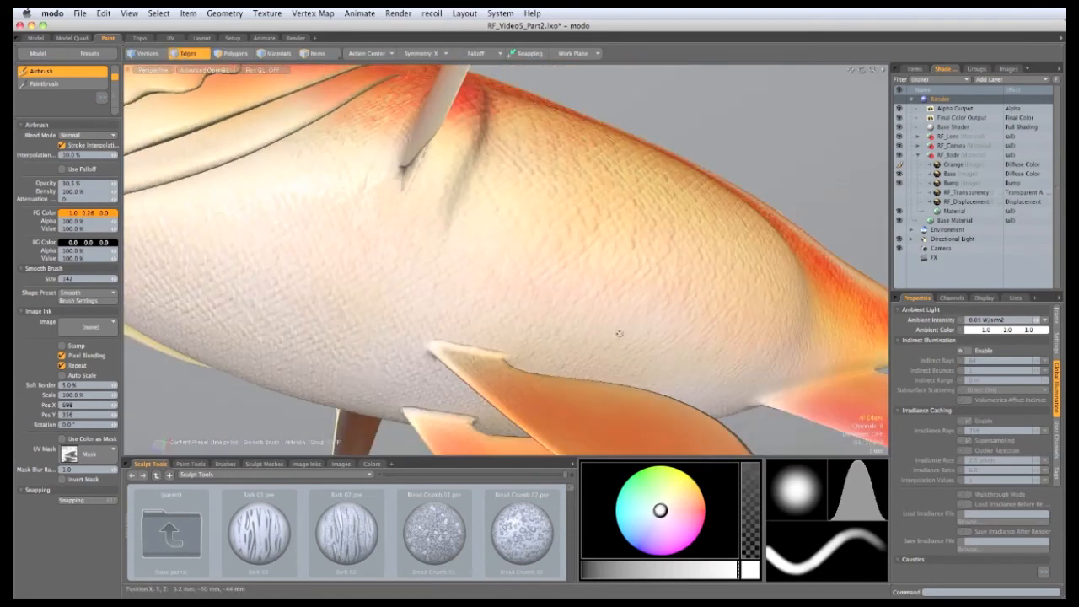
alt+drag(373, 298, 397, 266)
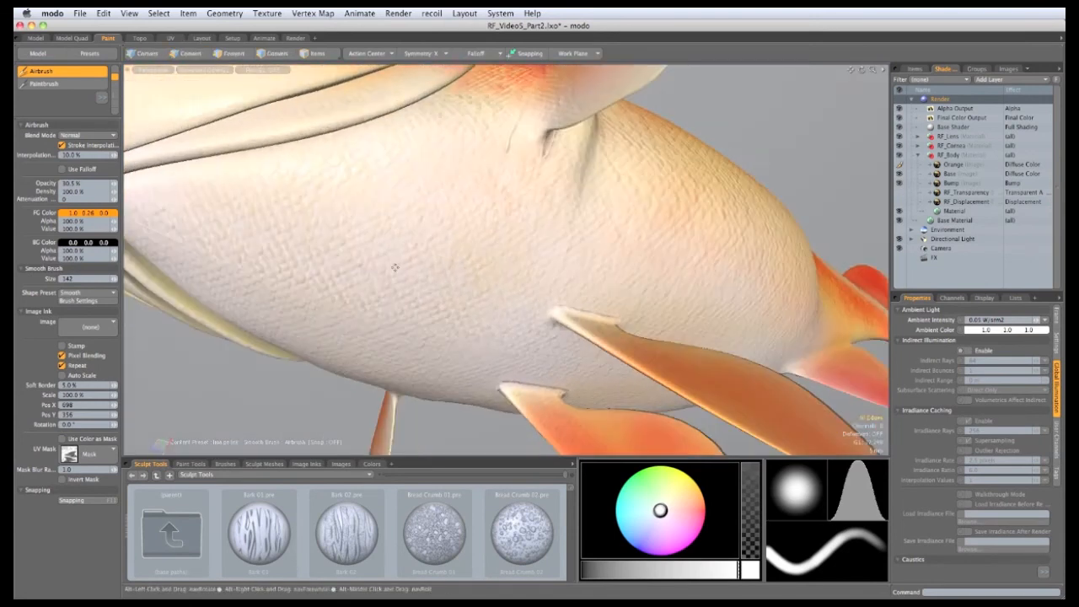
alt+drag(492, 221, 554, 347)
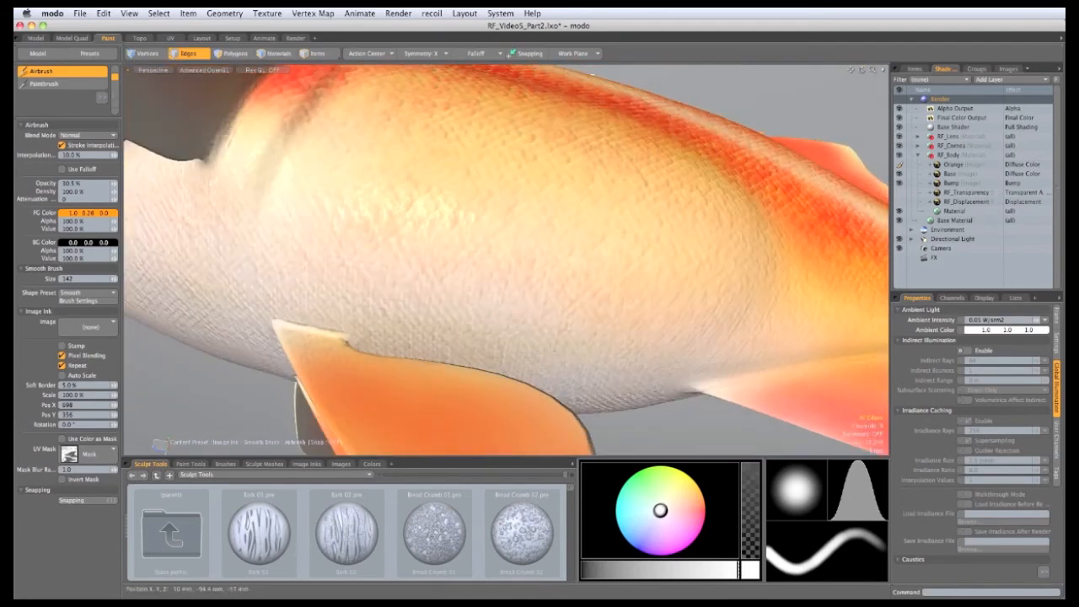
alt+drag(659, 374, 568, 344)
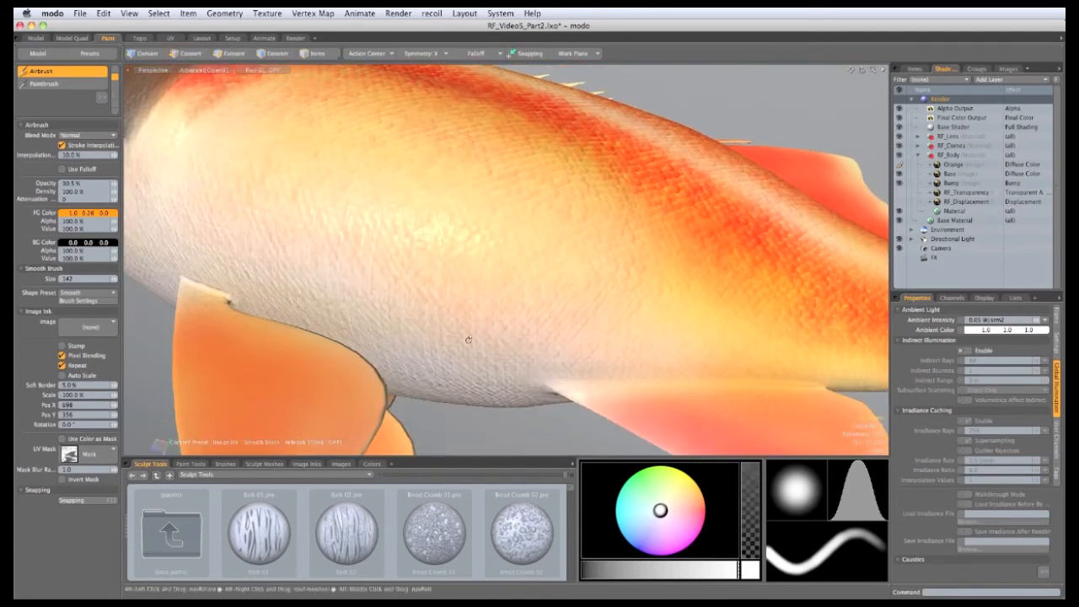
alt+drag(549, 295, 568, 328)
alt+drag(358, 257, 364, 312)
alt+drag(278, 286, 559, 282)
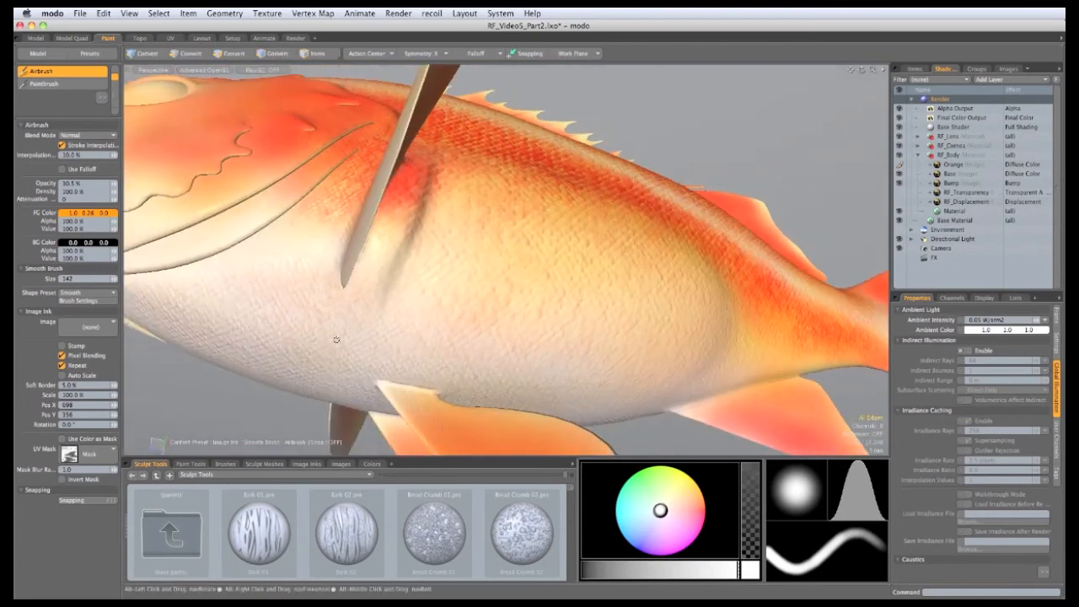
alt+drag(396, 210, 423, 247)
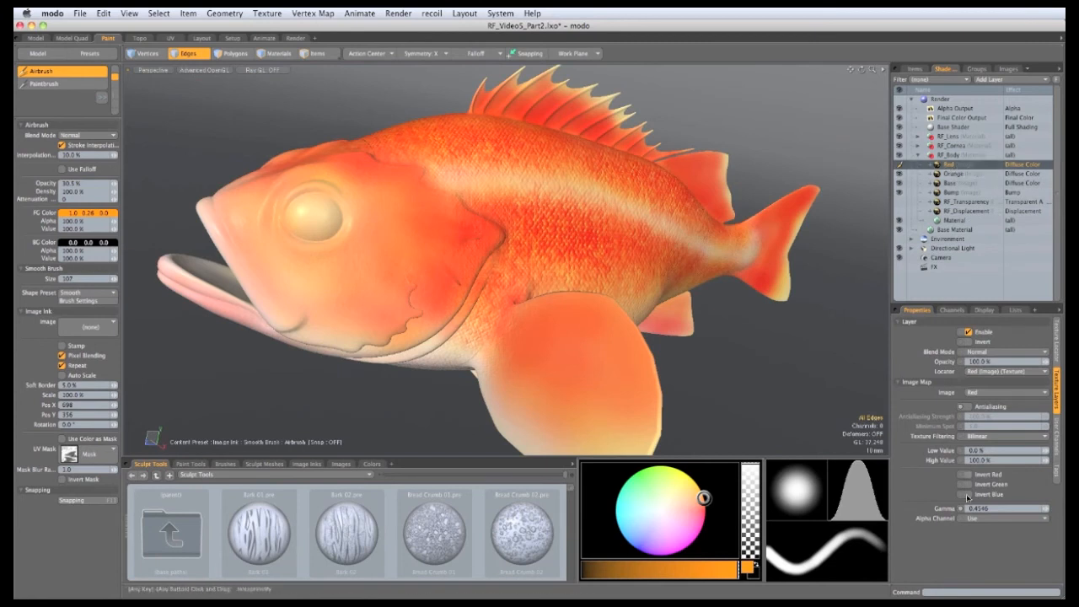
Step: Orbit the fish to face the viewer and reframe it slightly larger and rightward
alt+drag(547, 337, 510, 344)
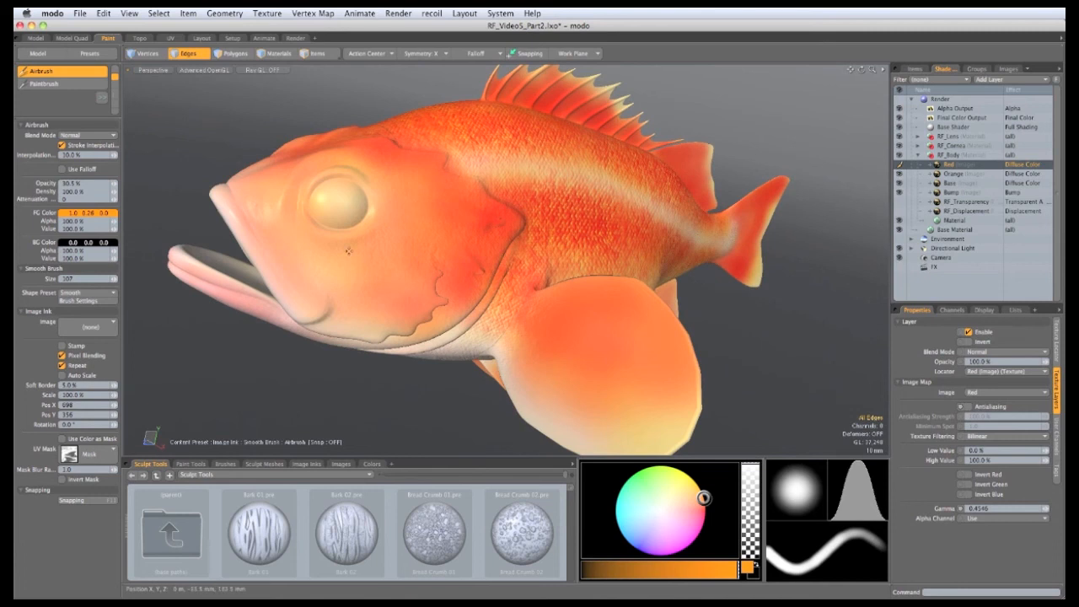
mouse_move(383, 332)
alt+mouse_down()
mouse_move(363, 330)
mouse_move(387, 336)
alt+mouse_up()
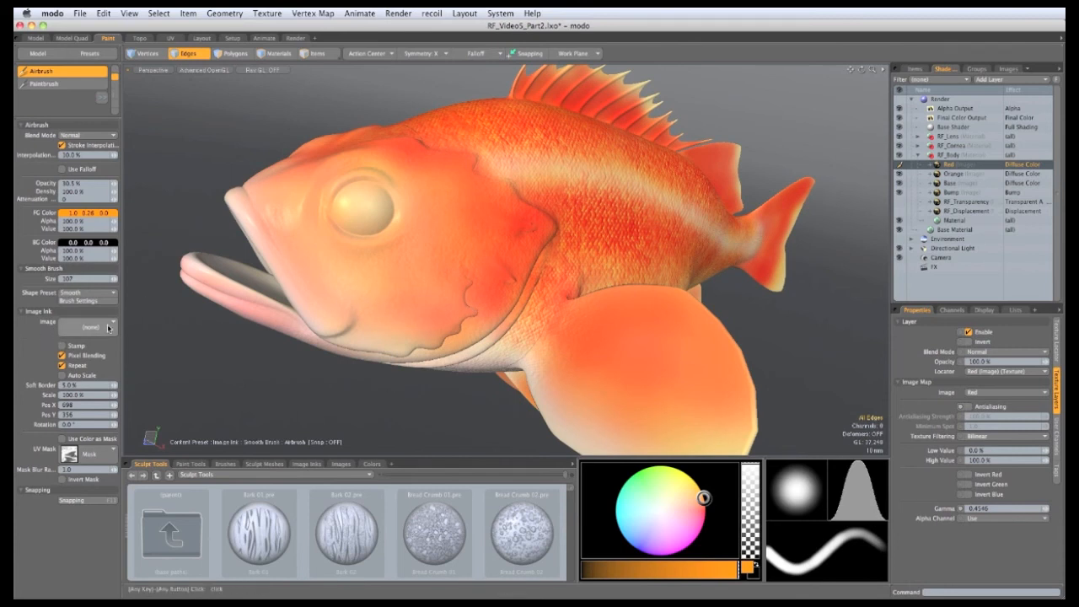
Step: Set the brush's image ink to ink.jpg and change the paint colour to pink
click(112, 327)
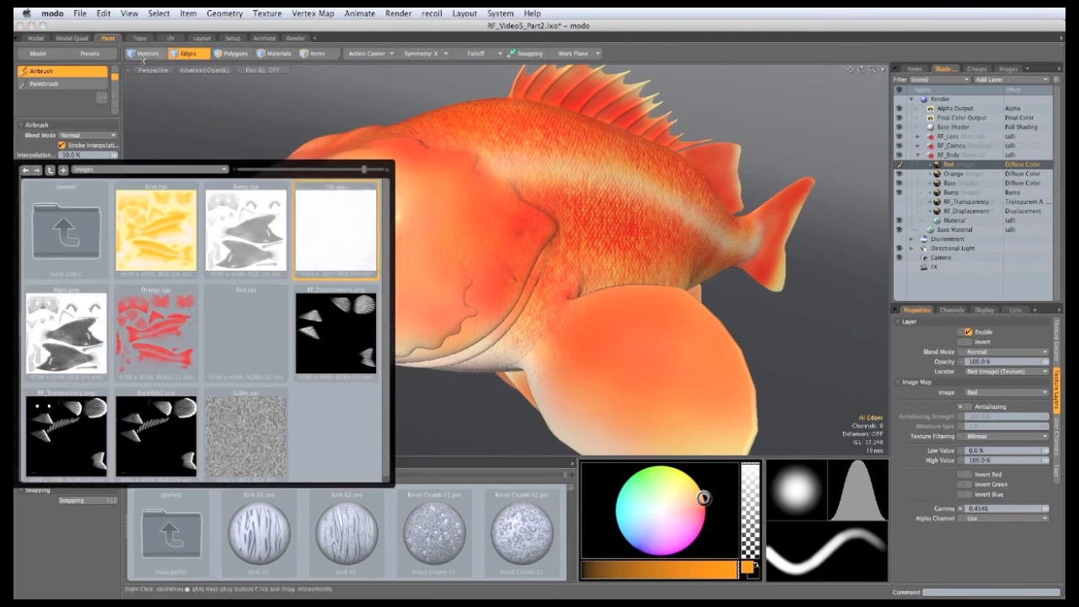
click(329, 230)
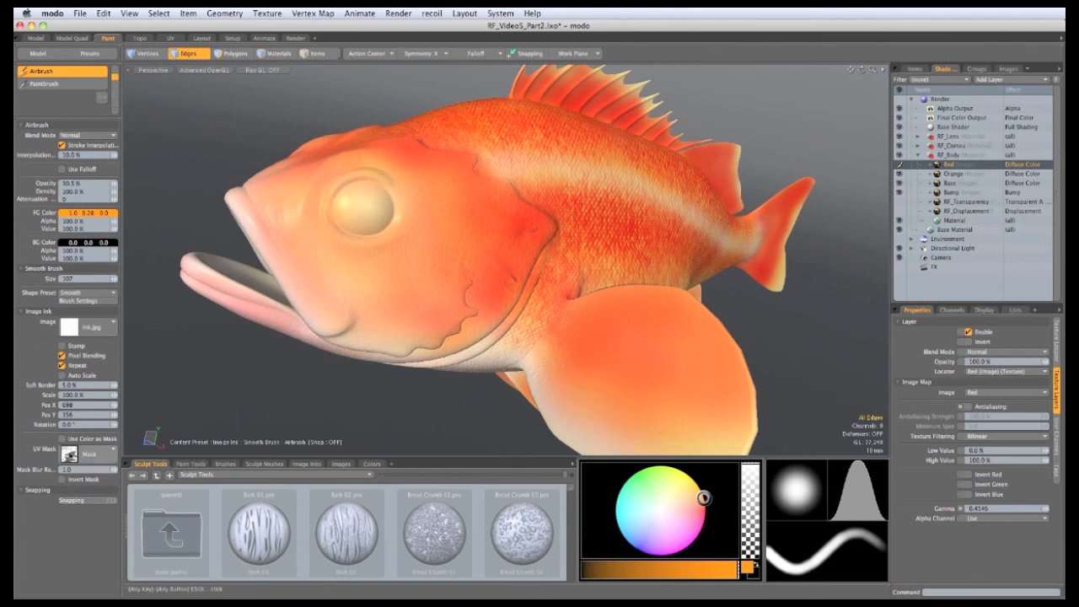
alt+drag(486, 269, 474, 256)
drag(703, 498, 703, 515)
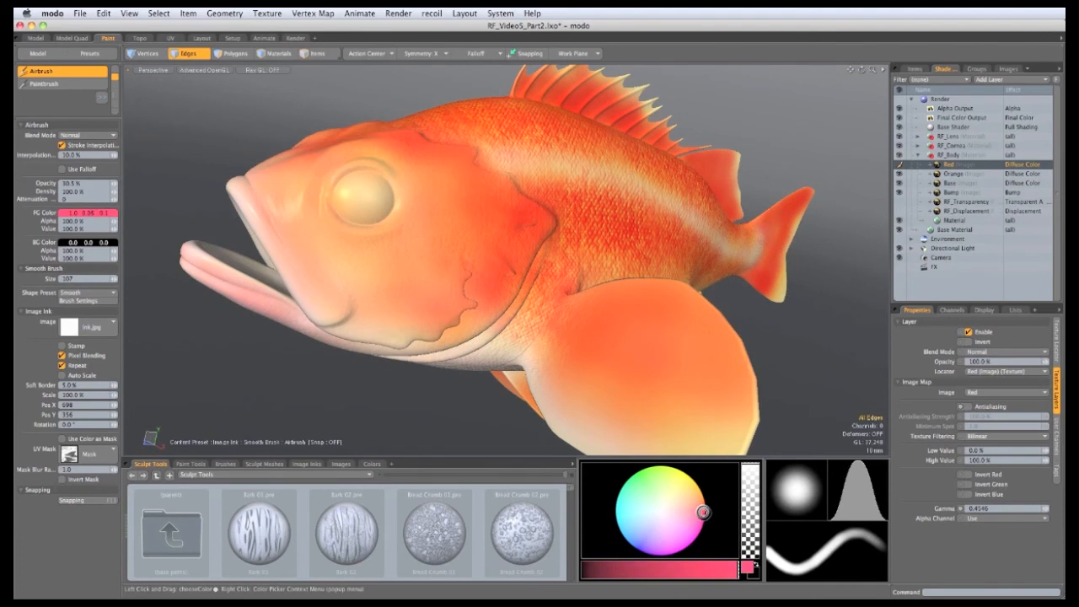
Step: Airbrush a reddish tint across the cheek and snout, enlarging the brush to 138
alt+drag(540, 316, 401, 260)
mouse_move(401, 260)
right_down()
mouse_move(415, 261)
mouse_move(390, 270)
mouse_move(423, 268)
right_up()
scroll(392, 262, up, 2)
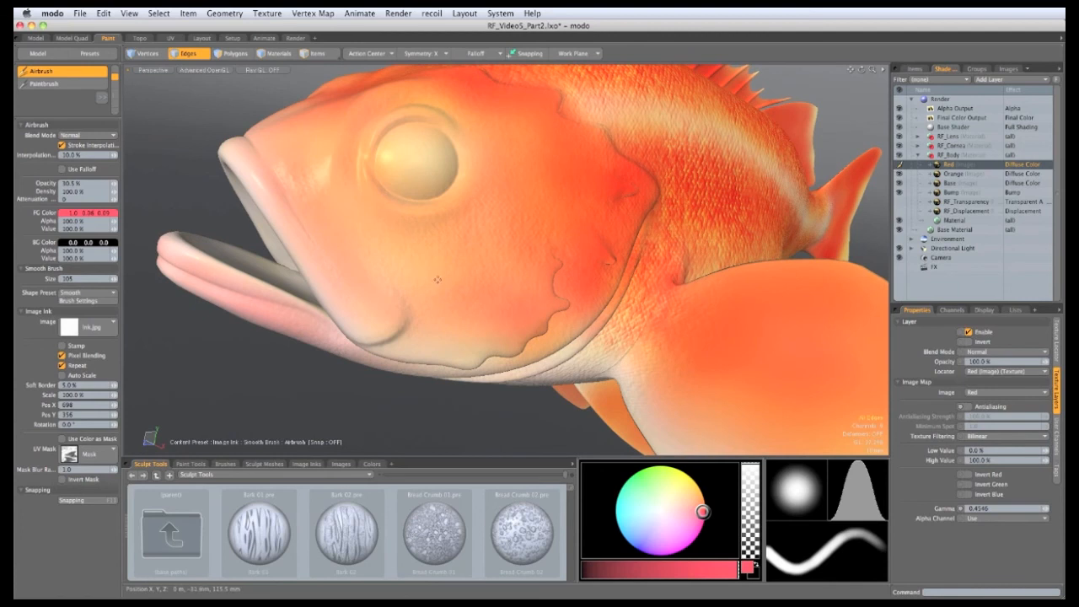
drag(410, 260, 418, 255)
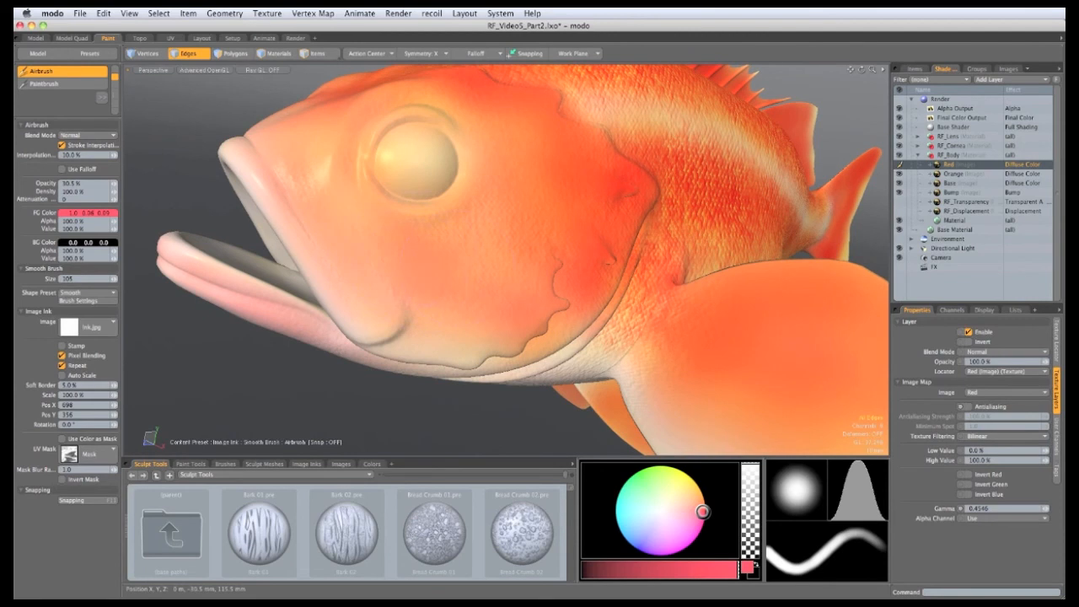
mouse_move(396, 301)
mouse_down()
mouse_move(317, 221)
mouse_move(348, 187)
mouse_move(393, 333)
mouse_move(412, 329)
mouse_up()
right_drag(450, 322, 473, 334)
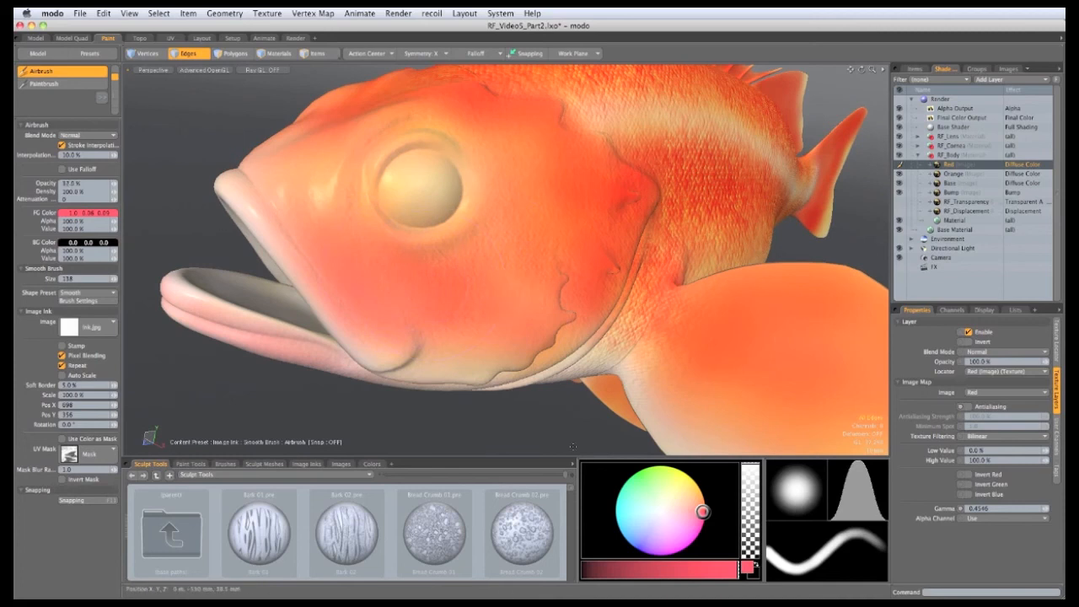
Step: Switch to a deeper red and redden the cheek and snout around the eye
drag(701, 512, 702, 515)
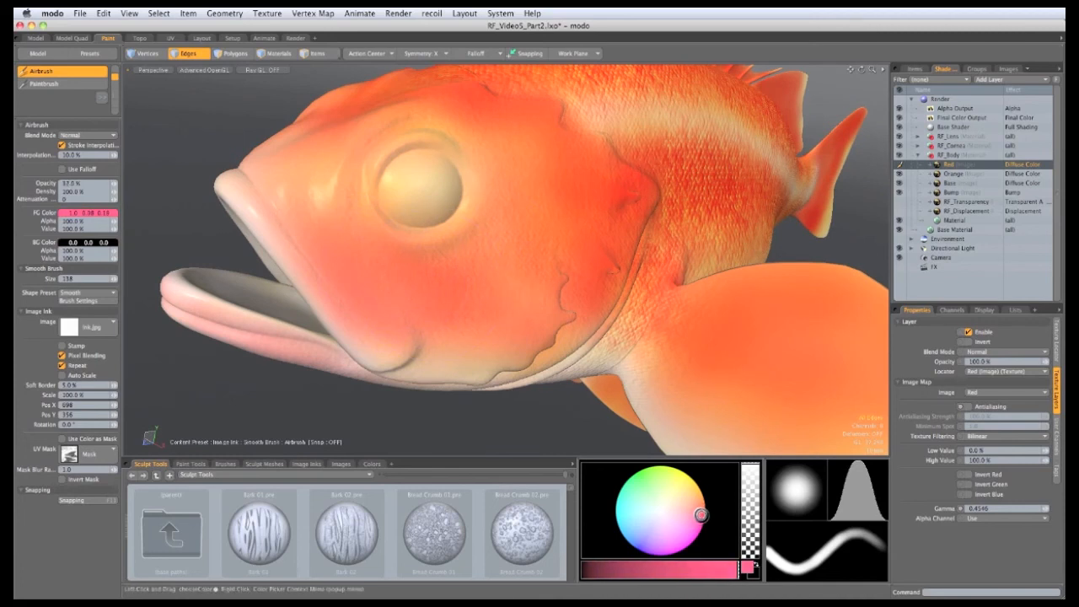
mouse_move(297, 211)
alt+mouse_down()
mouse_move(362, 254)
mouse_move(311, 230)
mouse_move(295, 168)
alt+mouse_up()
click(346, 254)
key(super+z)
click(289, 224)
mouse_move(357, 287)
mouse_down()
mouse_move(424, 327)
mouse_move(414, 291)
mouse_up()
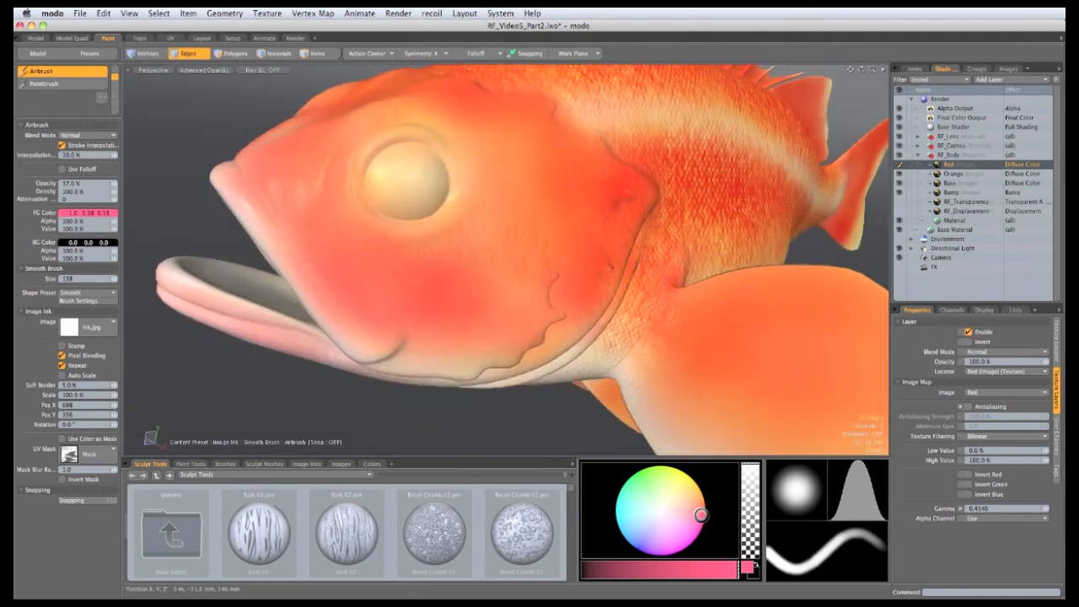
mouse_move(404, 237)
mouse_down()
mouse_move(463, 205)
mouse_move(452, 239)
mouse_move(453, 211)
mouse_move(482, 263)
mouse_up()
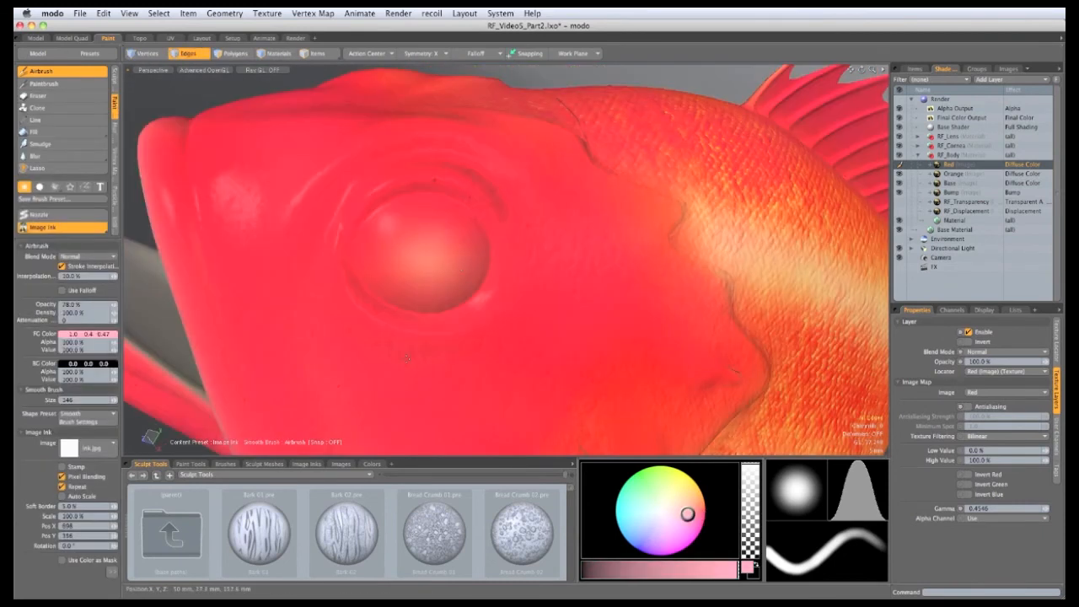
Step: Extend the red along the upper back below the dorsal fin with brush size 134
mouse_move(580, 323)
ctrl+alt+mouse_down()
mouse_move(585, 300)
mouse_move(546, 334)
mouse_move(318, 239)
mouse_move(371, 225)
mouse_move(390, 195)
ctrl+alt+mouse_up()
right_drag(380, 152, 433, 153)
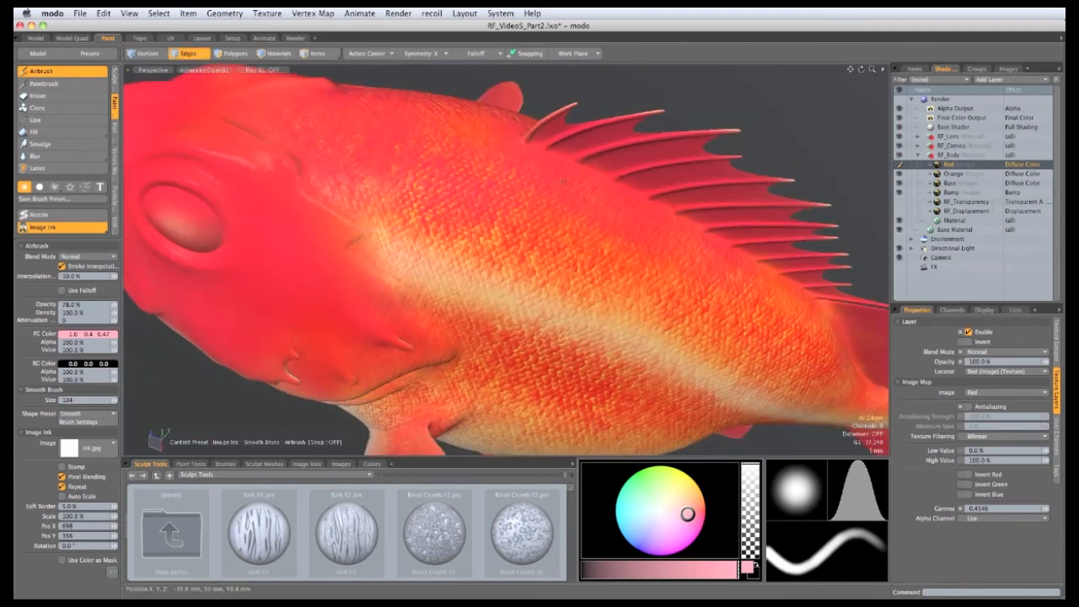
alt+drag(564, 182, 522, 190)
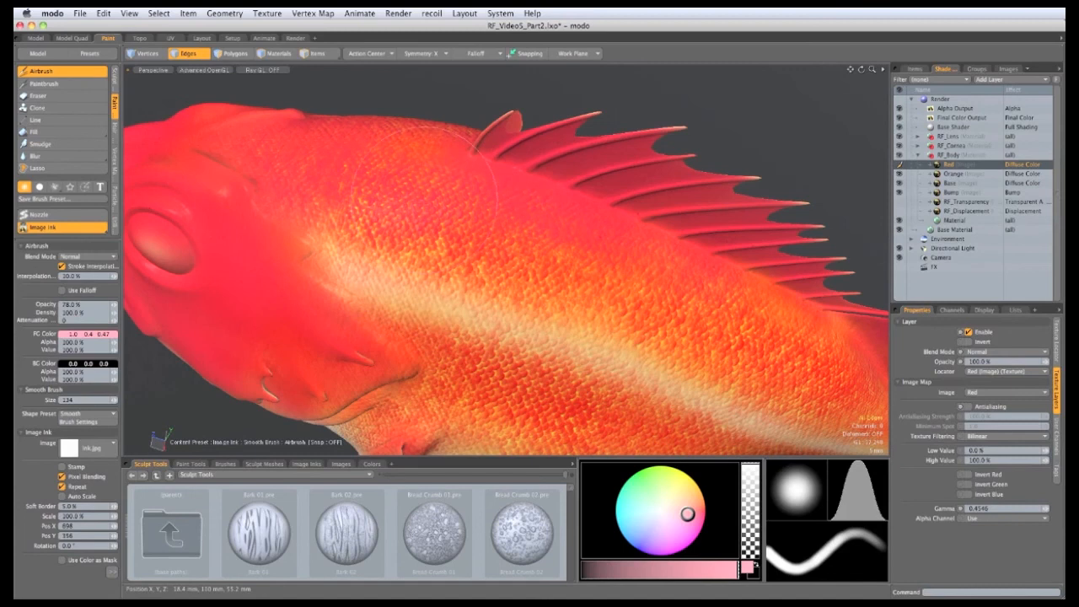
mouse_move(321, 240)
alt+mouse_down()
mouse_move(375, 221)
mouse_move(202, 207)
alt+mouse_up()
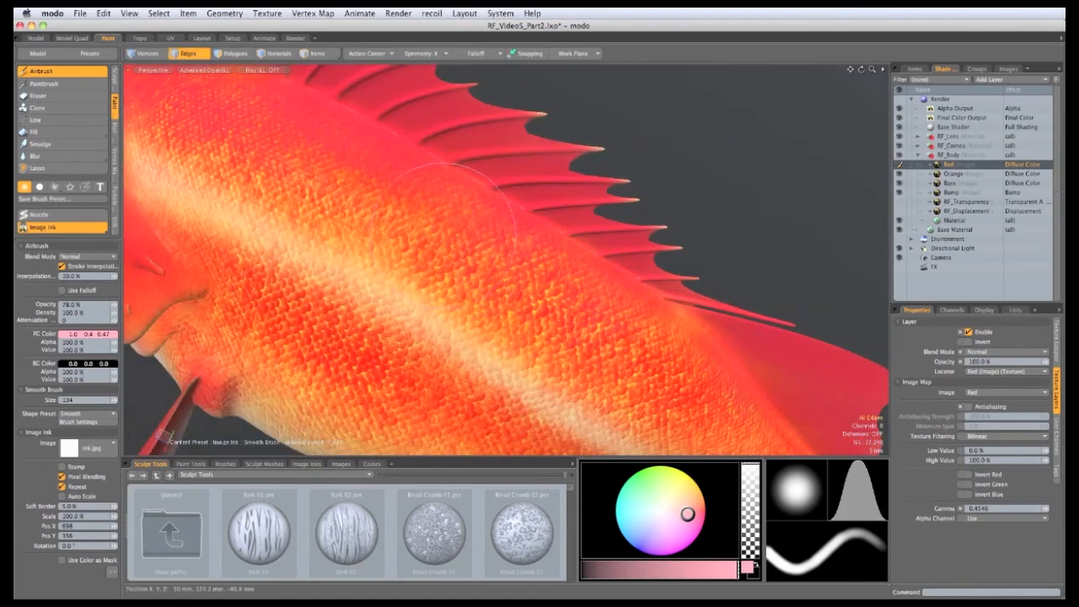
mouse_move(460, 234)
ctrl+alt+mouse_down()
mouse_move(527, 320)
mouse_move(740, 292)
ctrl+alt+mouse_up()
Step: Open the Global Illumination settings and turn on the RayGL preview to inspect the fish
click(939, 99)
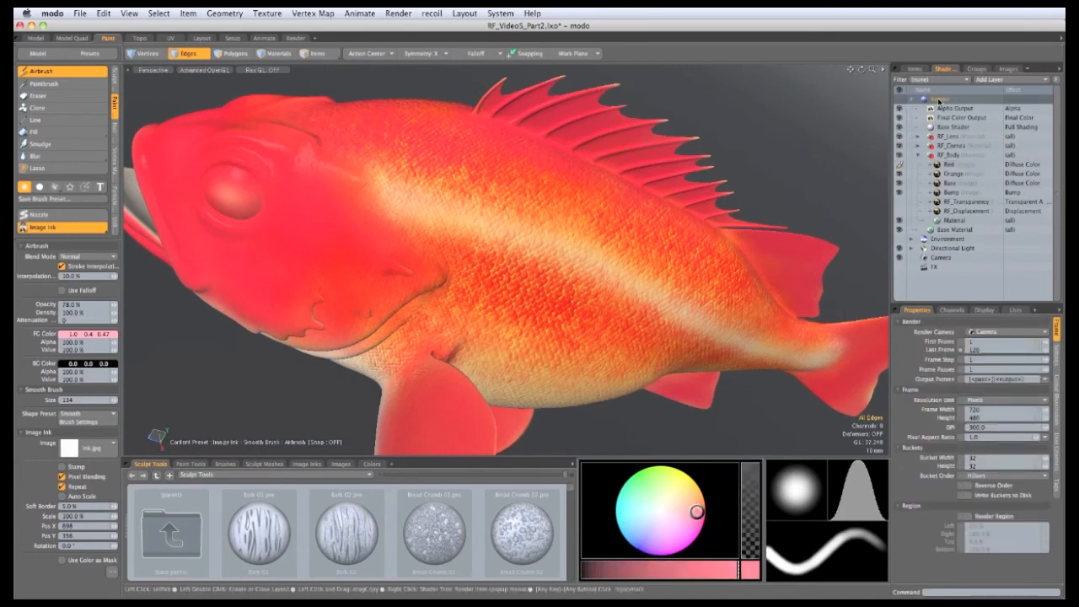
click(1056, 379)
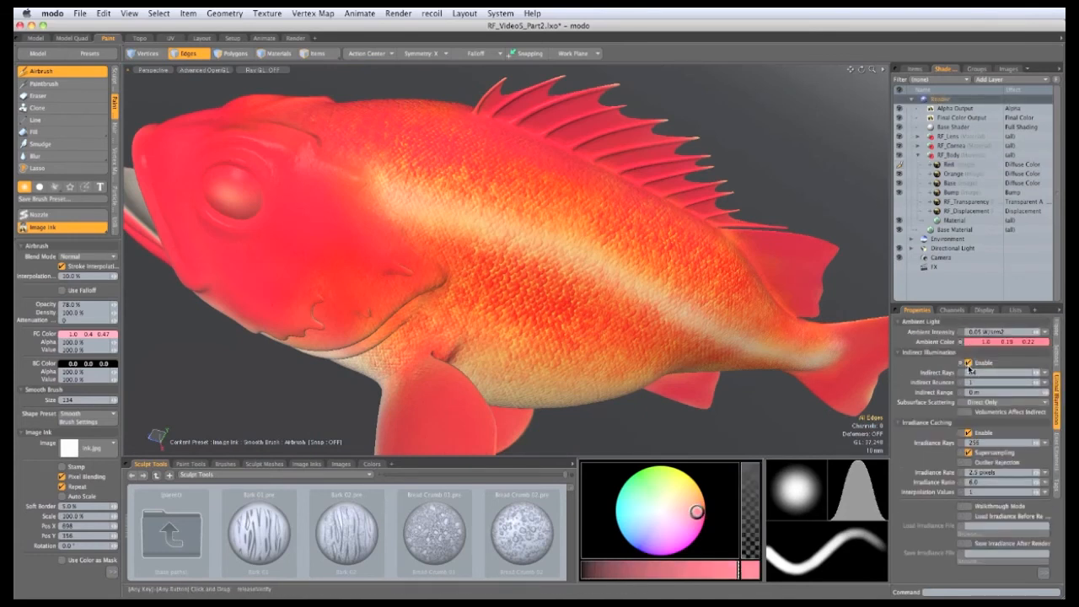
alt+shift+drag(438, 261, 488, 276)
click(263, 70)
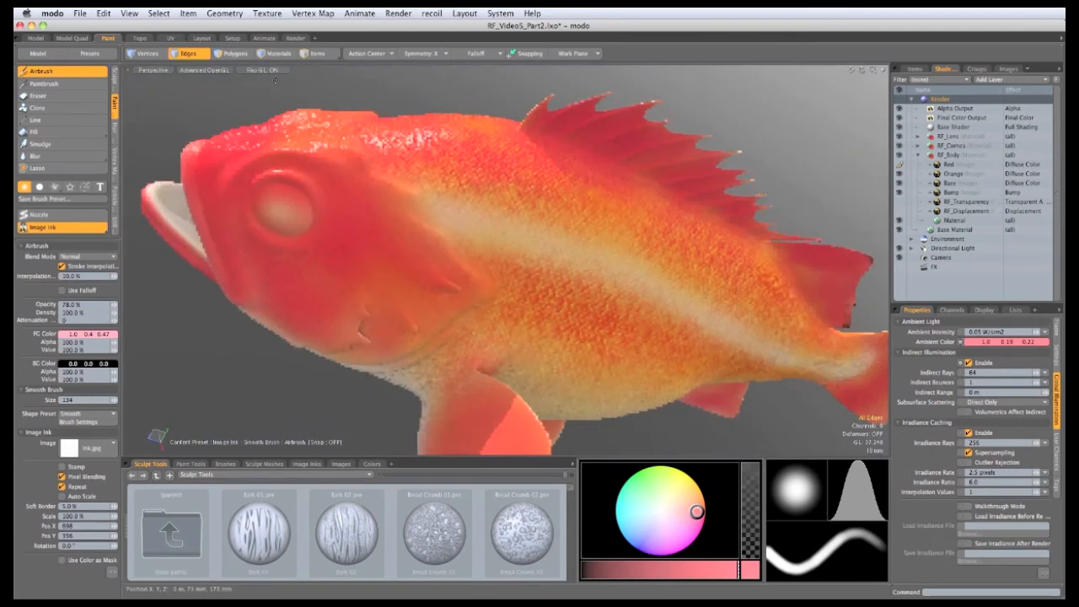
alt+drag(497, 256, 576, 279)
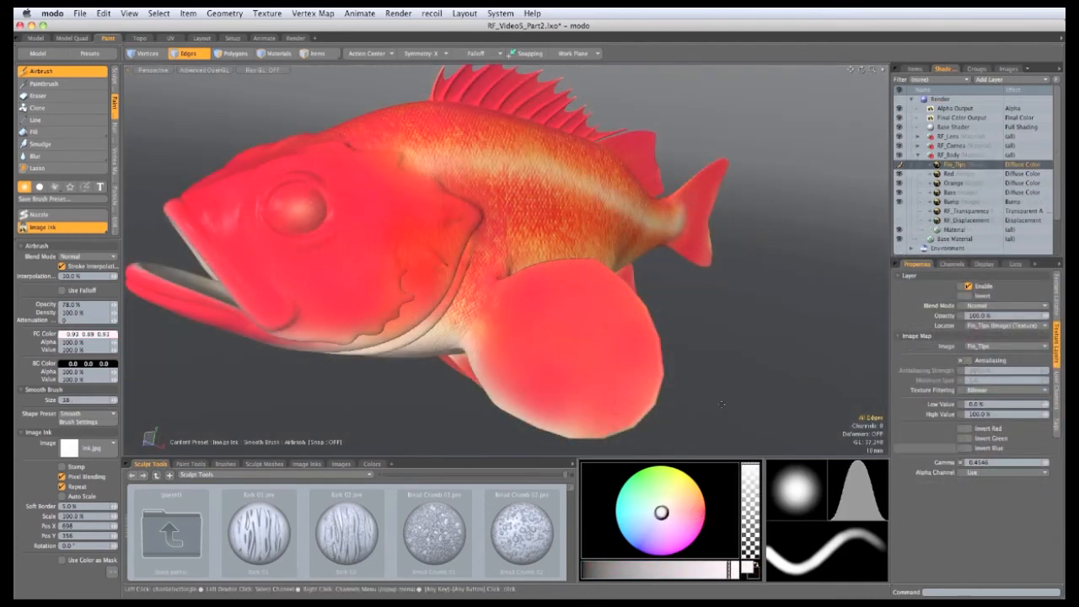
Step: Lighten the pectoral fin's edges with brush sizes from 34 up to 152
alt+drag(630, 351, 631, 327)
scroll(624, 342, up, 5)
alt+drag(603, 367, 615, 361)
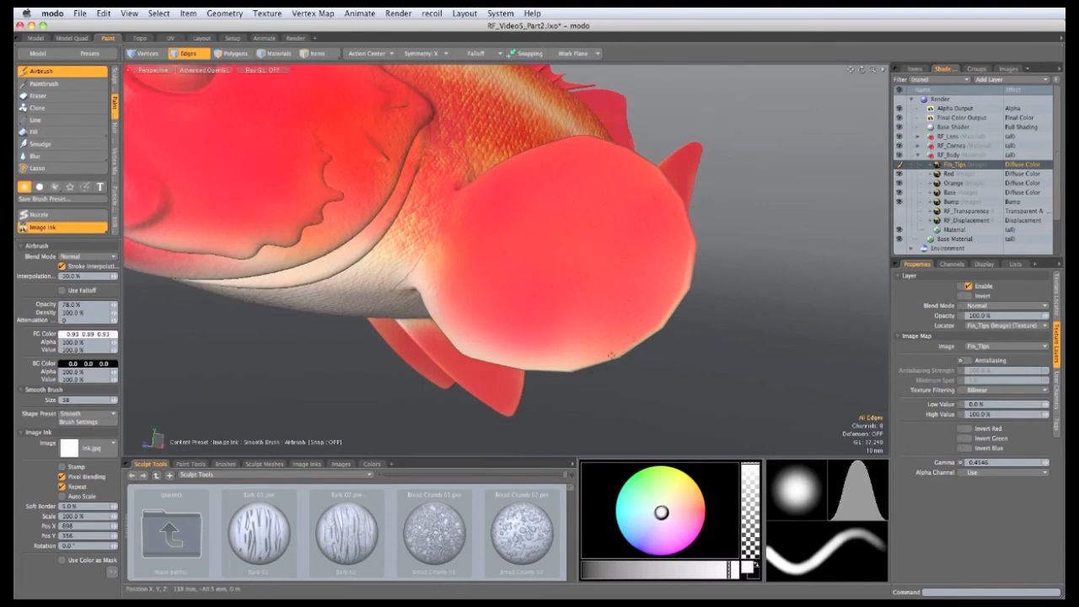
right_drag(615, 362, 607, 362)
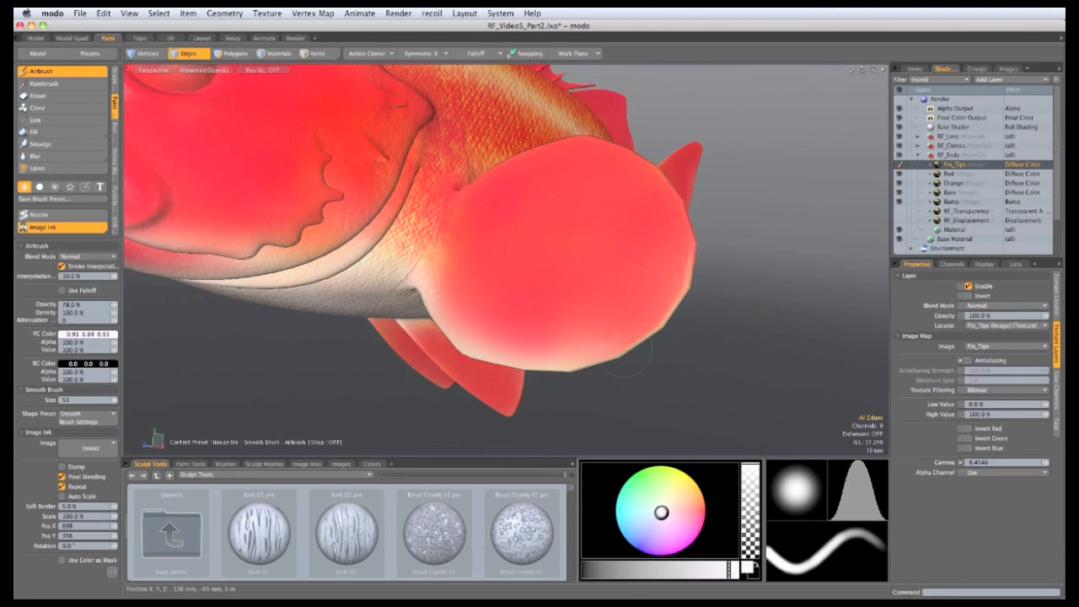
right_drag(604, 356, 609, 364)
mouse_move(625, 341)
mouse_down()
mouse_move(673, 310)
mouse_move(679, 269)
mouse_move(654, 163)
mouse_up()
mouse_move(649, 234)
alt+mouse_down()
mouse_move(684, 361)
mouse_move(578, 407)
alt+mouse_up()
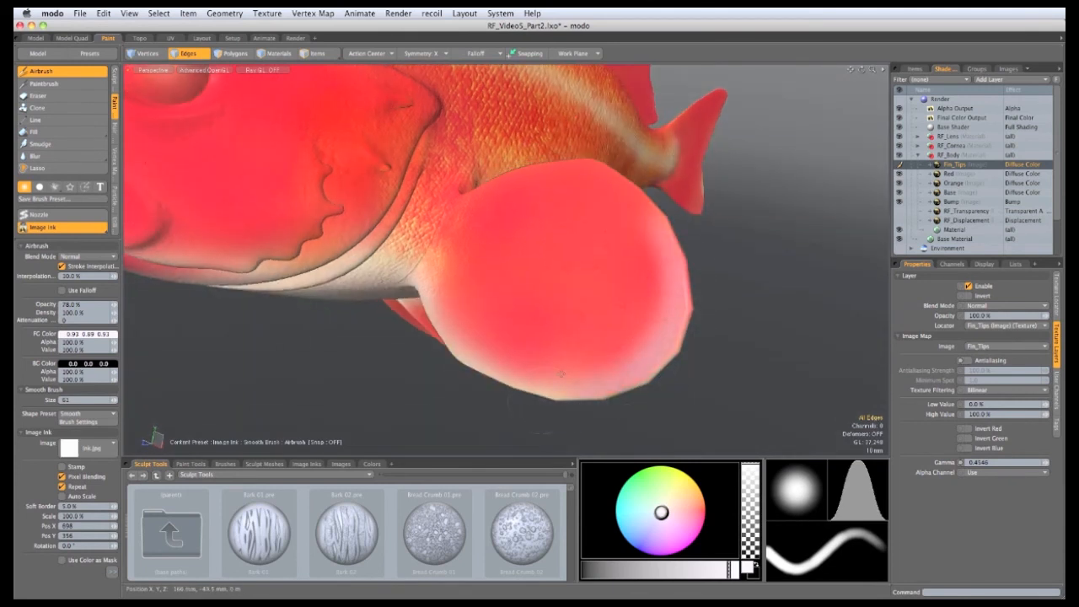
right_drag(560, 375, 616, 381)
drag(591, 368, 493, 370)
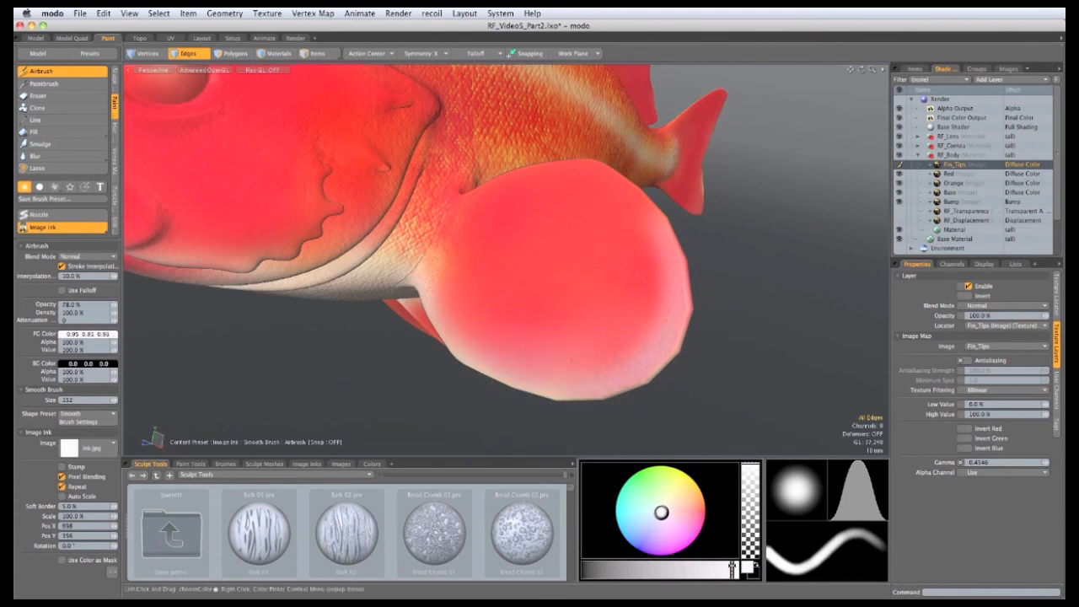
right_drag(553, 362, 551, 362)
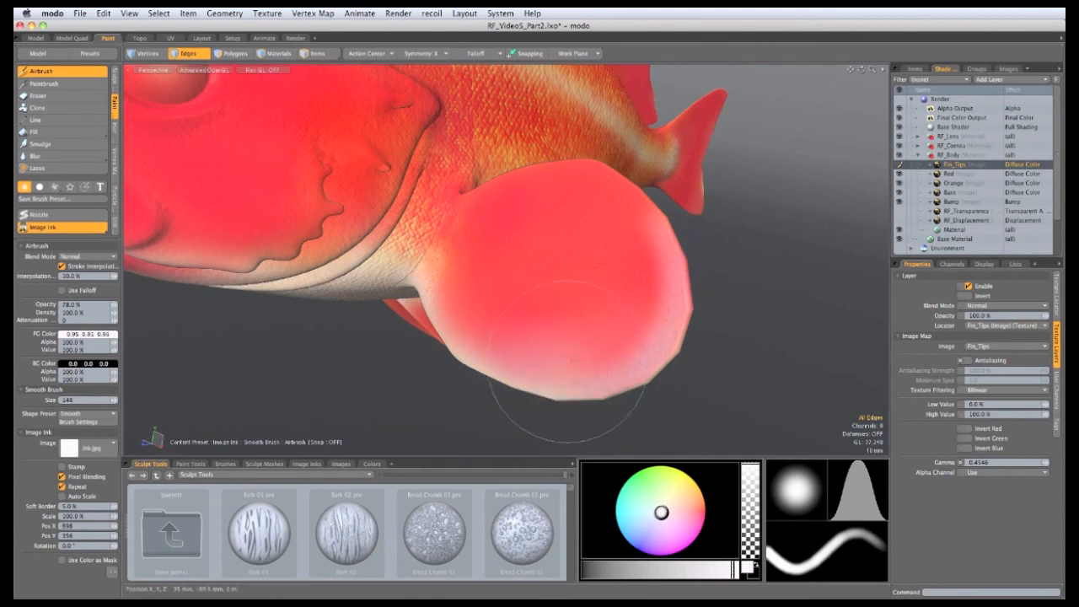
drag(570, 364, 634, 336)
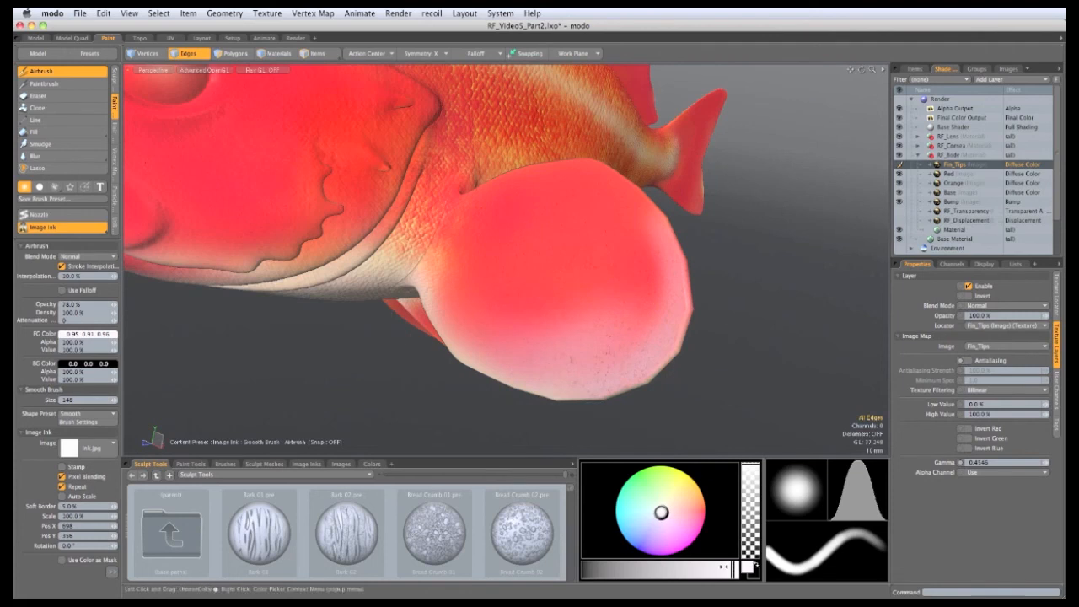
Step: Dim the paint value and airbrush light speckles on the tail fin's lower lobe and notch at size 120
click(705, 566)
click(698, 569)
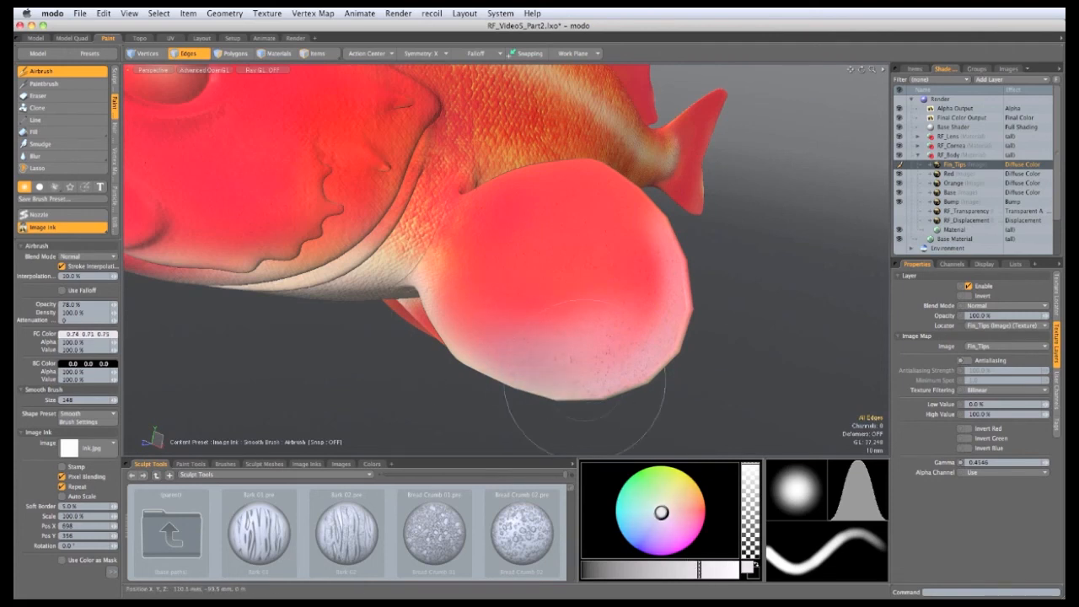
ctrl+alt+drag(584, 311, 364, 173)
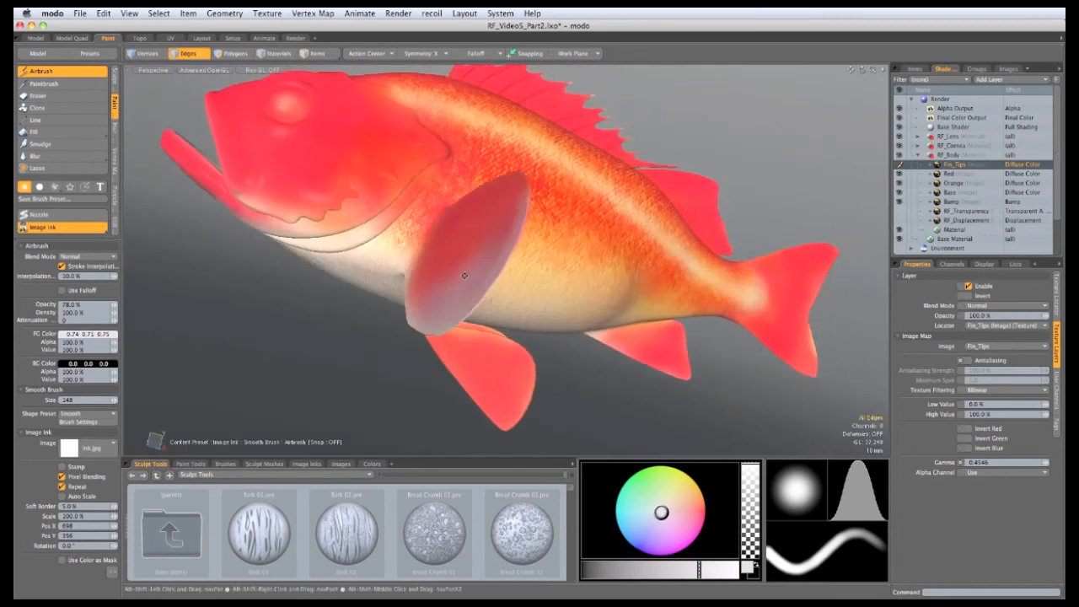
alt+shift+drag(540, 295, 405, 286)
alt+drag(556, 337, 447, 312)
ctrl+alt+drag(540, 279, 596, 280)
right_drag(624, 354, 612, 350)
mouse_move(630, 380)
mouse_down()
mouse_move(559, 349)
mouse_move(638, 337)
mouse_up()
mouse_move(629, 269)
mouse_down()
mouse_move(630, 236)
mouse_move(675, 155)
mouse_move(668, 223)
mouse_move(625, 207)
mouse_move(550, 220)
mouse_move(658, 272)
mouse_up()
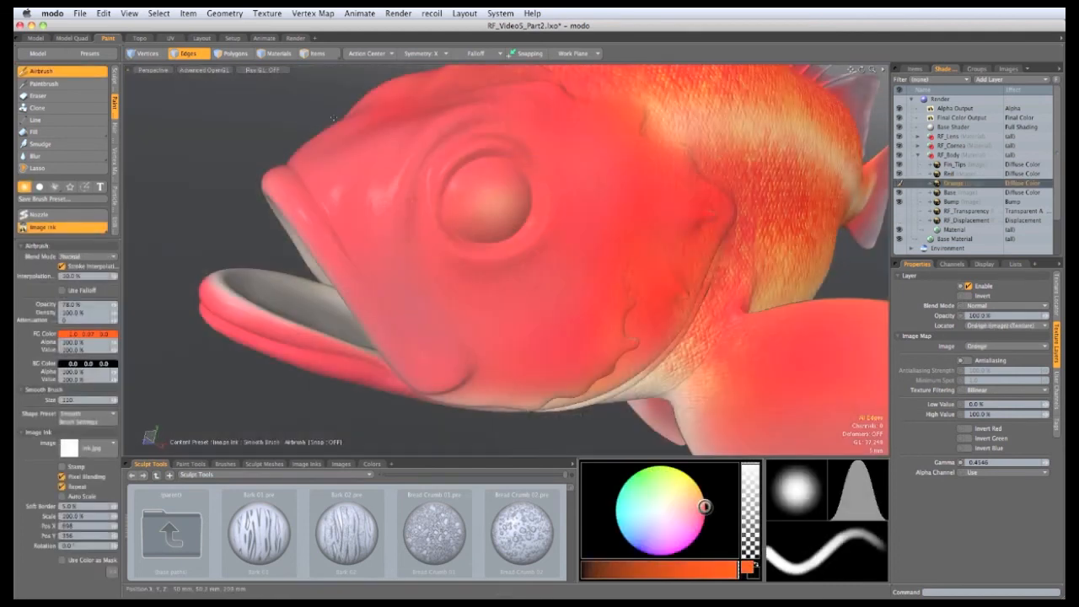
Step: Show the Orange layer and airbrush red over the jaw corner, upper jaw and around the eye
click(899, 180)
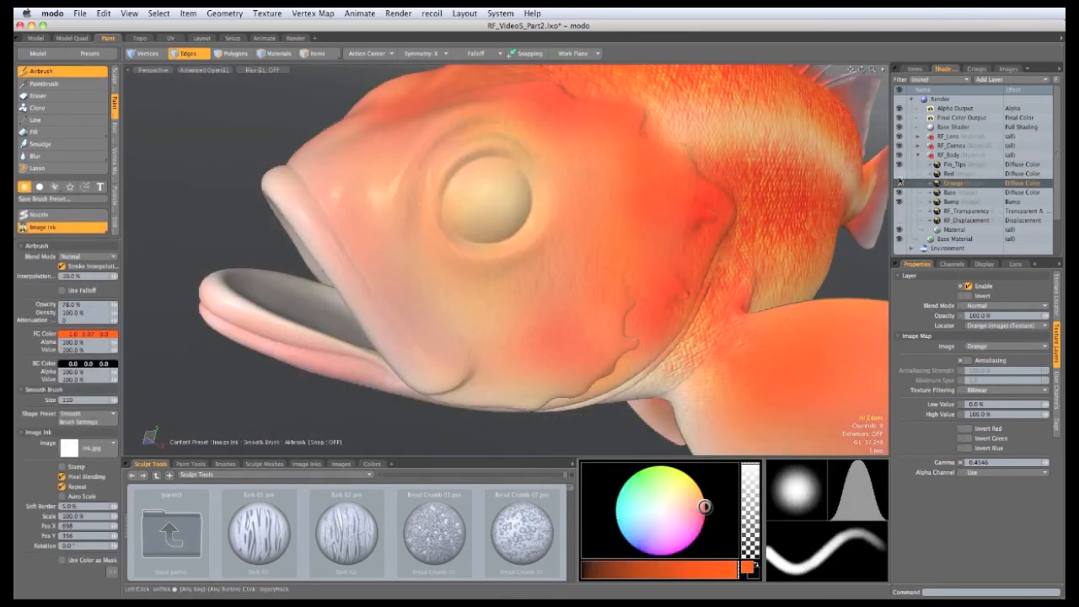
mouse_move(346, 301)
alt+mouse_down()
mouse_move(445, 318)
mouse_move(426, 339)
alt+mouse_up()
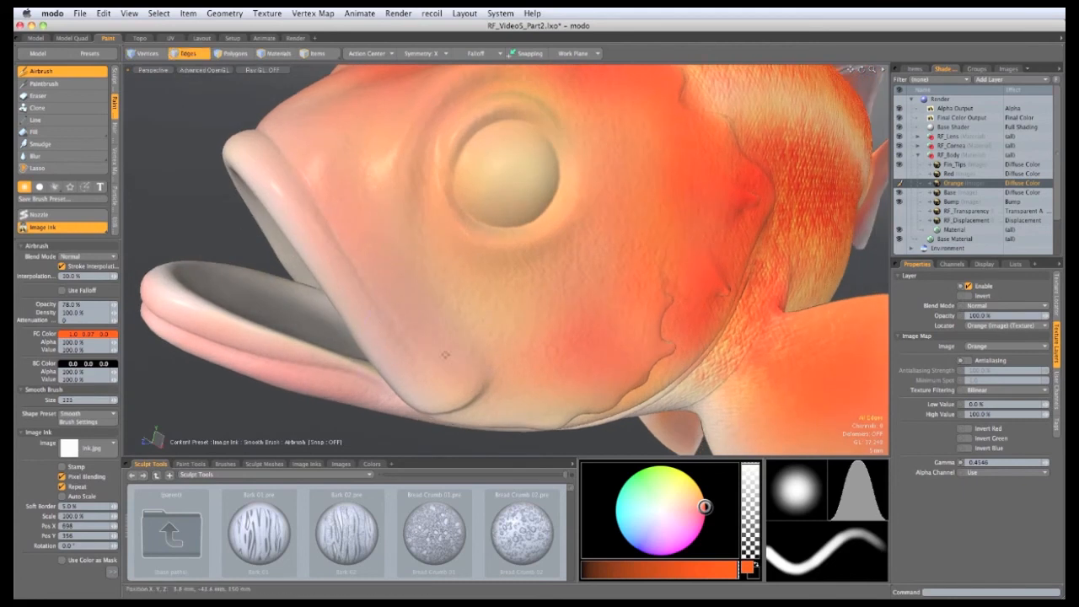
key(super+z)
mouse_move(452, 362)
mouse_down()
mouse_move(478, 369)
mouse_move(603, 302)
mouse_move(550, 324)
mouse_up()
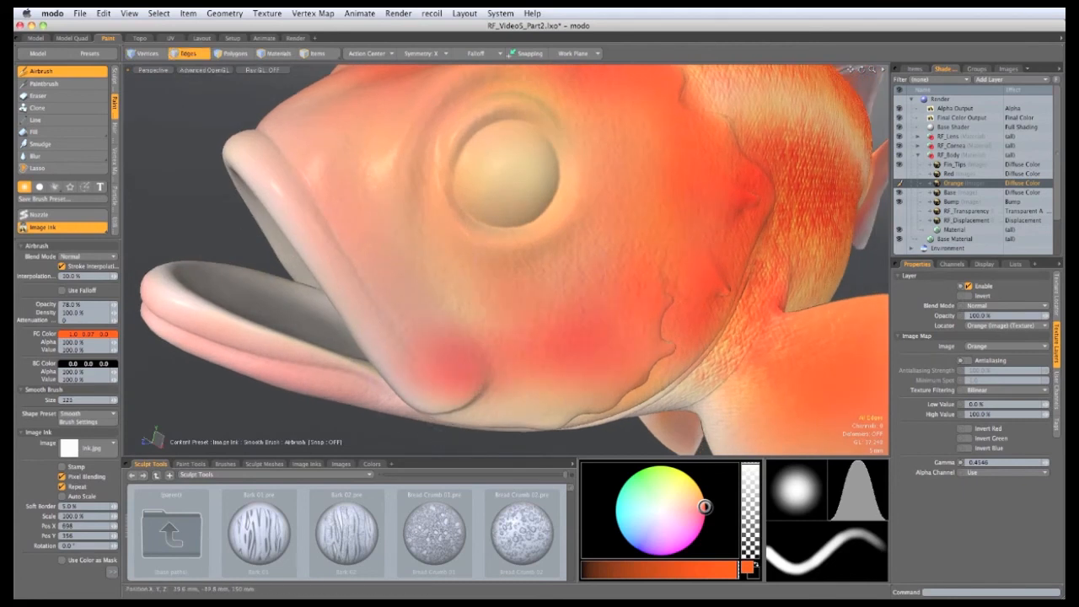
mouse_move(477, 265)
mouse_down()
mouse_move(415, 312)
mouse_move(354, 240)
mouse_move(472, 290)
mouse_move(379, 246)
mouse_move(390, 174)
mouse_move(512, 165)
mouse_move(511, 222)
mouse_up()
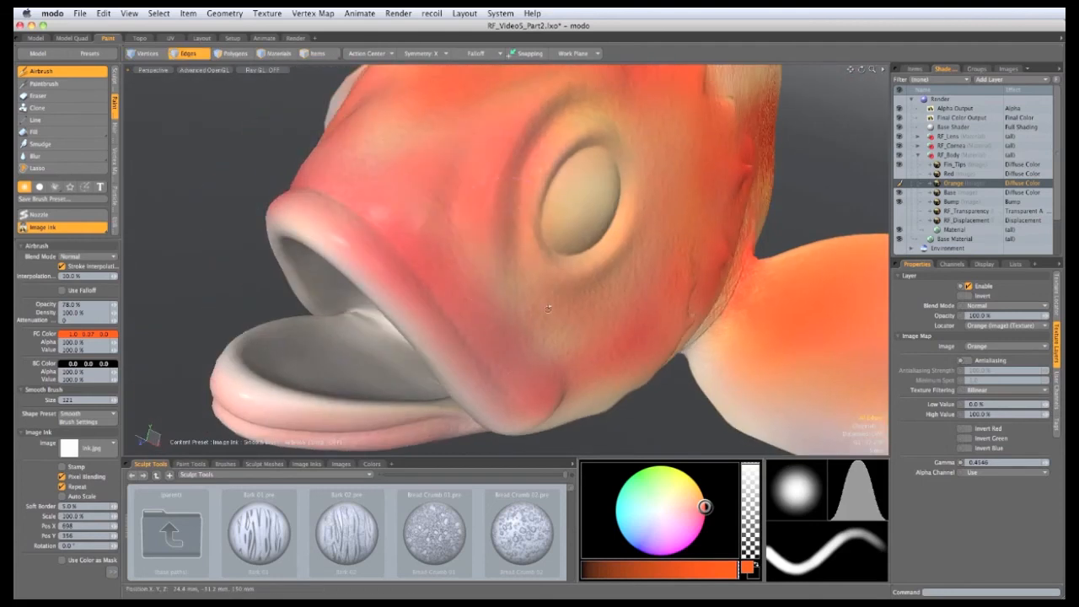
mouse_move(547, 309)
alt+mouse_down()
mouse_move(487, 333)
mouse_move(474, 202)
mouse_move(592, 282)
alt+mouse_up()
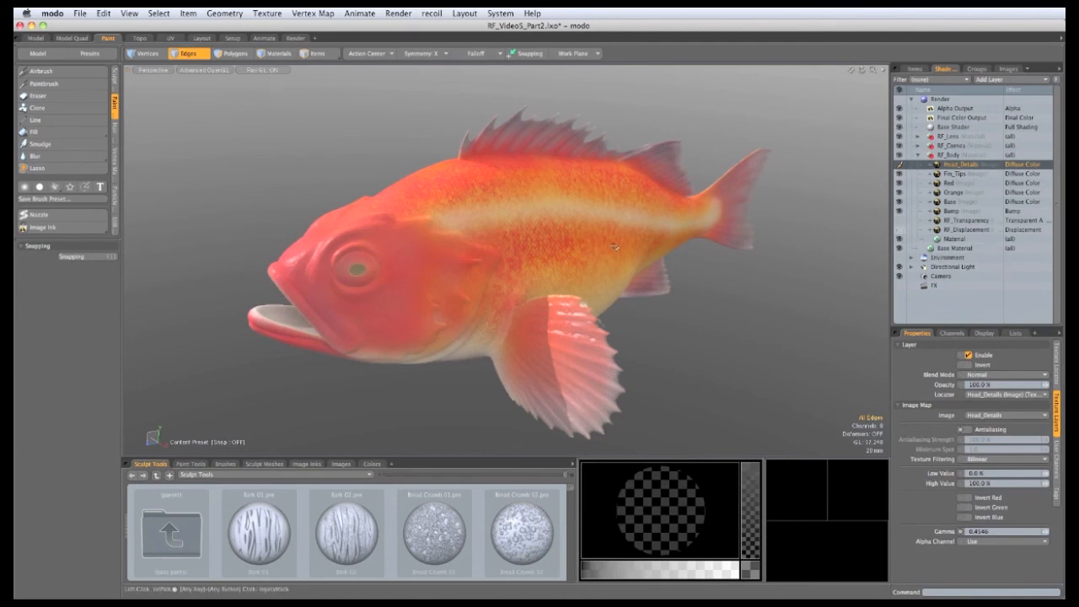
Step: Turn off the Ray GL preview and zoom in on the fish's head
click(264, 70)
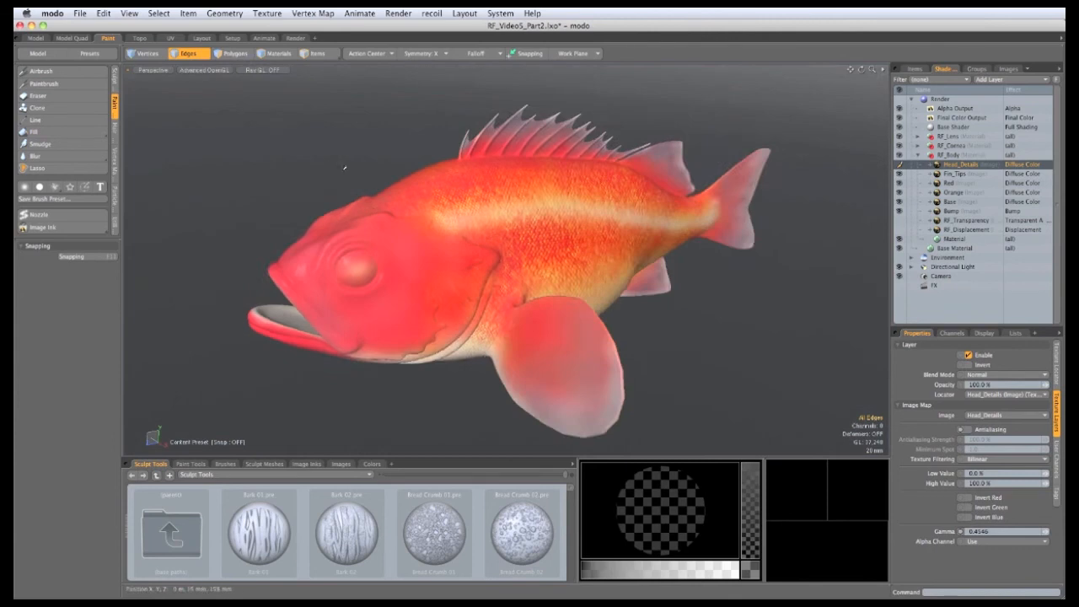
alt+drag(421, 391, 490, 303)
alt+shift+drag(491, 304, 447, 236)
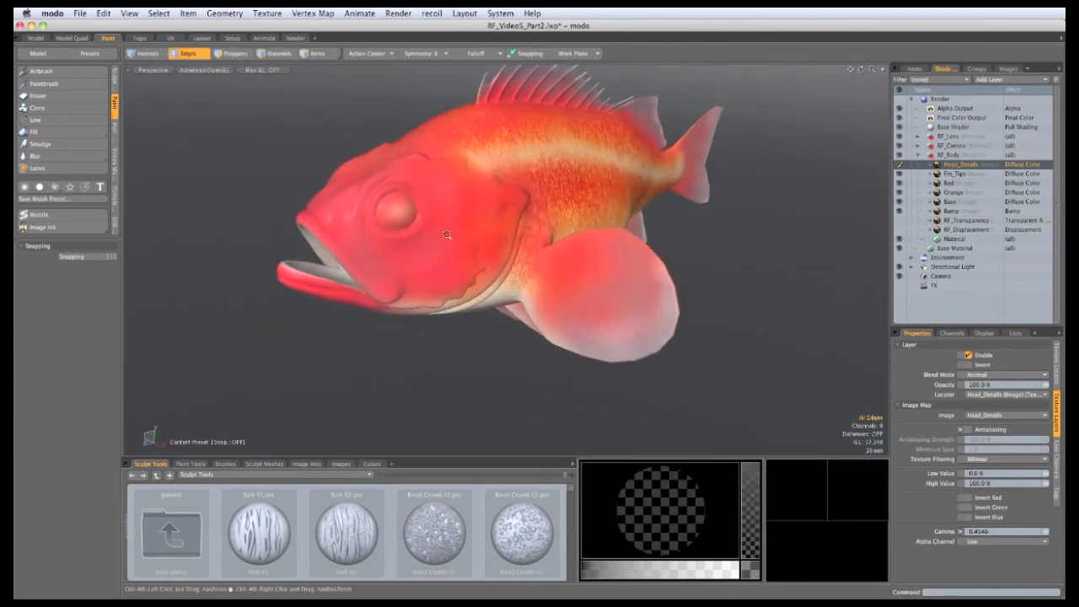
ctrl+alt+drag(445, 187, 492, 310)
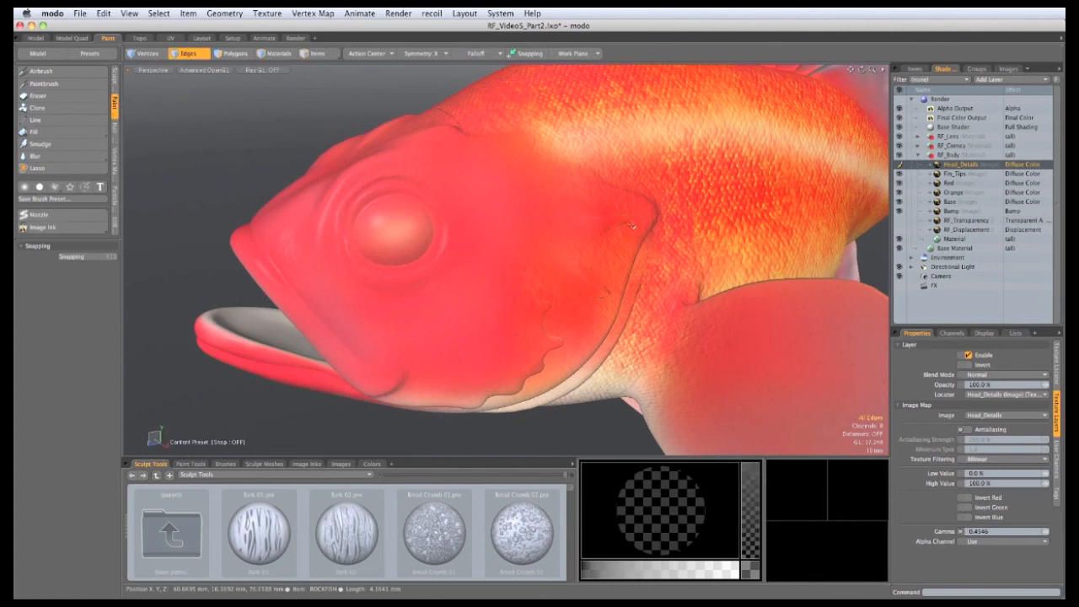
mouse_move(527, 281)
ctrl+alt+mouse_down()
mouse_move(432, 304)
mouse_move(480, 305)
ctrl+alt+mouse_up()
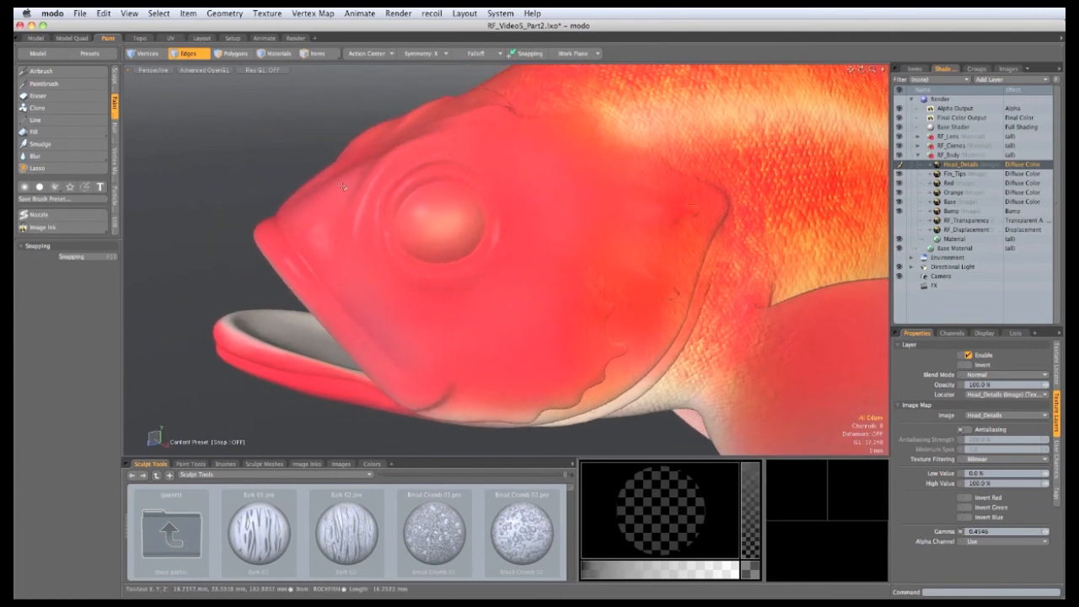
alt+drag(465, 282, 541, 242)
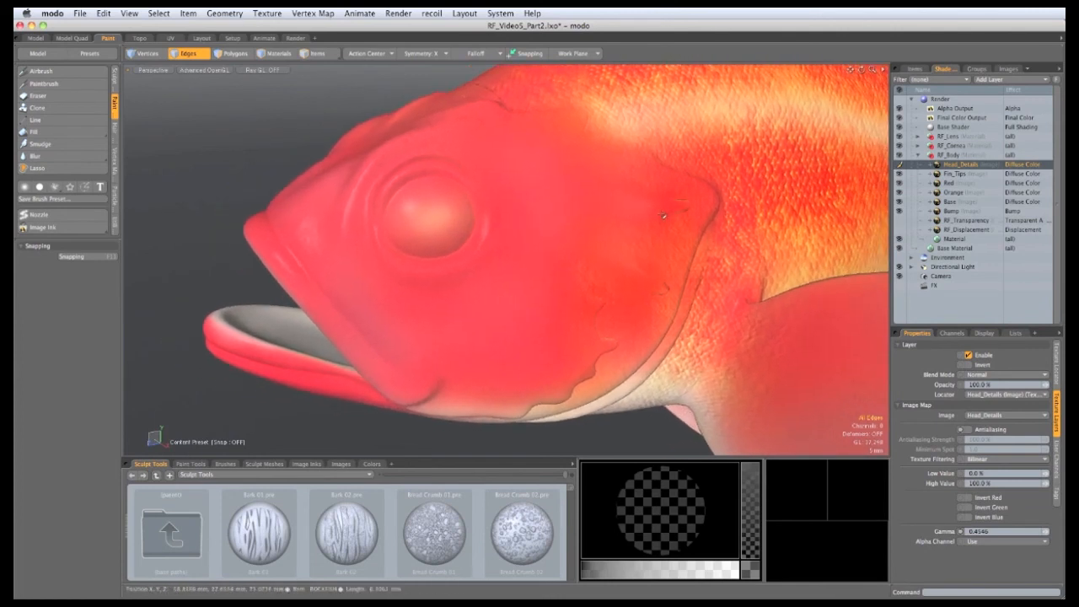
Step: Airbrush soft near-white highlight spots across the cheek using brush sizes 47 and 343
click(43, 71)
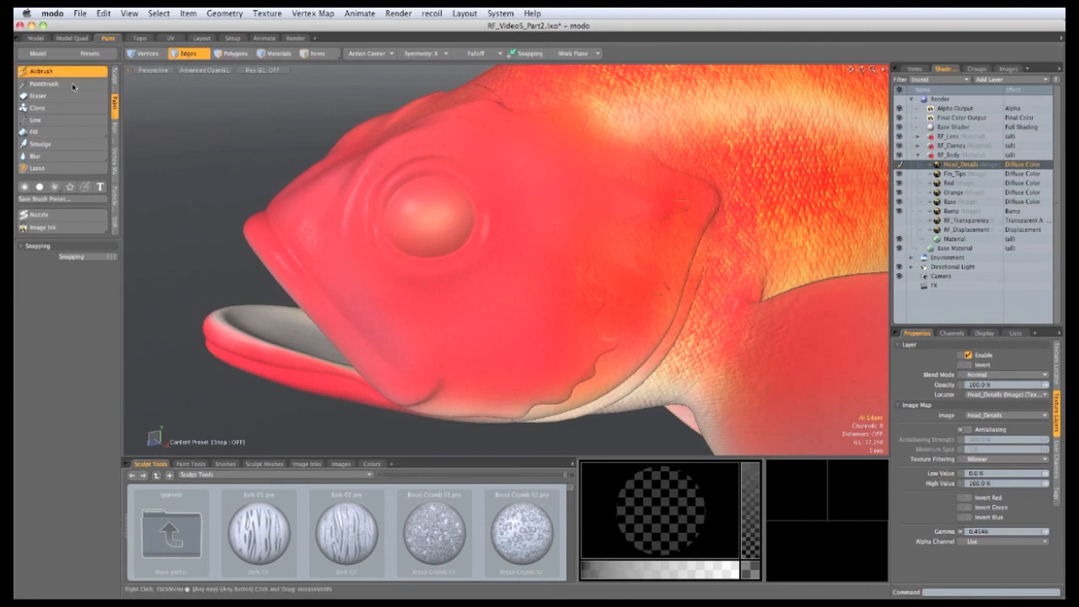
drag(657, 511, 664, 512)
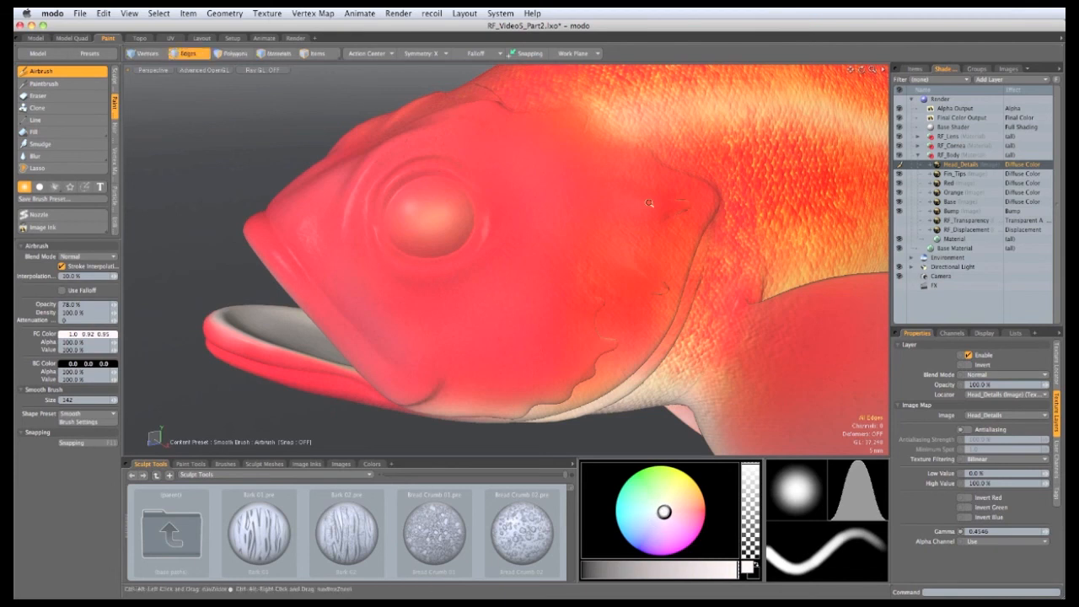
scroll(664, 202, up, 8)
right_drag(665, 200, 671, 199)
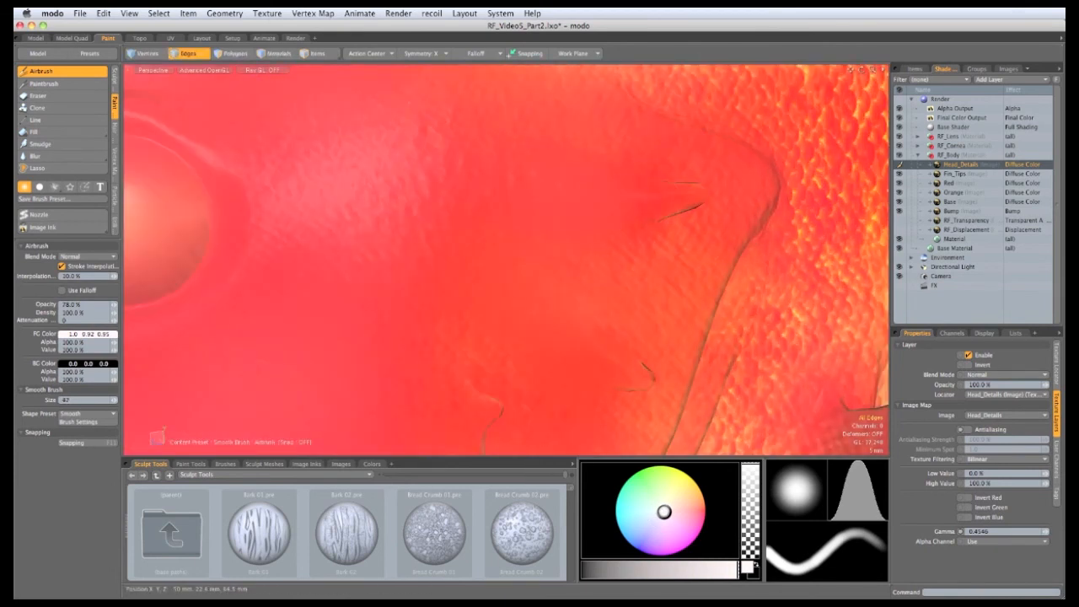
mouse_move(670, 198)
mouse_down()
mouse_move(697, 187)
mouse_move(562, 250)
mouse_up()
scroll(631, 220, up, 4)
mouse_move(631, 220)
mouse_down()
mouse_move(561, 199)
mouse_move(547, 255)
mouse_move(536, 230)
mouse_up()
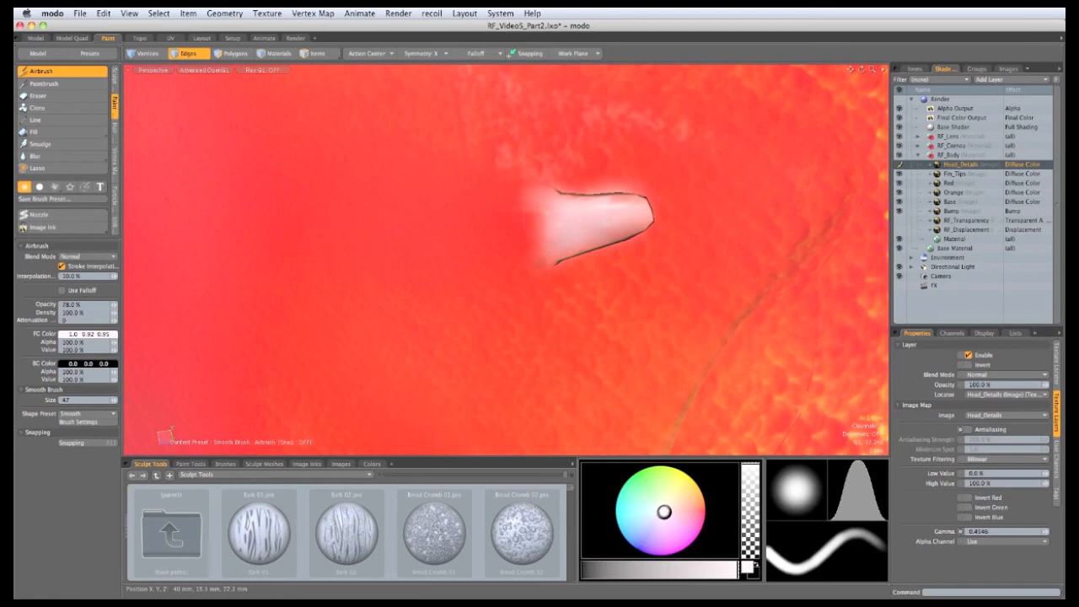
right_drag(531, 258, 570, 251)
drag(527, 221, 514, 229)
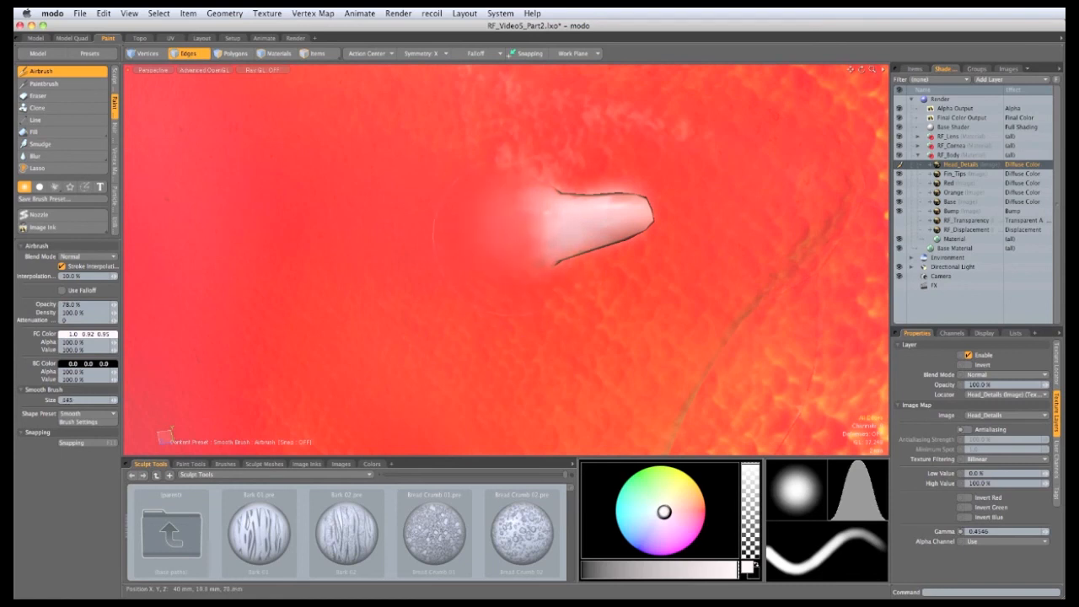
Step: Add a small white spot on the lower head near the gill
scroll(522, 268, down, 5)
alt+drag(523, 268, 557, 240)
scroll(561, 253, up, 5)
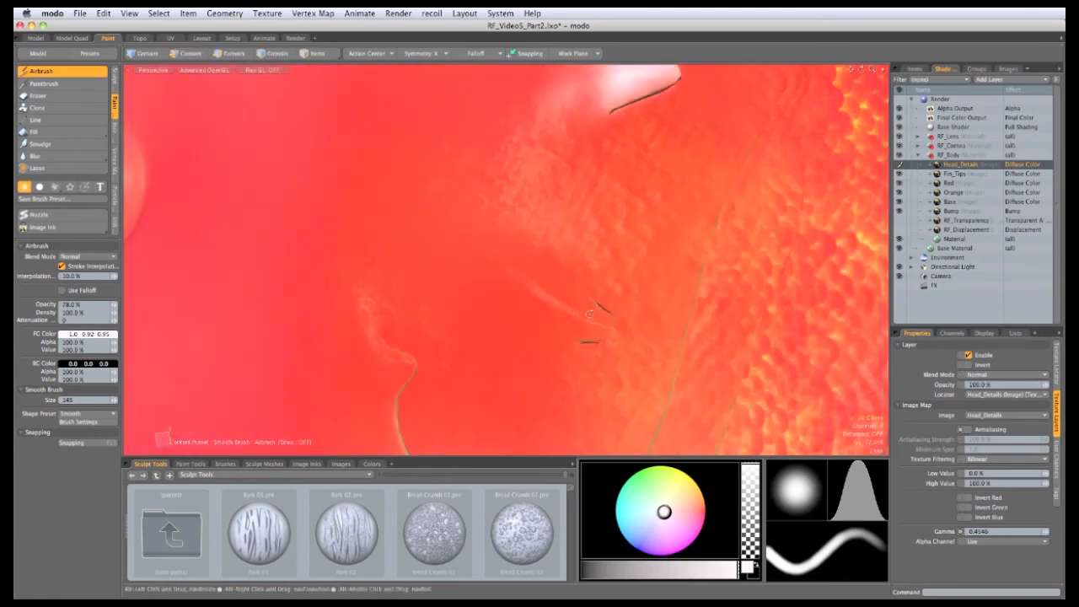
right_drag(620, 331, 542, 325)
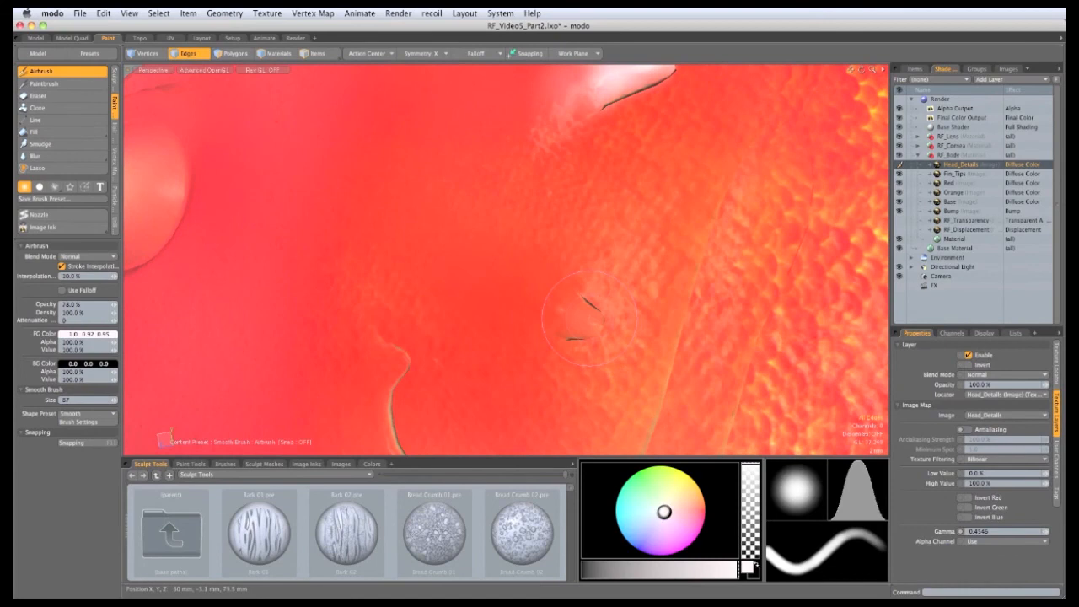
mouse_move(579, 323)
mouse_down()
mouse_move(557, 305)
mouse_move(548, 324)
mouse_move(565, 291)
mouse_move(533, 319)
mouse_up()
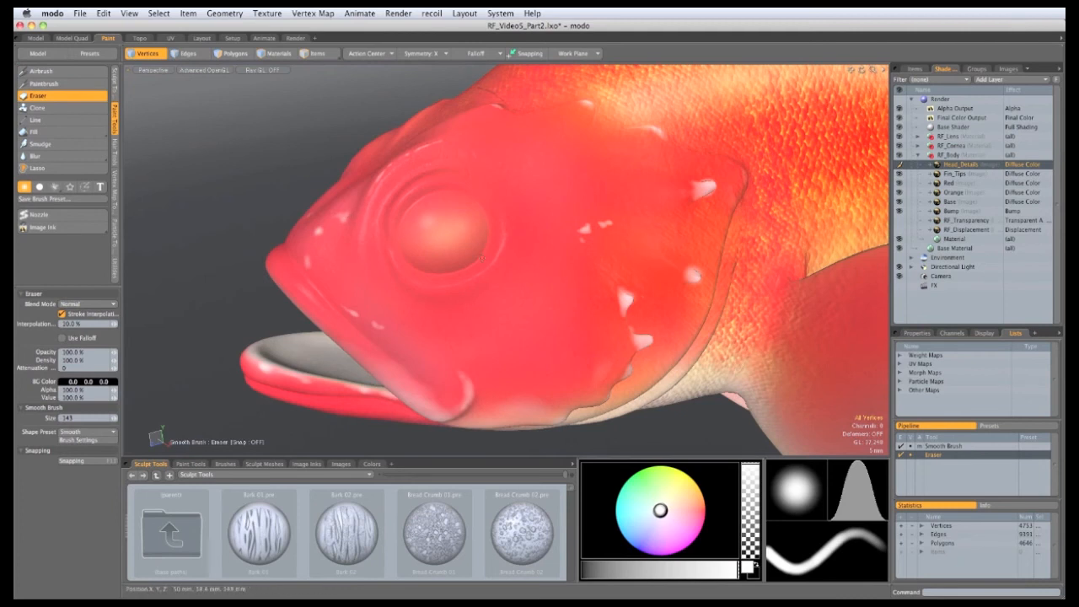
Step: Set the airbrush's Image Ink to Scales.exr, leaving the UV mask unset
click(37, 70)
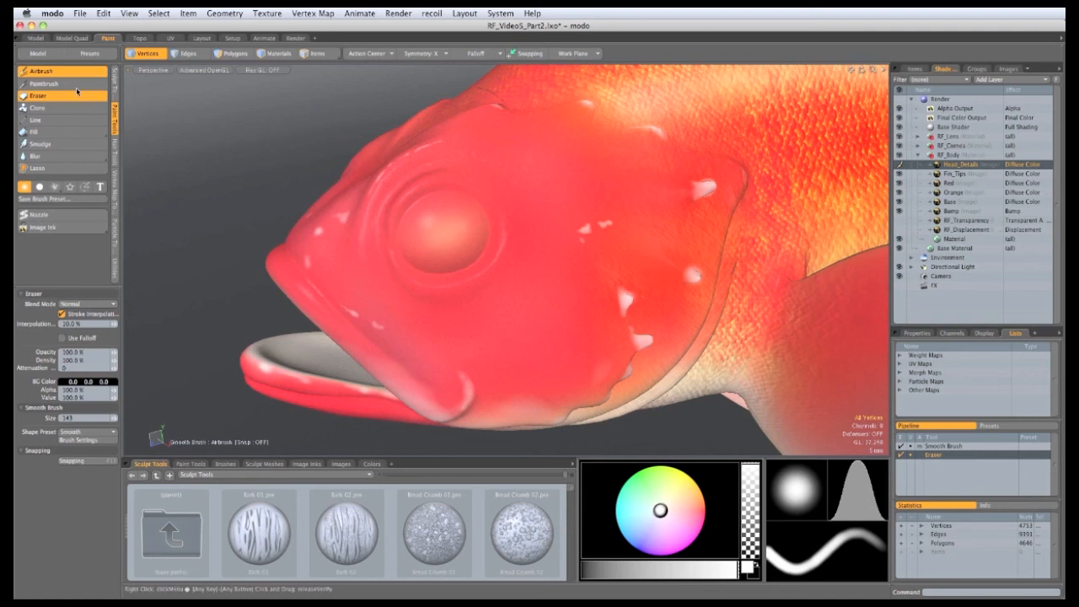
click(56, 226)
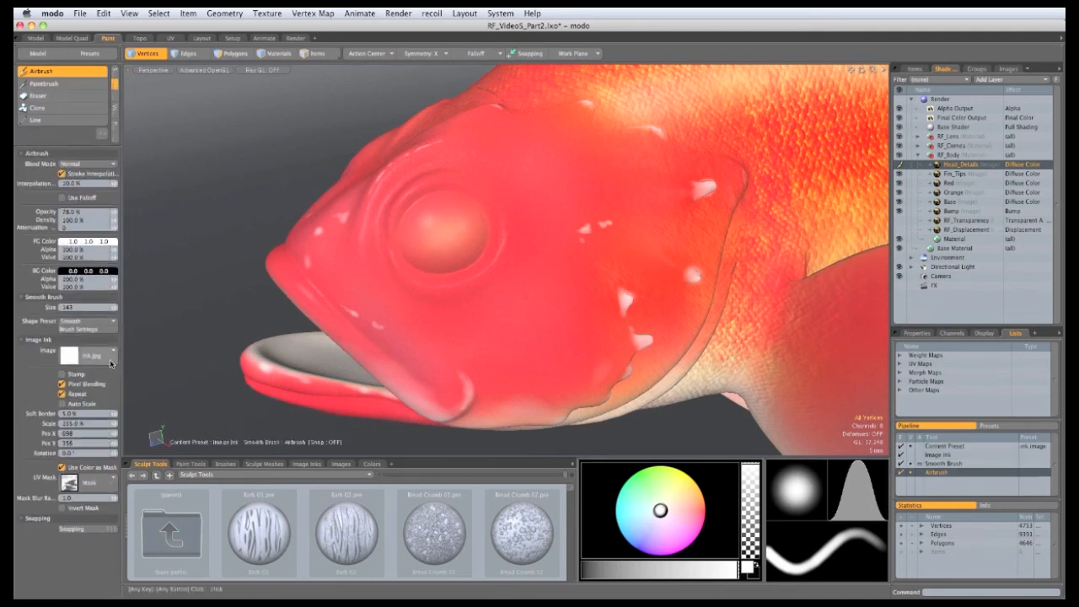
click(112, 350)
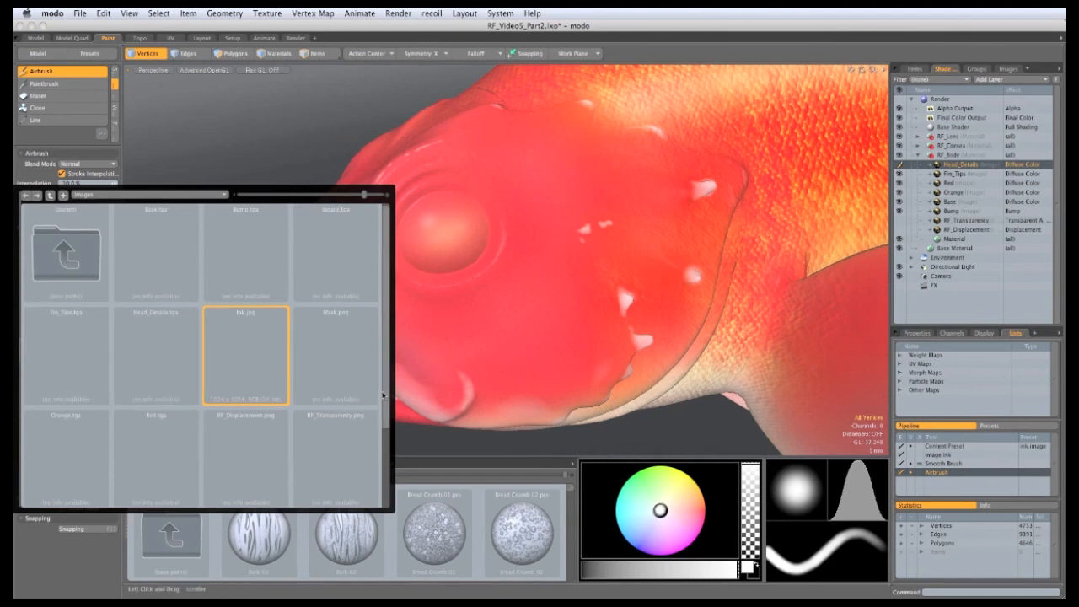
scroll(253, 438, down, 2)
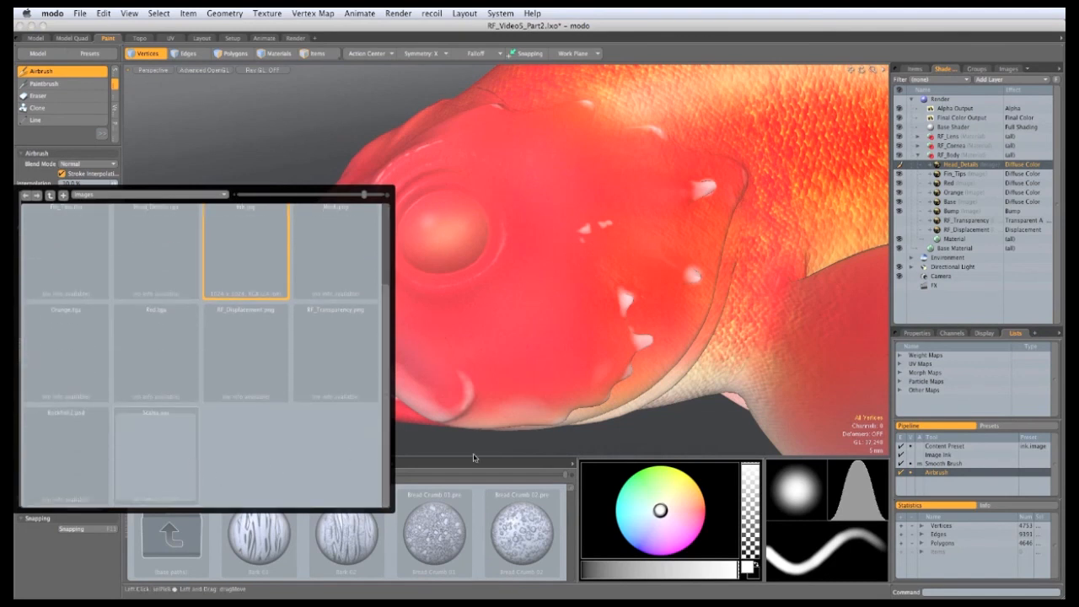
click(91, 483)
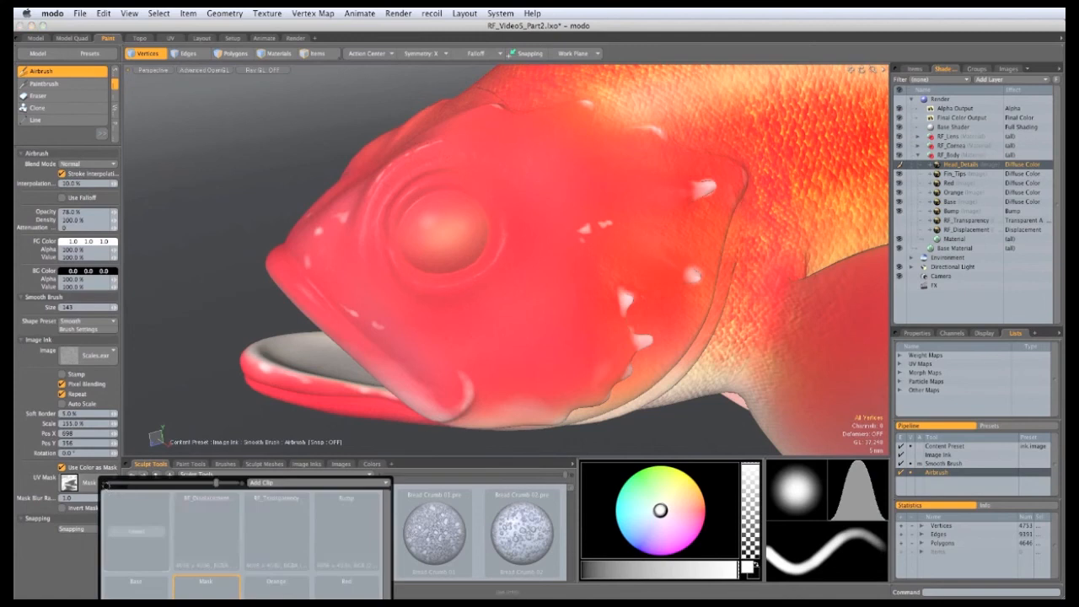
click(134, 533)
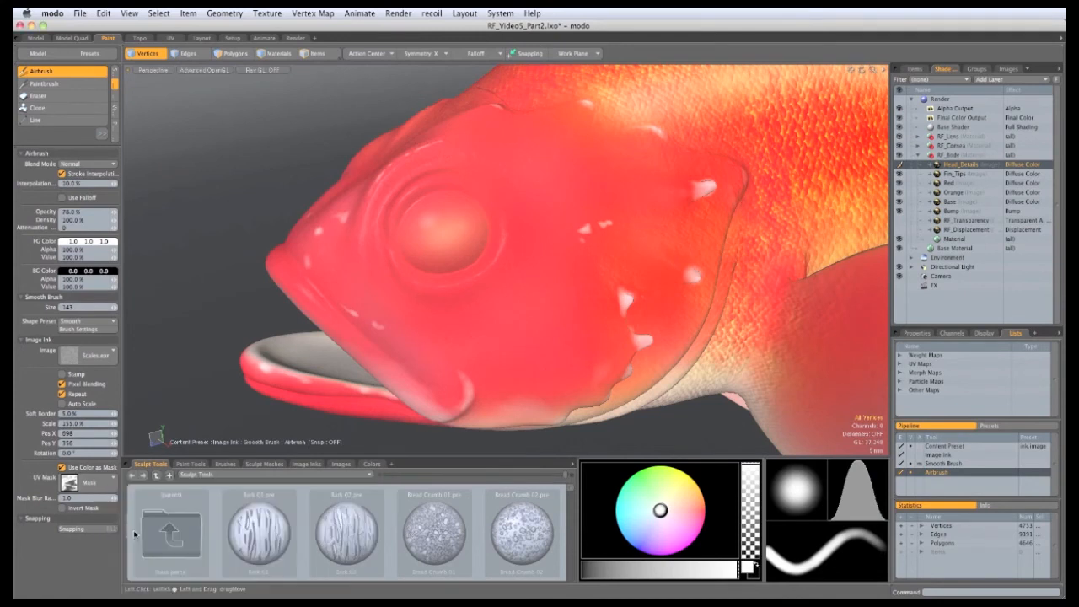
key(super+z)
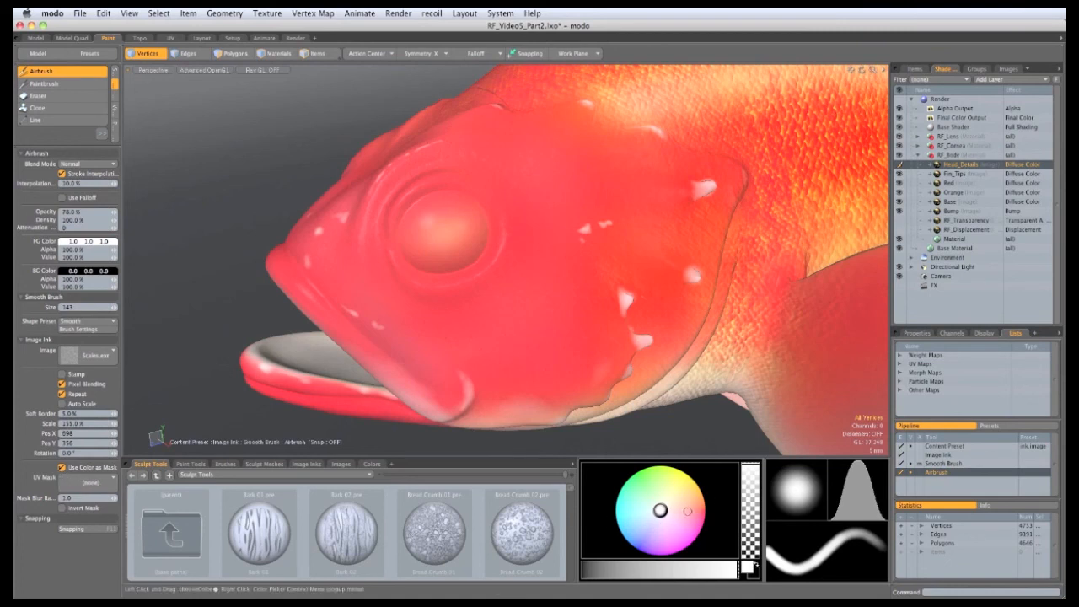
Step: Set the brush colour to a near-black dark red and resize the airbrush to 96
click(697, 511)
click(686, 508)
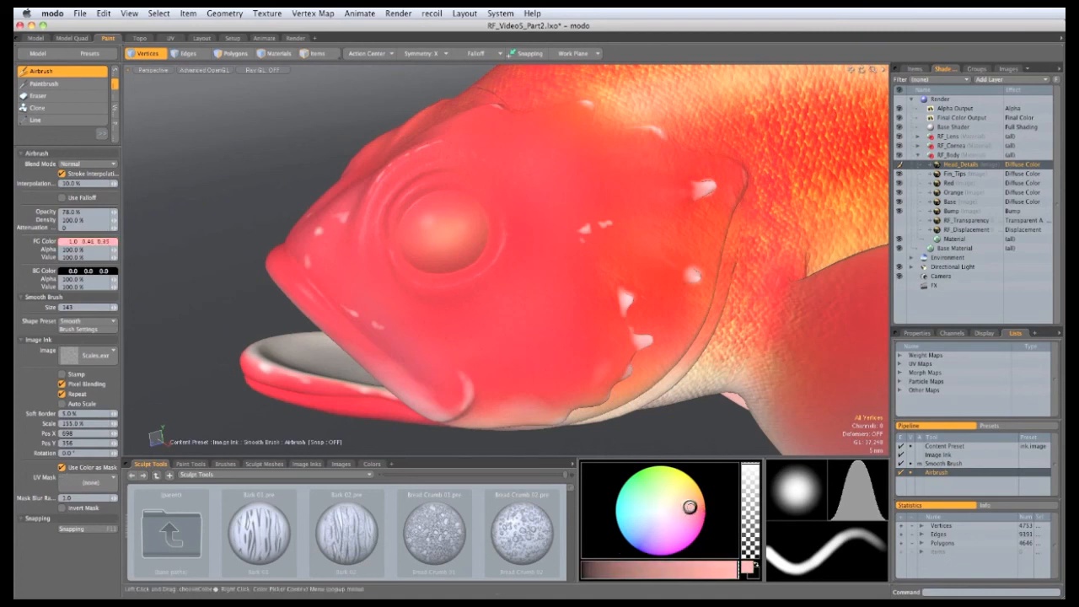
click(695, 508)
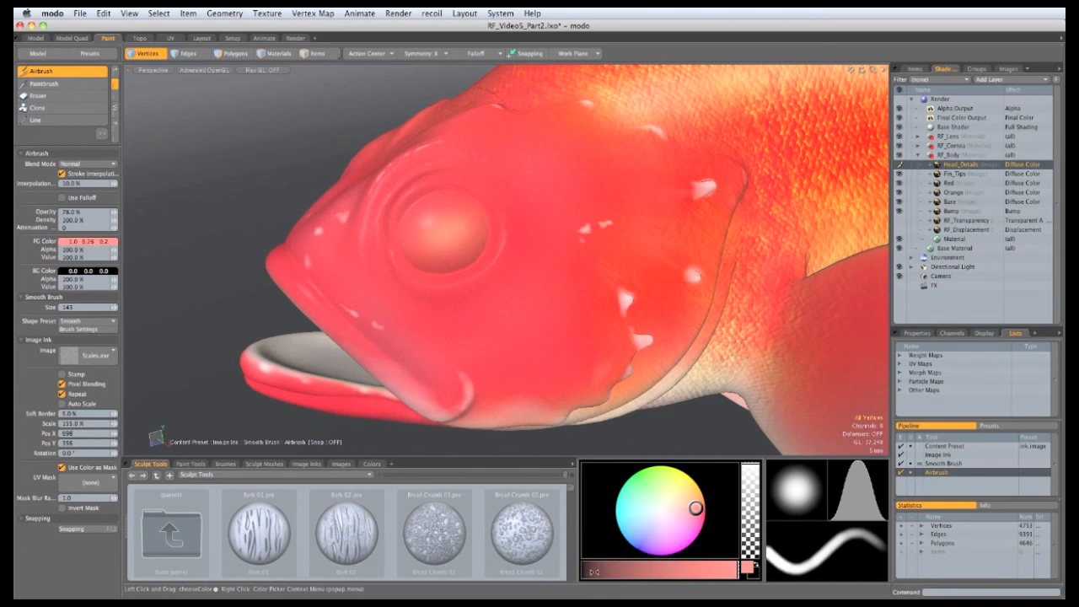
click(594, 571)
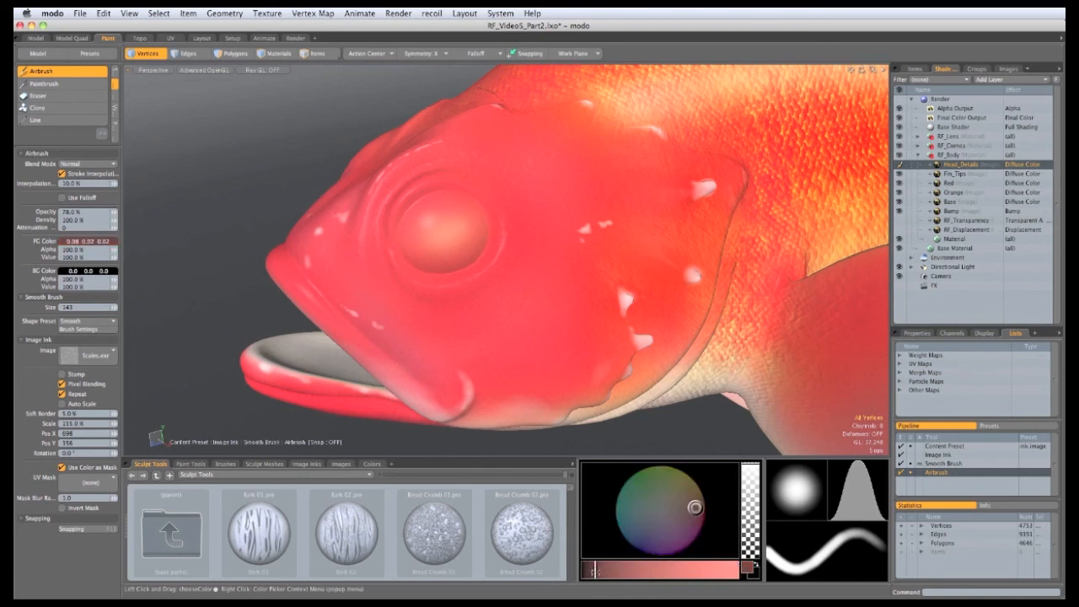
click(588, 571)
scroll(241, 172, up, 5)
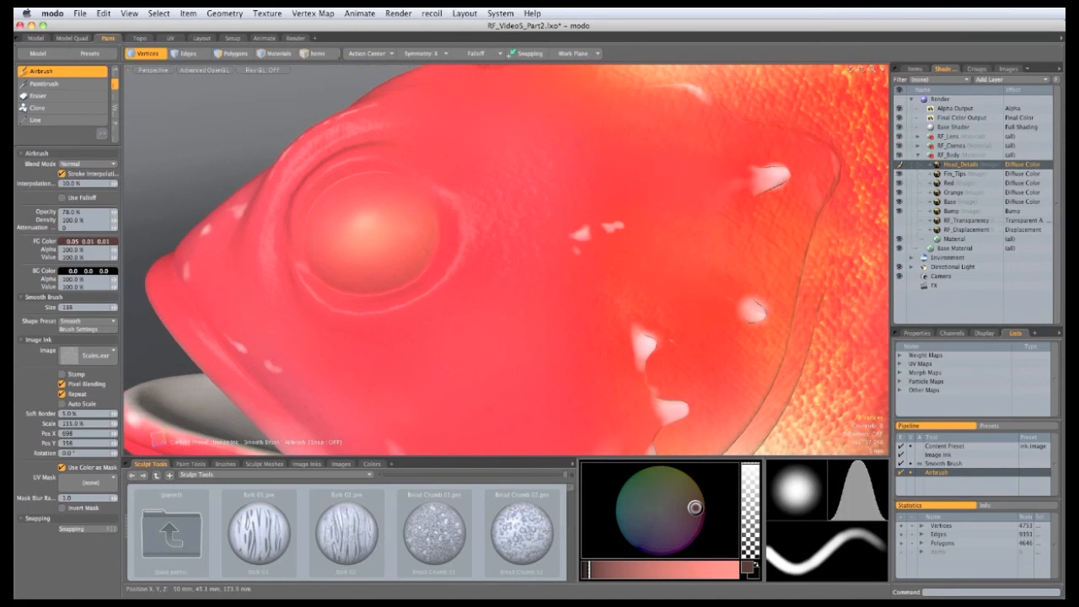
right_drag(505, 253, 547, 286)
right_drag(584, 338, 458, 338)
Step: Zoom in and airbrush dark red shading dabs onto the fish head around the pale spots
ctrl+alt+drag(639, 230, 578, 277)
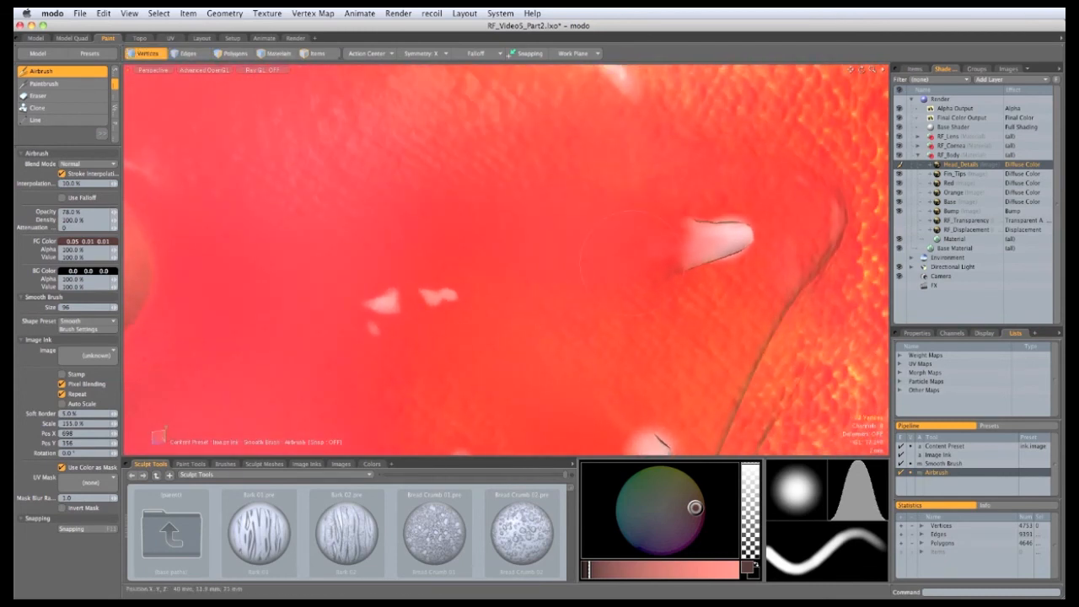
click(612, 273)
alt+drag(614, 269, 602, 242)
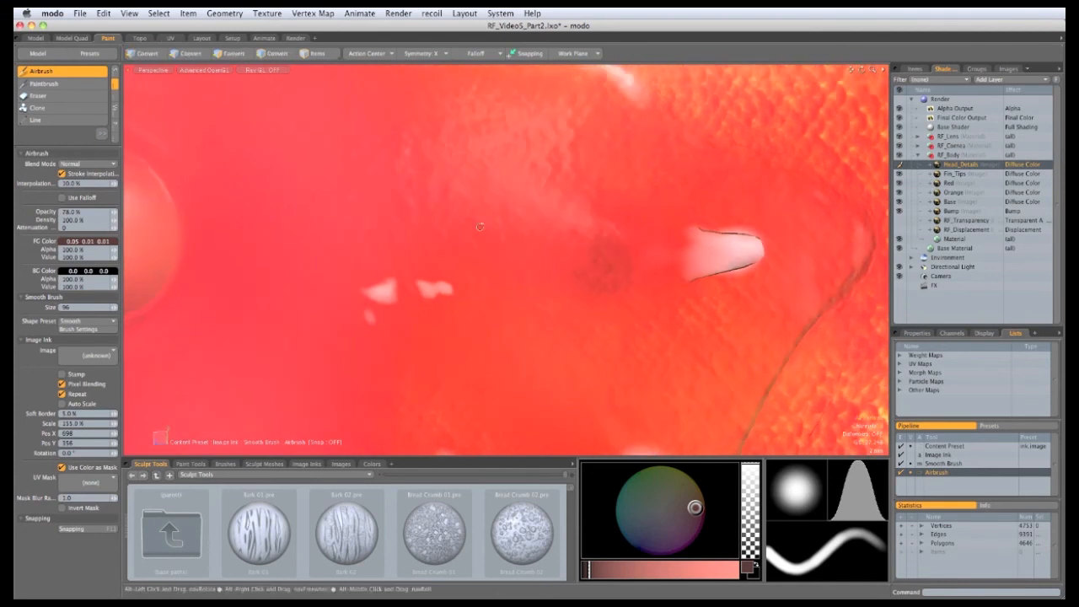
alt+drag(560, 311, 582, 262)
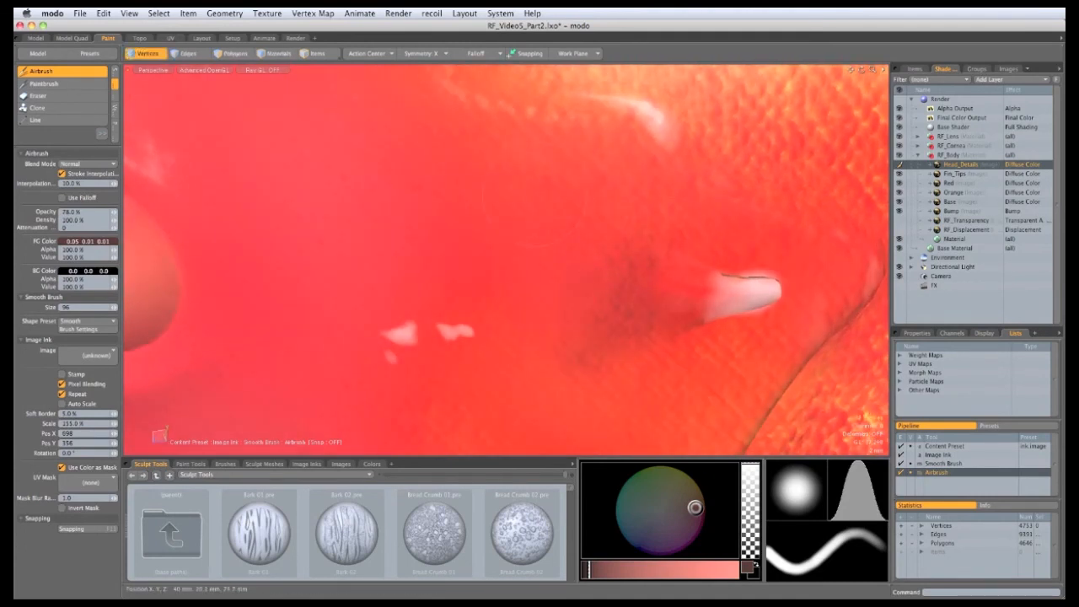
alt+drag(536, 206, 553, 261)
mouse_move(575, 450)
alt+shift+mouse_down()
mouse_move(529, 353)
mouse_move(546, 285)
alt+shift+mouse_up()
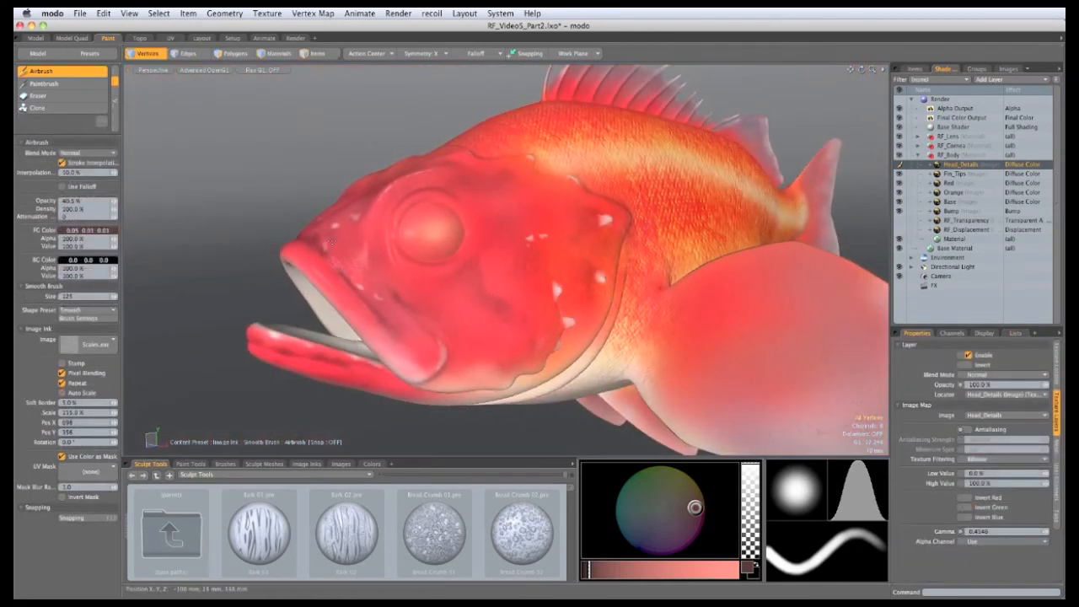
Step: Make the Base layer the paint target and zoom in toward the tail
alt+shift+drag(672, 328, 536, 349)
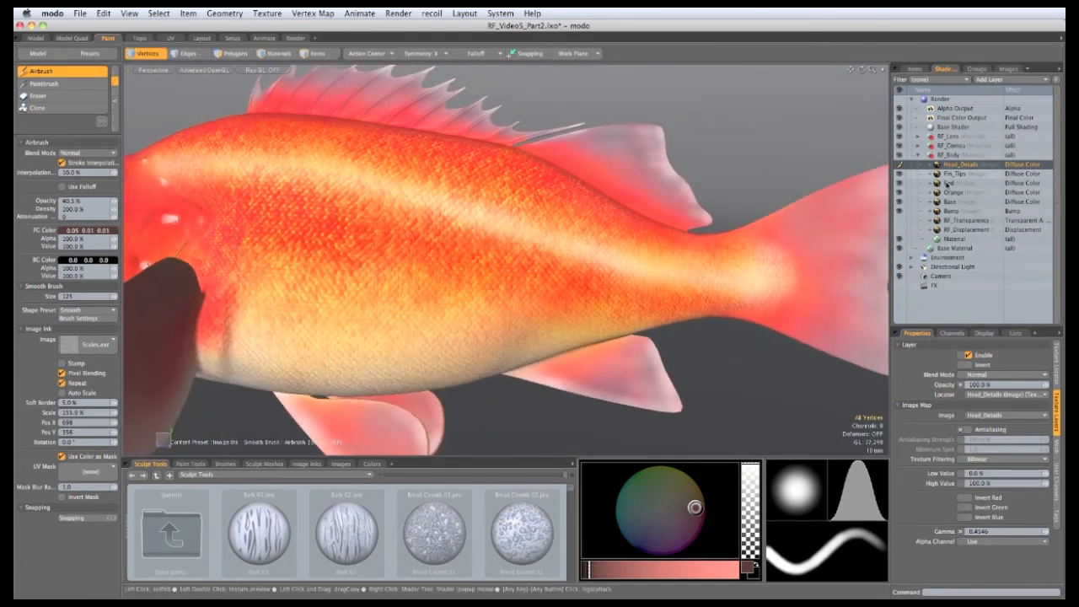
click(952, 201)
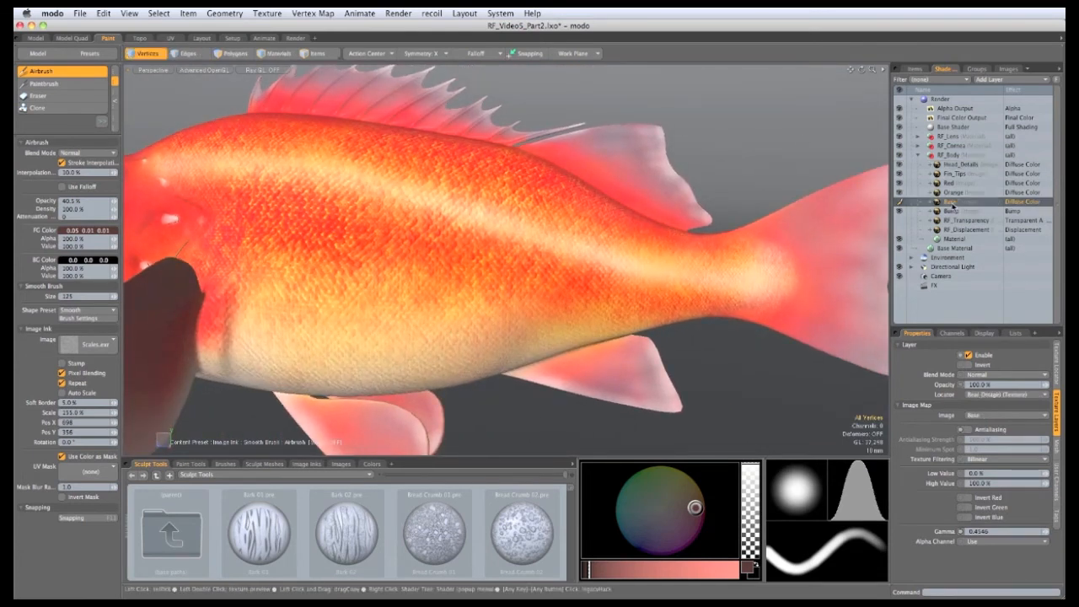
alt+shift+drag(512, 379, 520, 264)
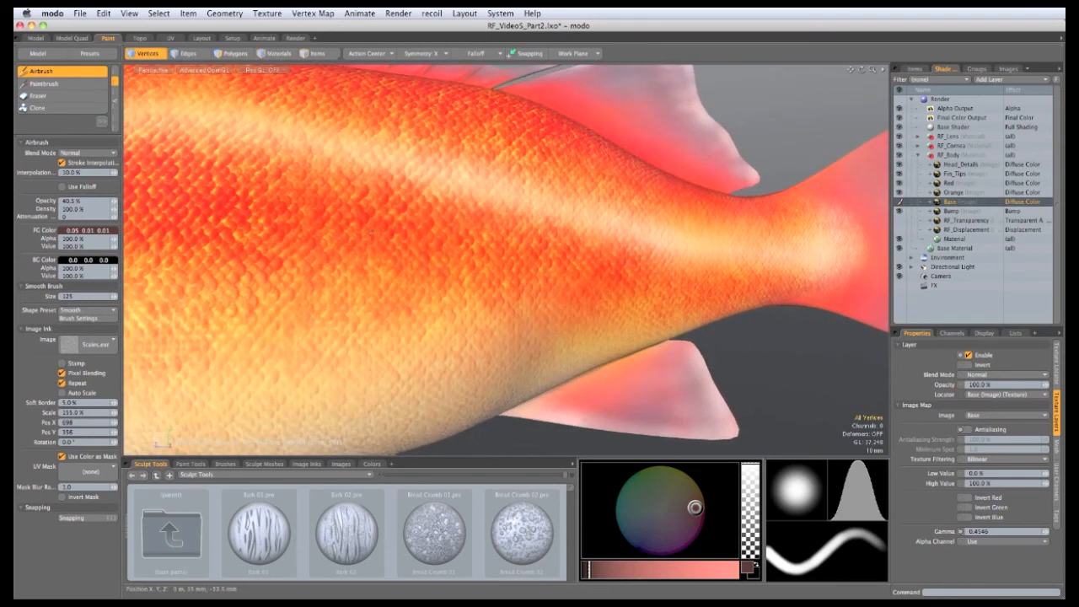
ctrl+alt+drag(588, 297, 585, 314)
mouse_move(585, 314)
right_down()
mouse_move(613, 314)
mouse_move(585, 301)
right_up()
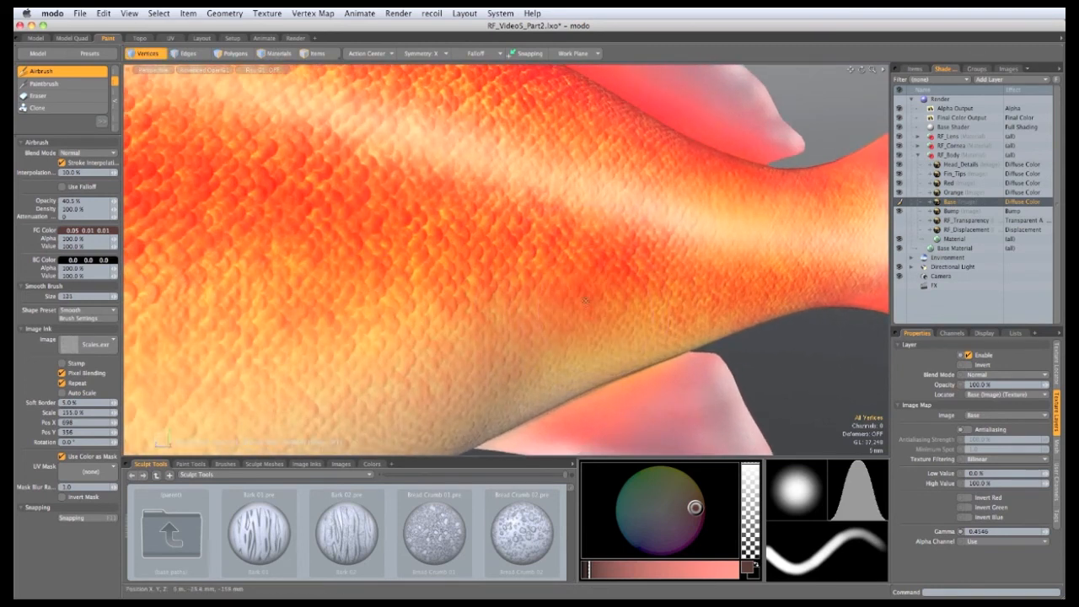
Step: Airbrush faint dark scale marks along the body, underside and pale stripe toward the tail
mouse_move(585, 222)
mouse_down()
mouse_move(590, 206)
mouse_move(510, 173)
mouse_up()
drag(645, 211, 677, 224)
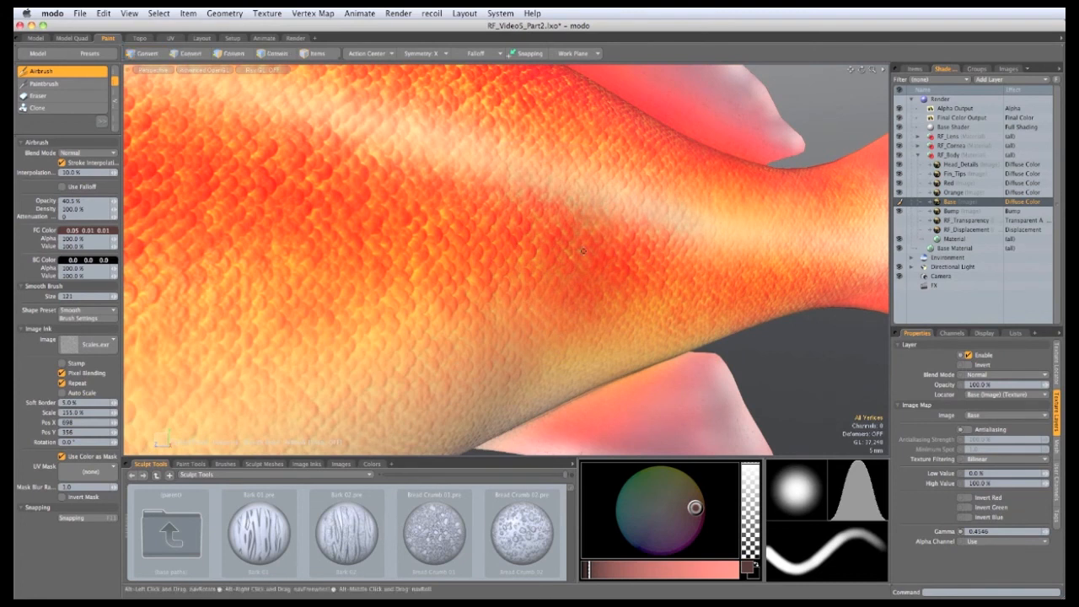
mouse_move(611, 203)
alt+mouse_down()
mouse_move(661, 228)
mouse_move(687, 198)
alt+mouse_up()
alt+drag(641, 253, 620, 240)
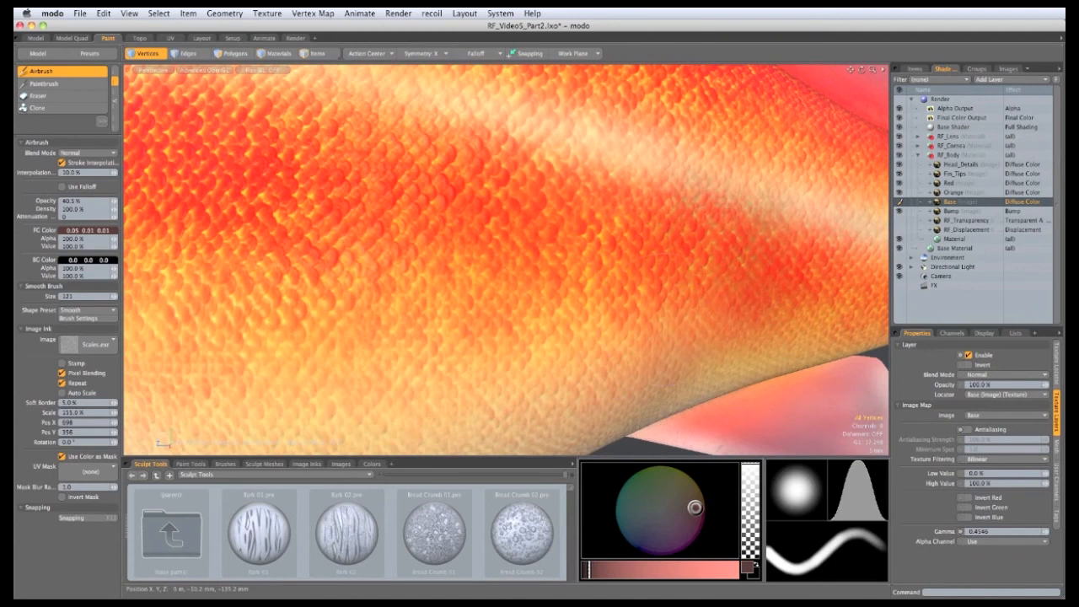
drag(587, 336, 568, 322)
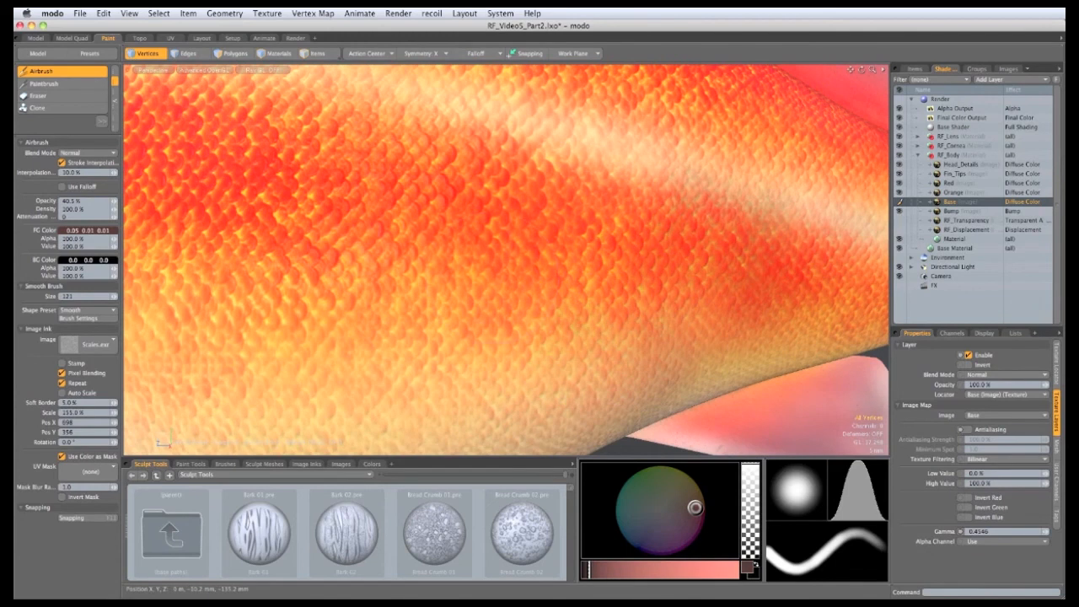
mouse_move(590, 283)
ctrl+alt+mouse_down()
mouse_move(498, 282)
mouse_move(616, 267)
ctrl+alt+mouse_up()
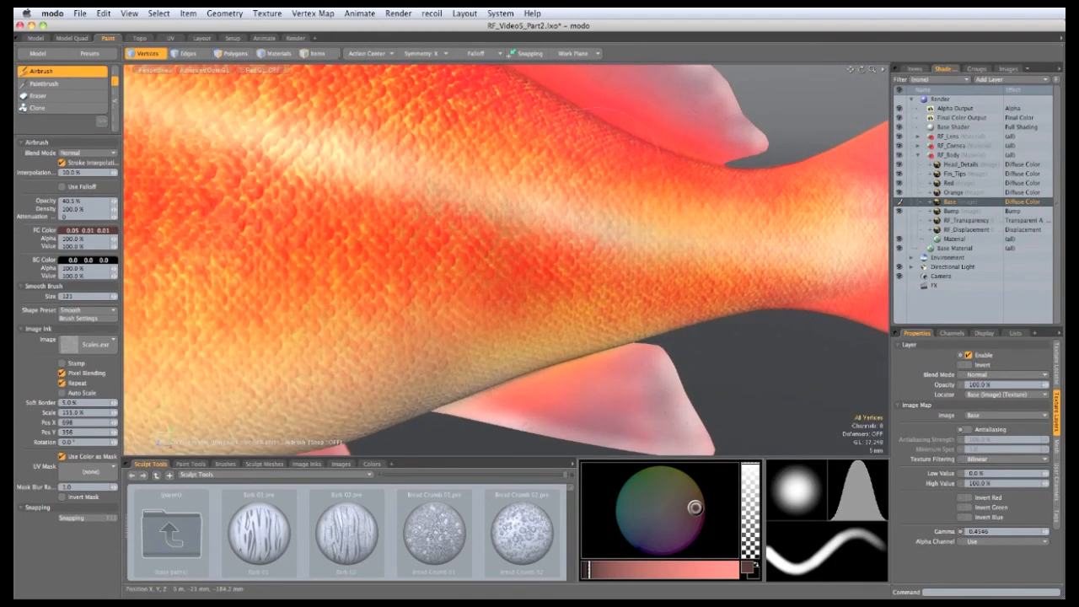
alt+drag(491, 142, 524, 168)
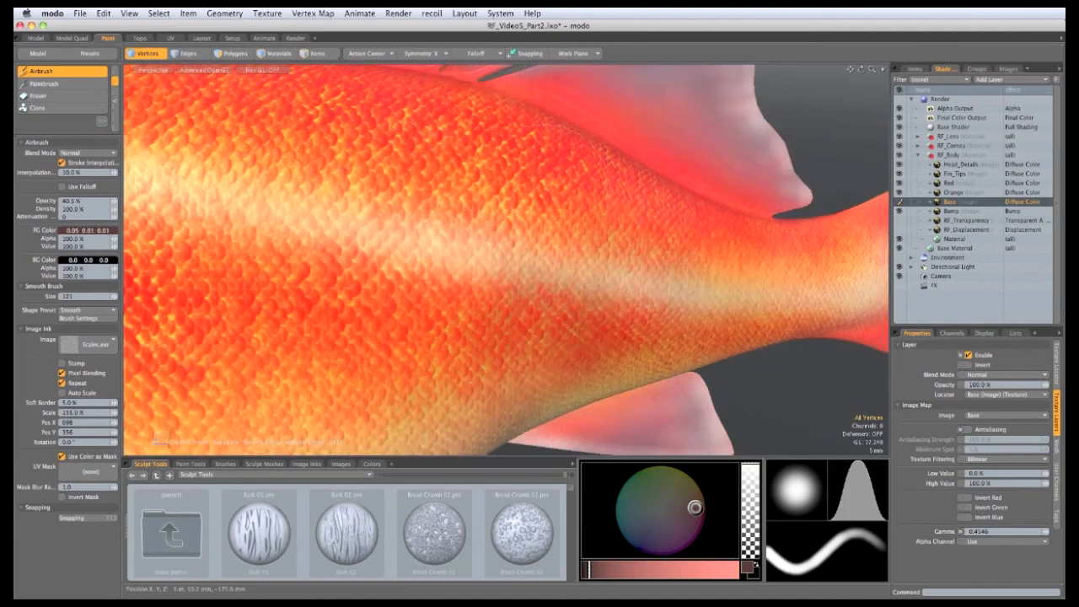
mouse_move(509, 205)
mouse_down()
mouse_move(490, 250)
mouse_move(560, 315)
mouse_move(756, 282)
mouse_up()
drag(546, 311, 508, 388)
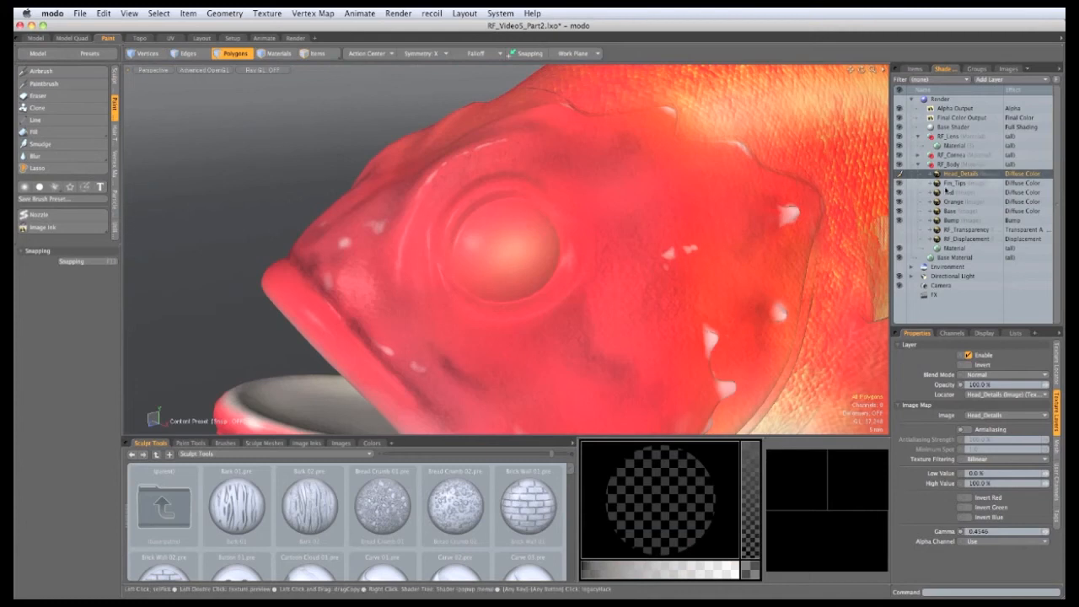
Step: Hide the fish body to isolate the eyeballs and zoom in on them
double_click(543, 362)
key(h)
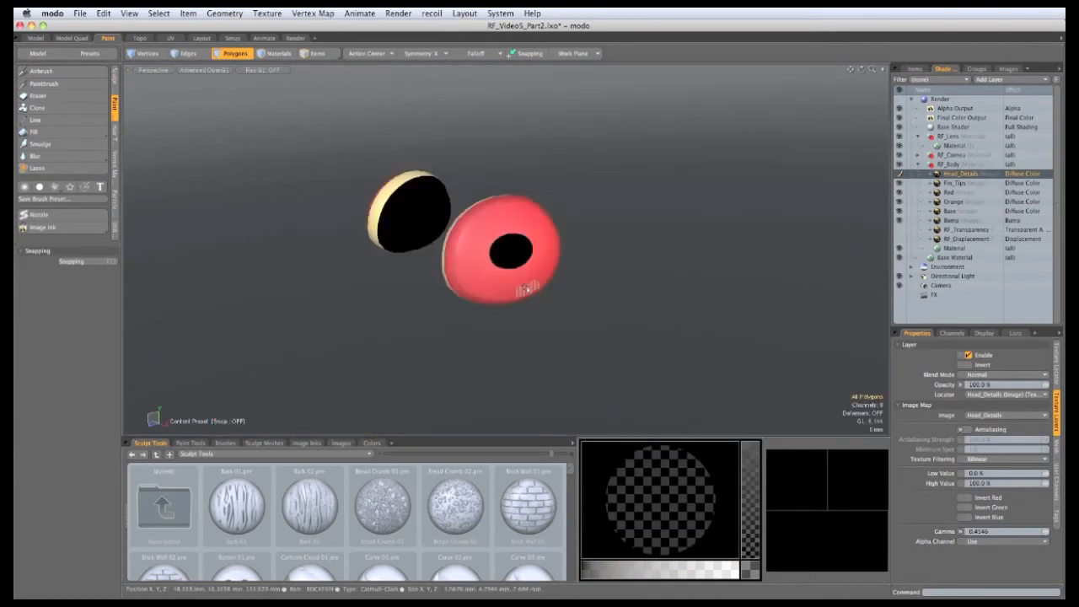
ctrl+alt+drag(510, 237, 600, 280)
alt+shift+drag(600, 280, 586, 268)
Step: With the airbrush at size 81, cover the eyeball in yellow-orange paint
click(45, 73)
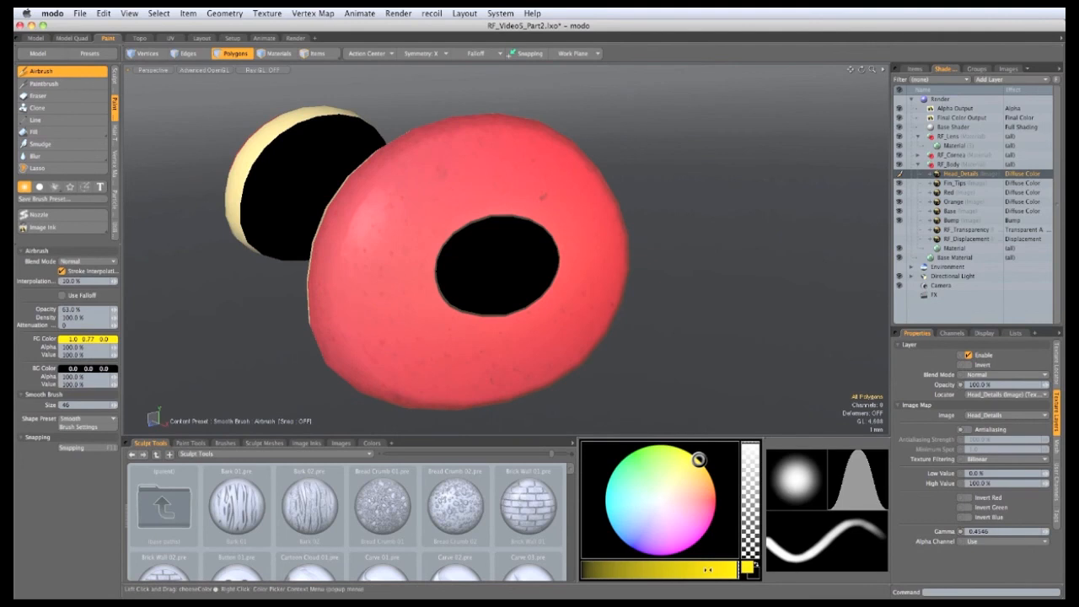
right_drag(492, 361, 510, 337)
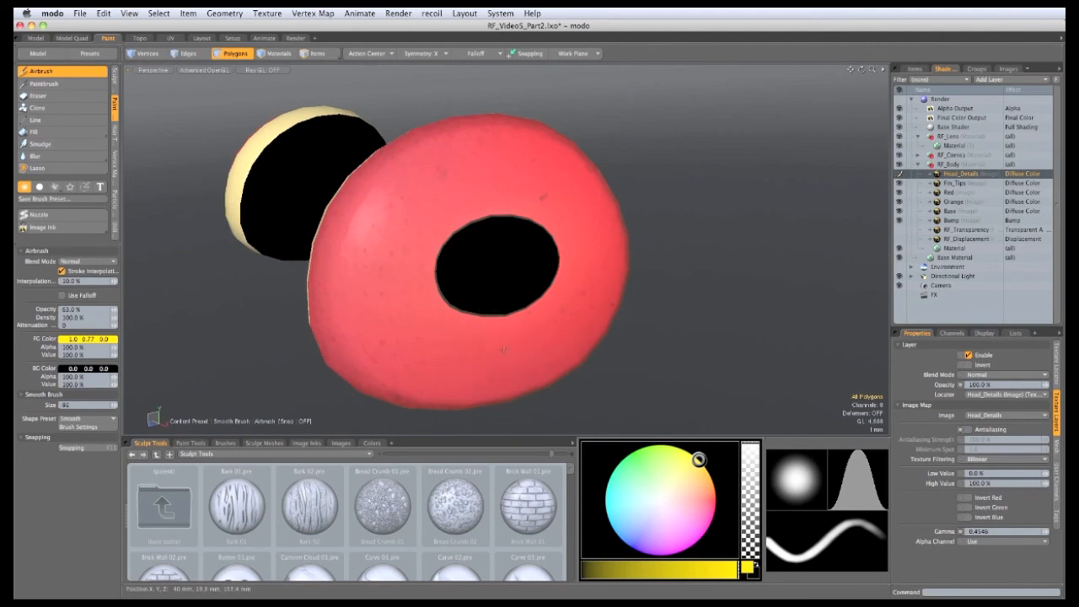
mouse_move(503, 349)
mouse_down()
mouse_move(481, 333)
mouse_move(472, 244)
mouse_move(522, 329)
mouse_move(413, 270)
mouse_move(366, 278)
mouse_move(363, 370)
mouse_move(341, 190)
mouse_move(548, 181)
mouse_up()
mouse_move(536, 150)
mouse_down()
mouse_move(638, 190)
mouse_move(583, 348)
mouse_move(462, 374)
mouse_move(375, 211)
mouse_up()
Step: Darken the yellow slightly and paint a darker band along the eyeball's edge, brush shrunk to about 48
click(63, 228)
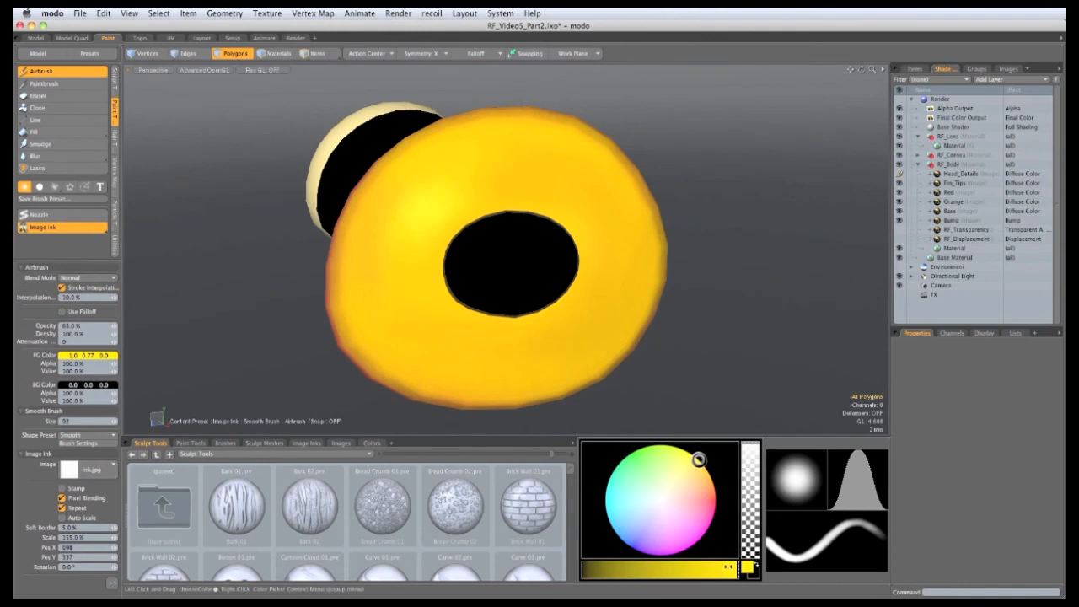
drag(728, 567, 717, 569)
alt+drag(571, 368, 531, 373)
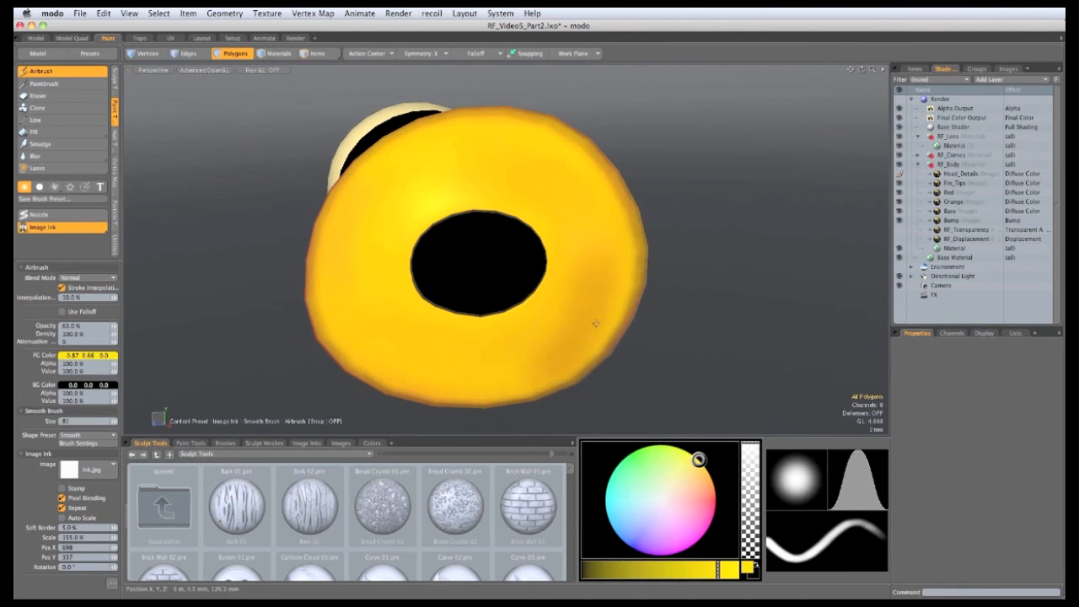
mouse_move(605, 314)
mouse_down()
mouse_move(615, 251)
mouse_move(577, 176)
mouse_move(490, 145)
mouse_move(369, 182)
mouse_move(341, 286)
mouse_move(439, 371)
mouse_move(556, 358)
mouse_move(636, 231)
mouse_up()
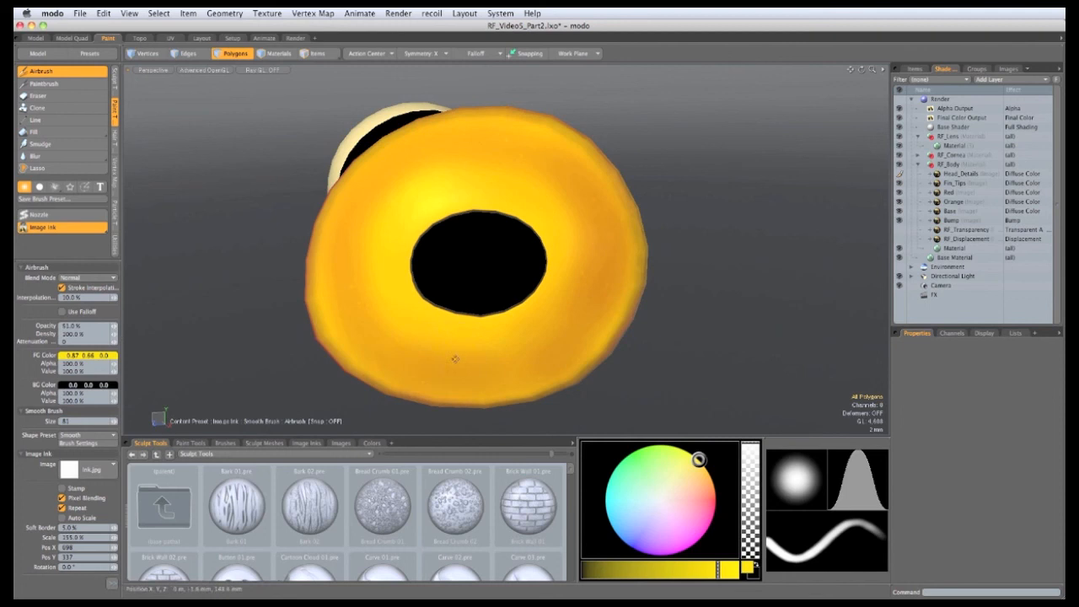
alt+drag(422, 258, 523, 253)
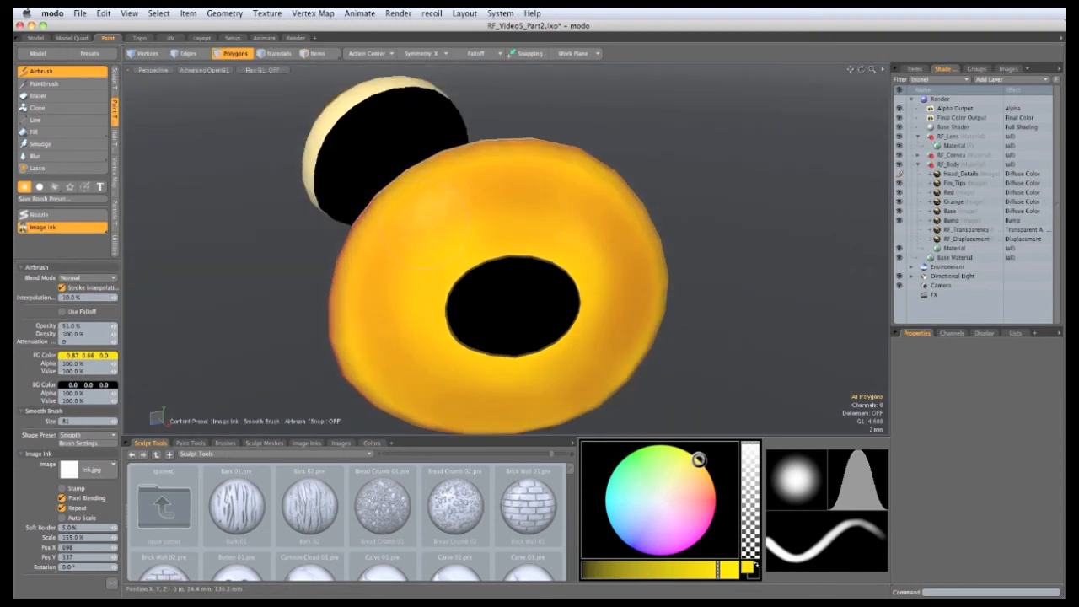
right_drag(400, 269, 380, 275)
alt+drag(530, 243, 505, 226)
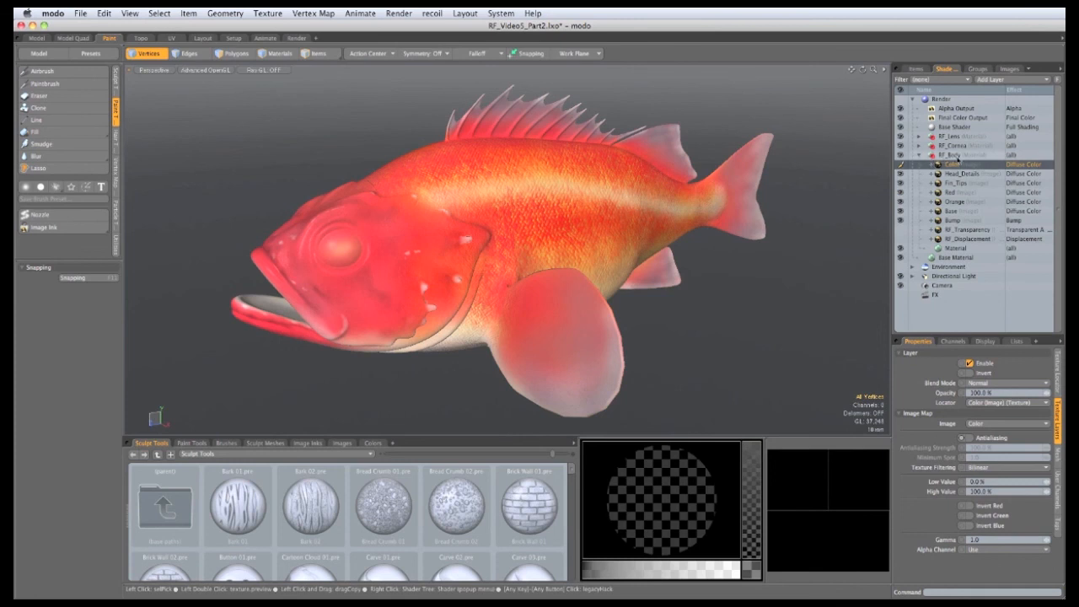
Step: Set the Gamma of the five layers from Head_Details to Base to 1
click(959, 175)
click(959, 174)
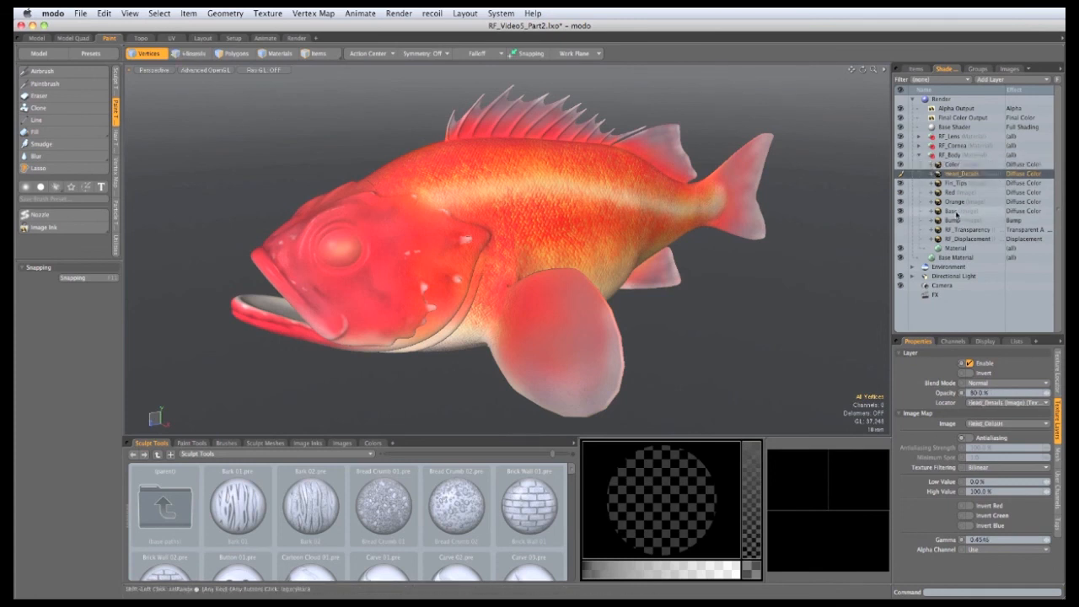
shift+click(958, 212)
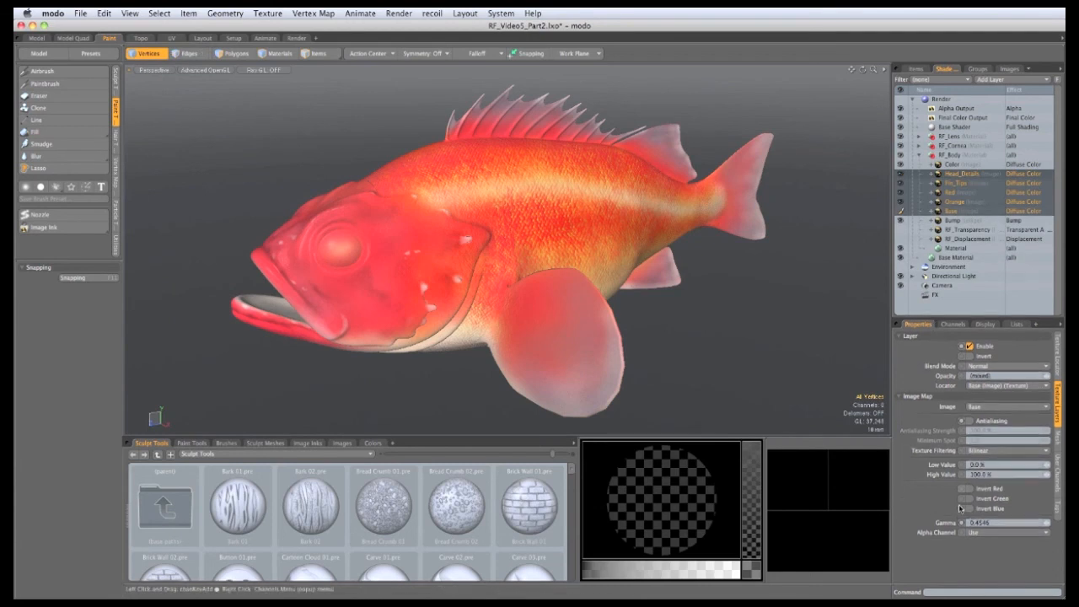
click(989, 523)
text(1)
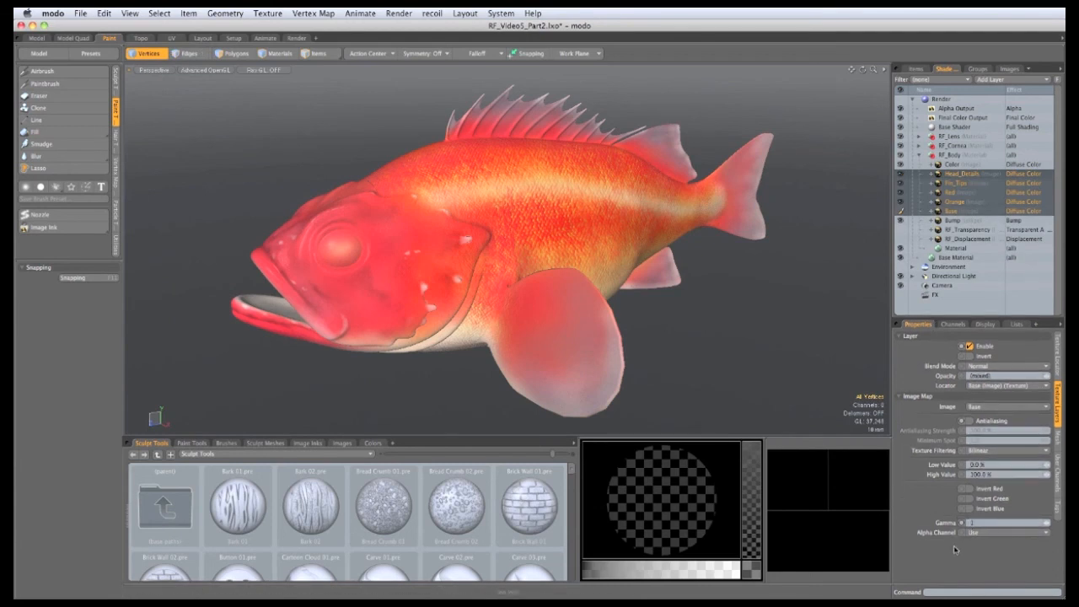
Step: Bake the Color layer to a texture and close the render window
click(955, 168)
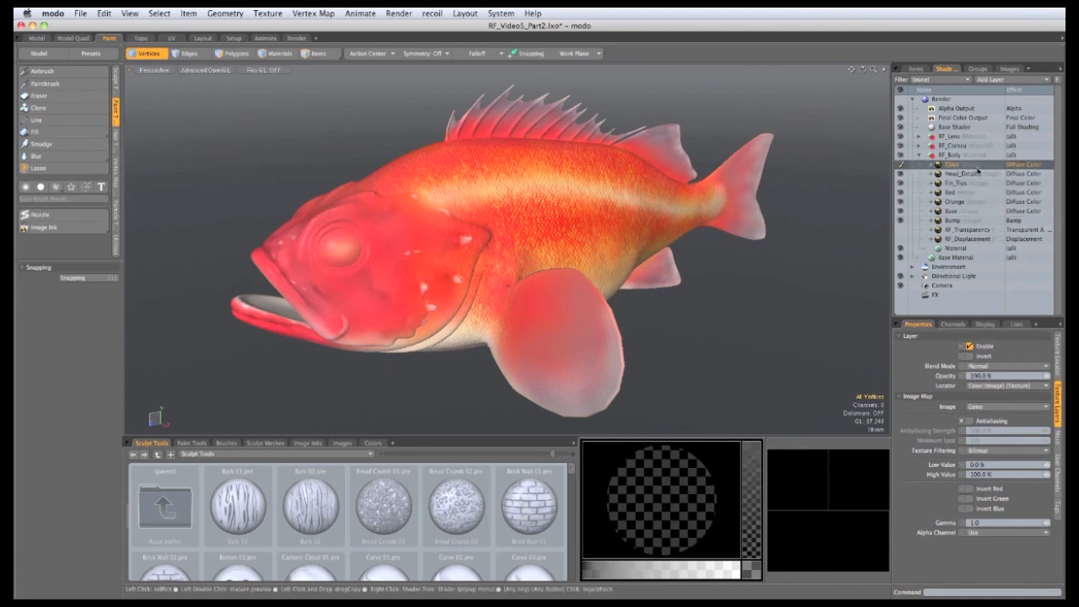
right_click(954, 167)
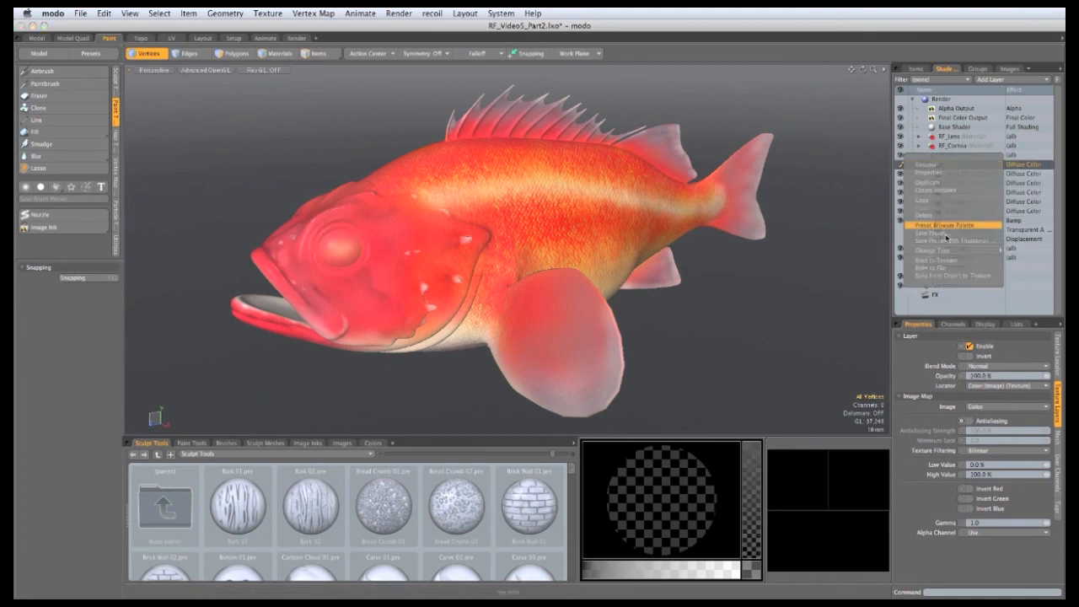
click(938, 260)
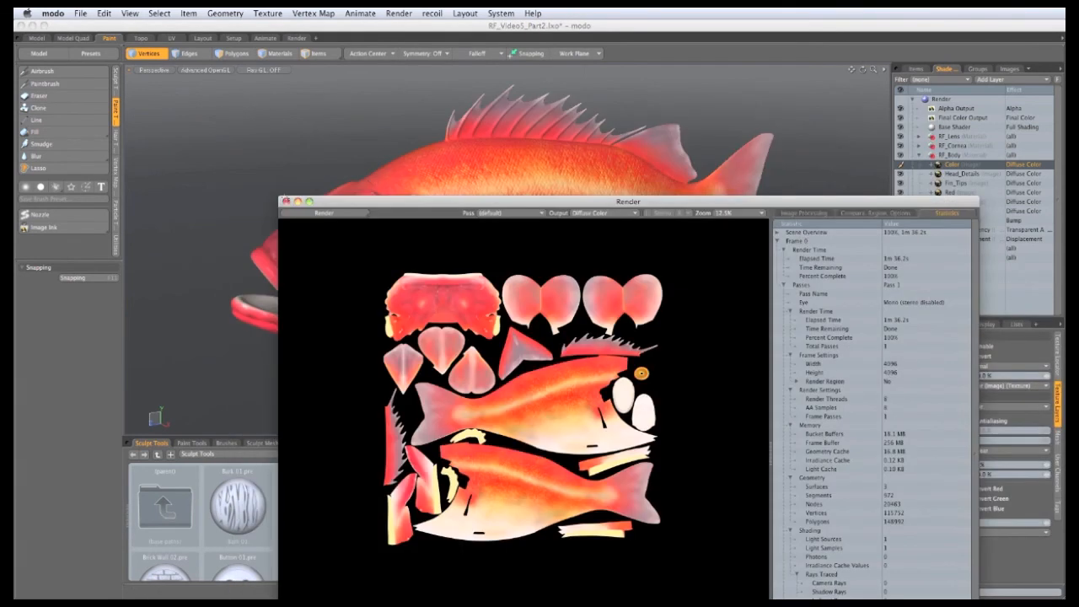
click(285, 201)
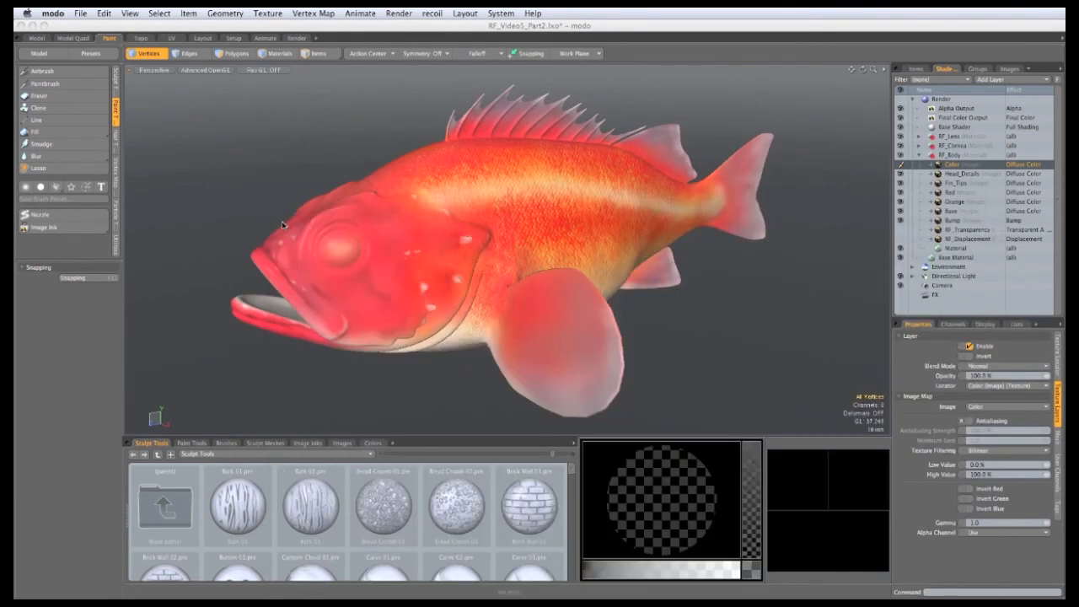
Step: Delete the now-redundant Head_Details through Base image layers, then edit the Color layer's gamma
click(951, 175)
shift+click(952, 212)
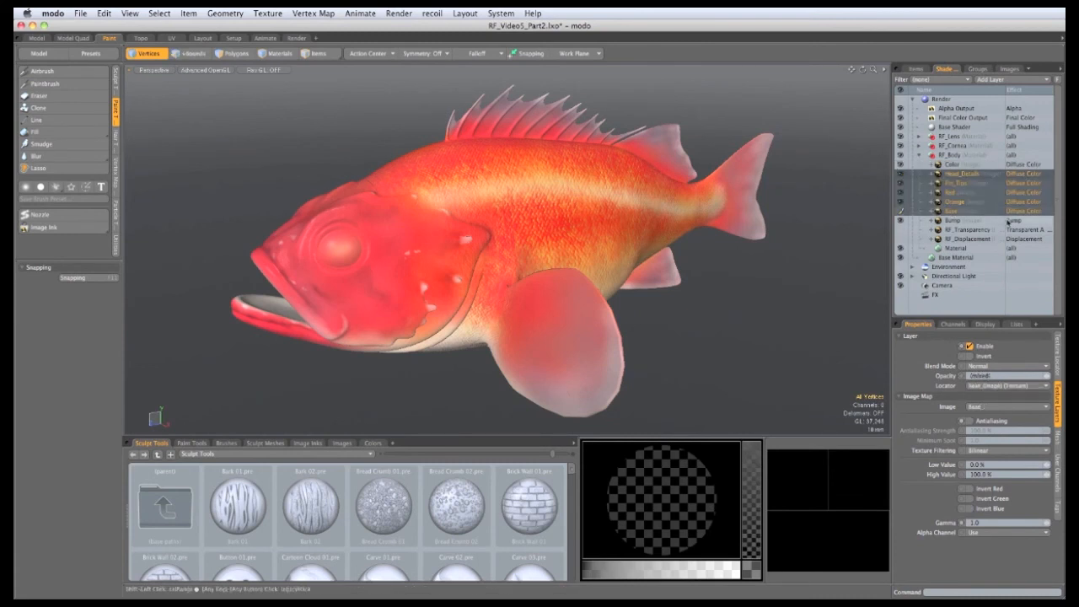
right_click(962, 202)
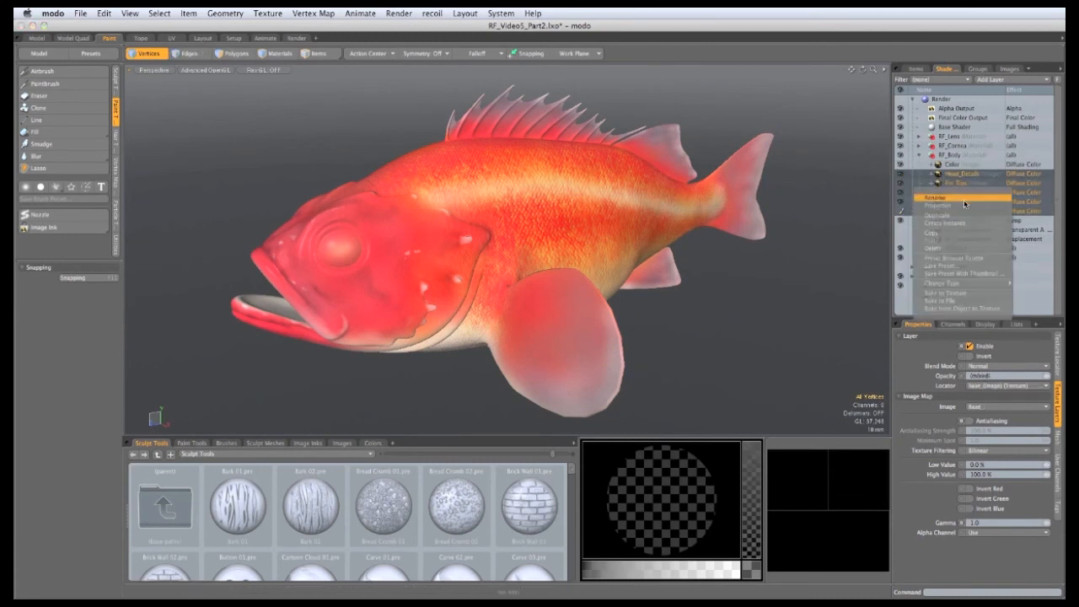
click(934, 248)
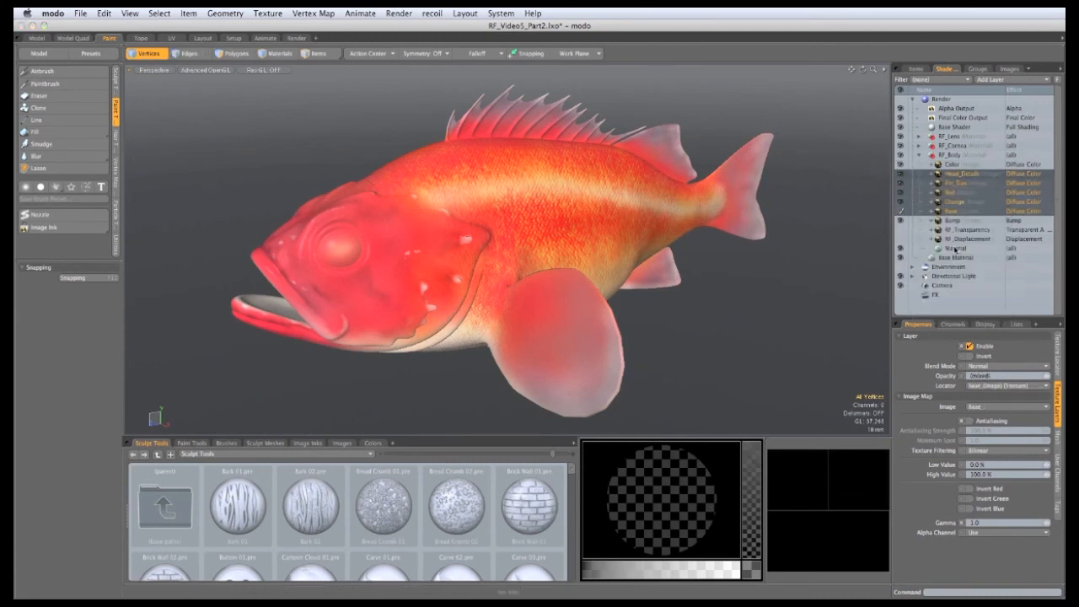
click(952, 165)
click(976, 523)
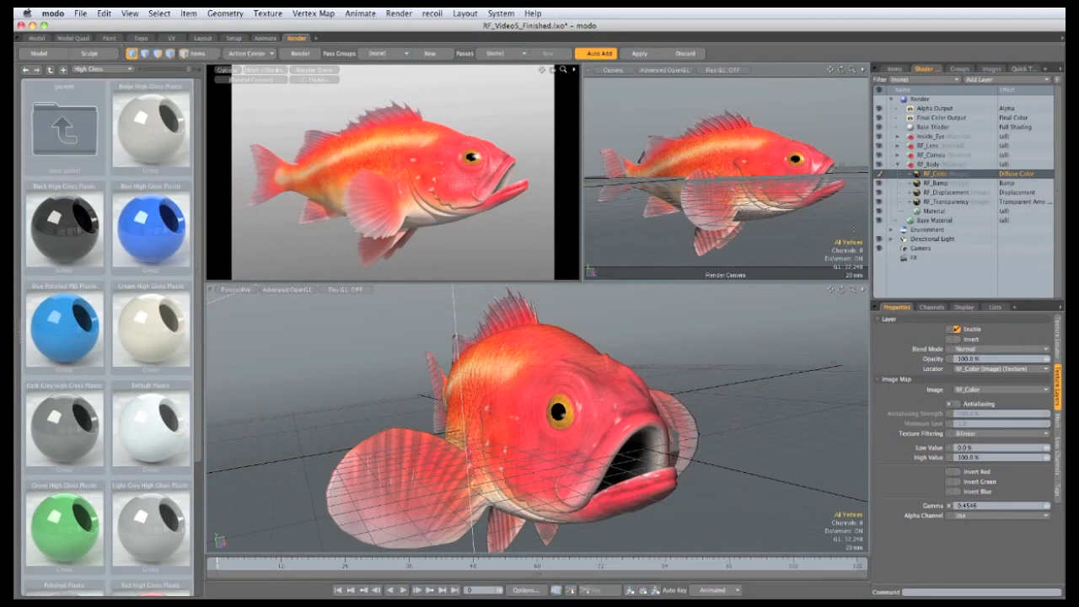
Step: Turn on Conserve Energy for the body material and set Specular Amount to 2%
click(936, 211)
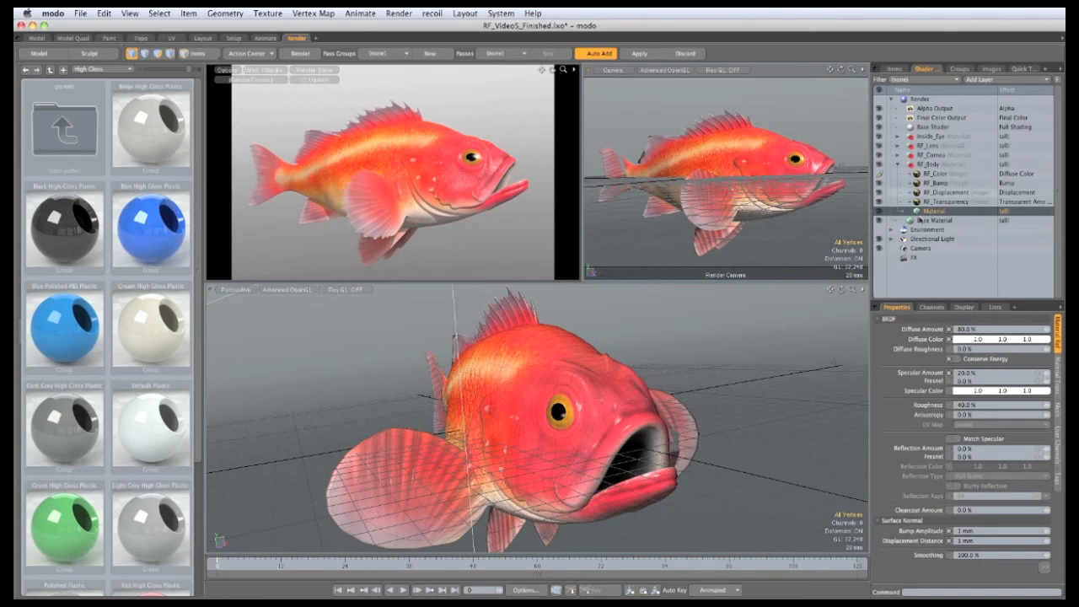
click(957, 360)
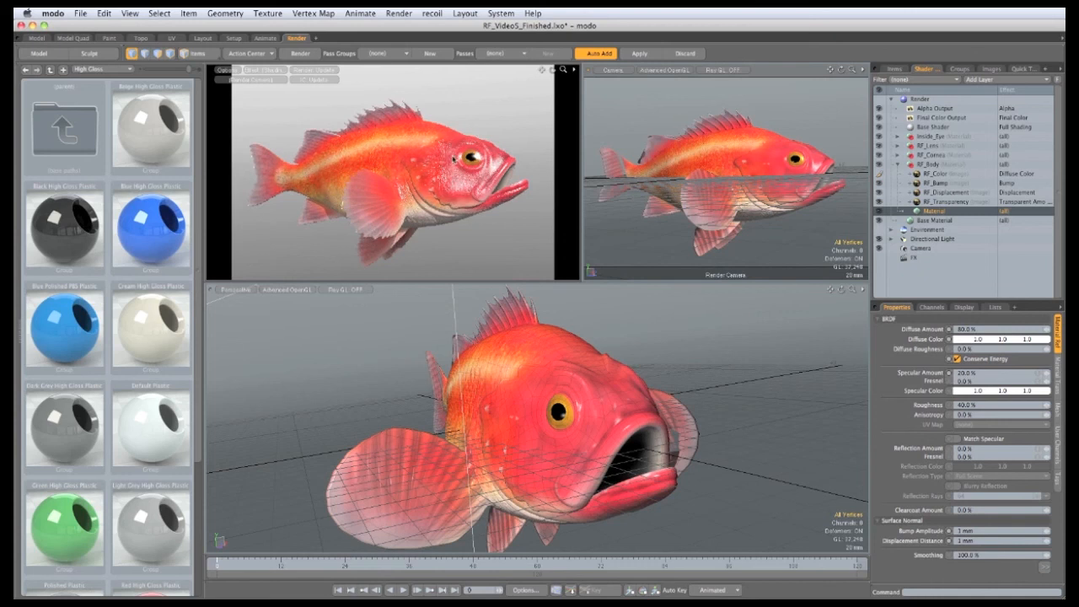
click(954, 371)
text(2)
key(Return)
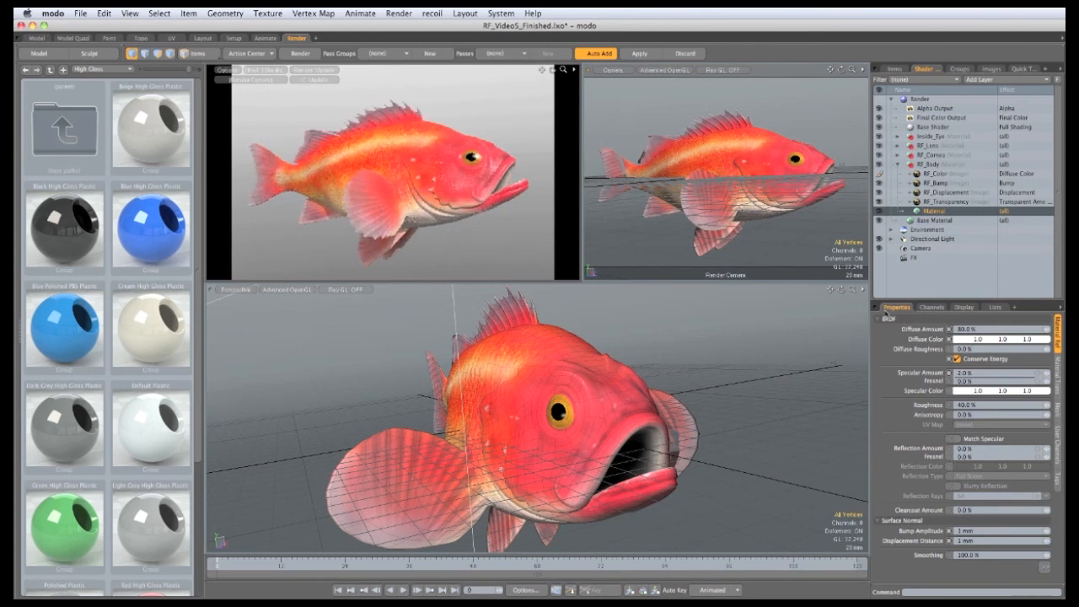
click(1056, 377)
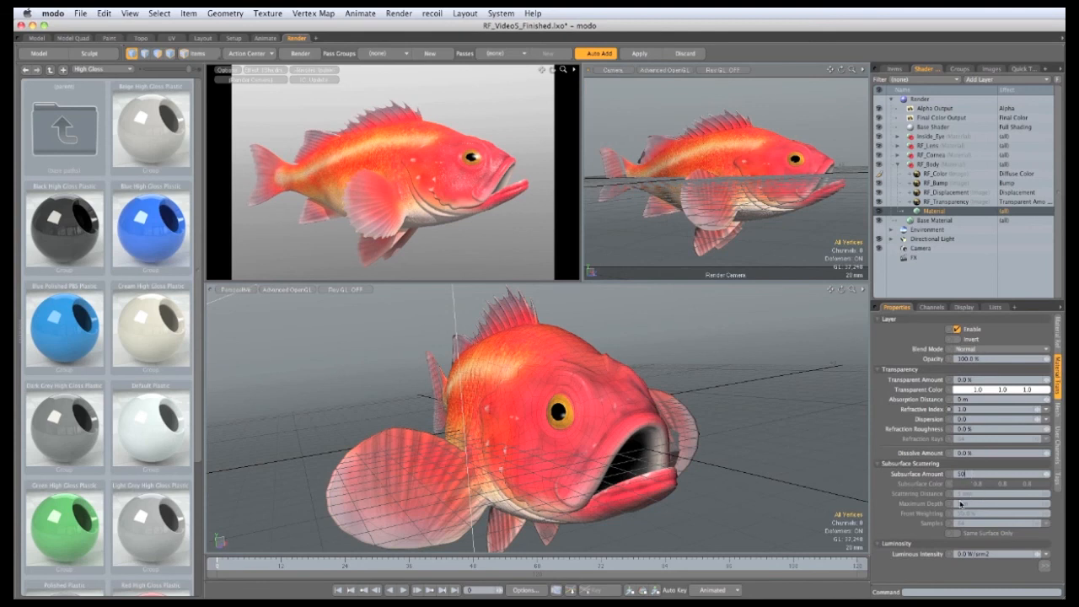
Step: Set Subsurface Amount to 50% and the subsurface colour to deep red 0.79, 0.0, 0.02
key(Return)
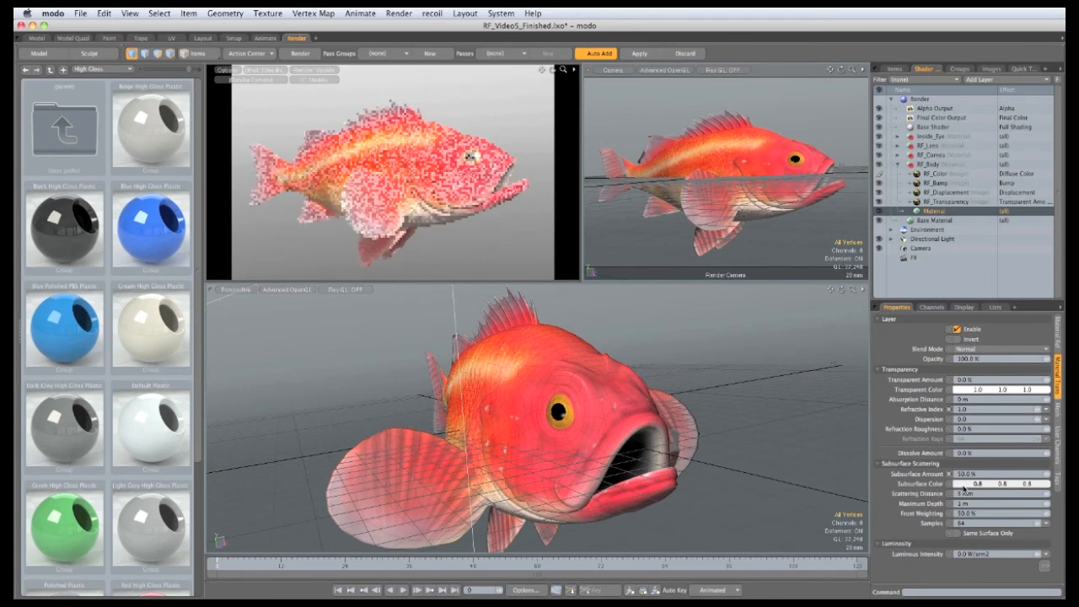
click(964, 487)
drag(956, 415, 959, 414)
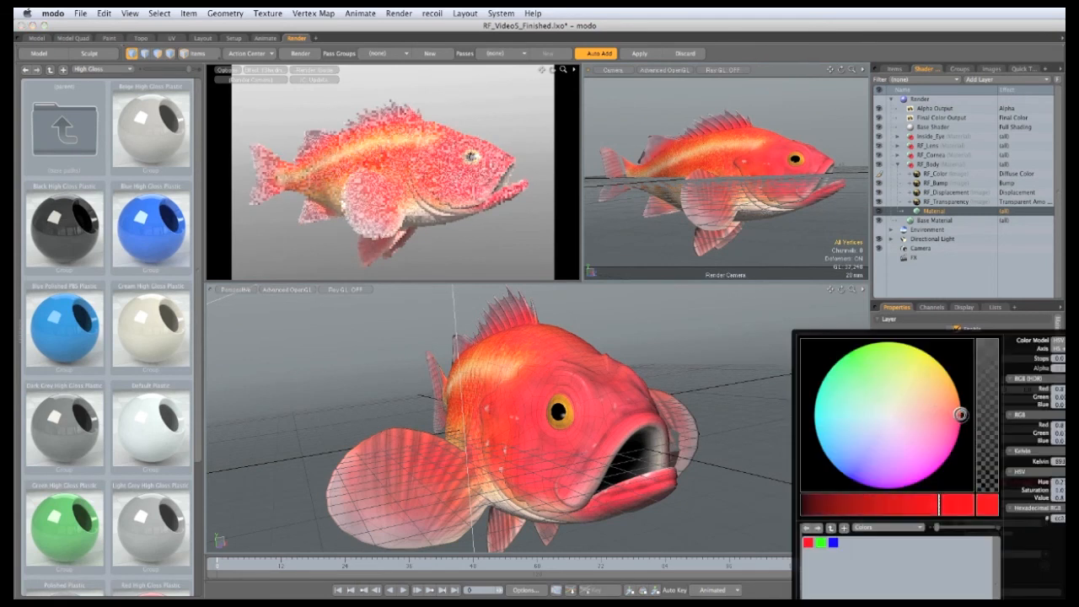
mouse_move(940, 504)
mouse_down()
mouse_move(925, 504)
mouse_move(934, 504)
mouse_up()
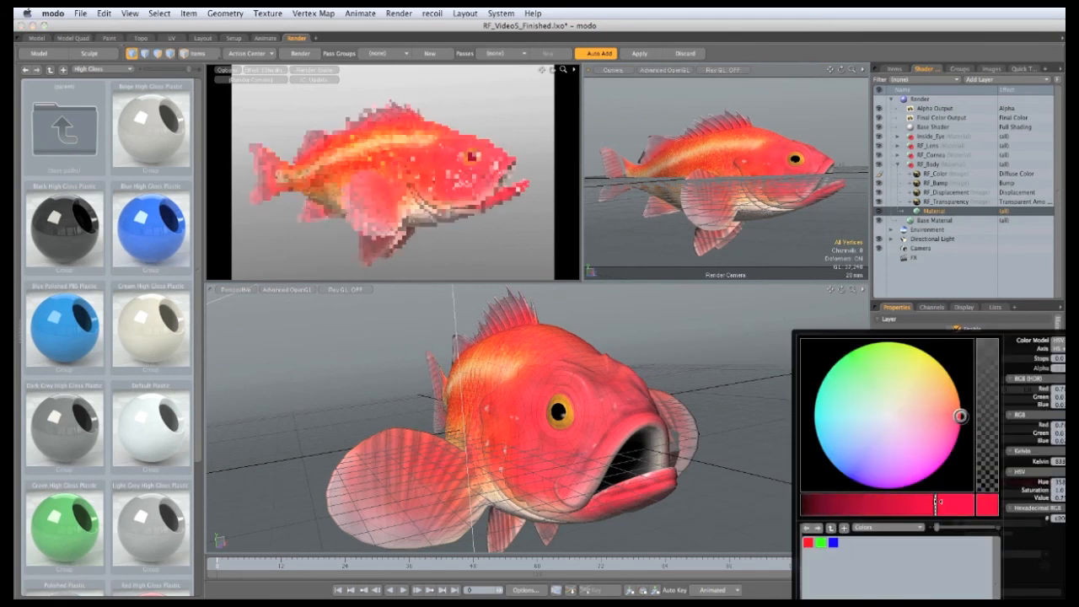
click(767, 588)
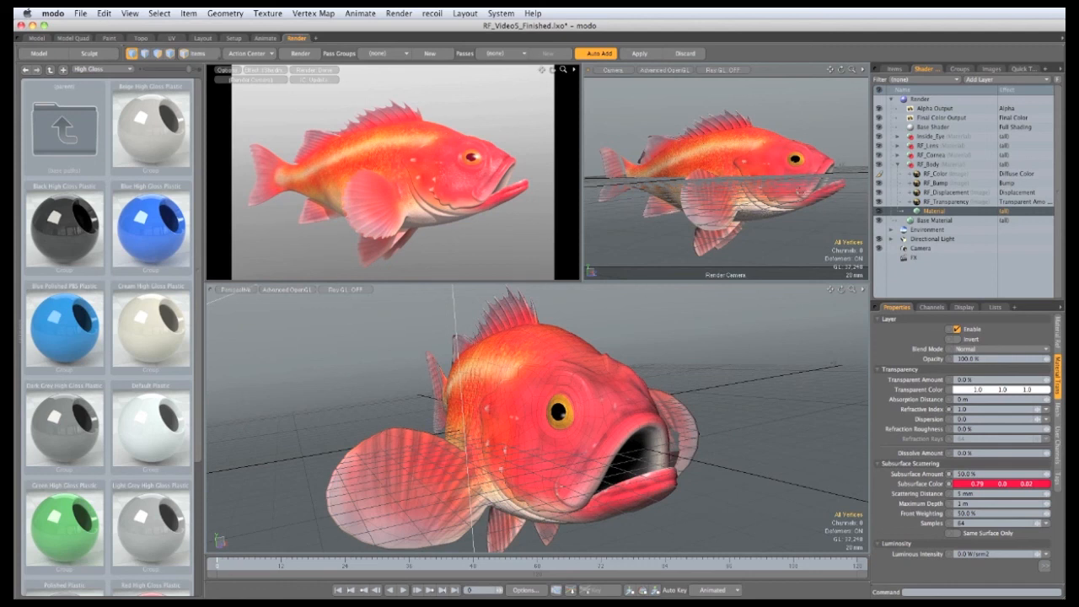
click(982, 79)
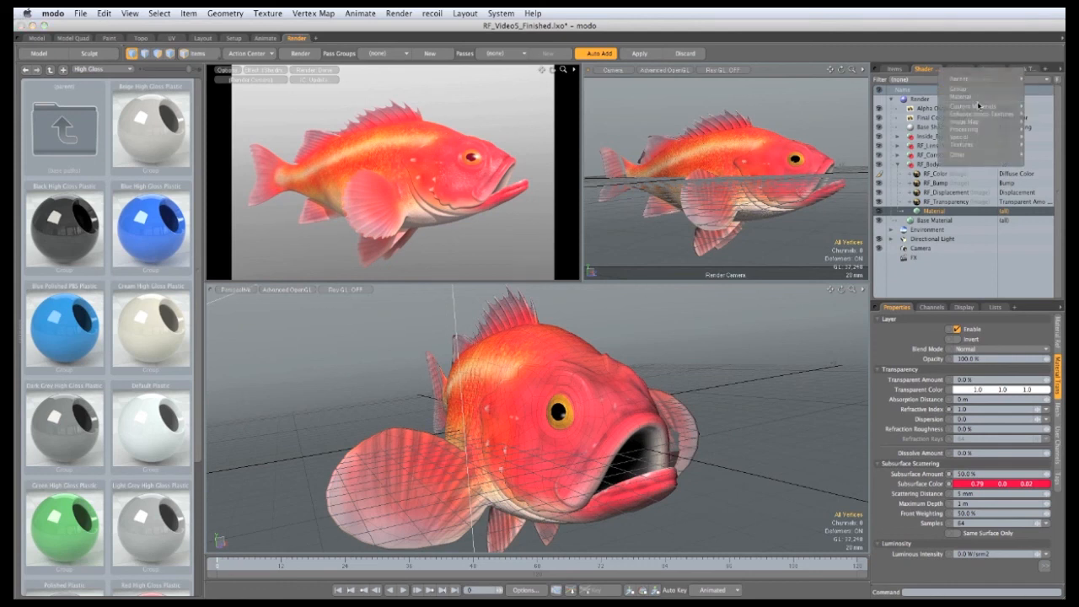
Step: Add a Gradient layer to the body material with its effect set to Reflection Amount
mouse_move(979, 131)
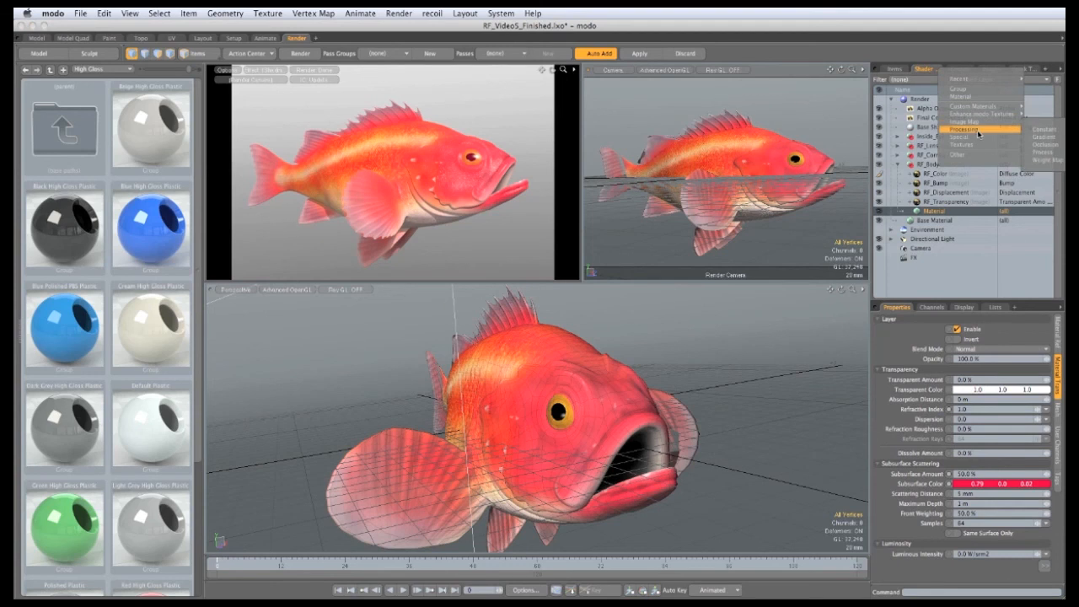
click(1043, 137)
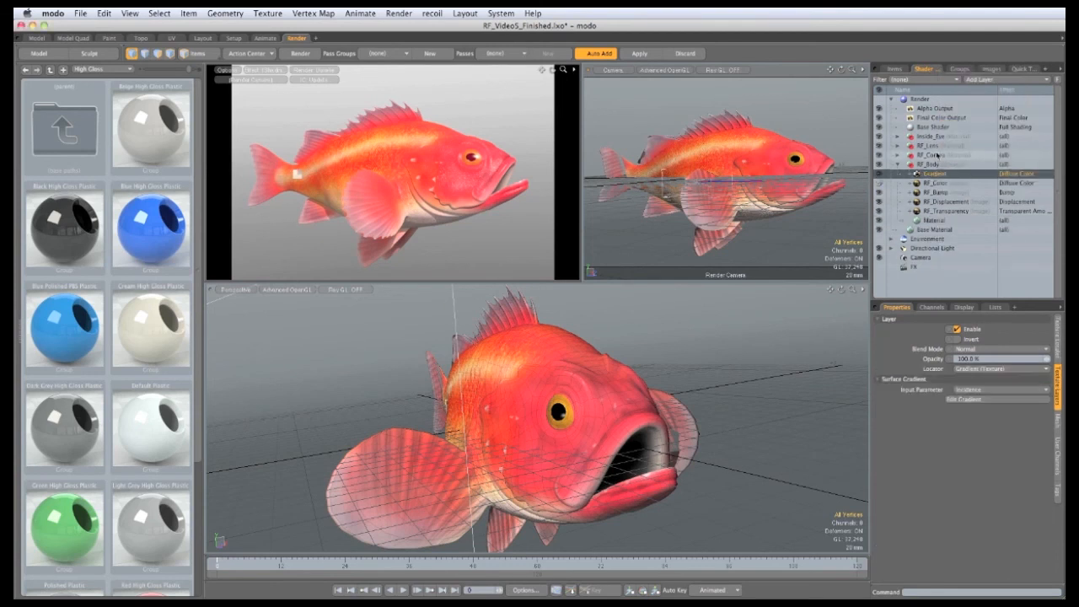
click(1011, 174)
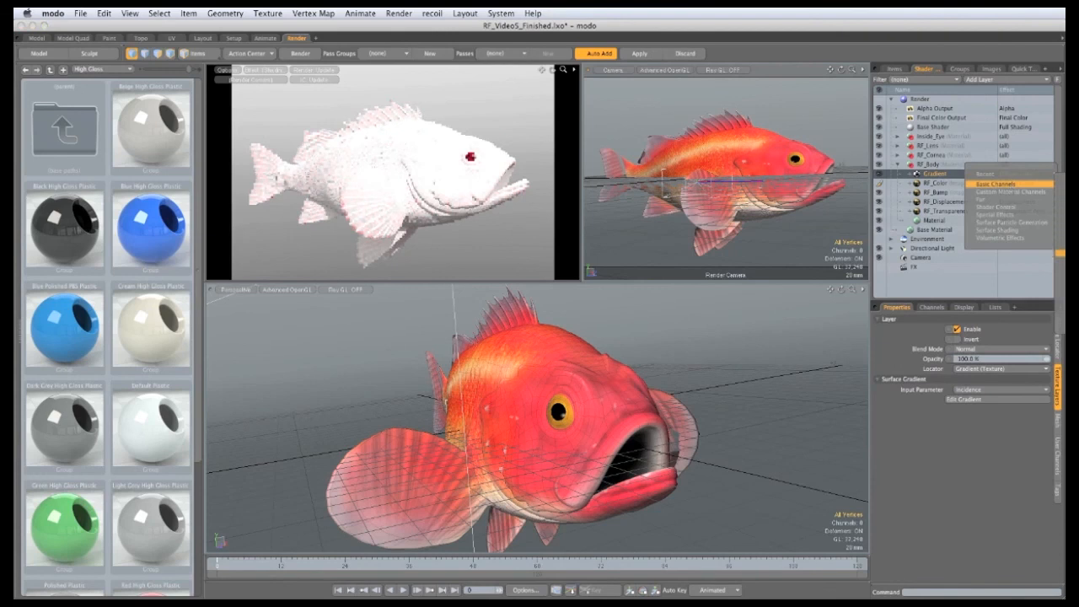
click(1062, 237)
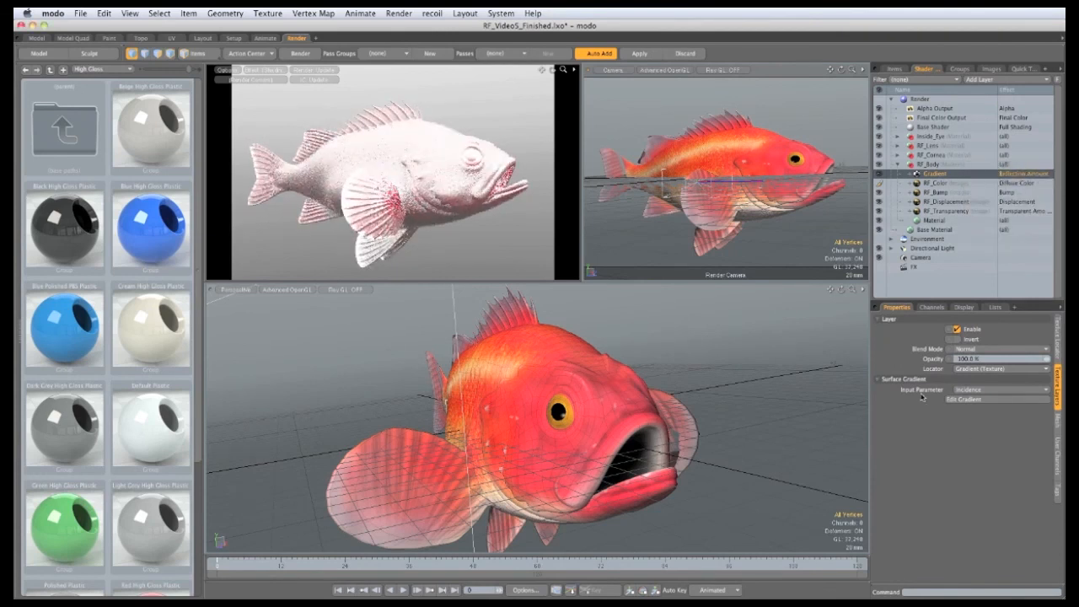
Step: In the gradient editor, add a key and set the first key's value to 0%, ramping up to 100%
click(963, 399)
drag(787, 334, 616, 139)
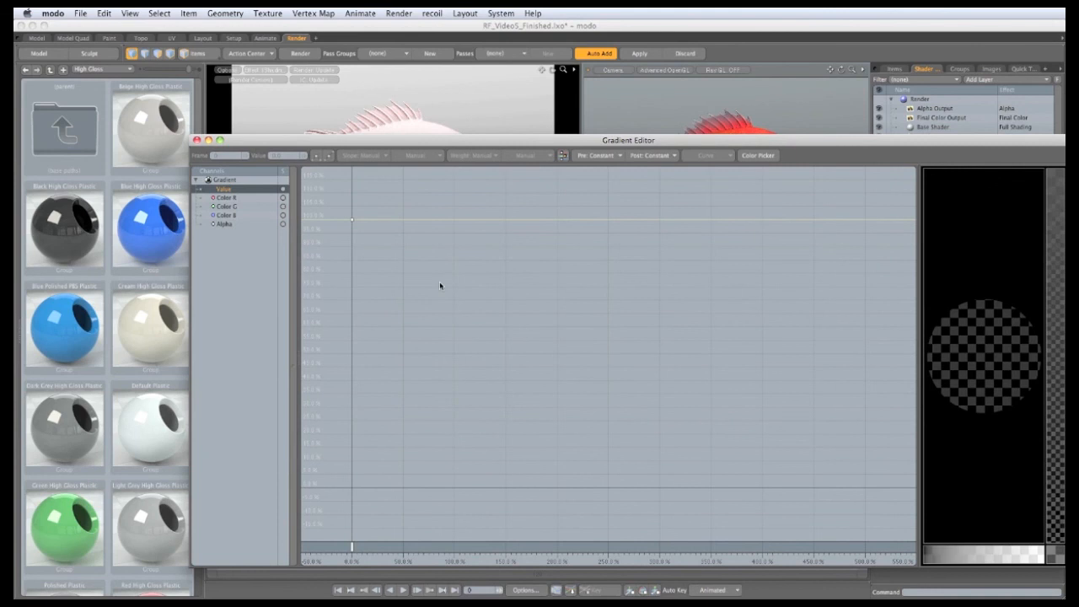
ctrl+click(447, 230)
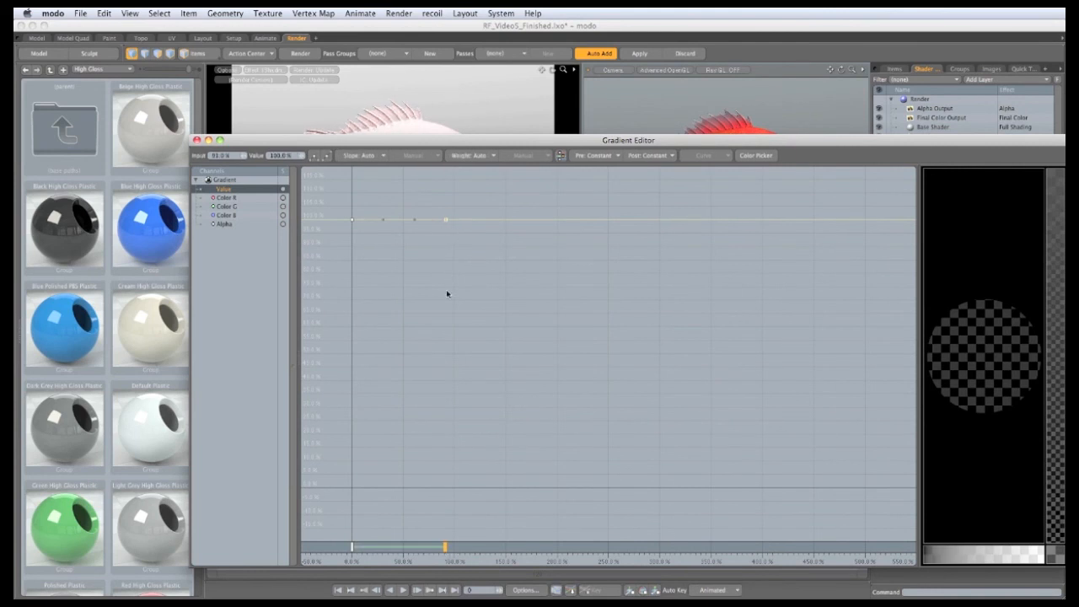
click(349, 219)
click(279, 158)
text(0)
key(Return)
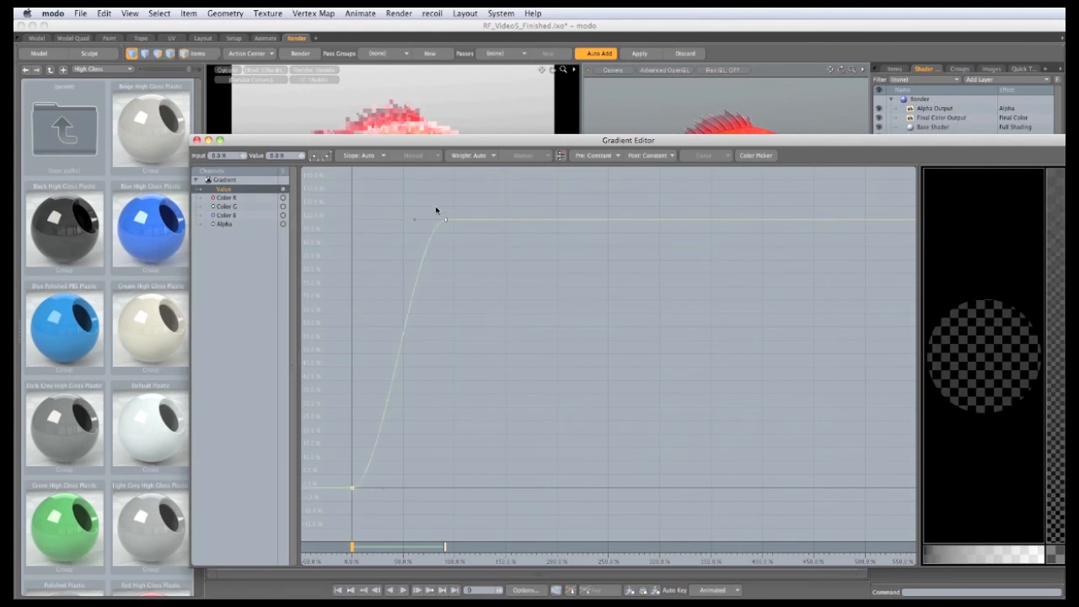
click(445, 220)
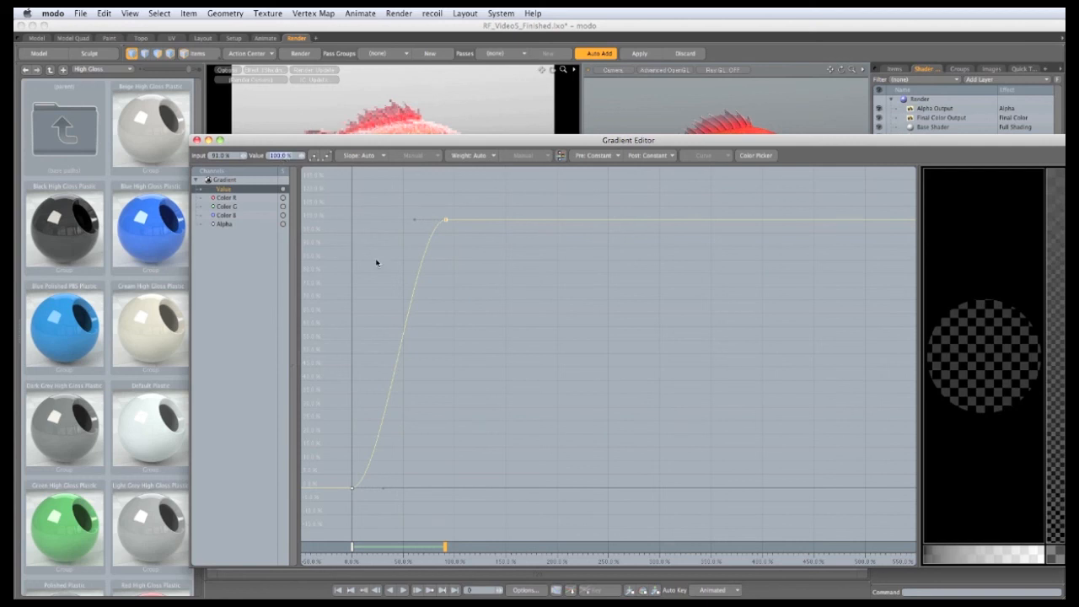
drag(383, 140, 557, 303)
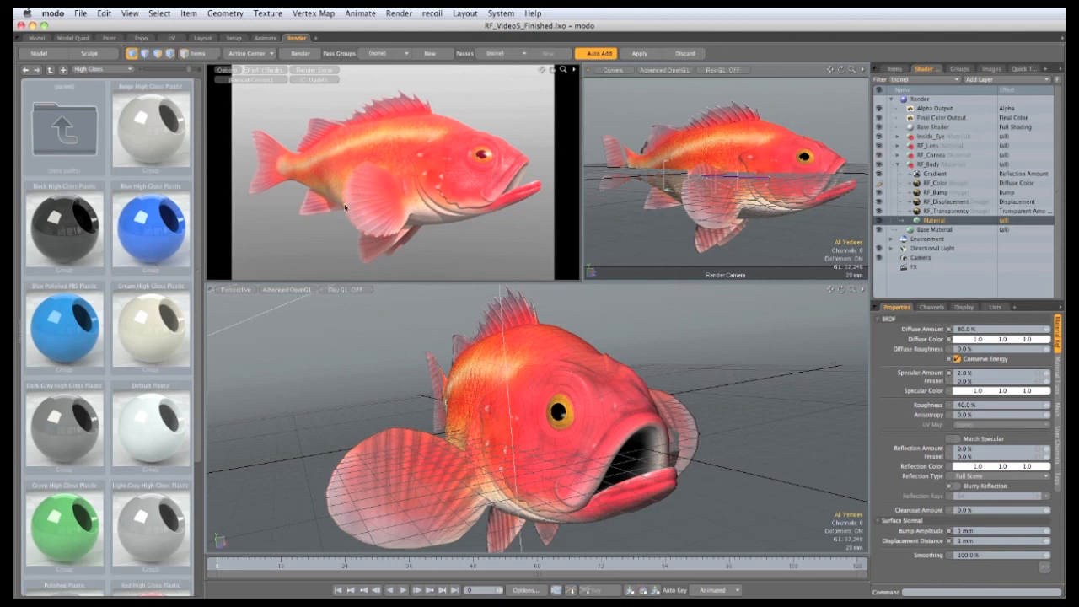
Step: Orbit and zoom the render preview to inspect the fish, then switch to Photoshop
alt+drag(375, 220, 341, 230)
scroll(371, 224, up, 3)
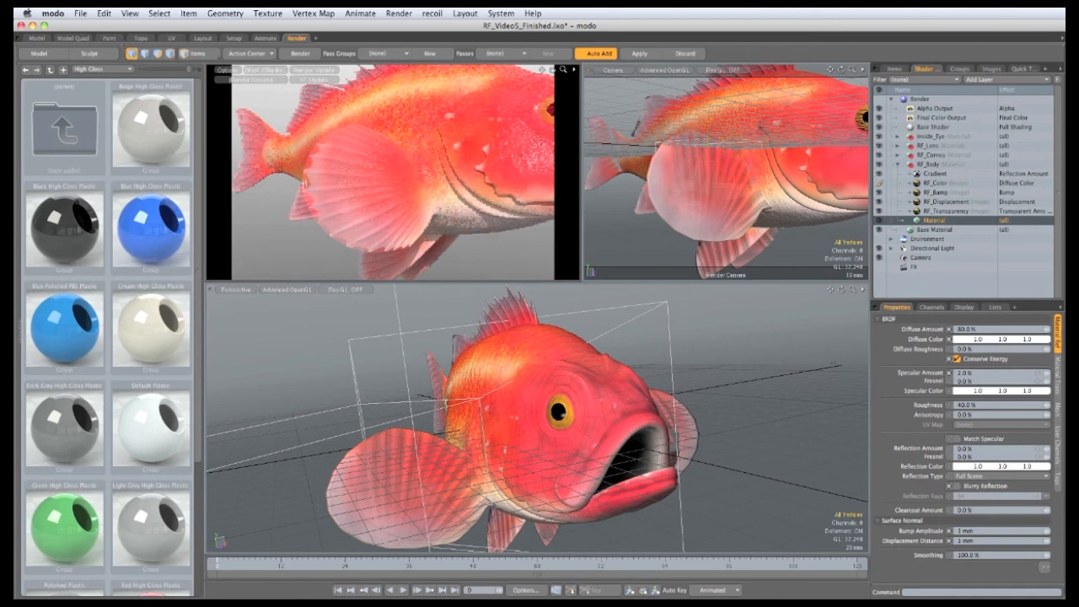
key(super+Tab)
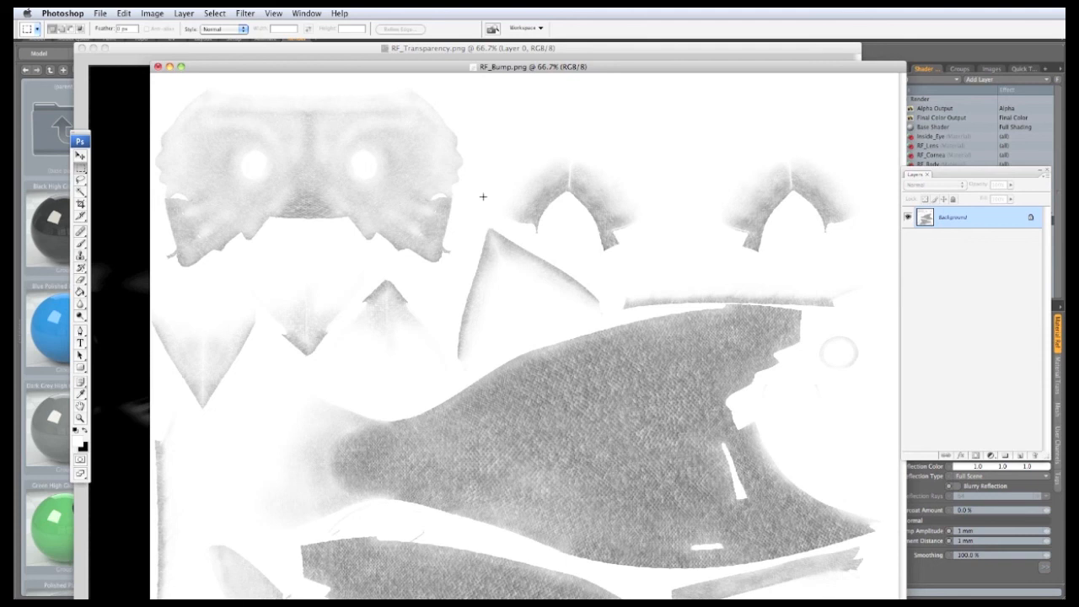
Step: Copy the whole RF_Transparency image and paste it as a new layer into RF_Bump.png
click(155, 49)
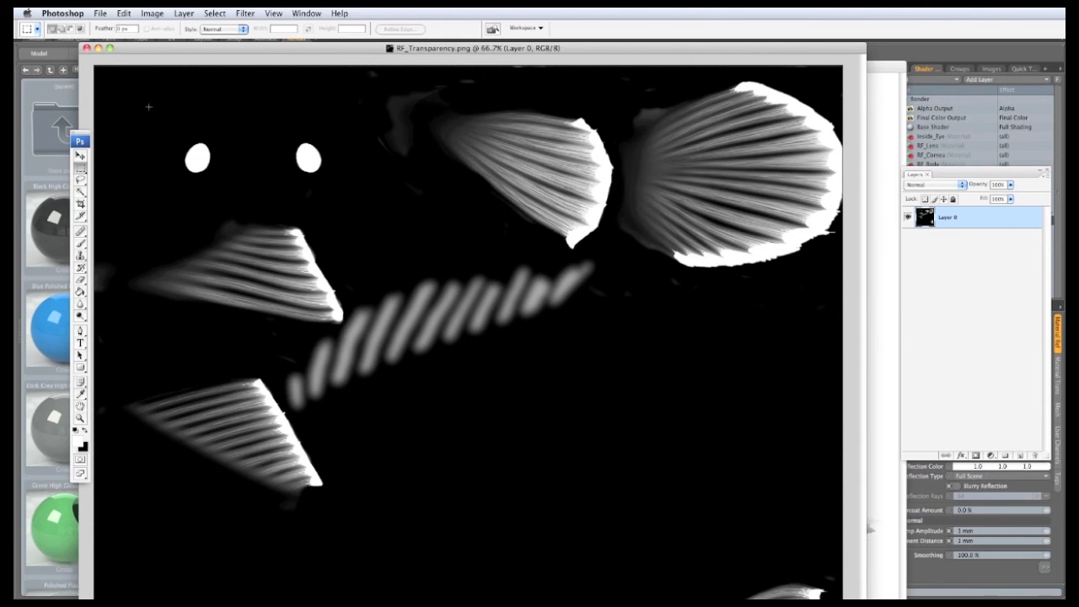
drag(94, 64, 848, 597)
click(123, 13)
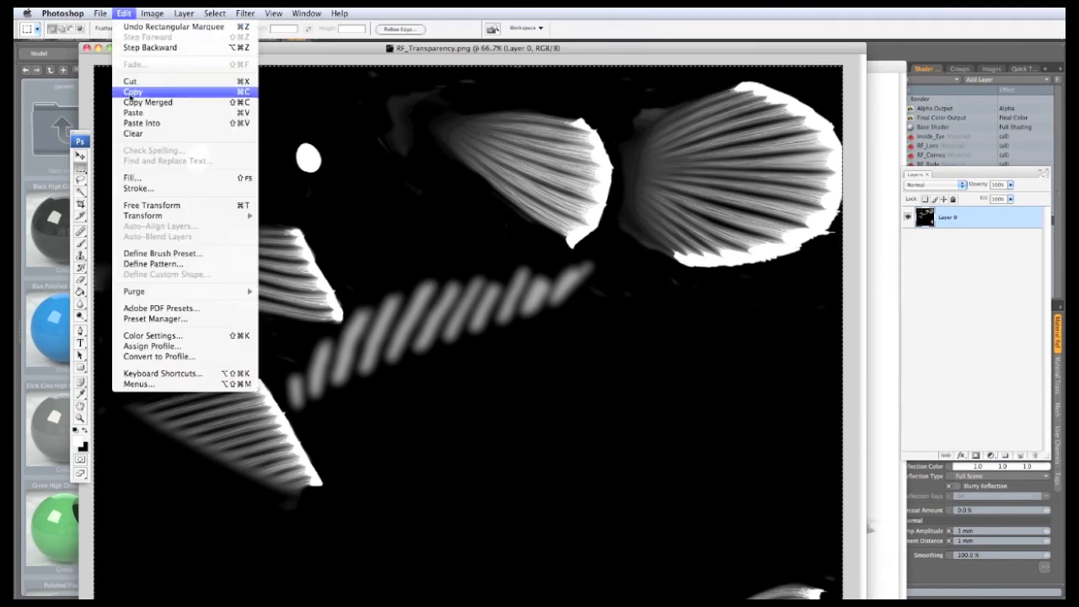
click(131, 92)
click(898, 82)
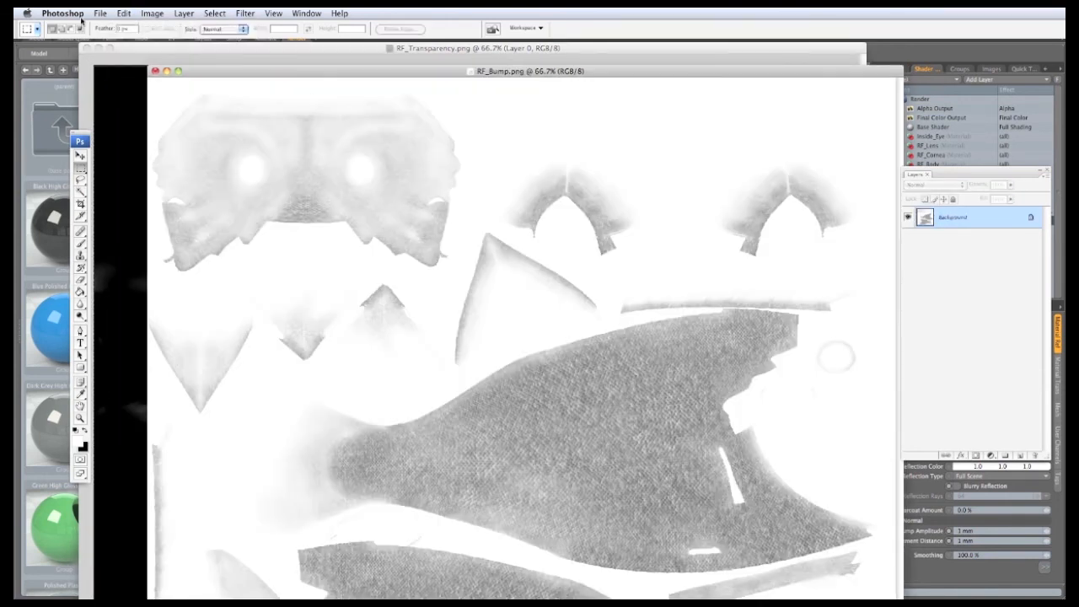
click(123, 13)
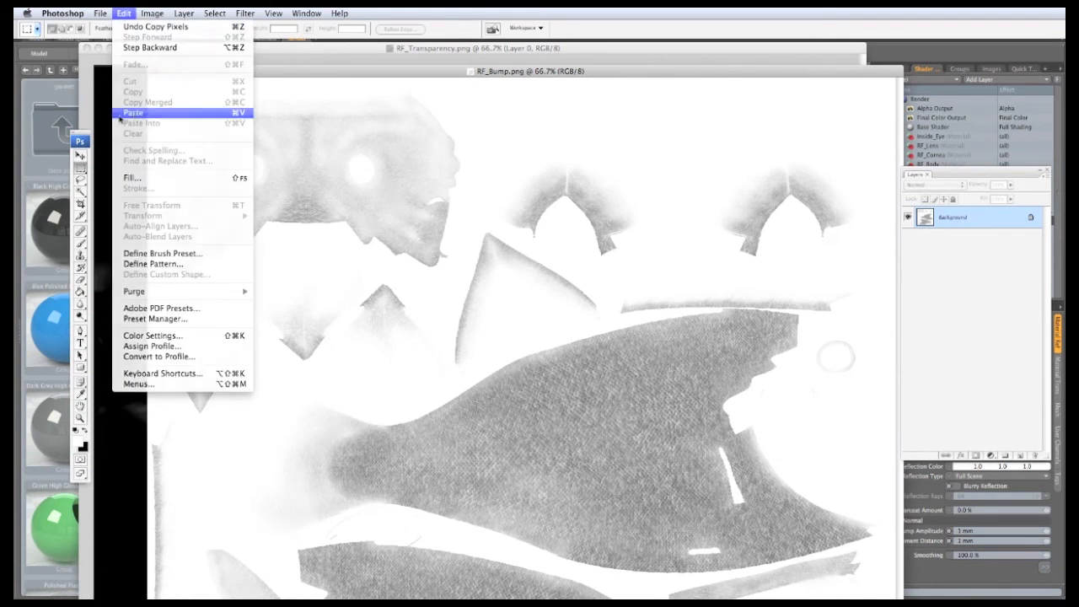
click(134, 112)
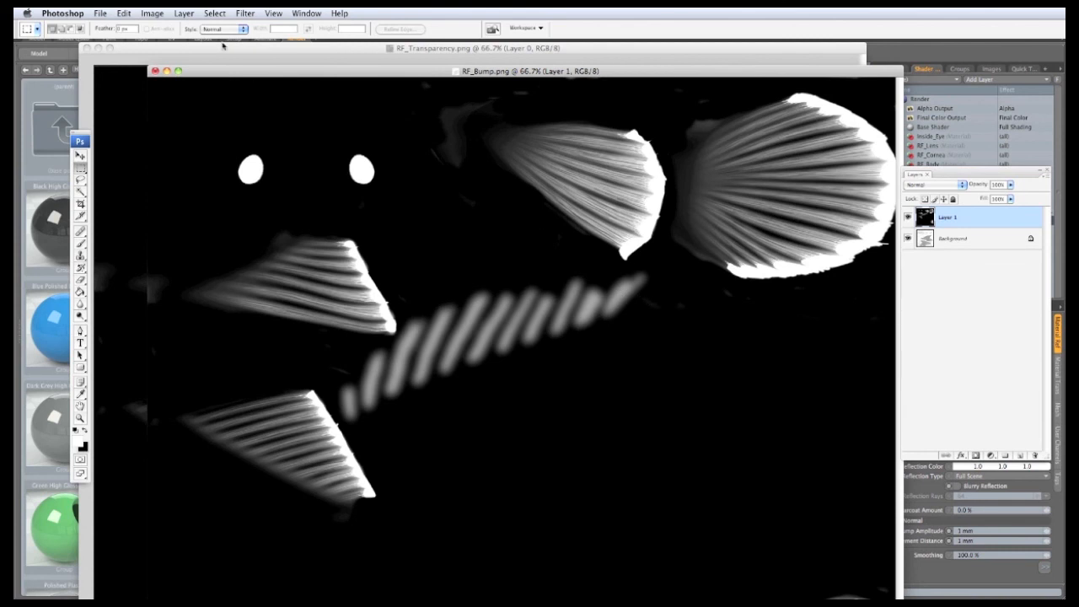
Step: Invert the pasted layer, set its blend mode to Multiply, and select the Background layer
click(152, 13)
mouse_move(181, 43)
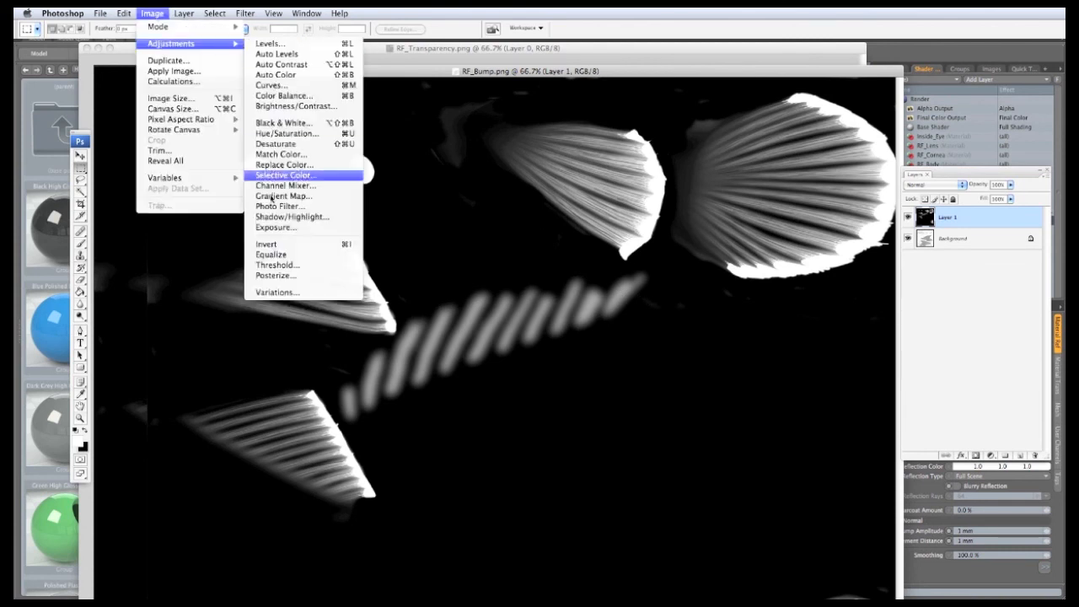
click(265, 244)
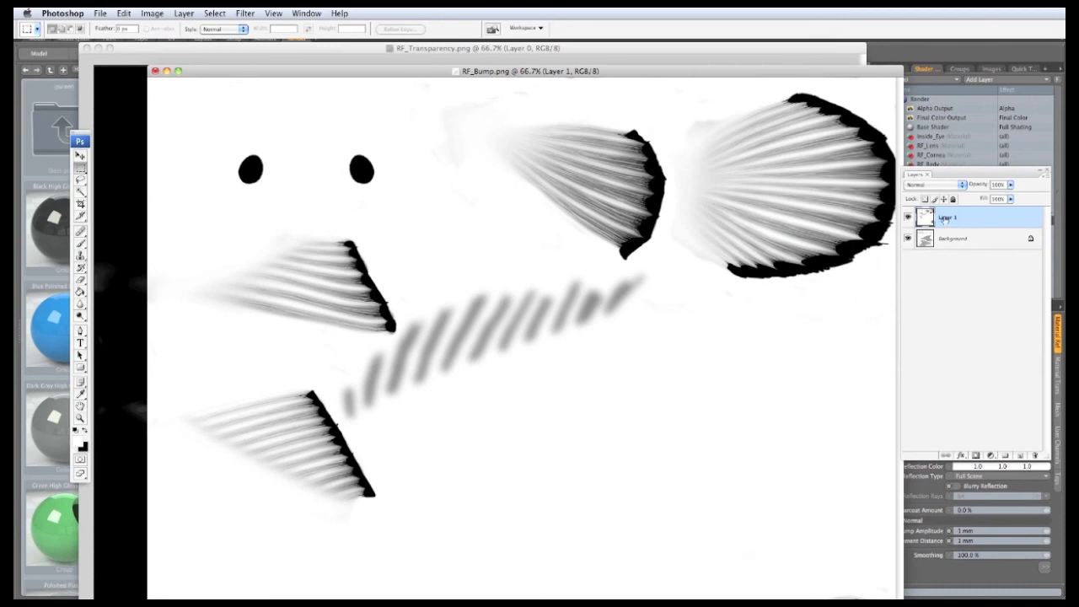
click(947, 185)
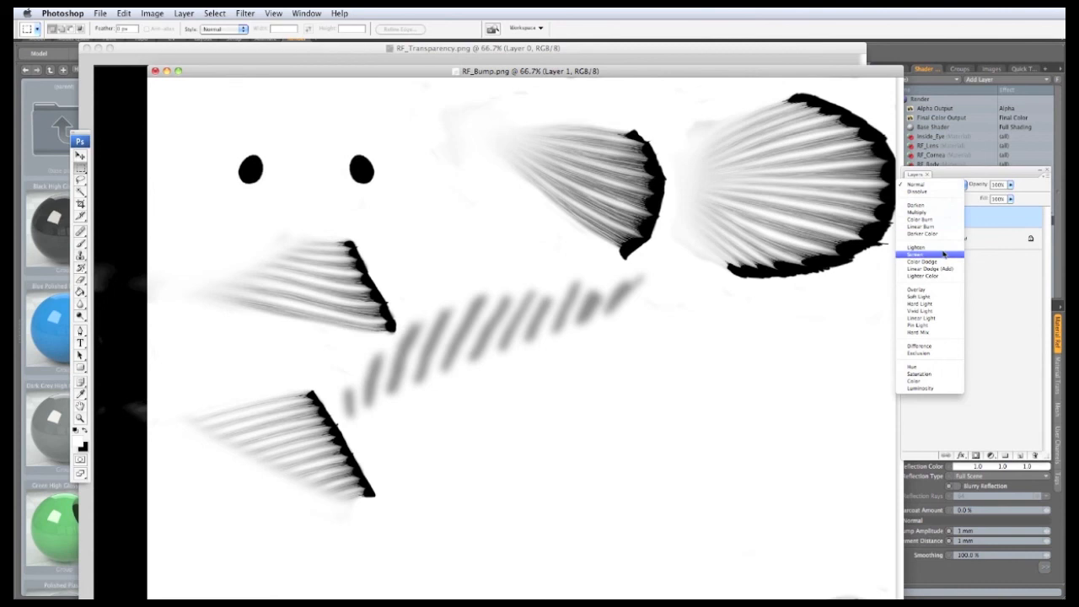
click(943, 211)
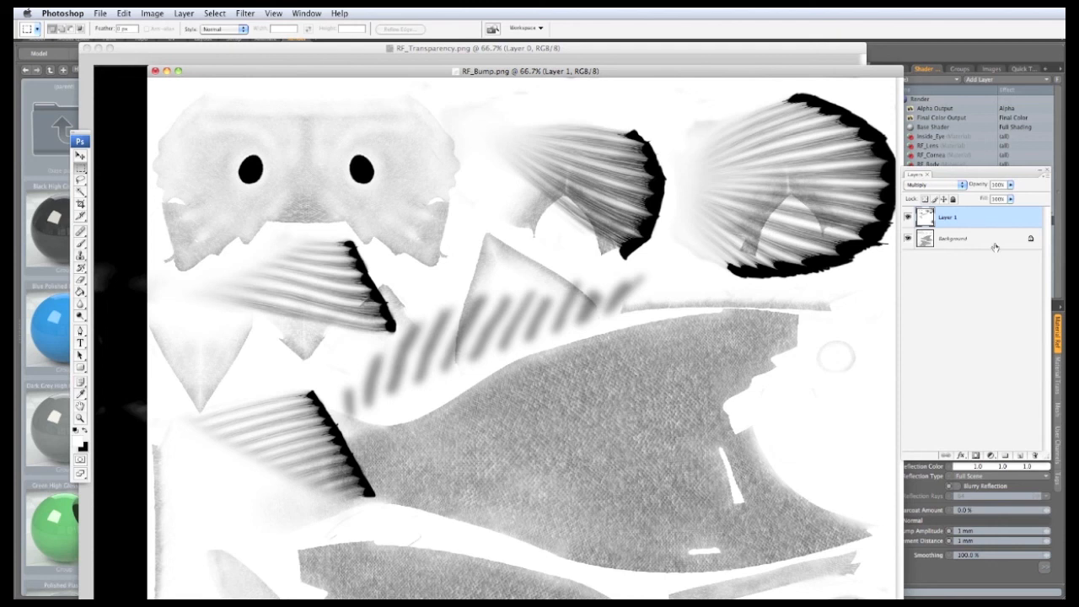
click(991, 245)
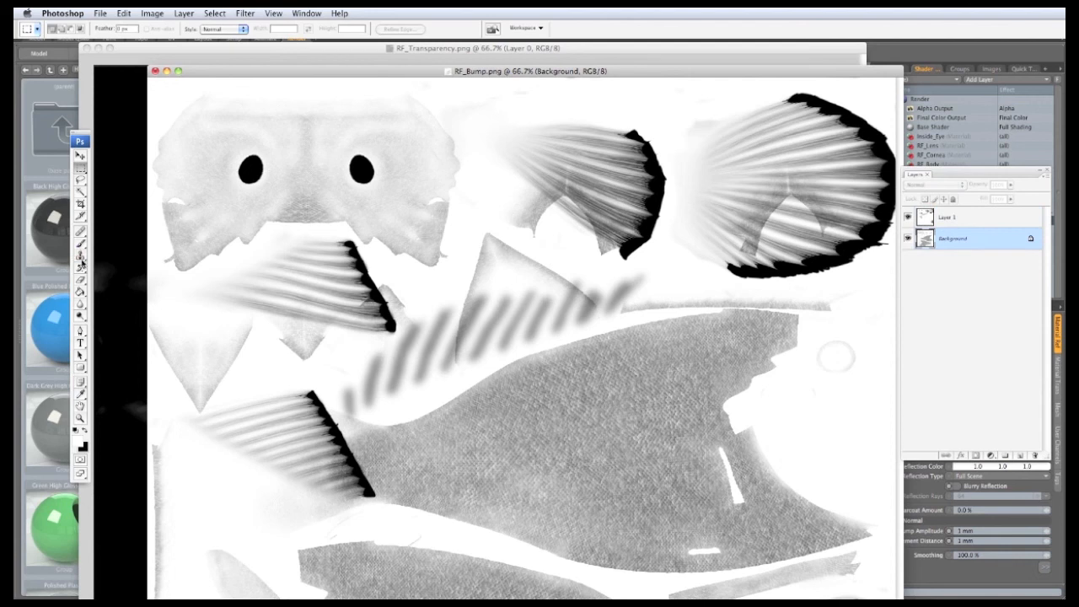
Step: With a 69 px brush, paint white over the grey smudges near the right and middle fins
click(80, 243)
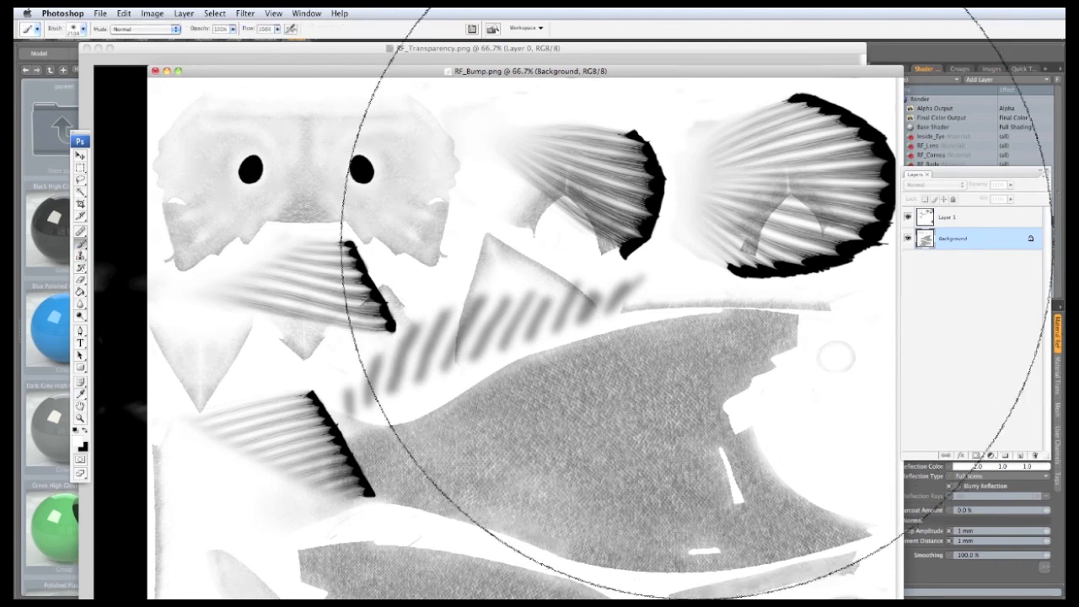
right_click(703, 245)
drag(806, 269, 756, 272)
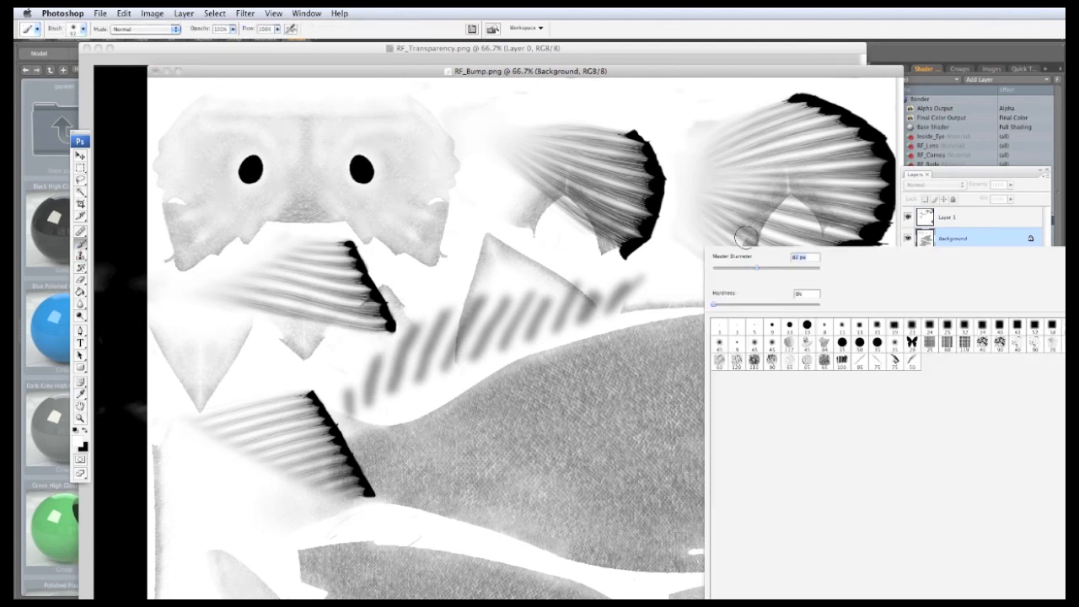
click(785, 199)
mouse_move(803, 206)
mouse_down()
mouse_move(725, 236)
mouse_move(814, 217)
mouse_move(814, 189)
mouse_up()
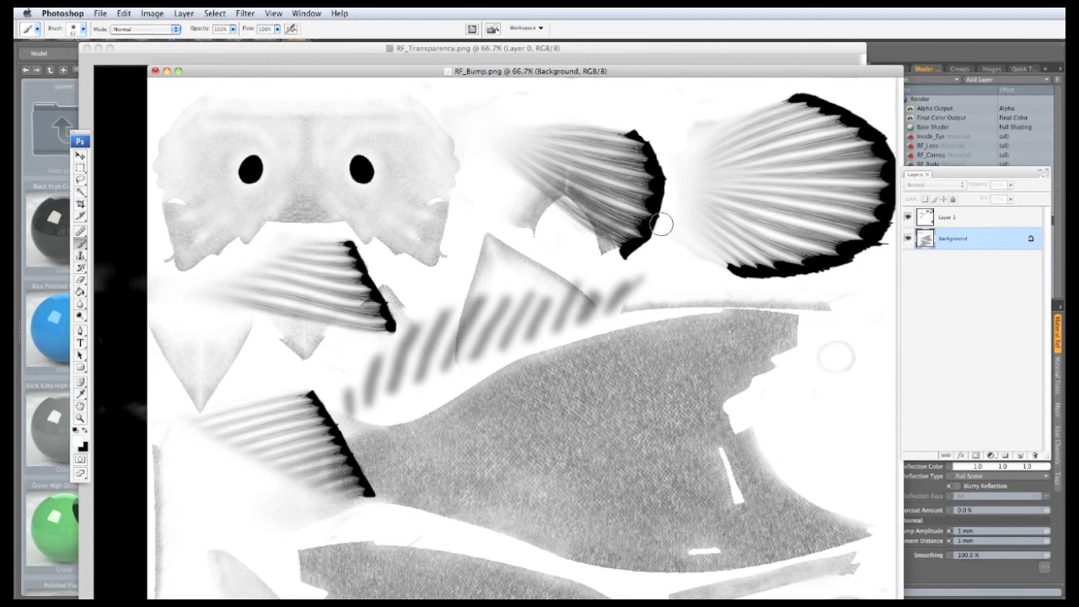
mouse_move(655, 221)
mouse_down()
mouse_move(652, 252)
mouse_move(534, 216)
mouse_move(578, 242)
mouse_move(530, 274)
mouse_move(479, 275)
mouse_move(457, 356)
mouse_up()
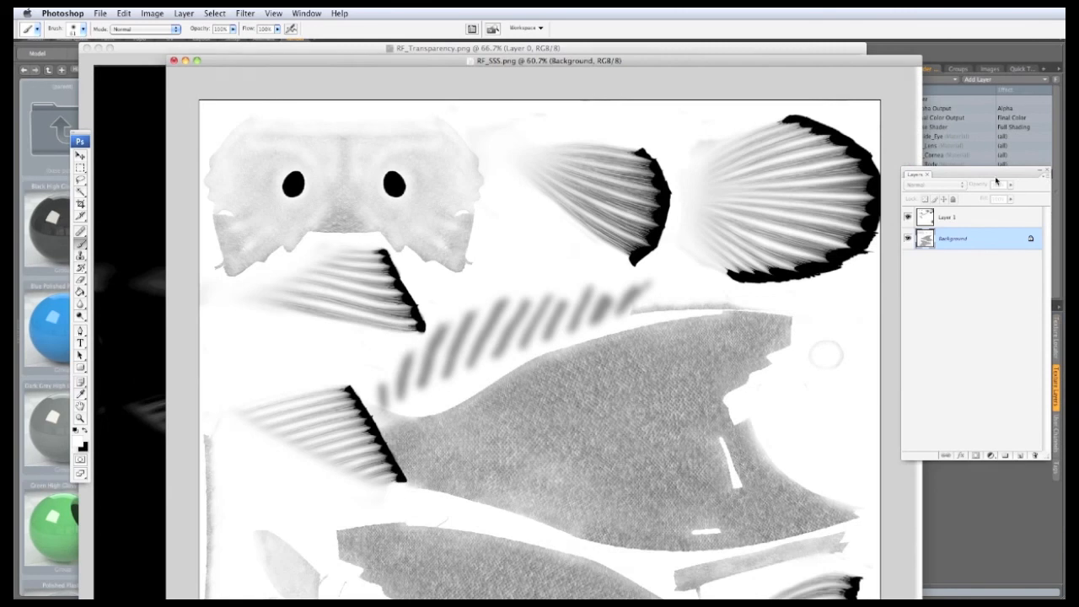
click(1045, 176)
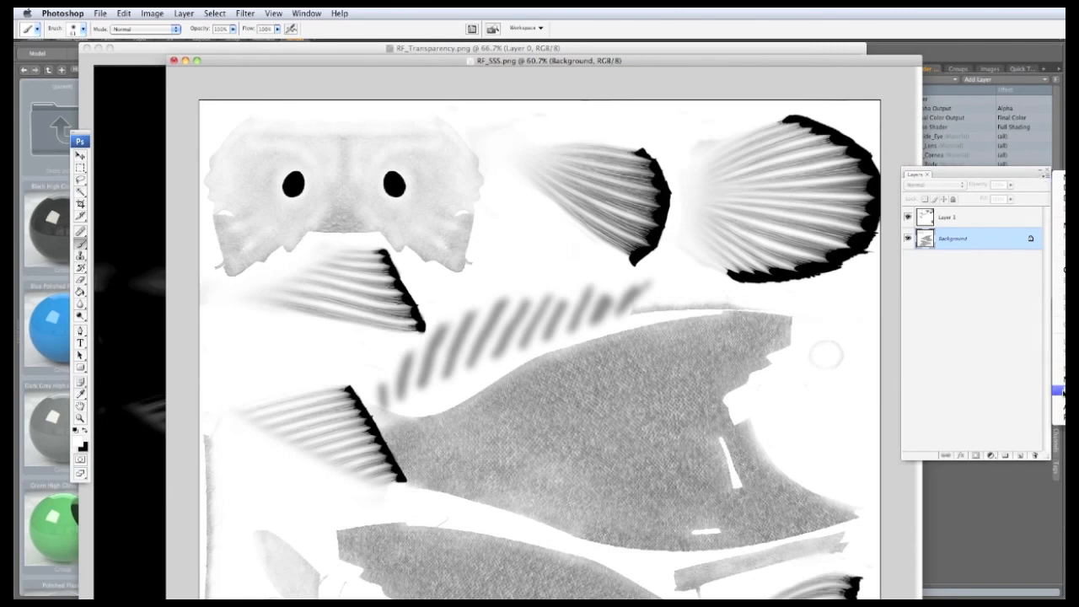
Step: Flatten the SSS map's layers and draw a freehand selection around the fish's head
click(1057, 392)
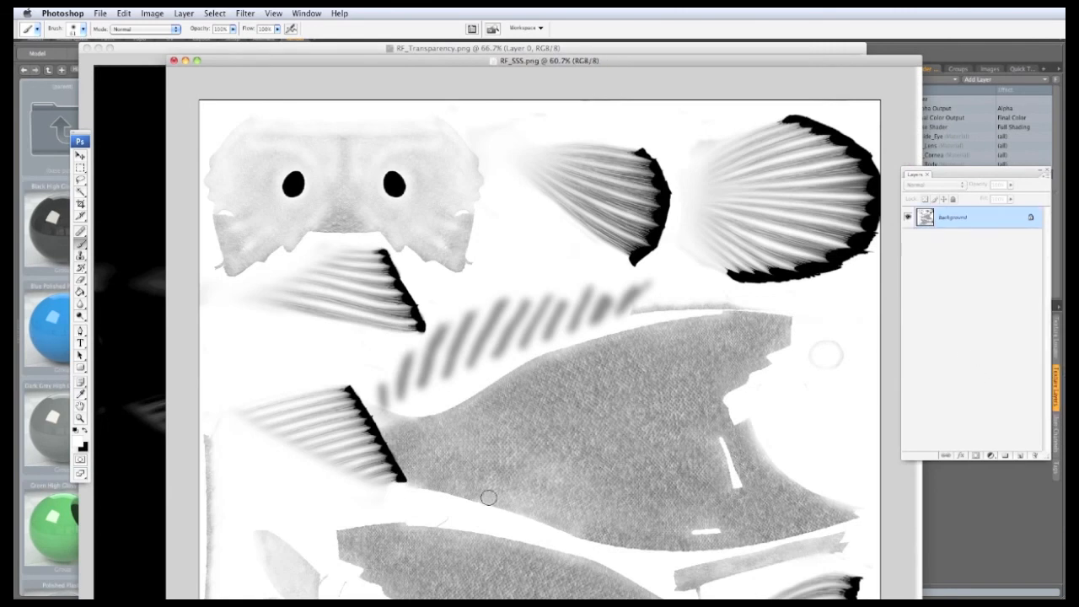
drag(345, 63, 329, 63)
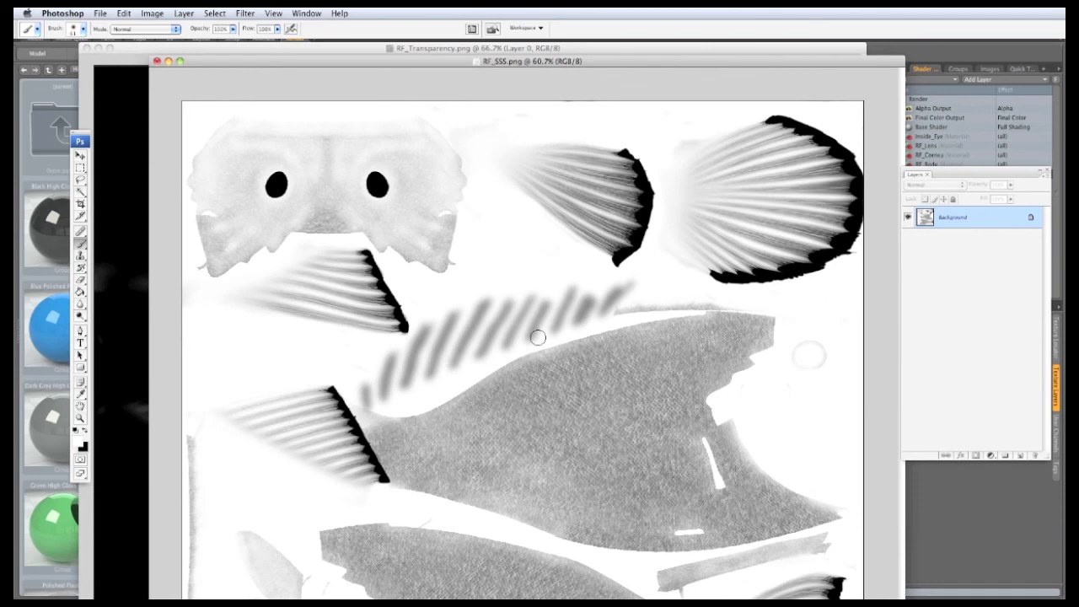
click(80, 180)
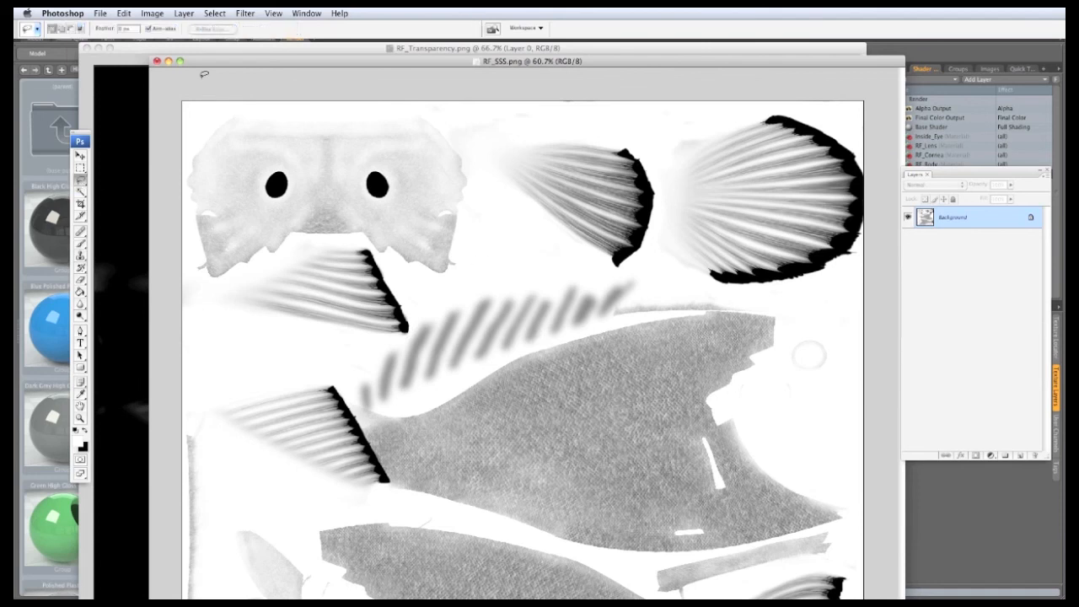
mouse_move(217, 104)
mouse_down()
mouse_move(323, 91)
mouse_move(460, 117)
mouse_move(482, 163)
mouse_move(463, 273)
mouse_move(408, 270)
mouse_move(366, 242)
mouse_move(315, 237)
mouse_move(202, 291)
mouse_move(189, 151)
mouse_move(198, 114)
mouse_move(215, 106)
mouse_up()
click(153, 13)
Step: Adjust the head area to brightness -68 and contrast +41, then deselect
mouse_move(167, 46)
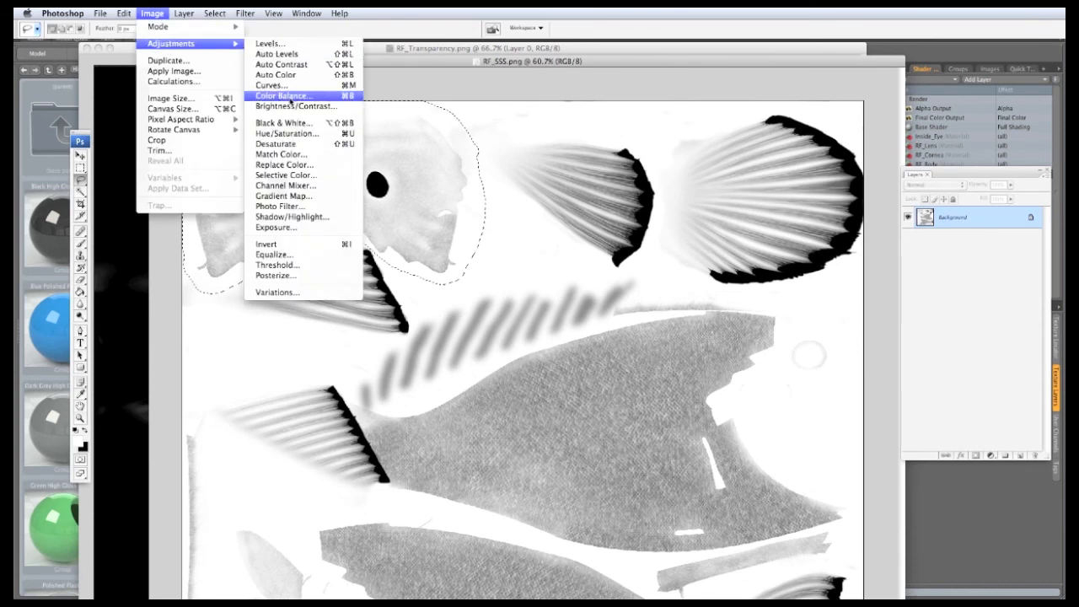
click(292, 107)
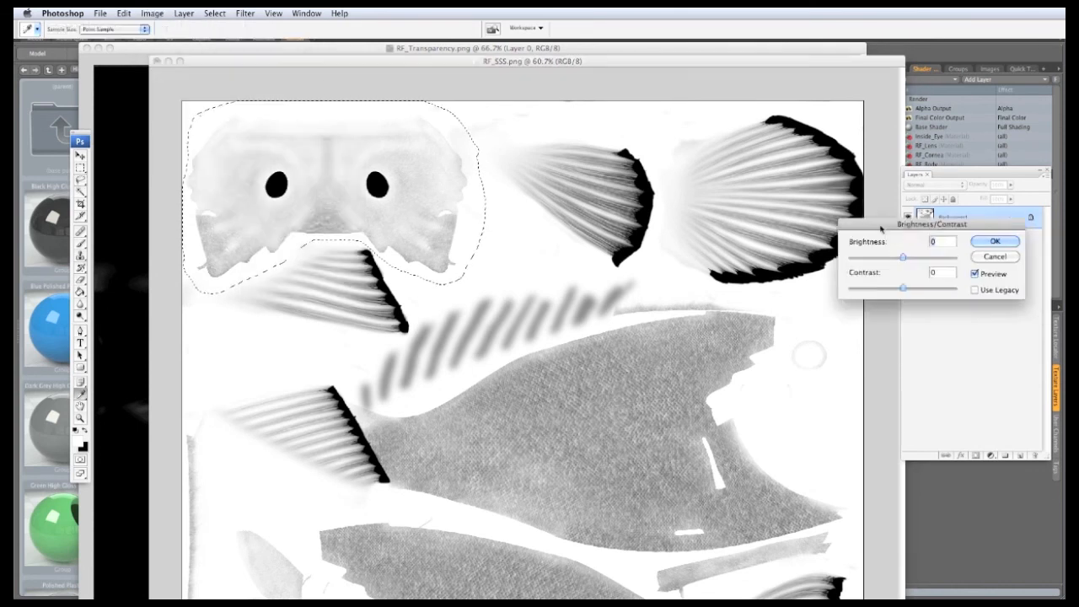
drag(600, 316, 573, 318)
drag(622, 348, 624, 348)
click(573, 318)
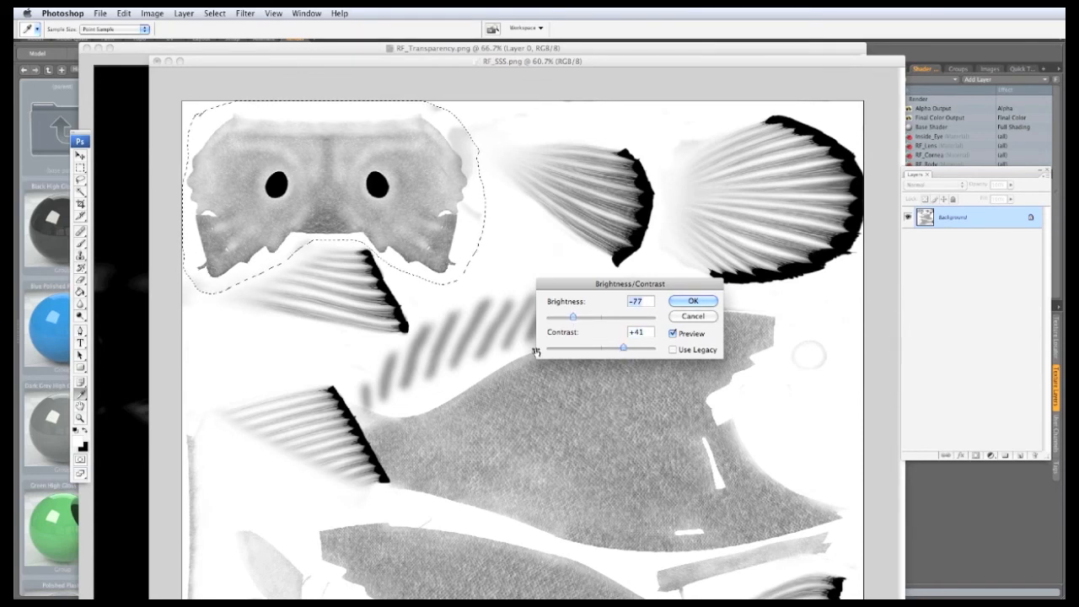
drag(573, 318, 577, 318)
click(684, 301)
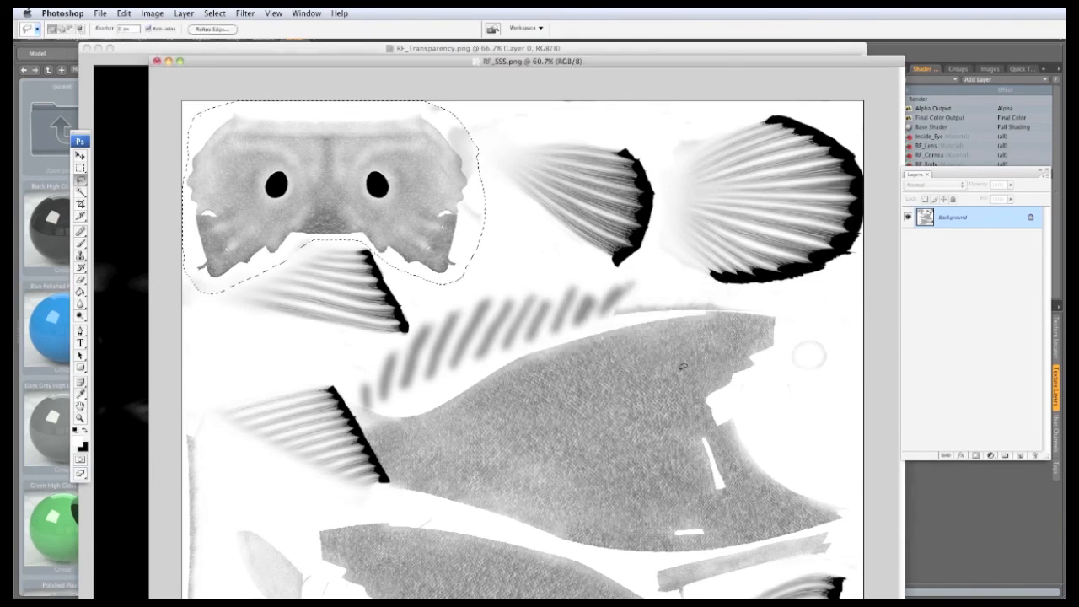
click(214, 14)
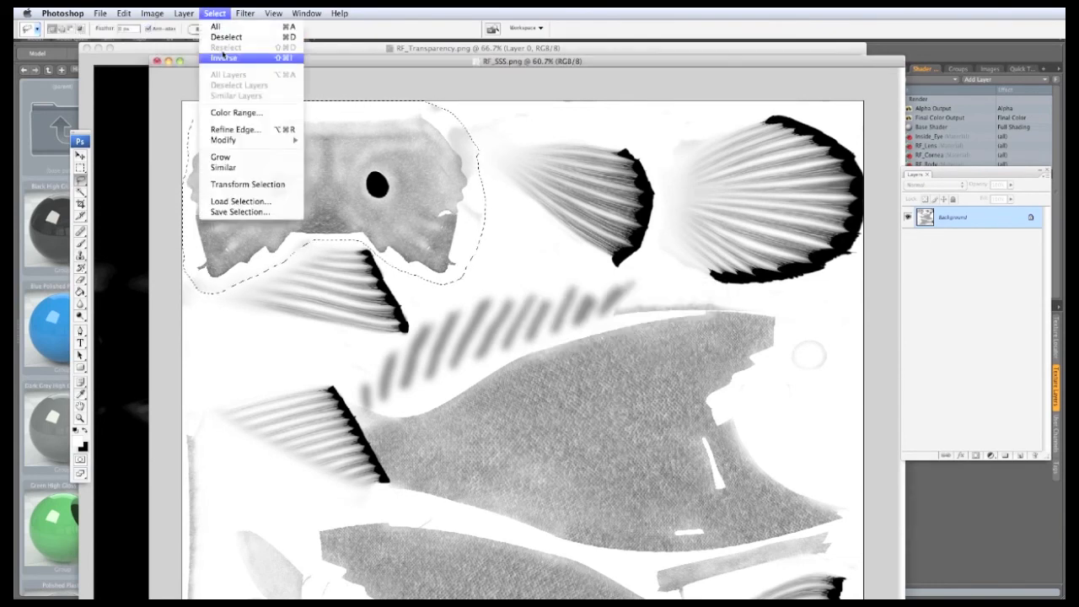
click(225, 37)
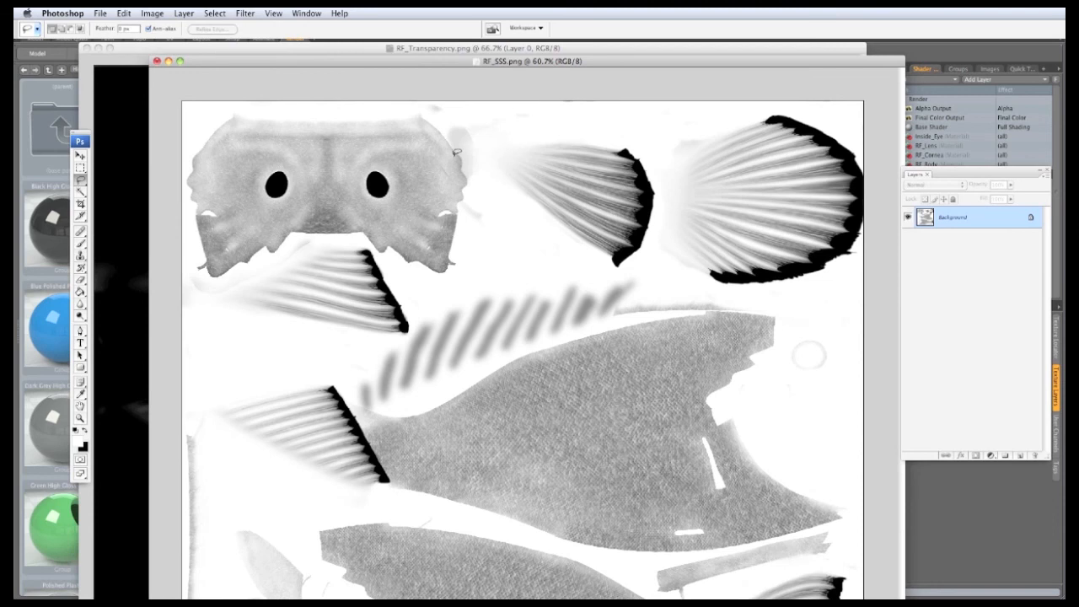
Step: Save over RF_SSS.png as a PNG with Interlace None
click(102, 14)
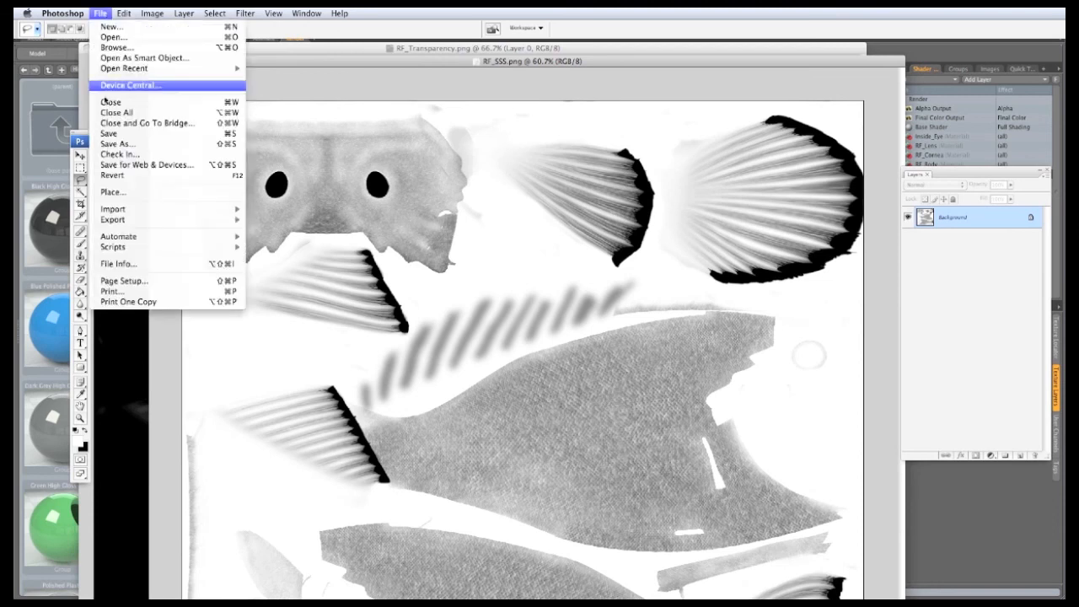
click(103, 145)
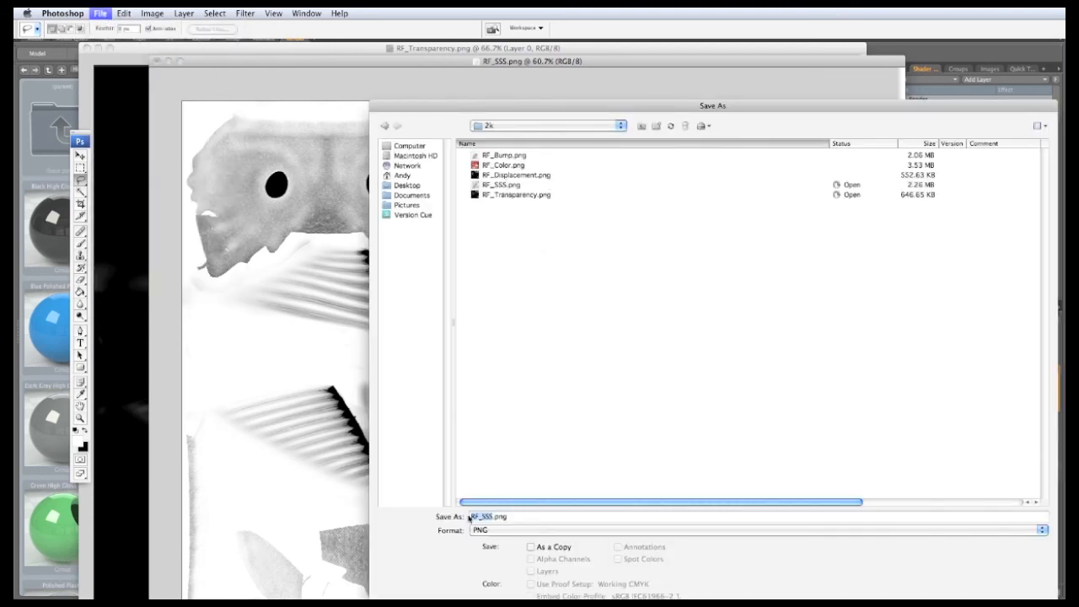
click(503, 185)
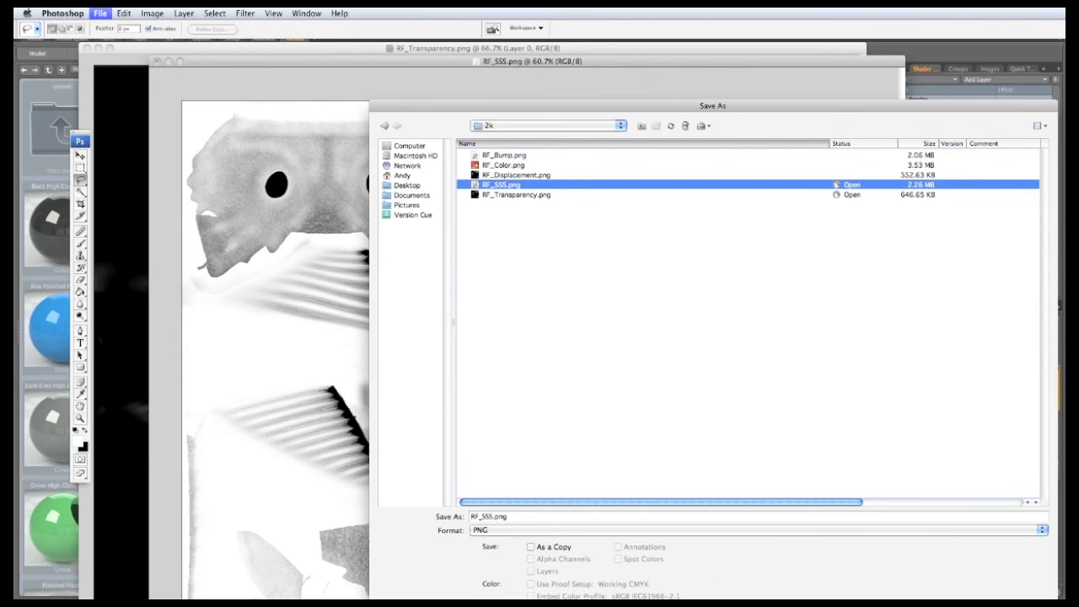
key(Return)
click(812, 243)
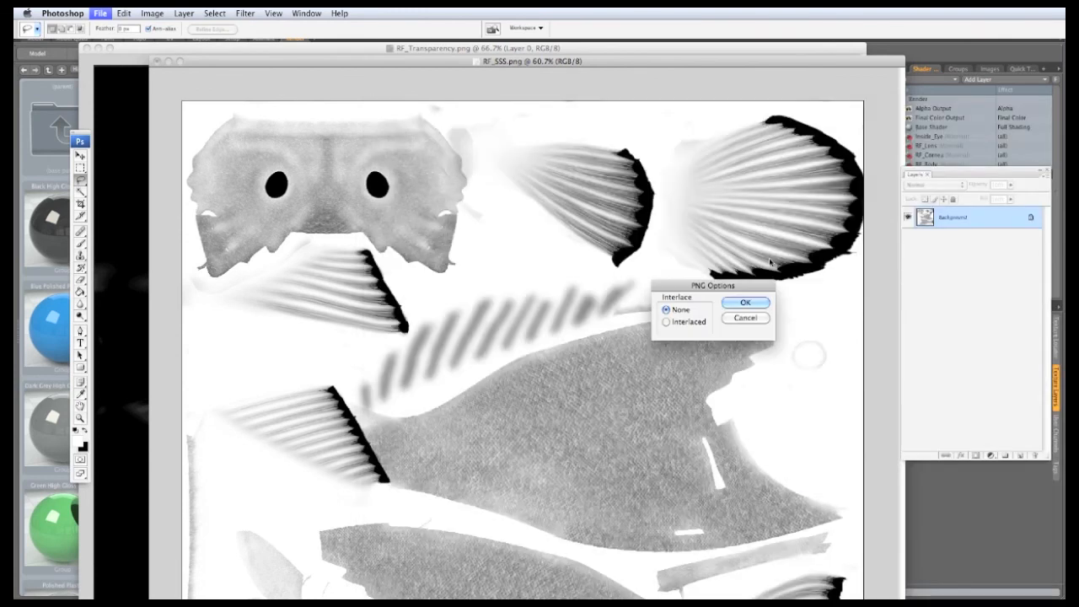
click(745, 302)
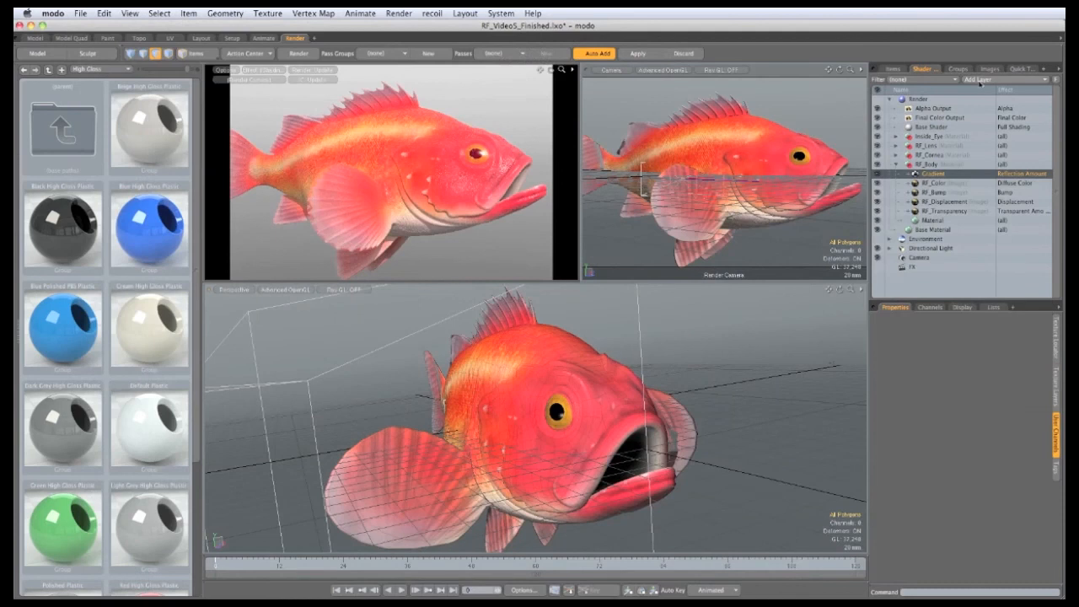
Step: Add an image map layer to RF_Body loaded with RF_SSS.png
click(976, 80)
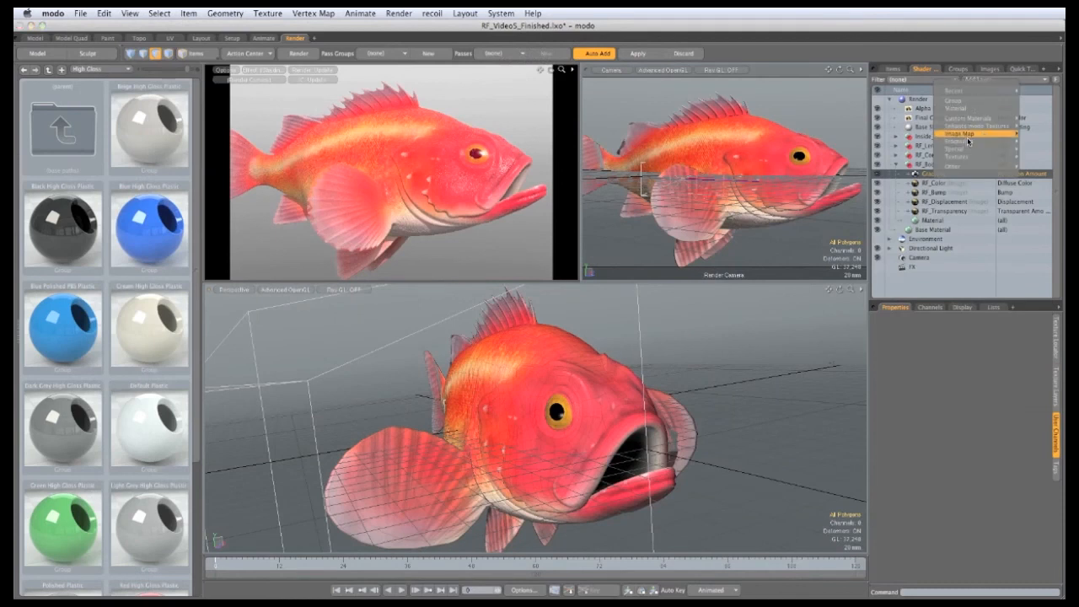
click(1030, 137)
click(482, 217)
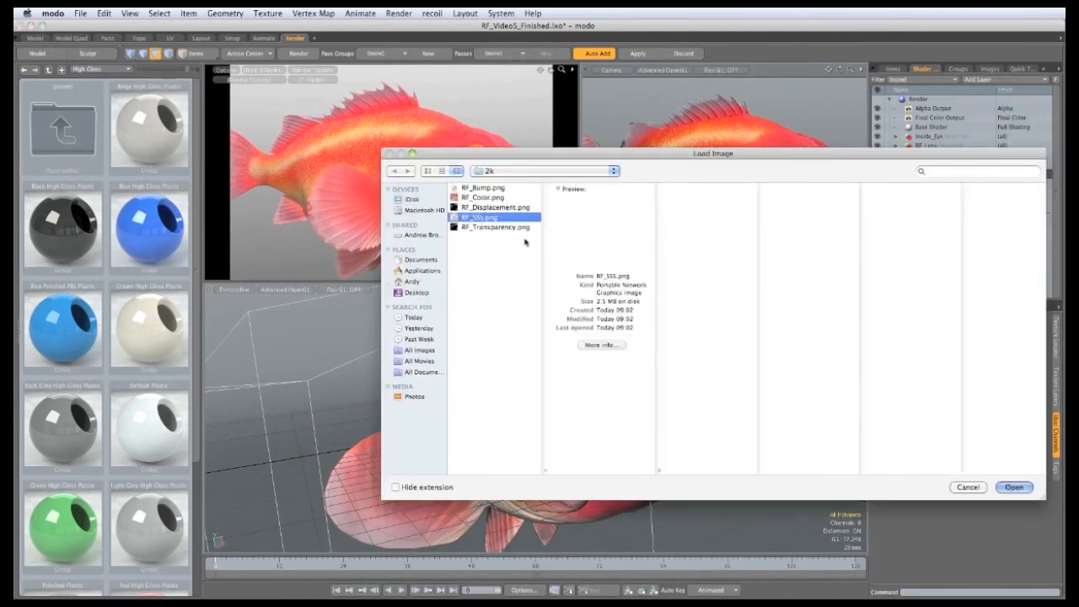
click(1011, 487)
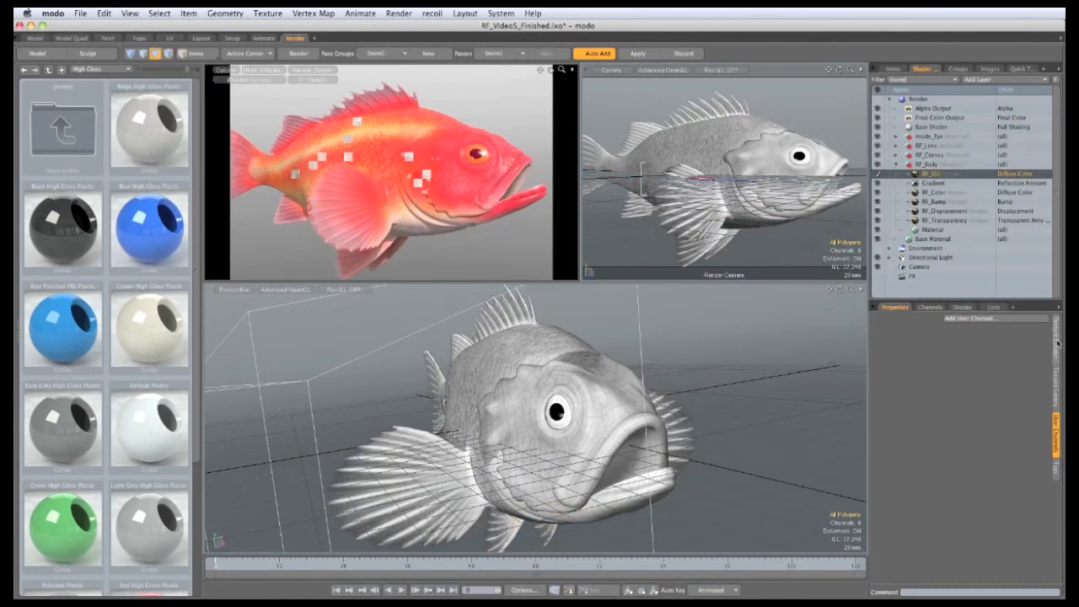
Step: Use UV map ROCKFISH_2, set the effect to Subsurface Amount and High Value to 50%
click(973, 478)
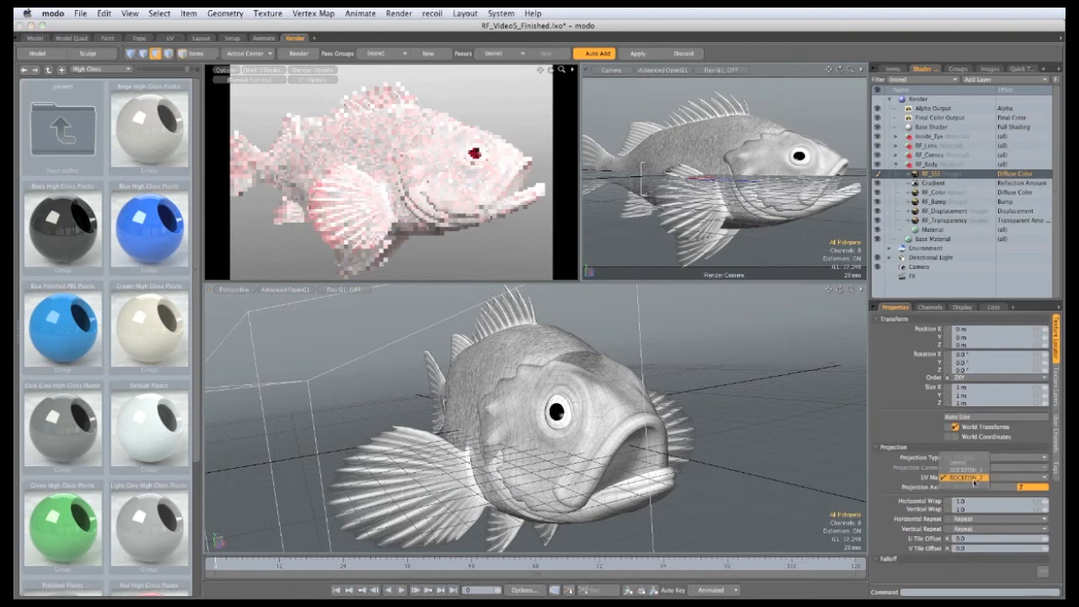
click(970, 477)
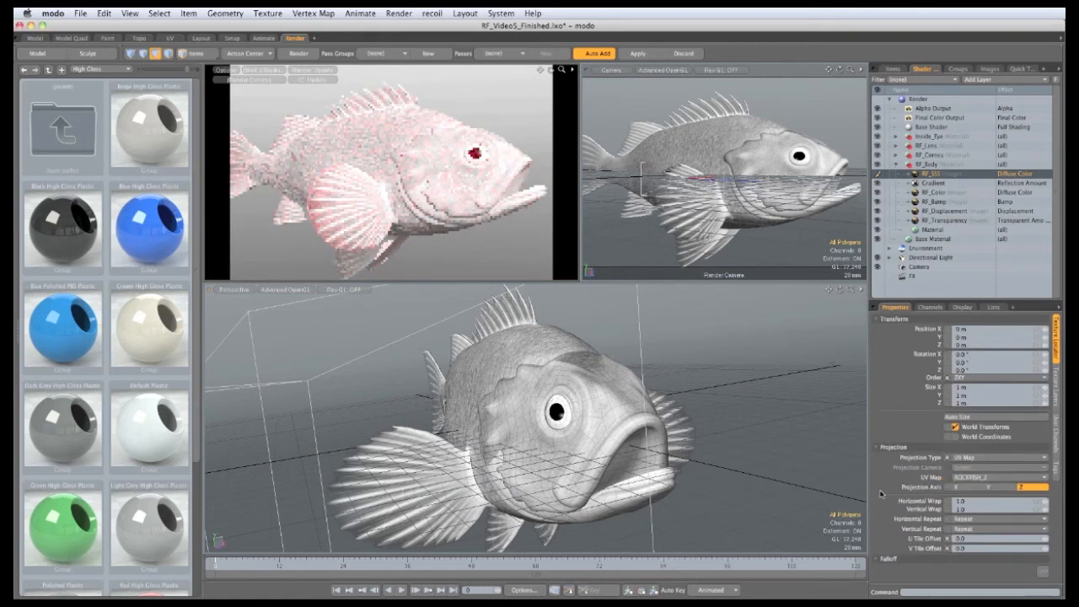
click(1008, 174)
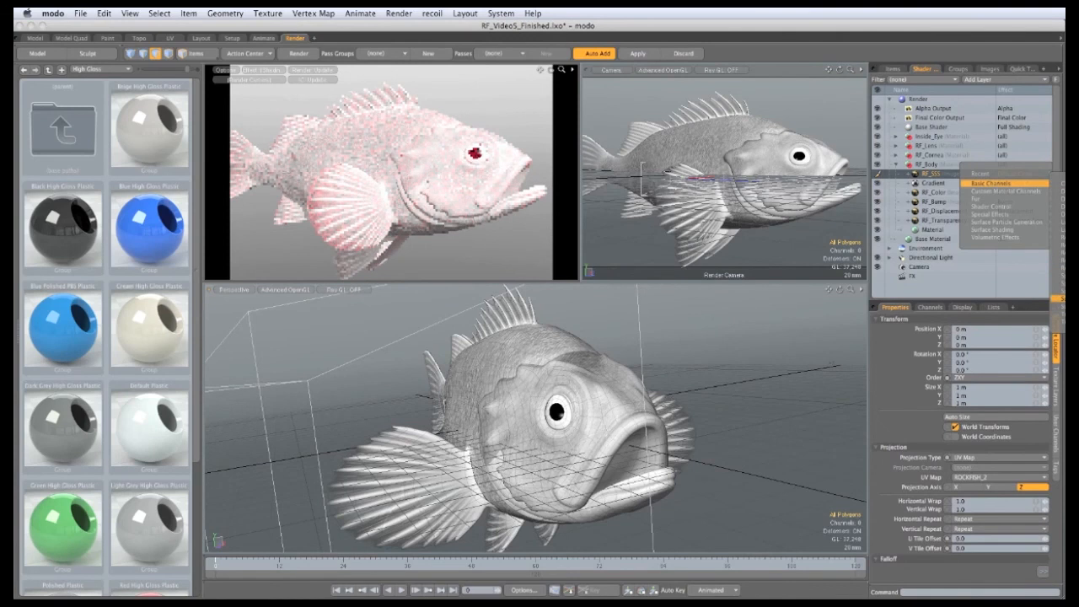
click(1064, 298)
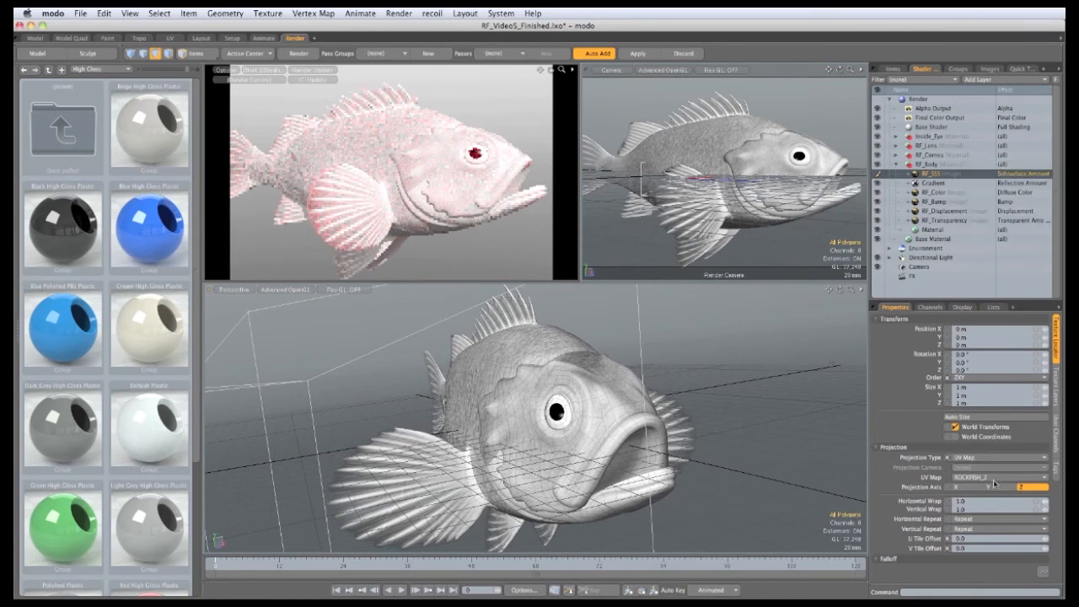
click(1056, 382)
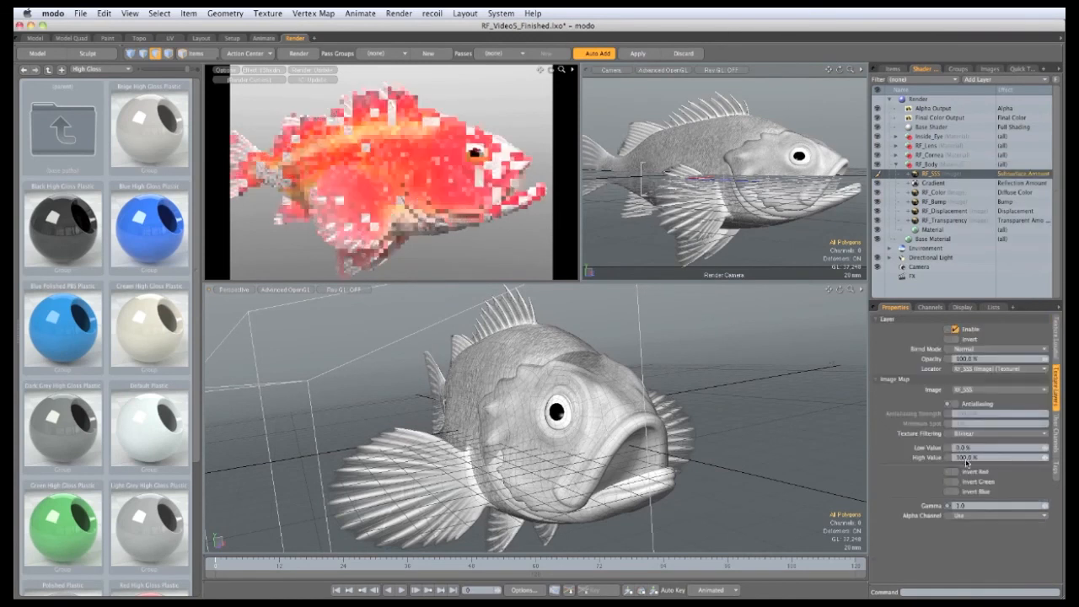
text(50)
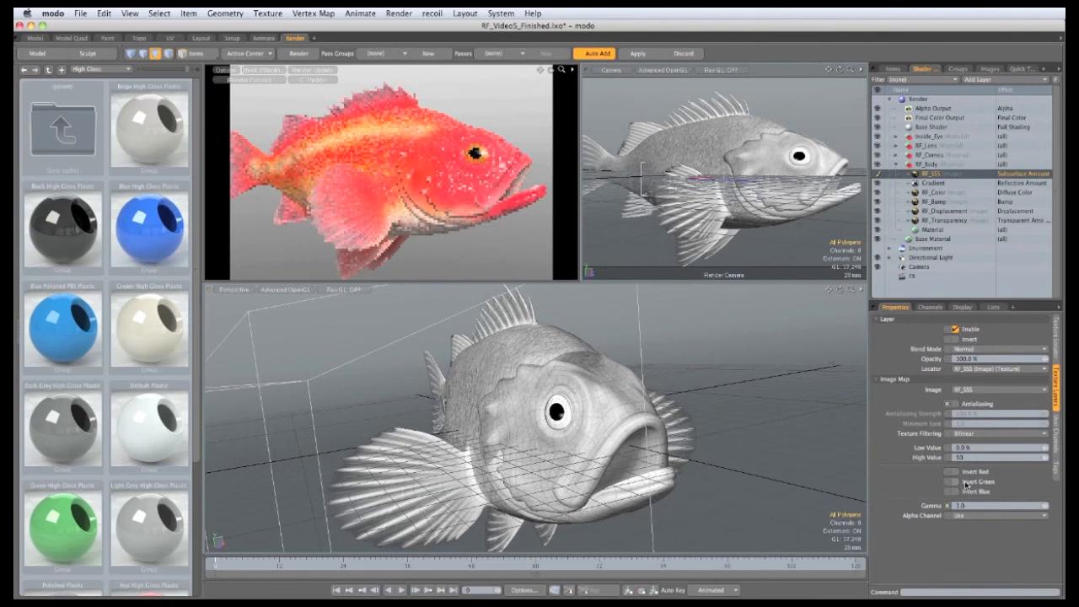
key(Return)
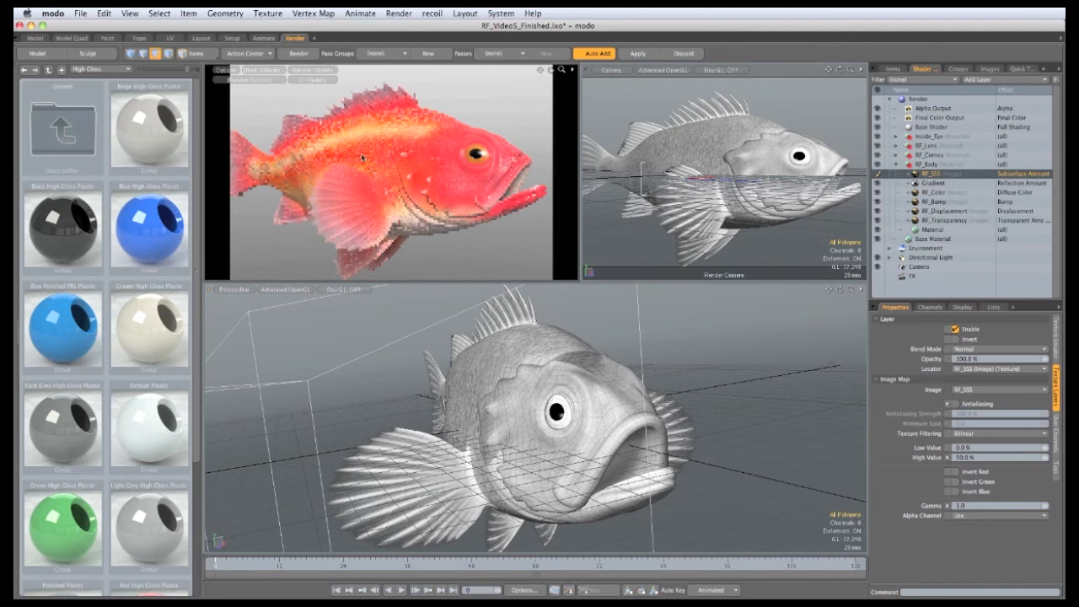
Step: Copy and paste the RF_SSS layer, set the copy to Specular Amount with High Value 2%
right_click(932, 175)
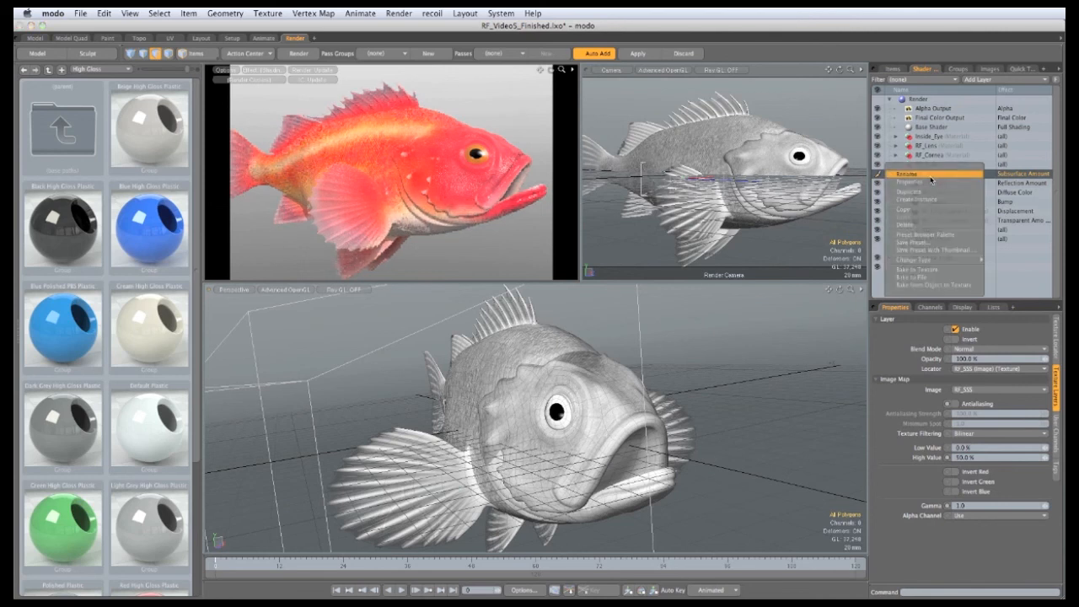
click(921, 209)
key(super+v)
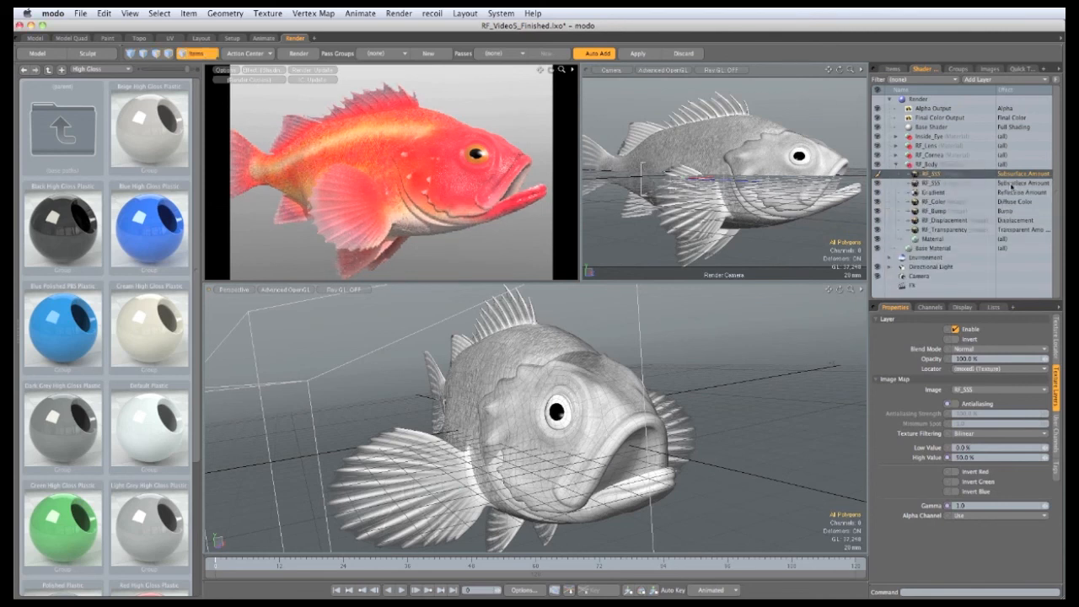
click(1008, 175)
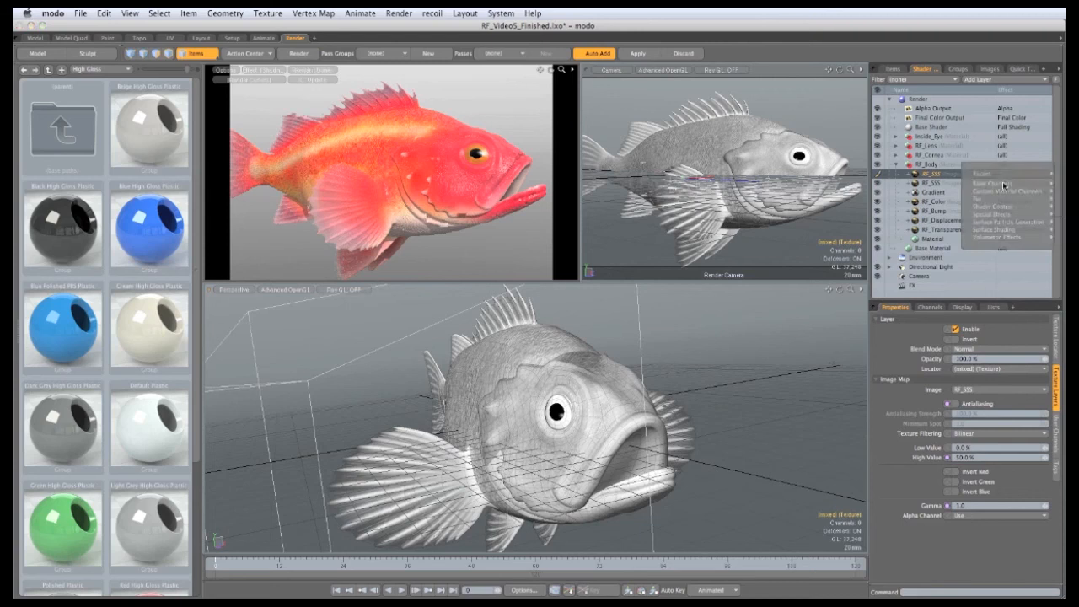
mouse_move(1005, 184)
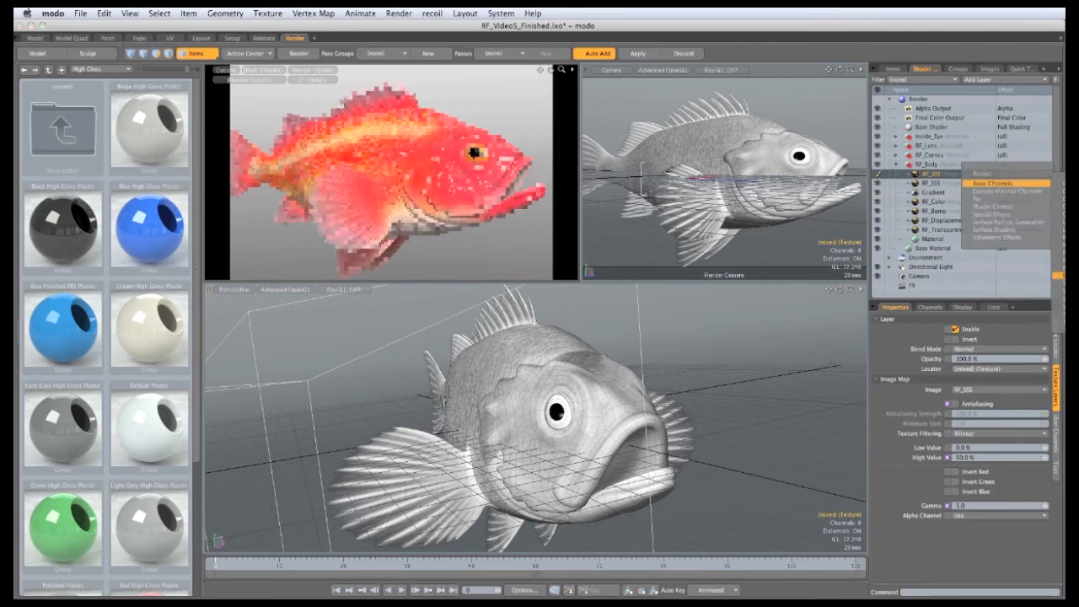
click(1059, 214)
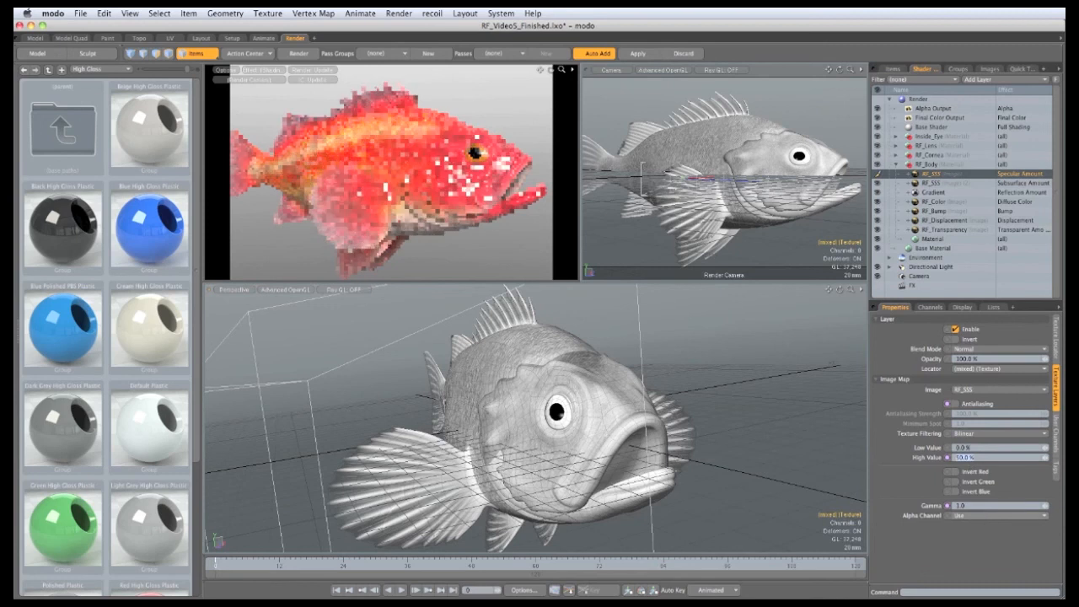
text(2)
key(Return)
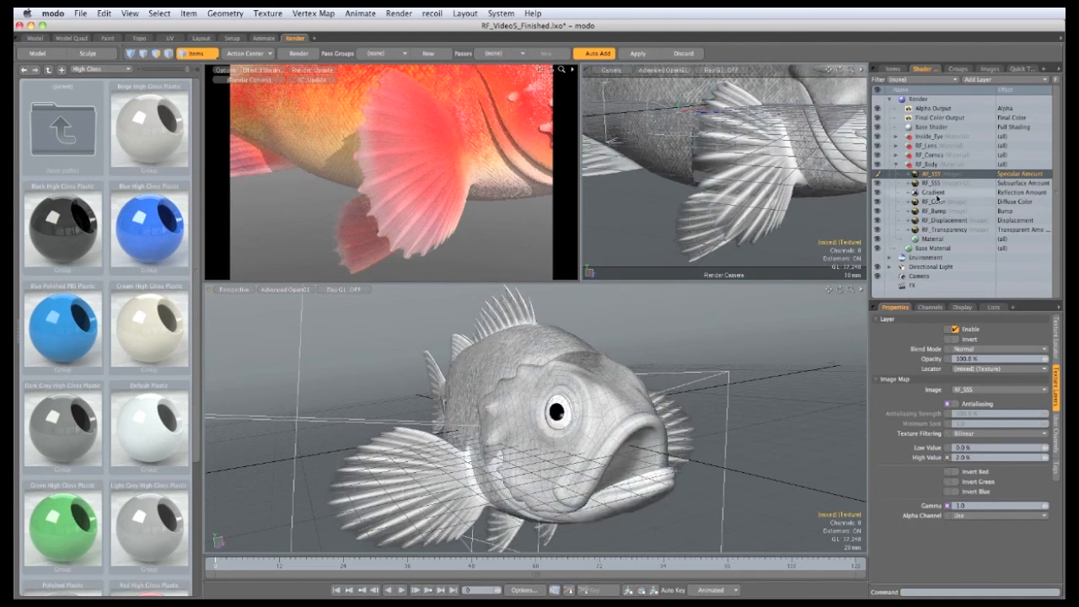
Step: Duplicate RF_Transparency, move the copy above Gradient, and set its effect to Reflection Amount
click(930, 193)
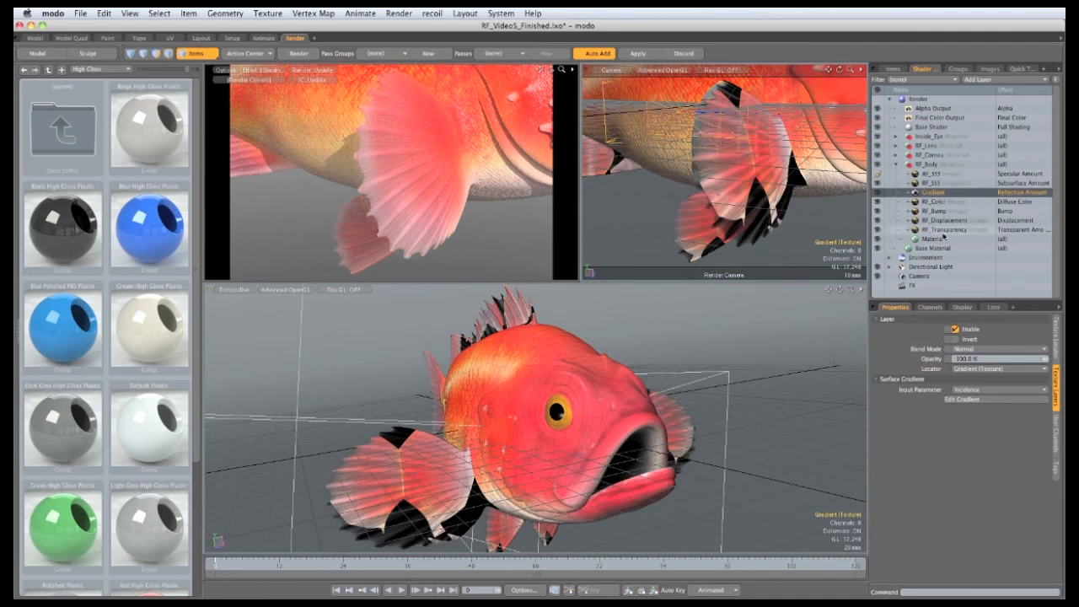
click(931, 228)
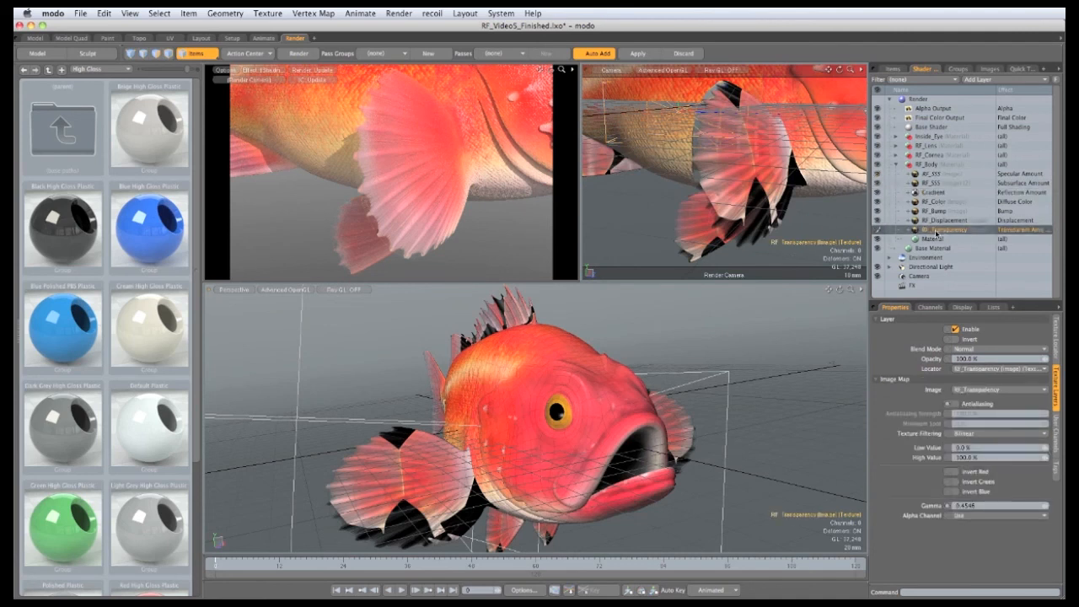
right_click(935, 233)
click(937, 250)
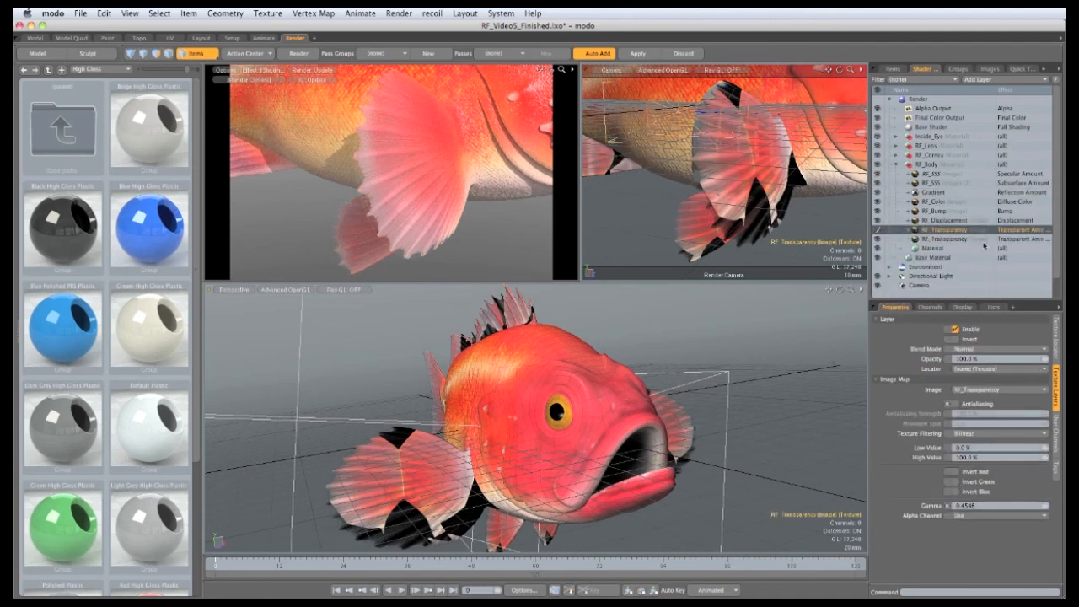
click(940, 231)
drag(937, 224, 941, 192)
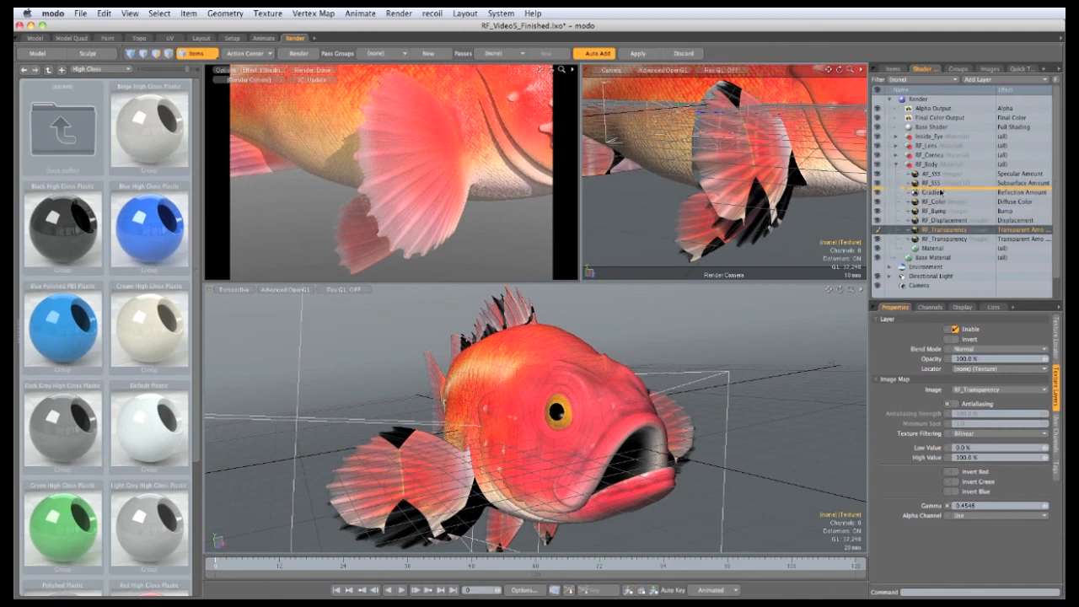
drag(1012, 197, 1016, 196)
click(1014, 194)
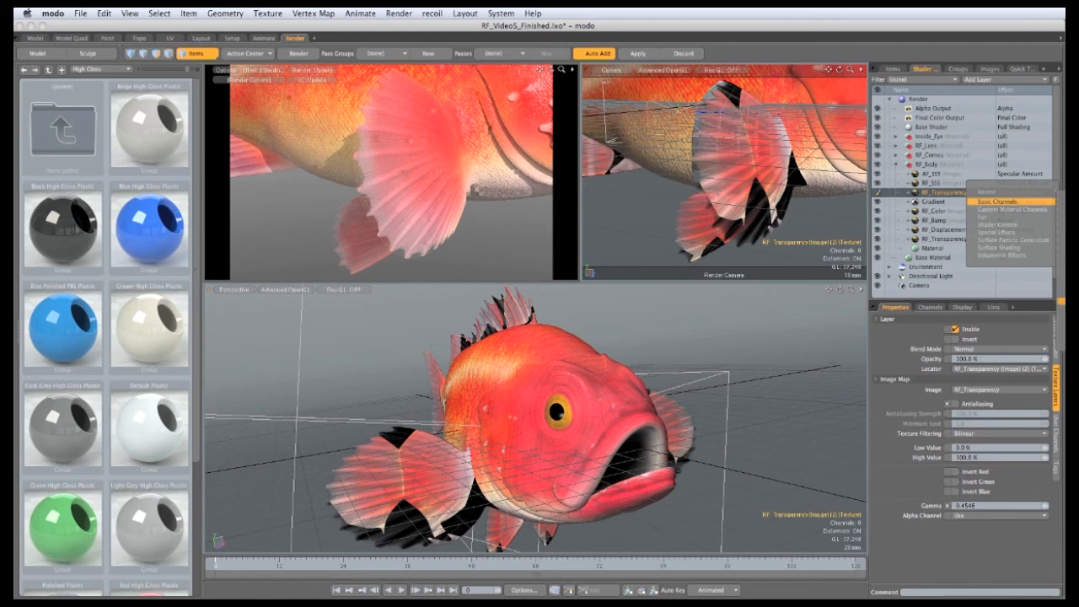
click(1061, 255)
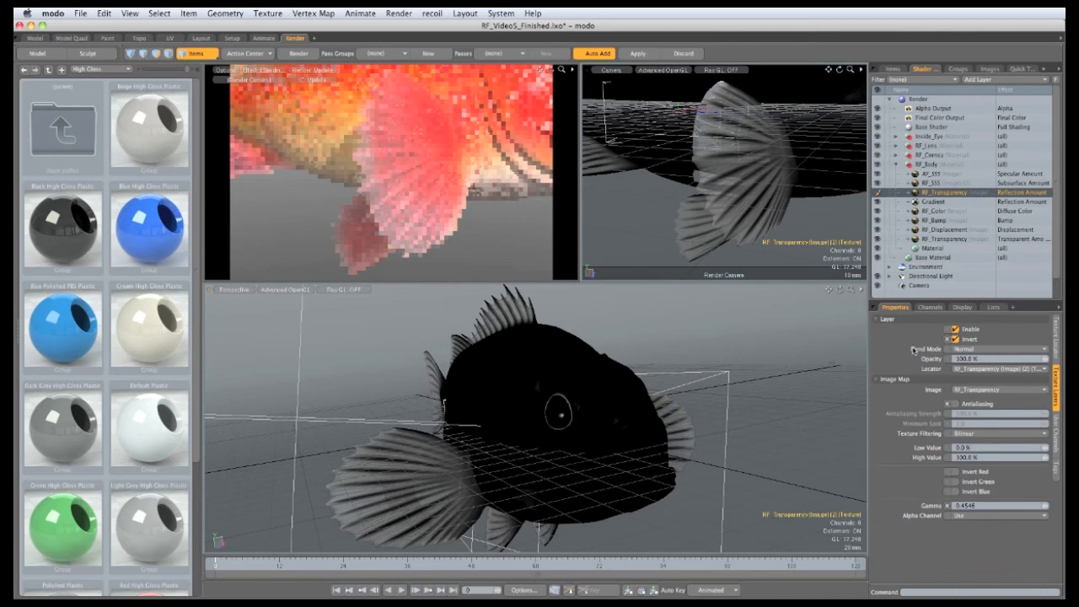
Step: Set the reflection layer's blend mode to Multiply and zoom the preview out to the whole fish
click(980, 349)
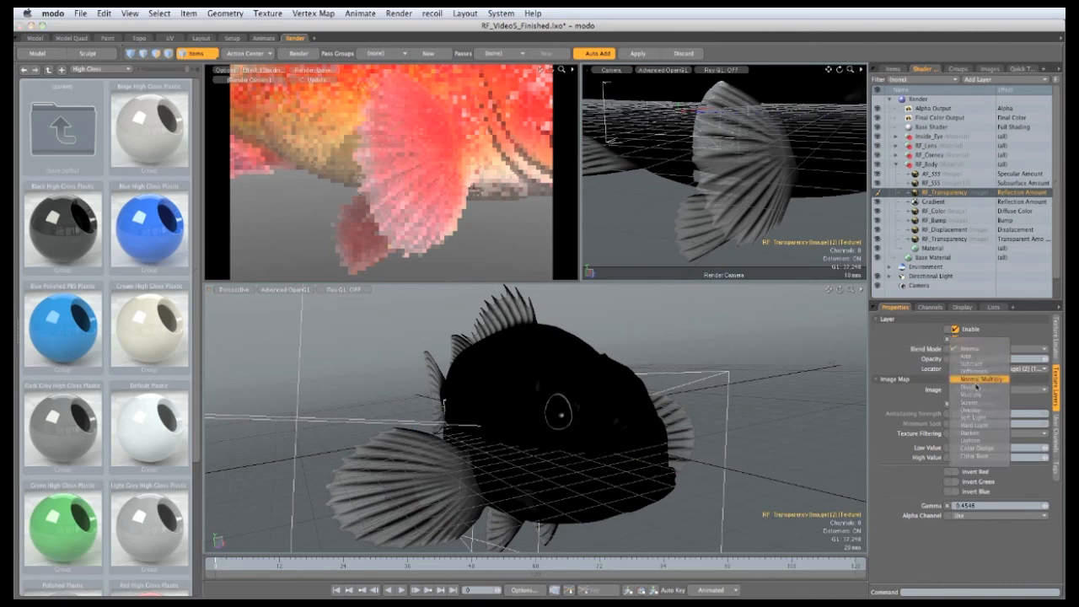
click(979, 394)
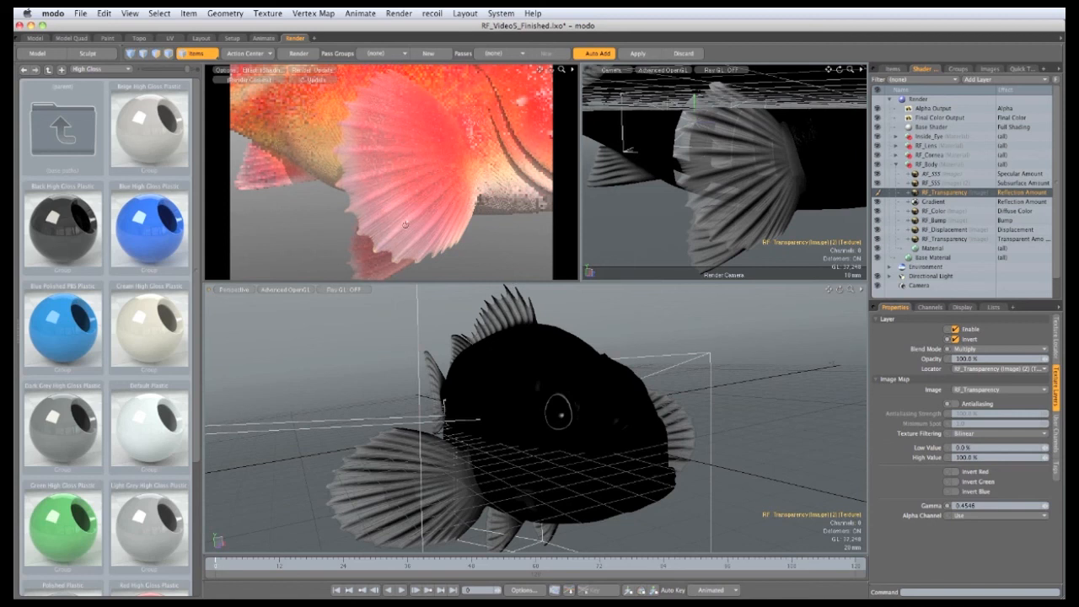
ctrl+alt+drag(406, 225, 281, 110)
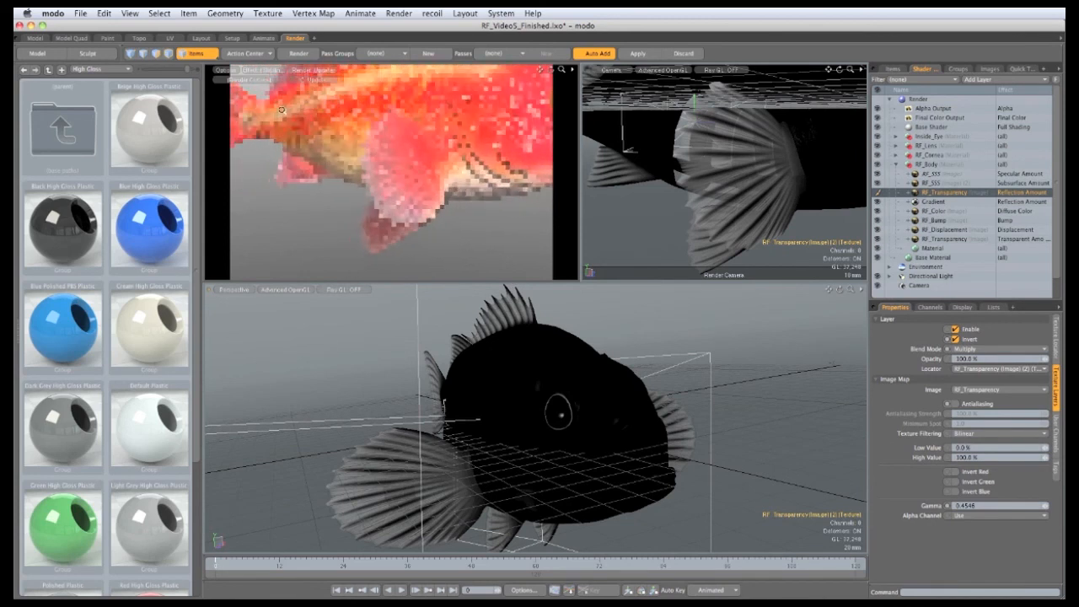
ctrl+alt+drag(462, 156, 329, 91)
mouse_move(510, 168)
ctrl+alt+mouse_down()
mouse_move(442, 158)
mouse_move(382, 177)
ctrl+alt+mouse_up()
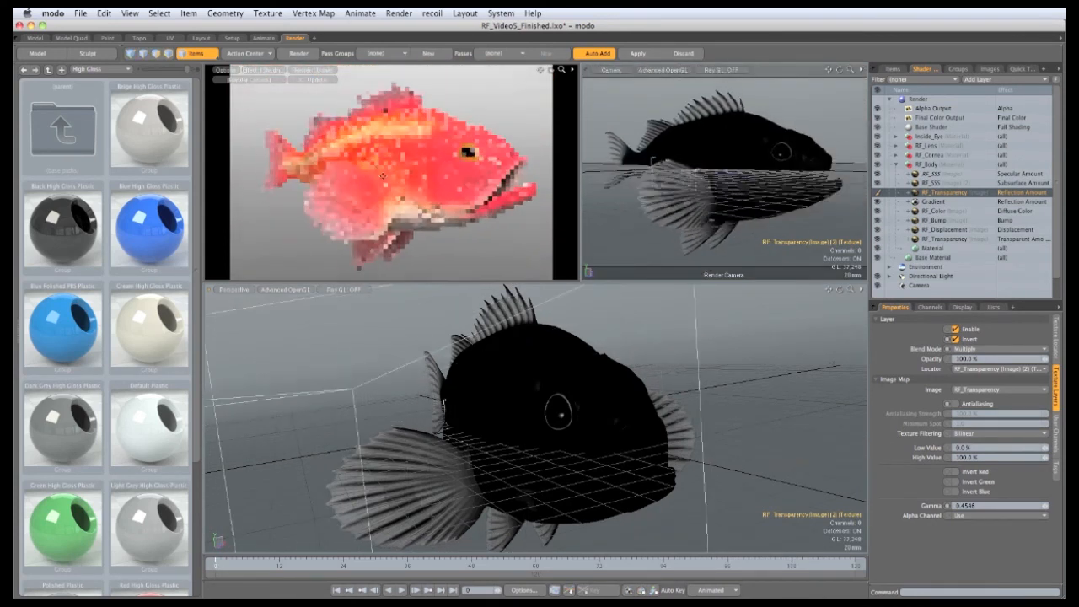